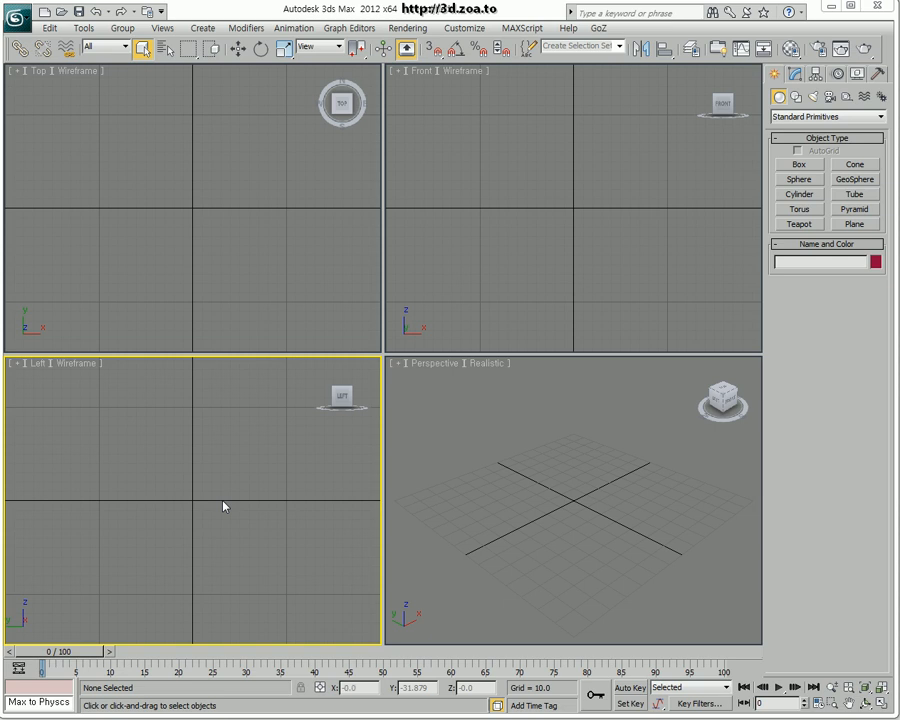
Load shark.jpg from the desktop as the background image of the Left viewport
left_click(162, 28)
mouse_move(189, 299)
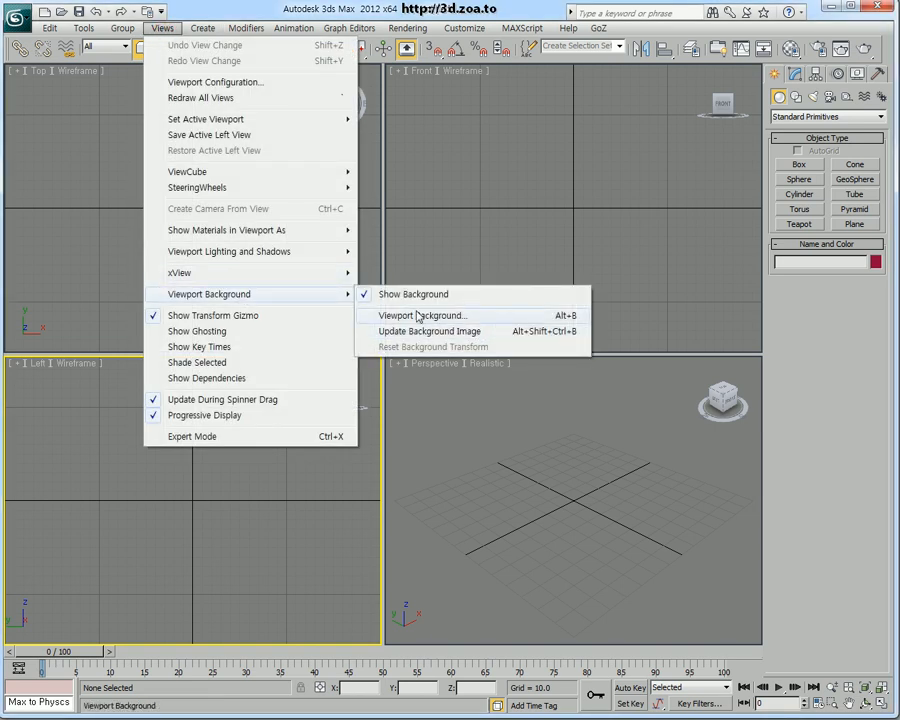
left_click(480, 322)
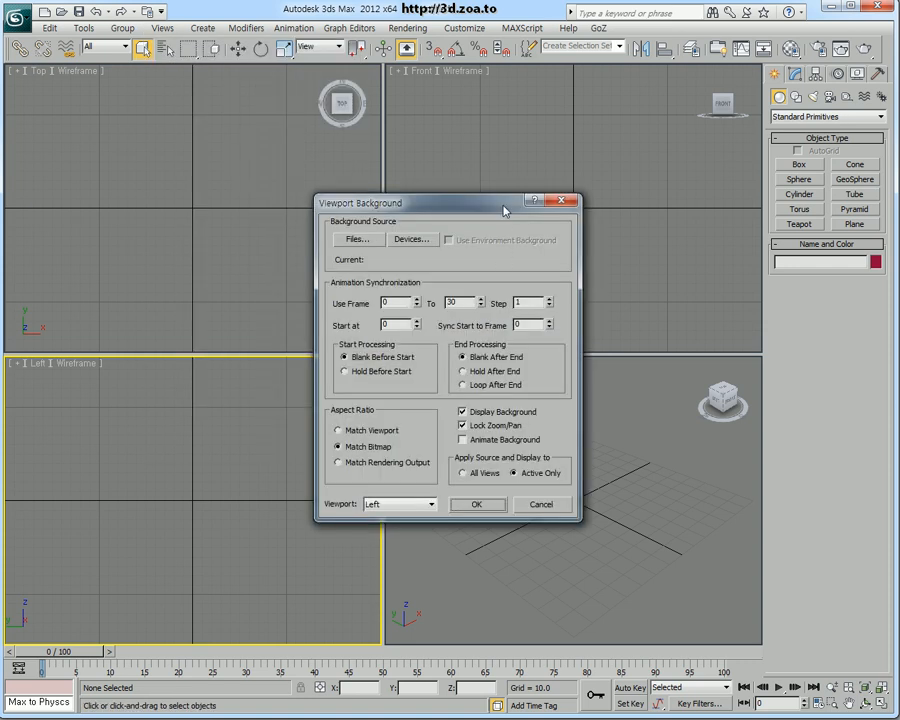
left_click_drag(490, 201, 383, 167)
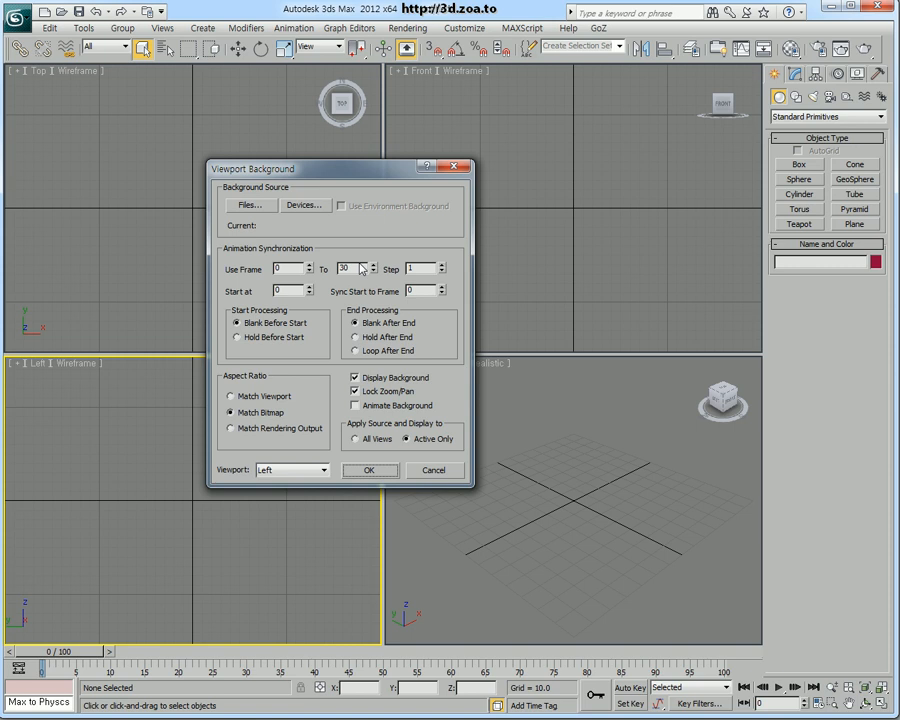
left_click(250, 206)
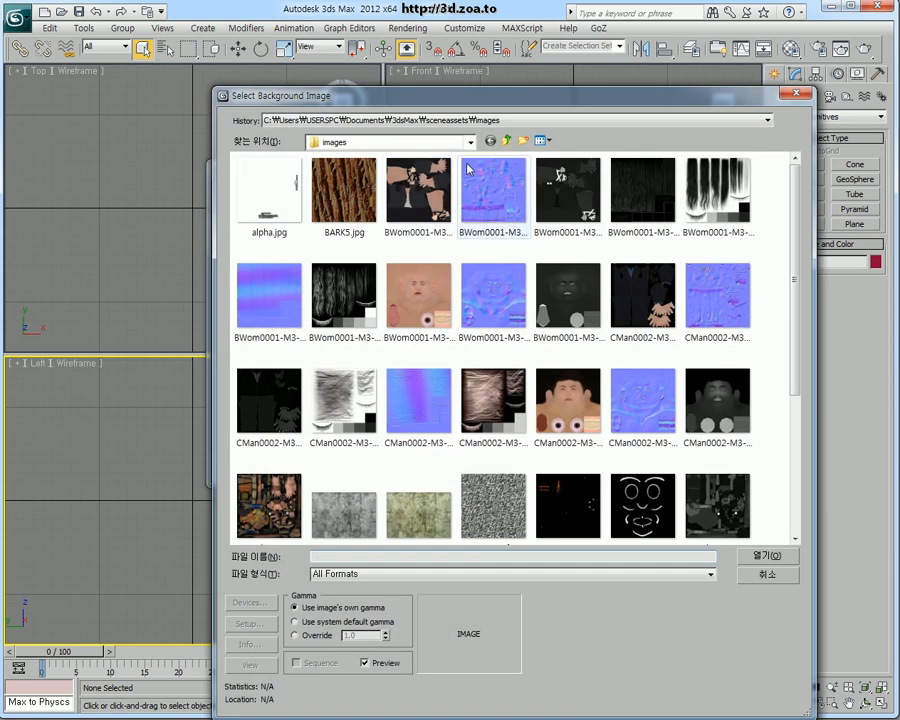
left_click(412, 140)
left_click(330, 148)
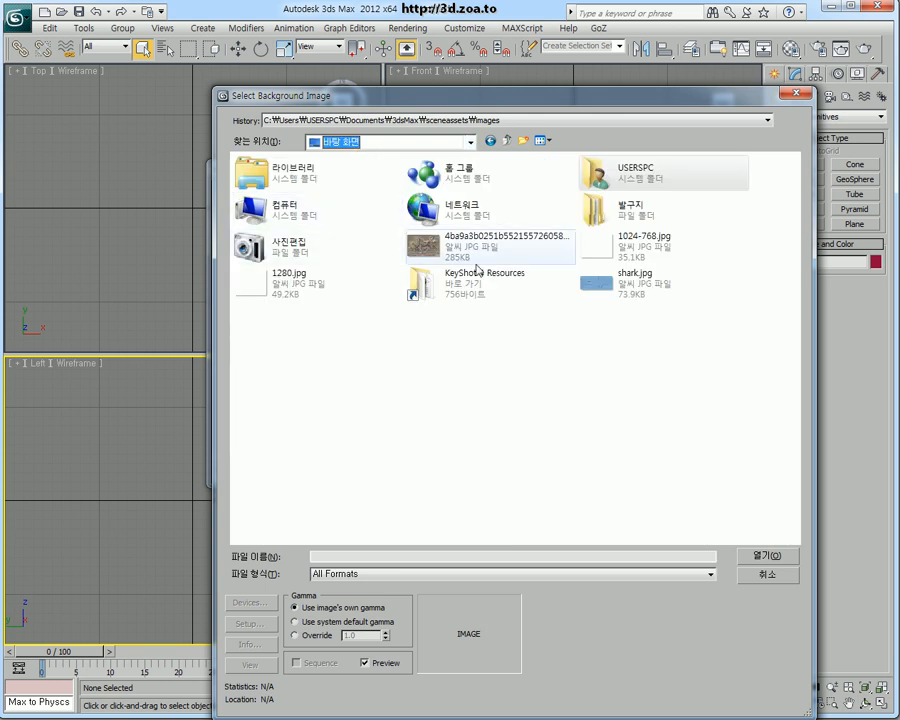
left_click(605, 284)
left_click(779, 557)
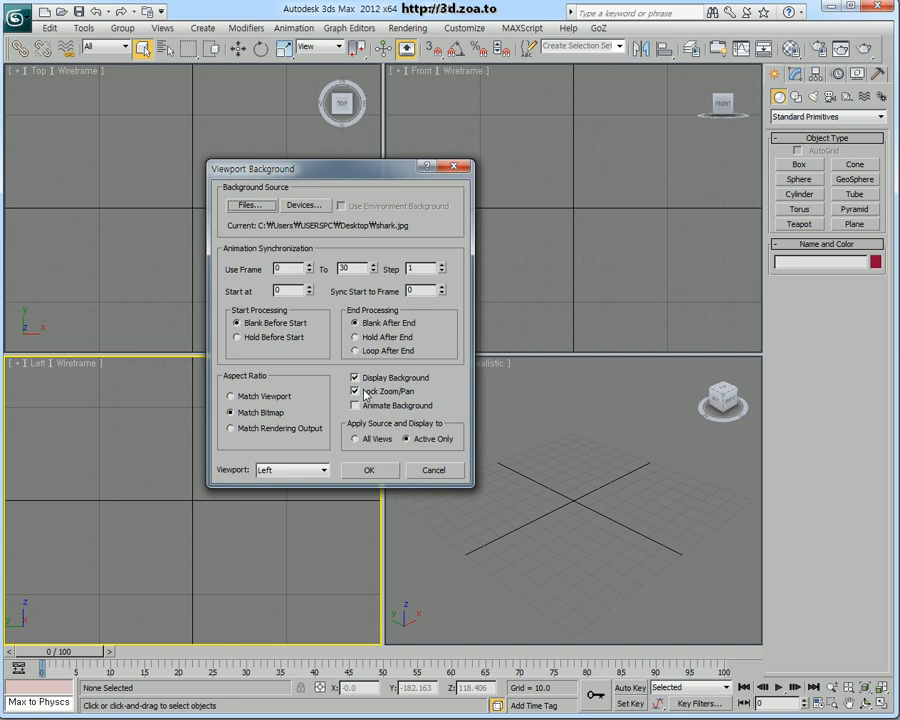
left_click(369, 470)
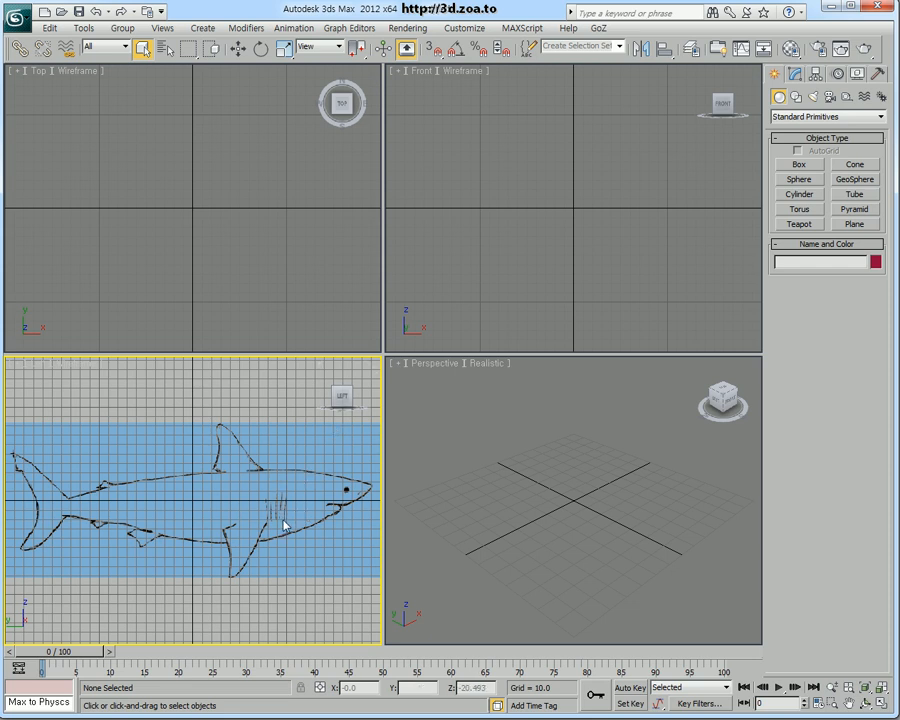
Hide the grid in the Left viewport, keeping the whole shark drawing in view
middle_click_drag(284, 522, 254, 520)
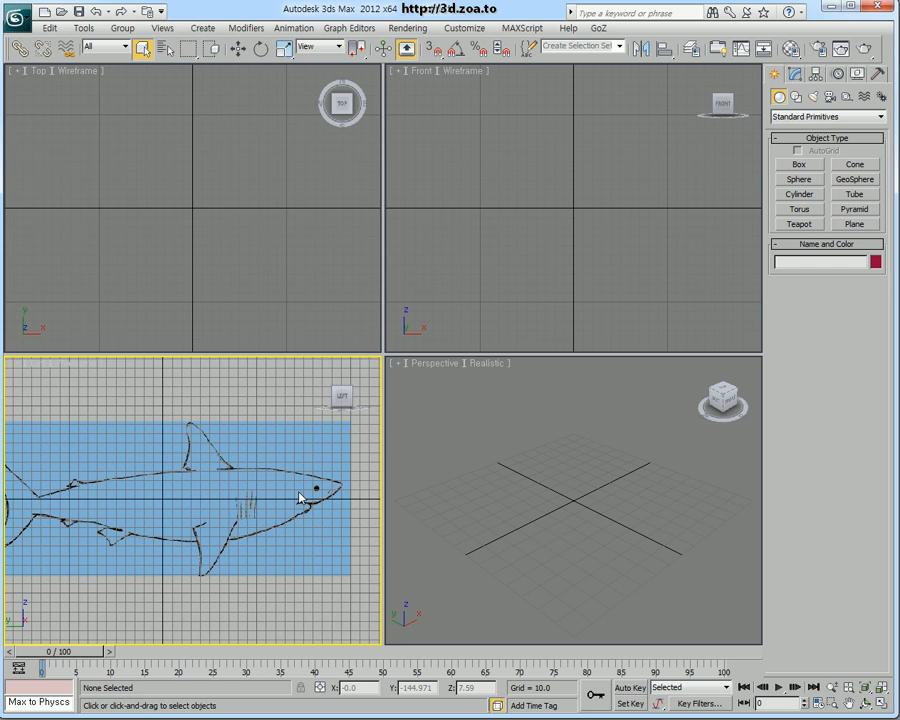
key("g")
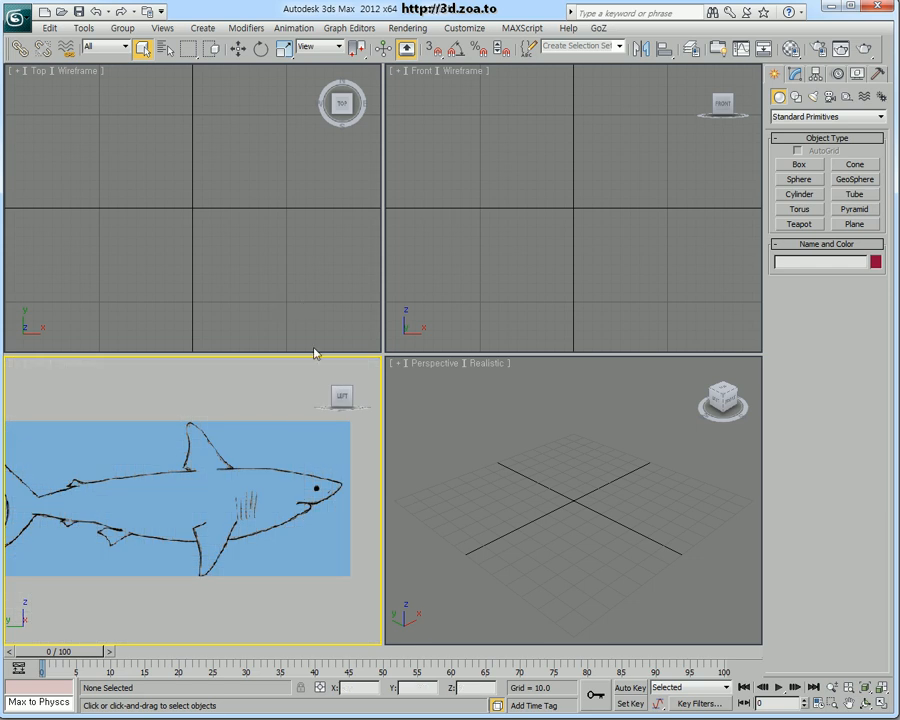
middle_click_drag(257, 488, 288, 494)
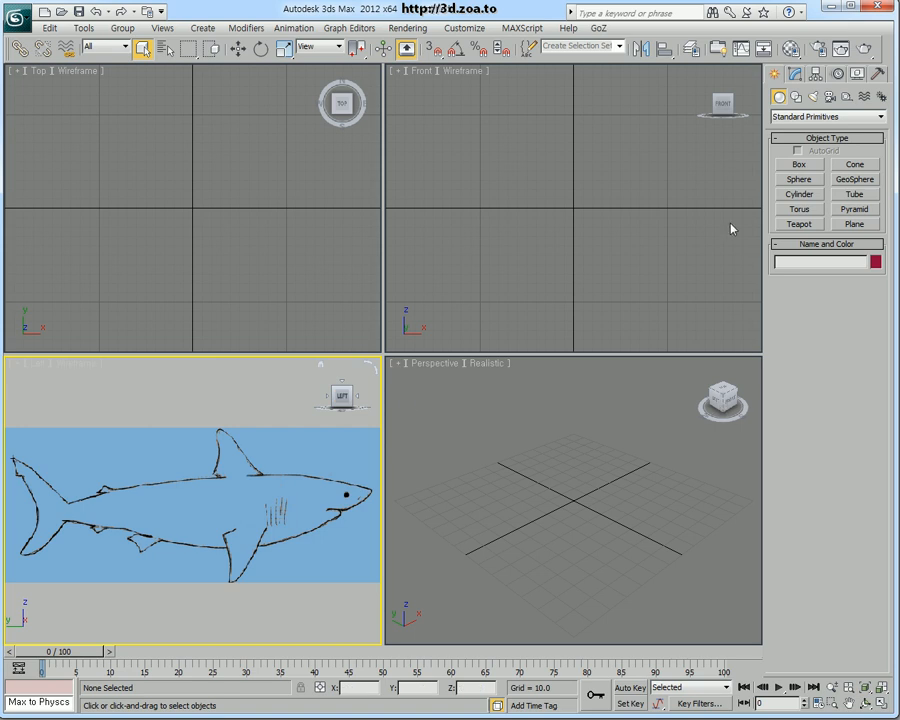
Turn off the ViewCube display and refresh the viewports
left_click(398, 367)
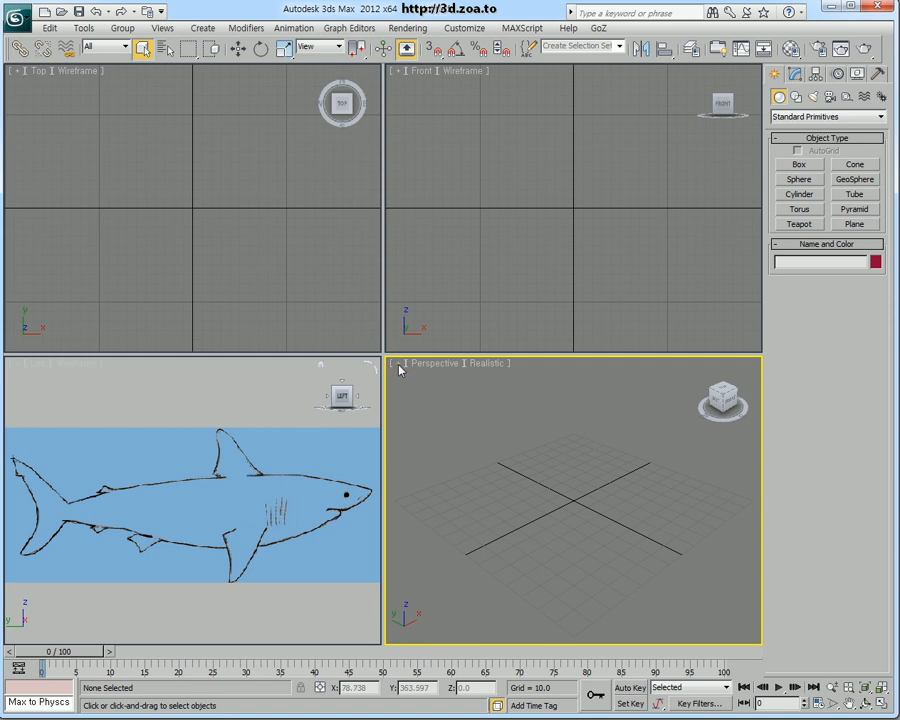
left_click(399, 366)
mouse_move(466, 493)
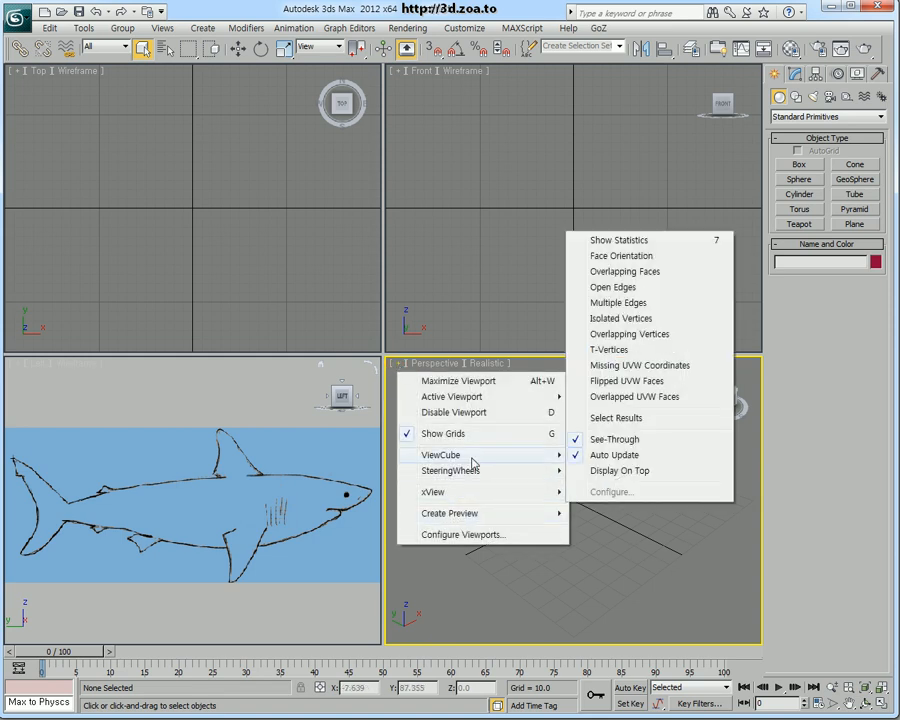
mouse_move(474, 457)
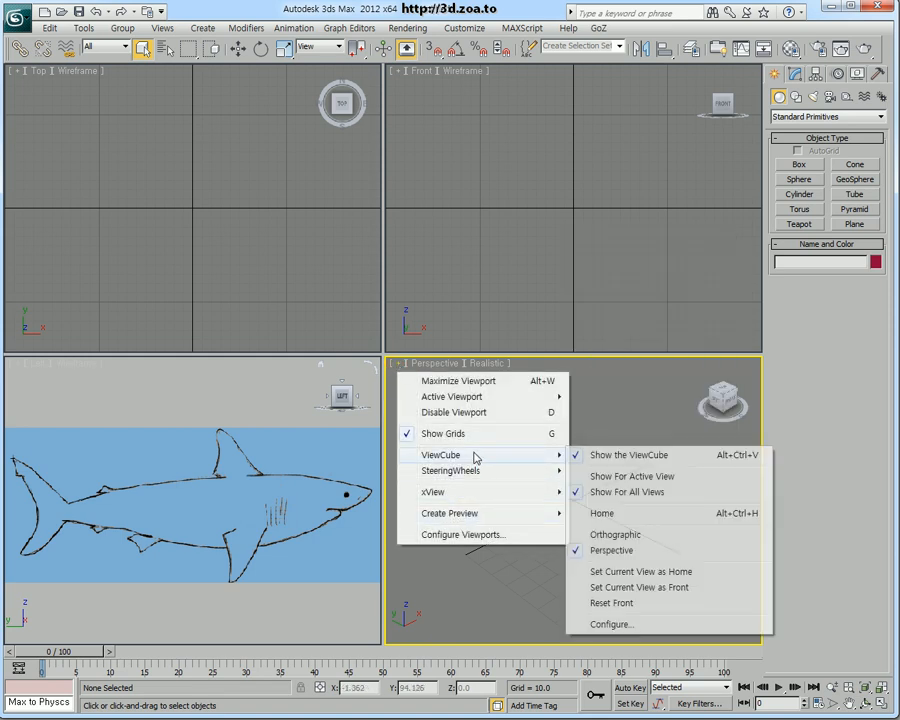
left_click(671, 459)
left_click(245, 455)
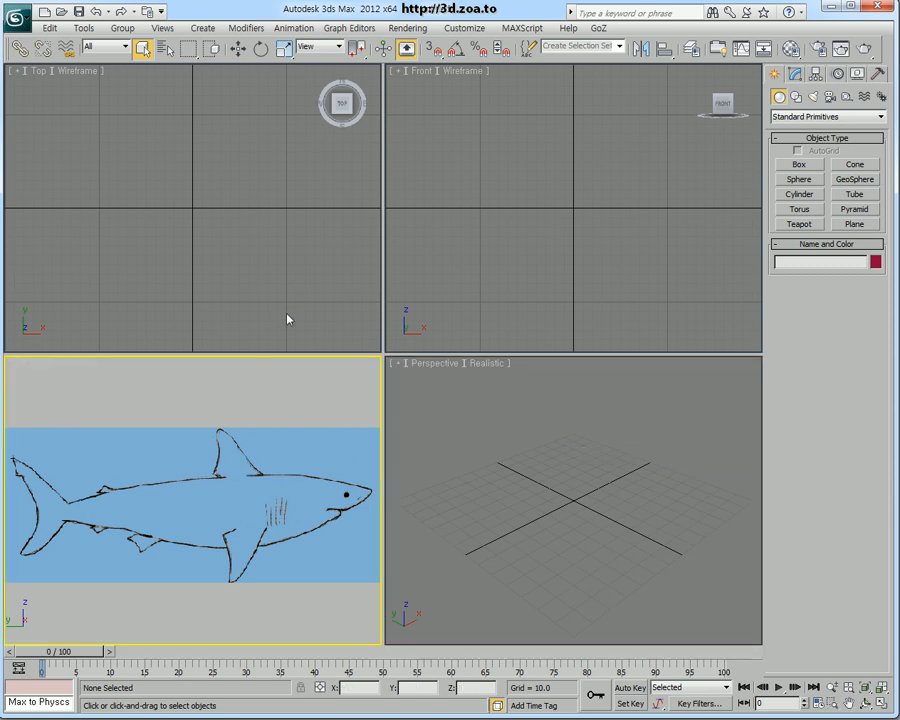
left_click(286, 314)
left_click(456, 306)
left_click(343, 335)
left_click(336, 402)
left_click(462, 415)
left_click(472, 311)
left_click(337, 406)
left_click(470, 420)
left_click(470, 310)
left_click(362, 295)
left_click(340, 410)
left_click(547, 421)
Create a cylinder in the Front viewport with radius about 35 and height about -216, and move its front end to the shark's snout
left_click(537, 216)
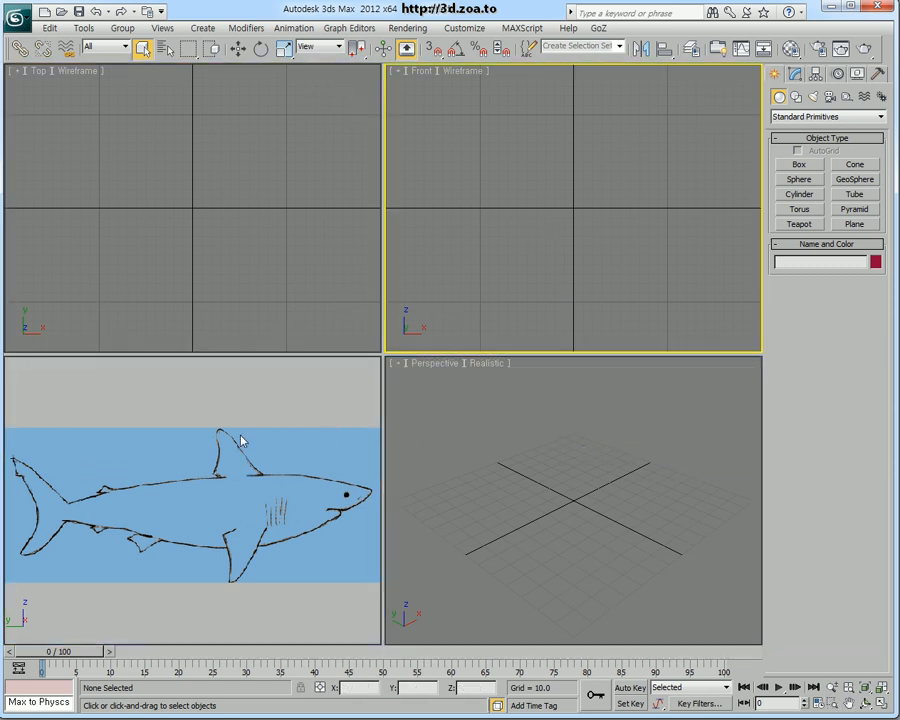
left_click(800, 194)
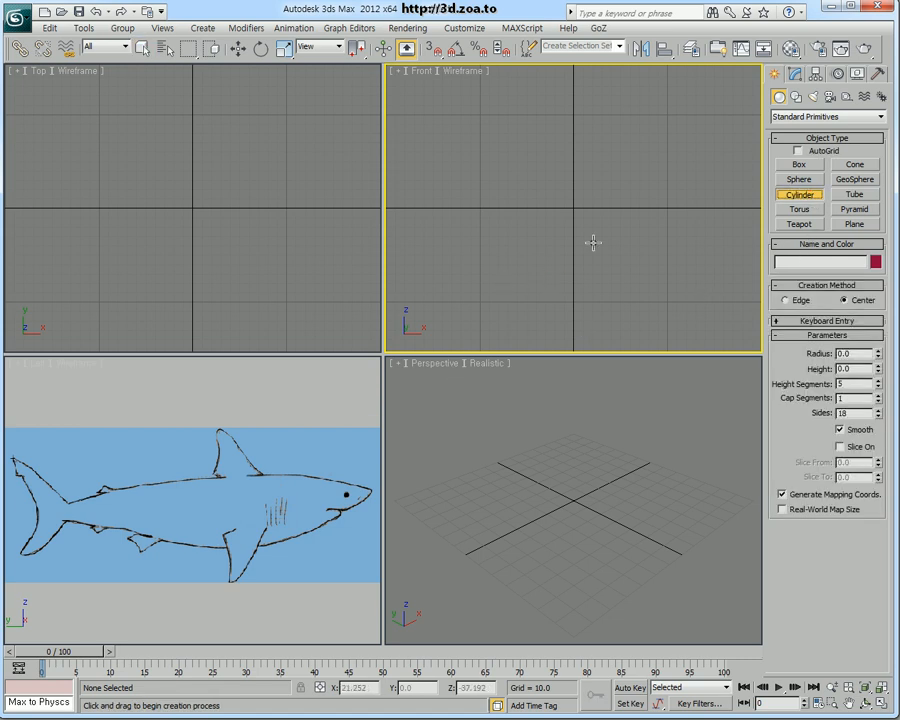
left_click_drag(566, 231, 569, 263)
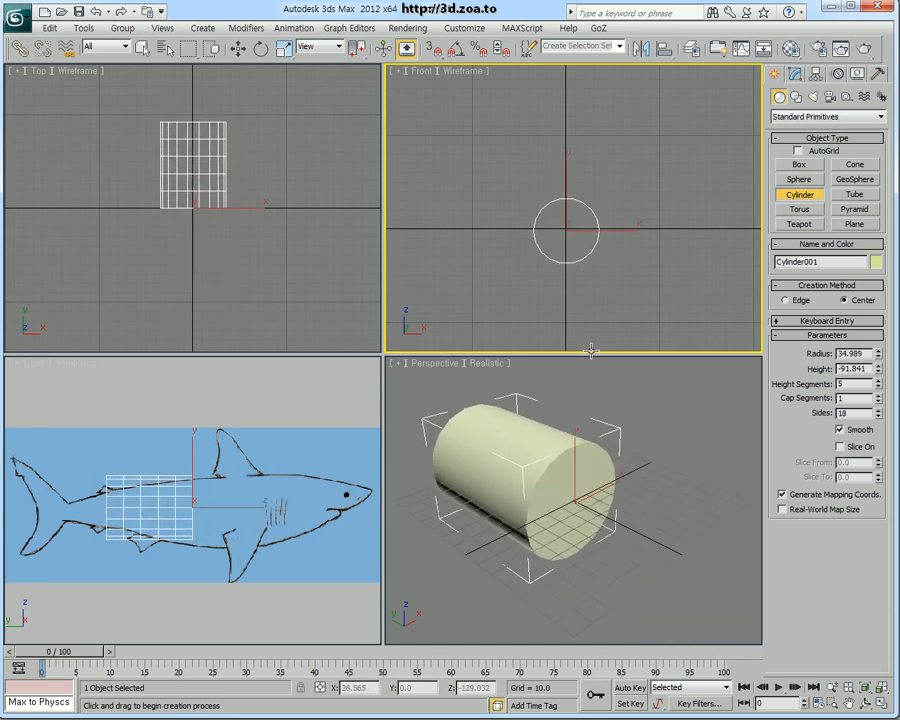
left_click(255, 526)
right_click(215, 515)
right_click(235, 516)
left_click(250, 521)
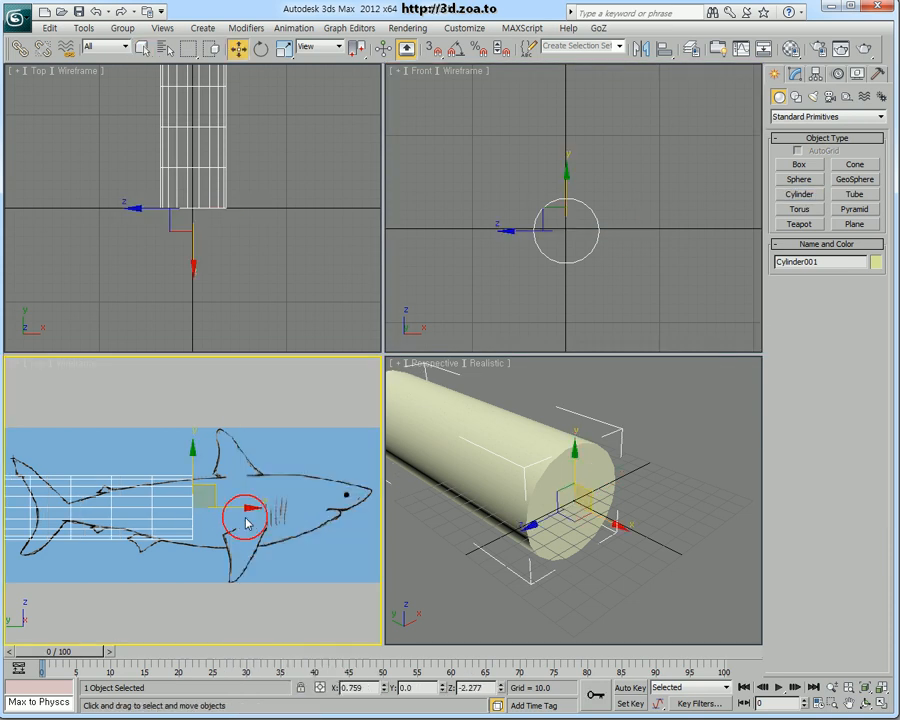
left_click_drag(240, 514, 366, 460)
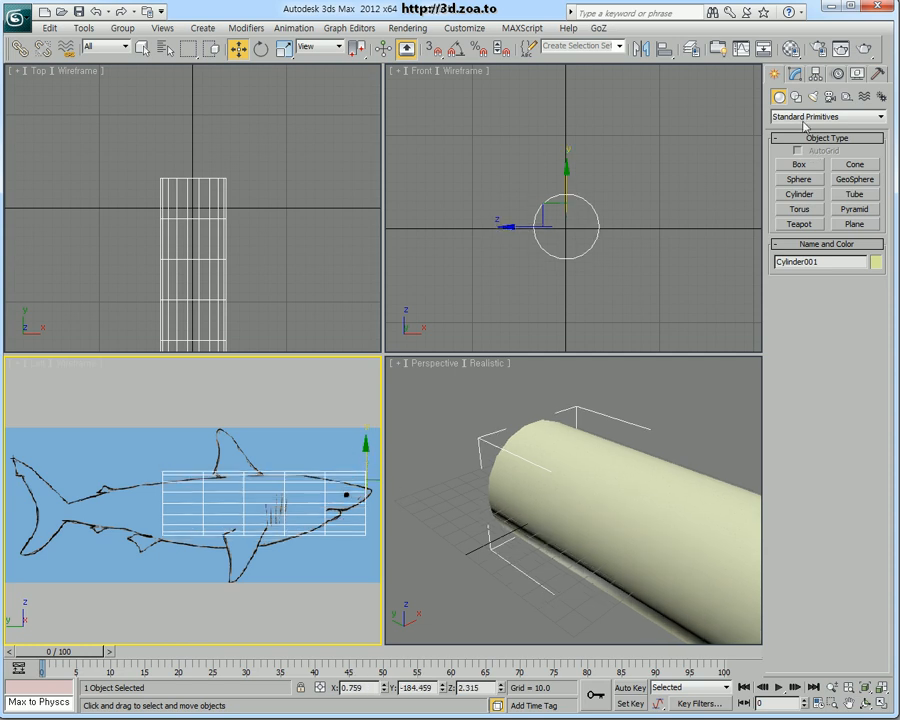
Set the cylinder to 12 sides and its height to about -318, spanning from the snout to the tail base
left_click(795, 75)
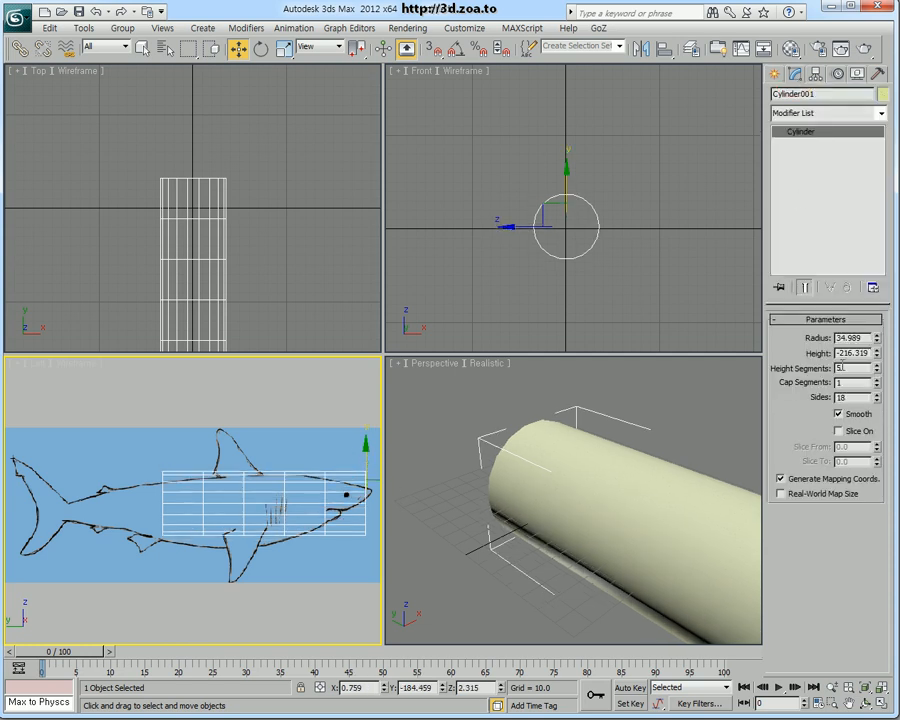
left_click(815, 397)
key("Return")
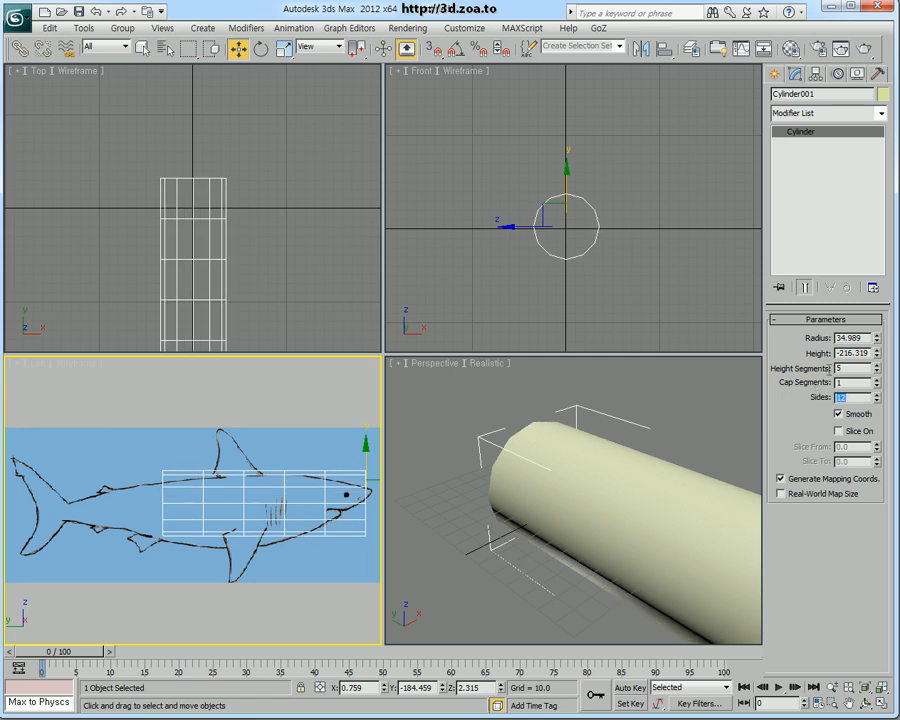
left_click_drag(878, 355, 867, 384)
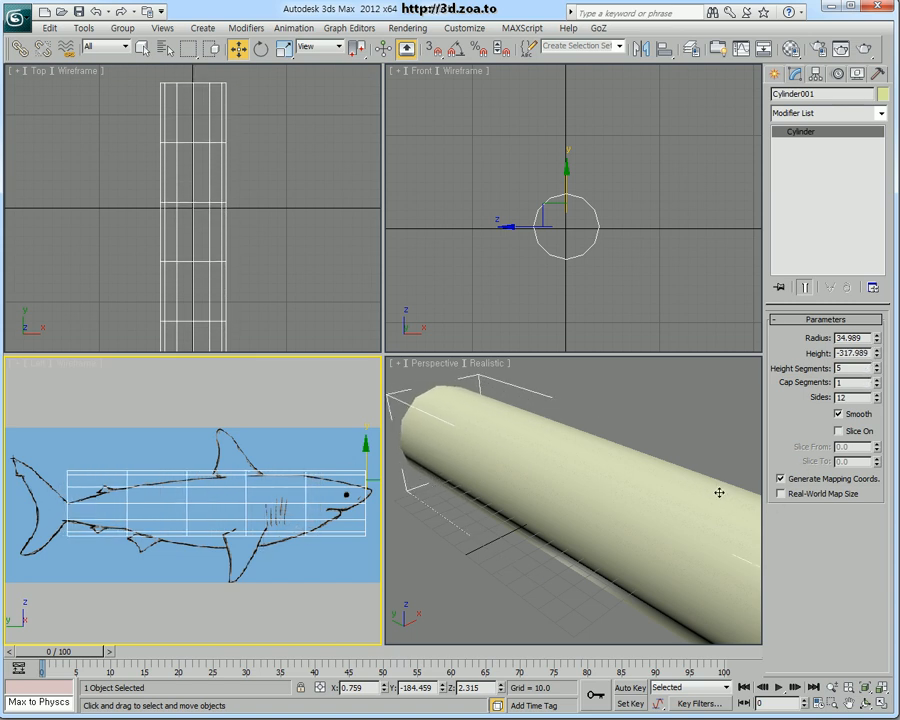
Show edged faces and hide the selection brackets on the cylinder in the Perspective viewport
left_click(528, 482)
key("z")
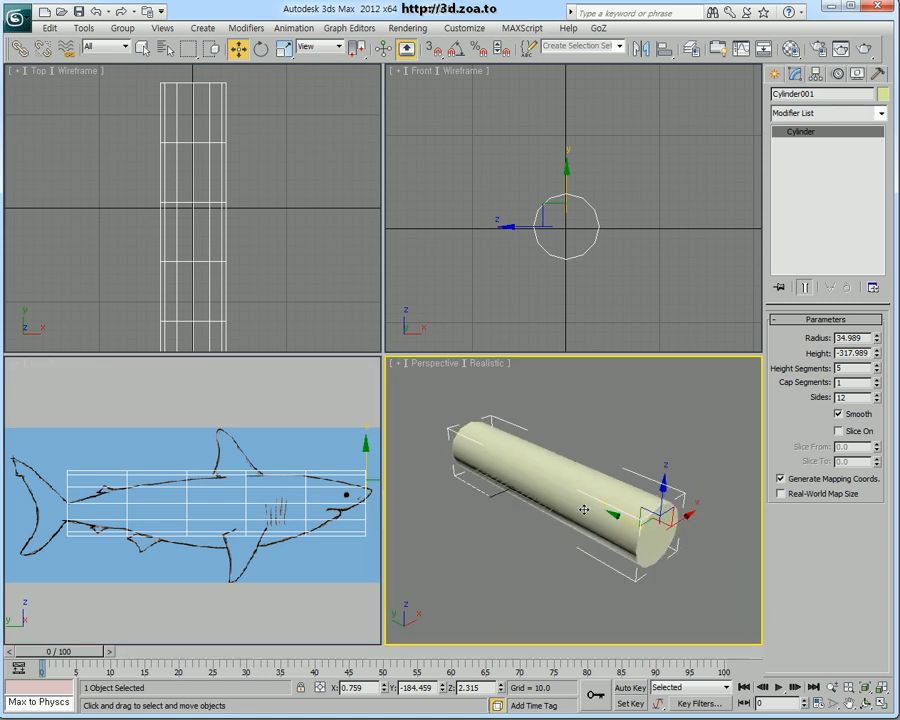
middle_click_drag(585, 507, 563, 470, "alt")
scroll(590, 500, "up", 3)
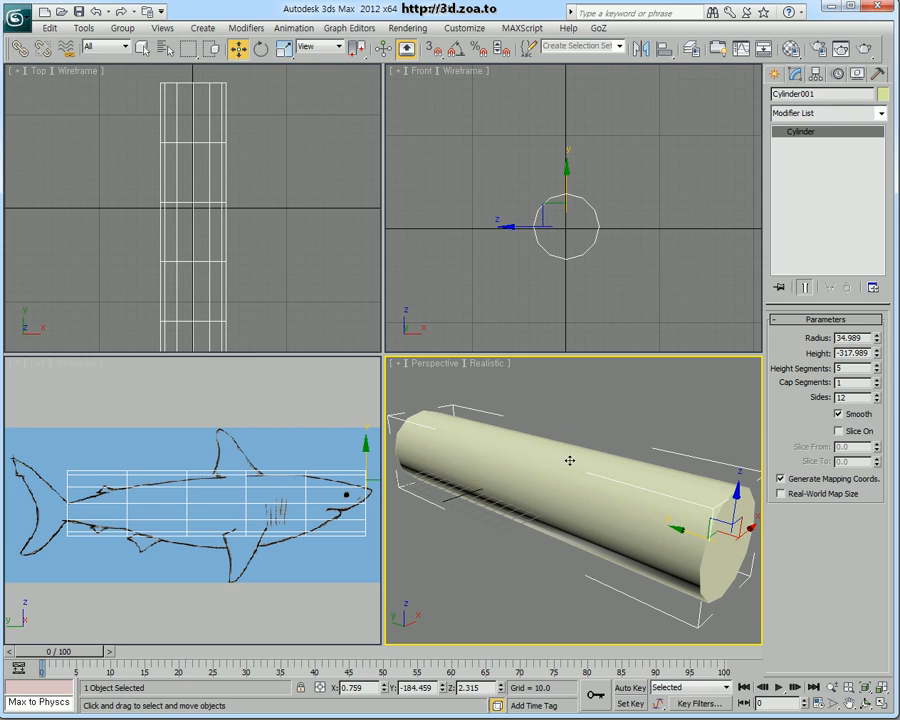
key("F4")
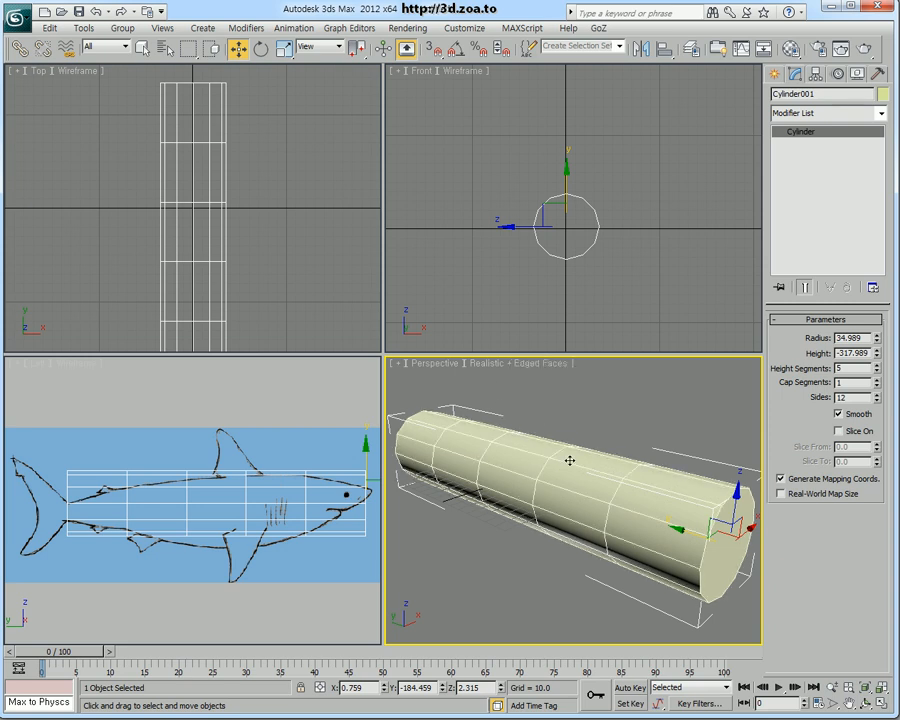
key("j")
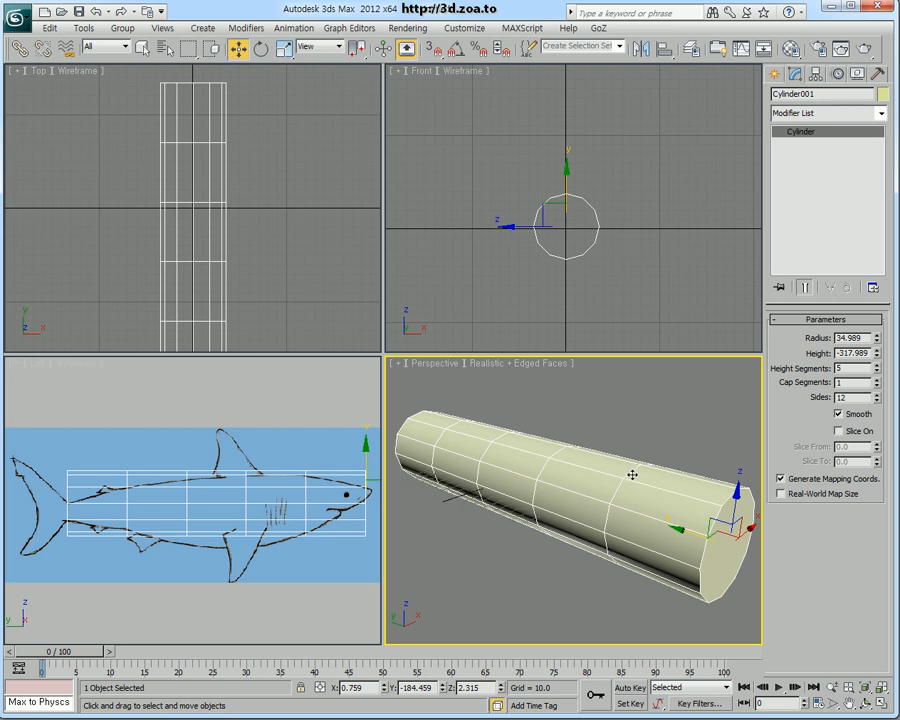
Toggle the cylinder's selection brackets on and off in the Perspective viewport
middle_click_drag(545, 500, 605, 514)
scroll(556, 516, "up", 2)
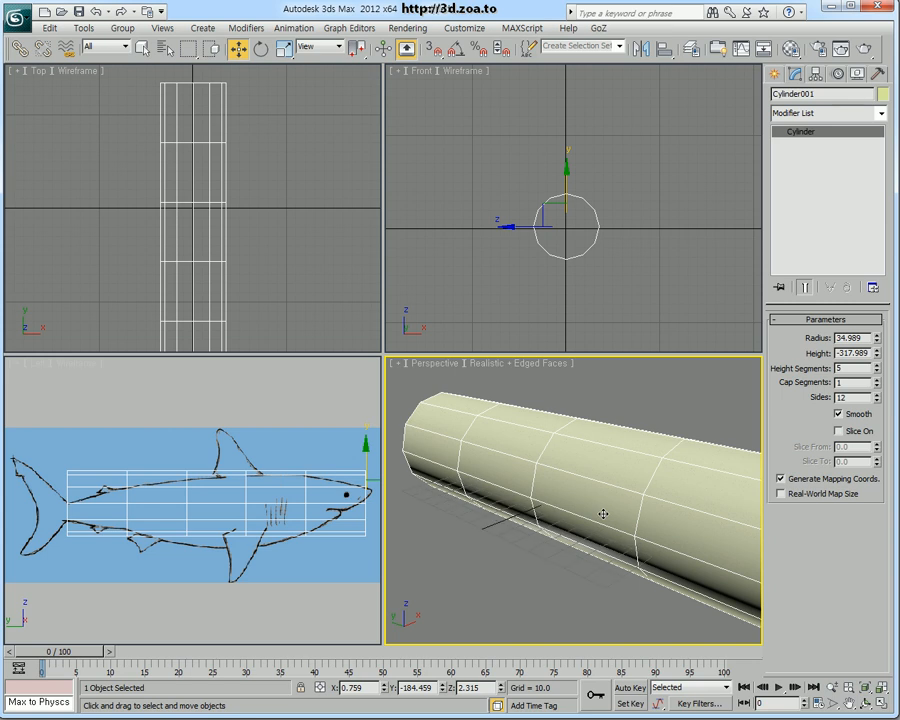
scroll(605, 514, "down", 4)
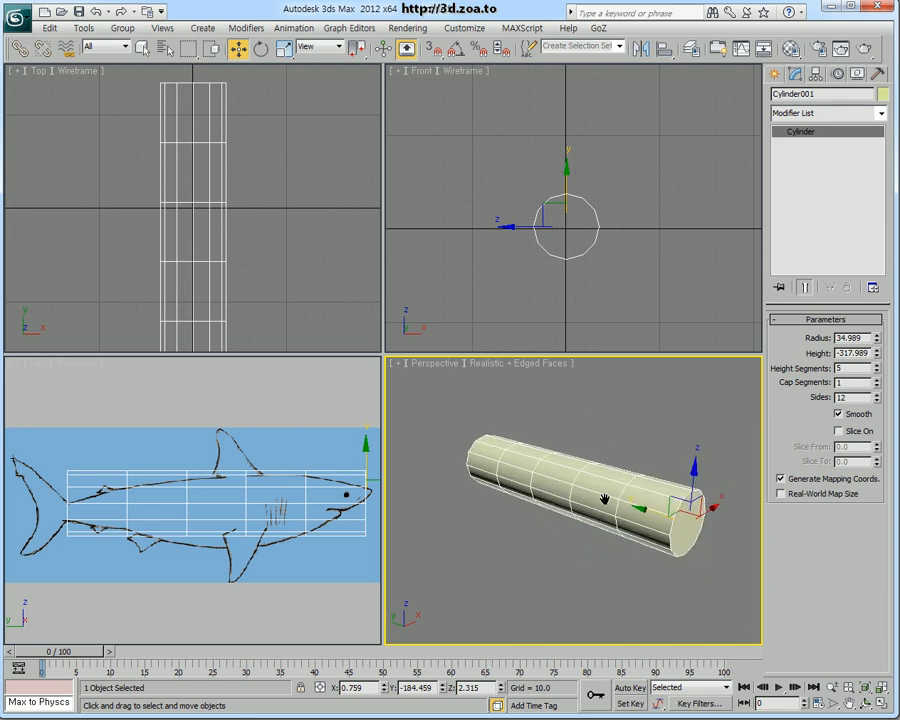
key("j")
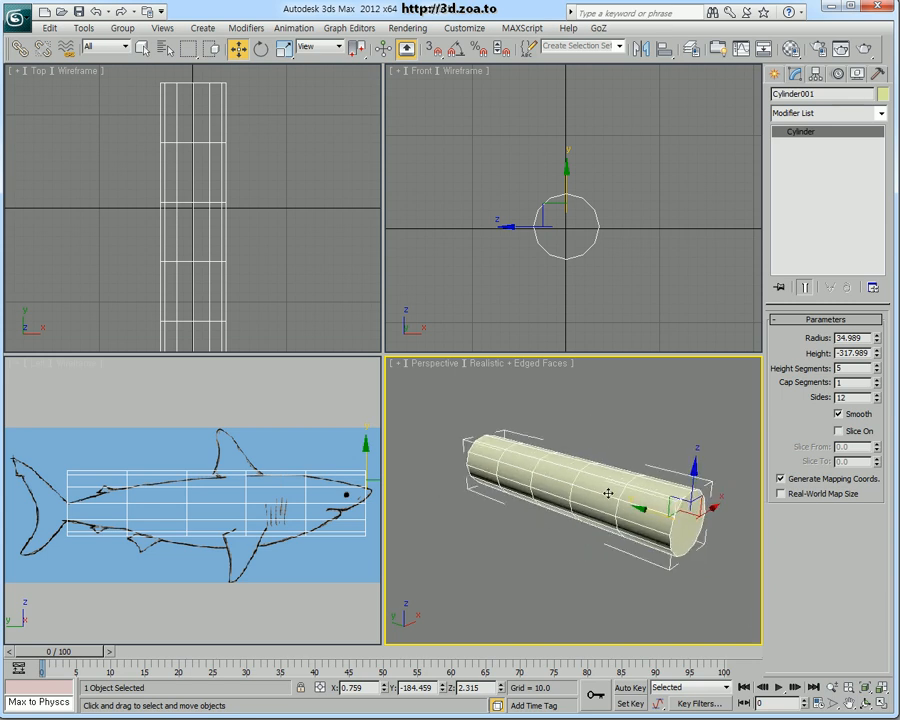
scroll(607, 494, "up", 3)
middle_click_drag(675, 513, 577, 516)
scroll(577, 516, "down", 2)
middle_click_drag(648, 515, 609, 514)
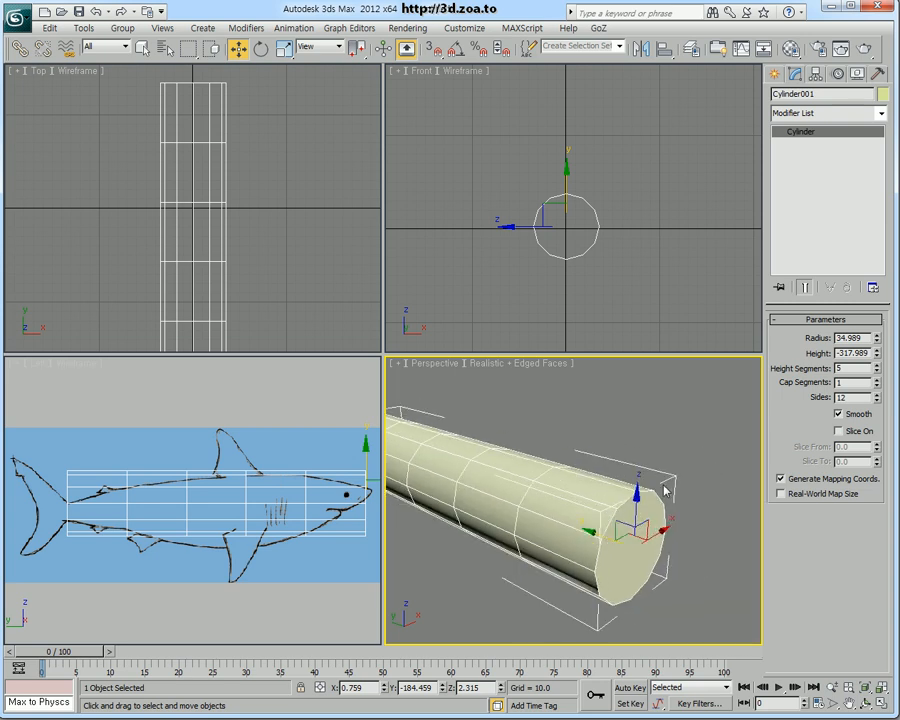
key("j")
key("j")
key("j")
Convert the cylinder to an Editable Poly
middle_click_drag(600, 491, 686, 460)
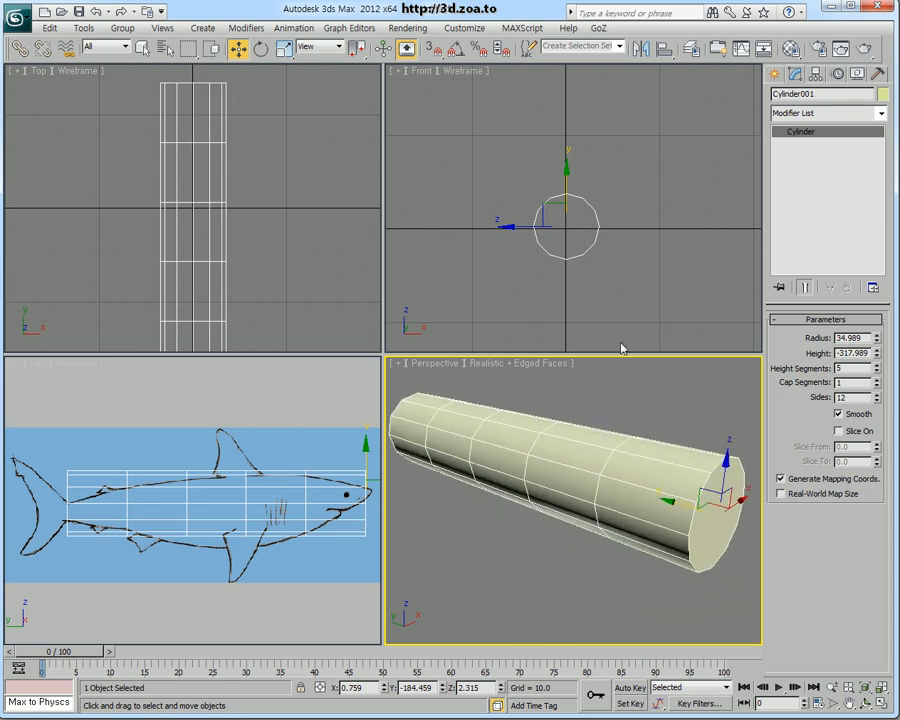
middle_click_drag(589, 480, 597, 487)
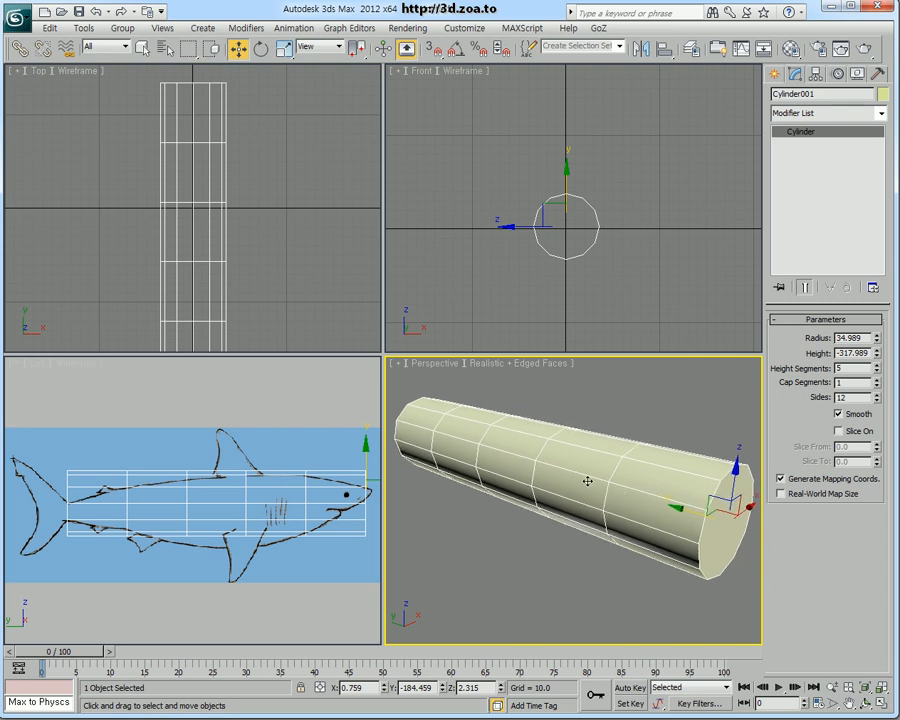
right_click(587, 481)
mouse_move(660, 608)
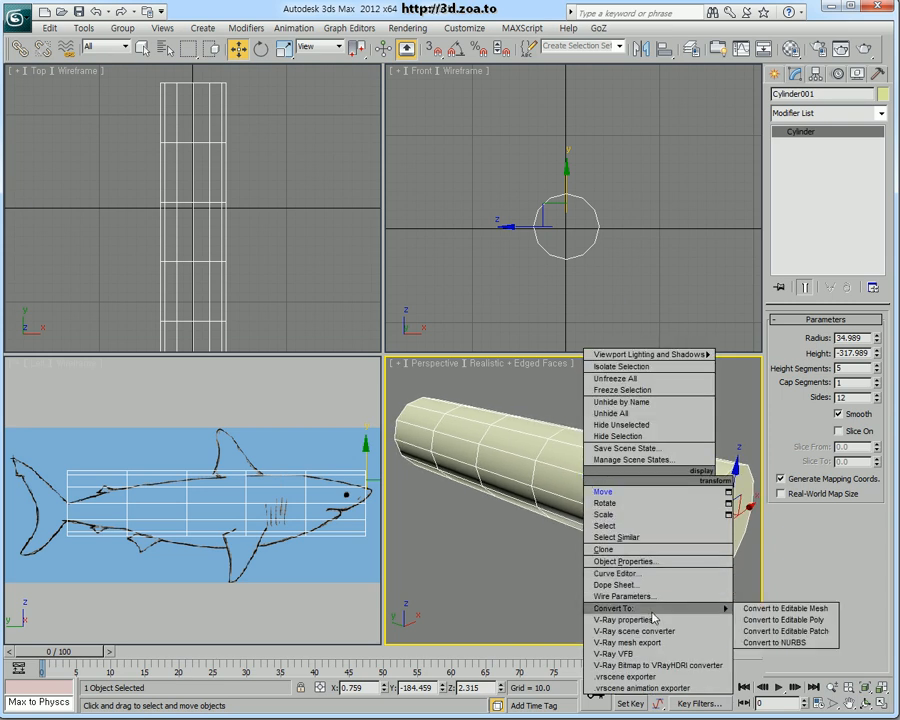
left_click(762, 621)
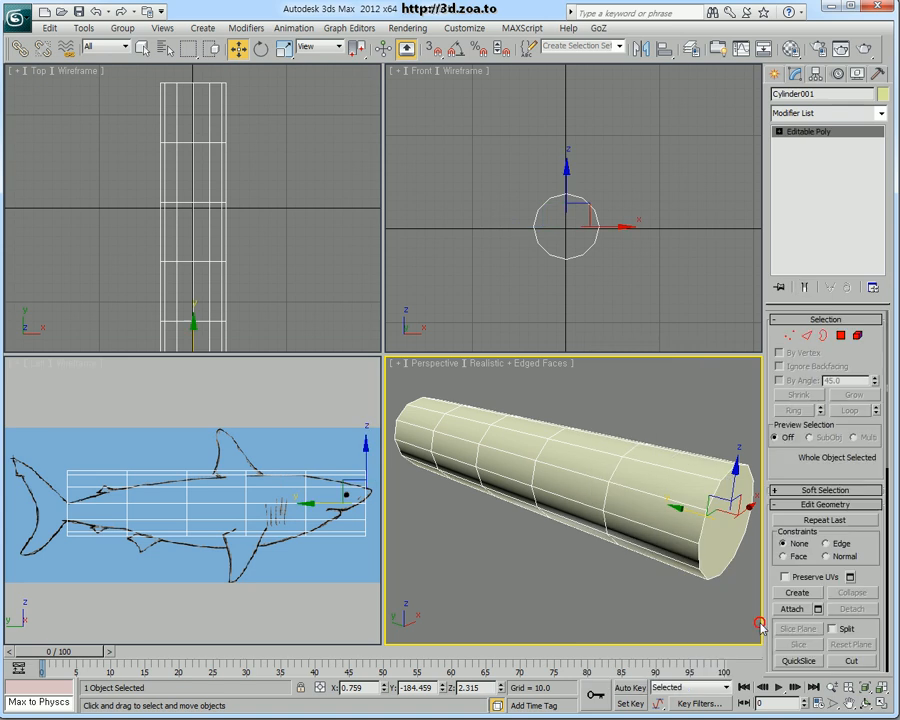
Enter Vertex sub-object mode on the cylinder and maximize the Left viewport over the shark drawing
scroll(813, 313, "down", 2)
left_click(787, 294)
middle_click_drag(264, 476, 240, 483)
key("alt+w")
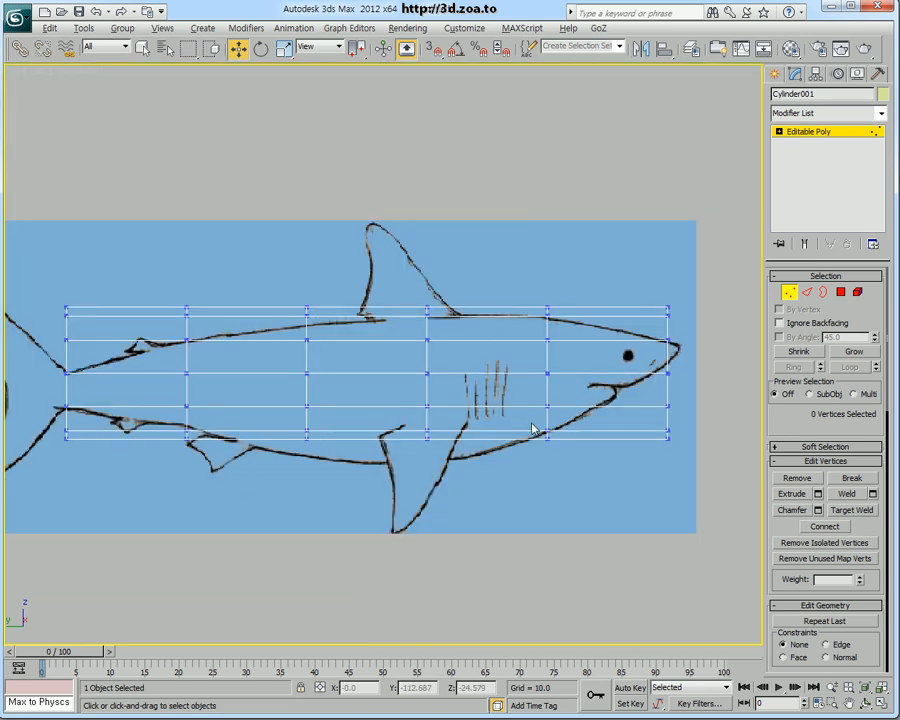
Scale down the vertex ring at the cylinder's nose end and slightly reduce the ring behind it to taper the head
middle_click_drag(636, 304, 552, 304)
left_click_drag(544, 276, 616, 484)
middle_click_drag(595, 412, 602, 418)
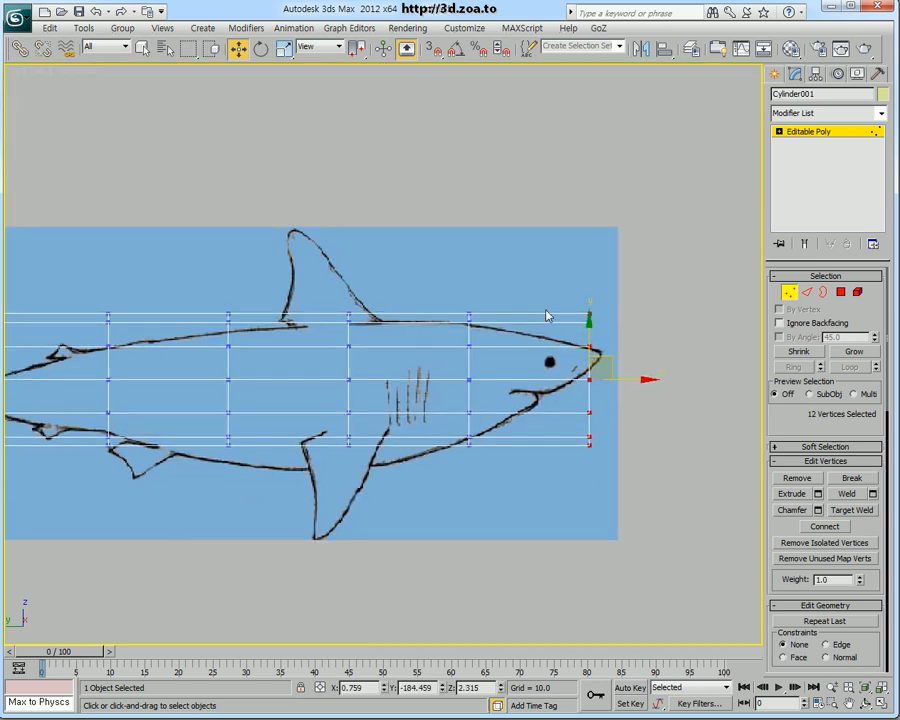
left_click(284, 52)
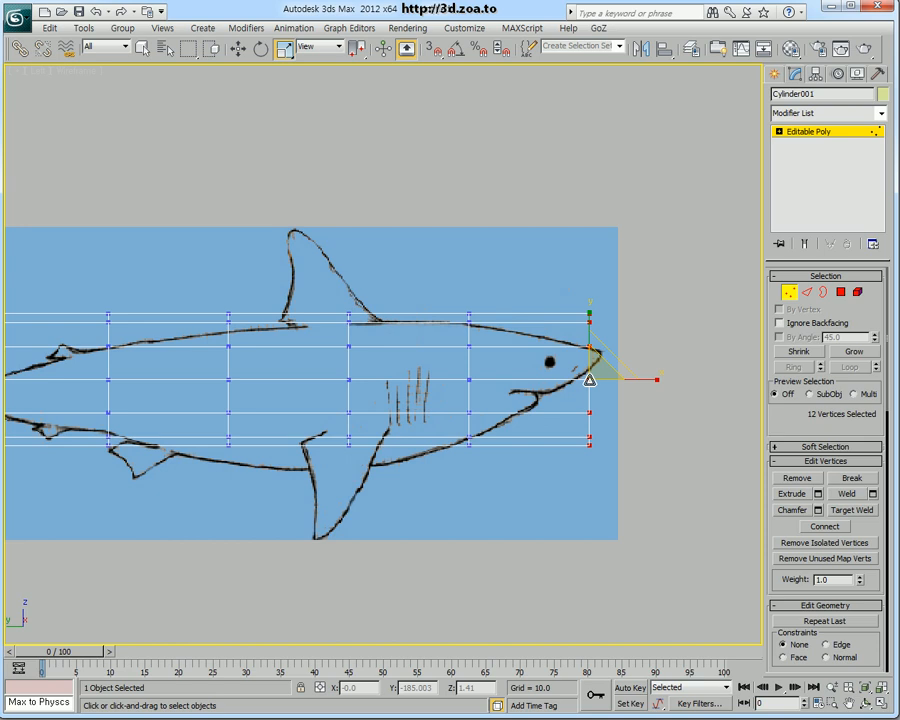
left_click_drag(589, 380, 590, 572)
left_click_drag(444, 296, 510, 494)
left_click_drag(466, 372, 467, 387)
Scale down the tail-end vertex ring and the ring ahead of it to taper the body toward the tail
left_click_drag(313, 285, 395, 480)
middle_click_drag(285, 392, 387, 399)
left_click_drag(38, 317, 135, 505)
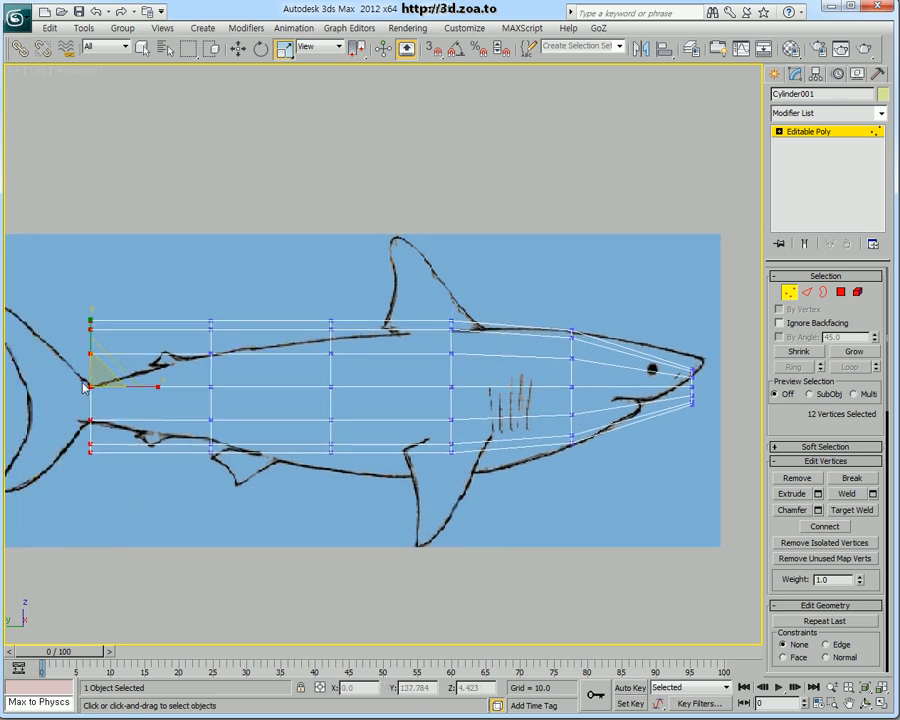
left_click_drag(90, 394, 102, 466)
left_click_drag(177, 297, 301, 613)
left_click_drag(209, 416, 240, 440)
Move the nose-end vertex ring up to the drawn snout tip and select the ring behind it
middle_click_drag(462, 391, 374, 396)
left_click_drag(538, 355, 638, 496)
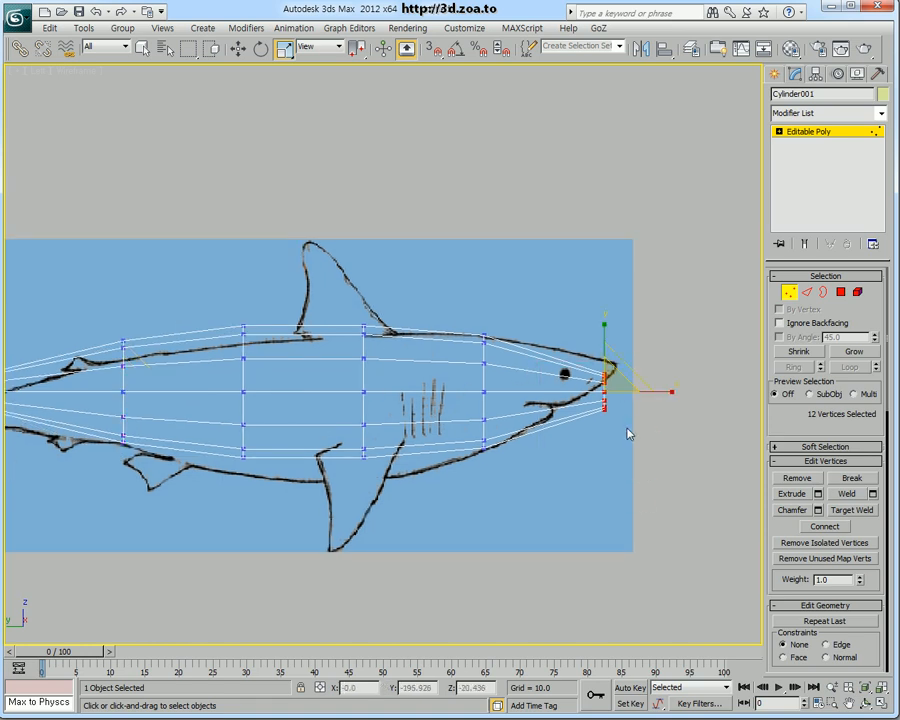
left_click(238, 48)
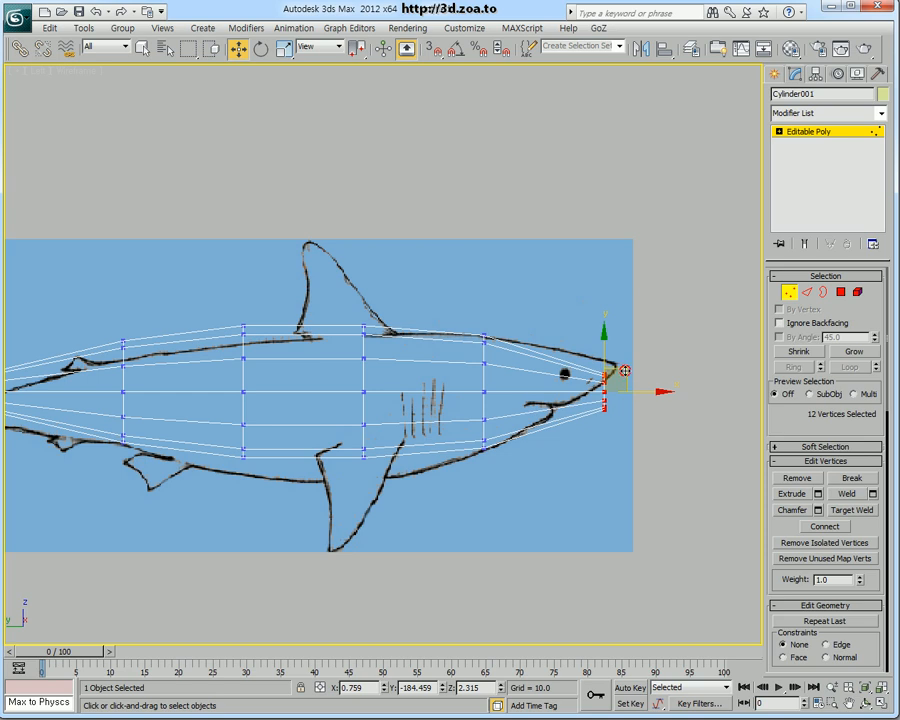
left_click_drag(445, 305, 555, 565)
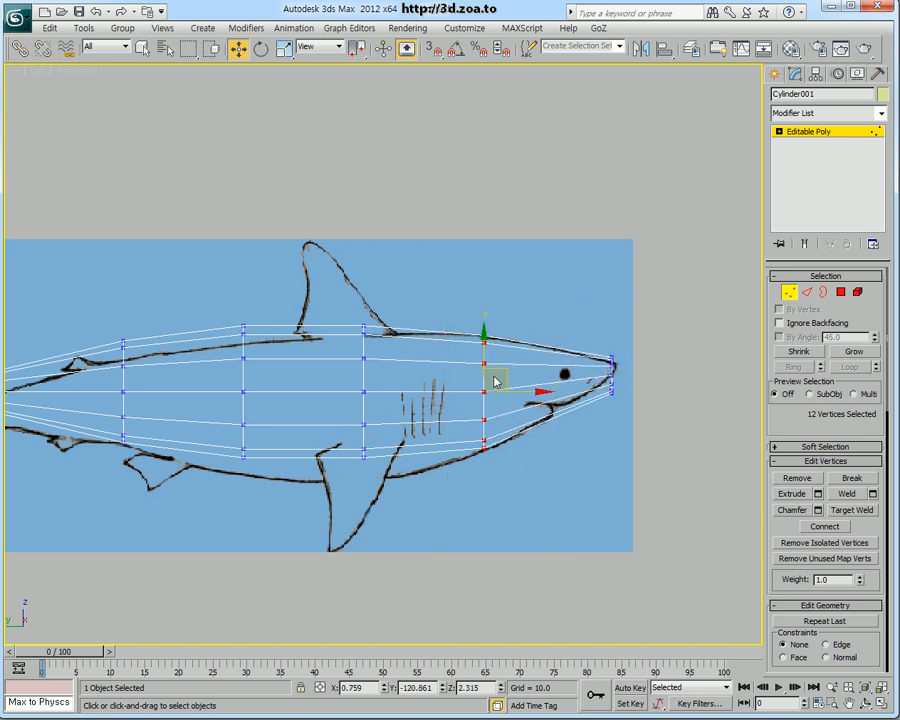
Lower and enlarge the vertex ring beneath the dorsal fin, and lower the ring behind it to match the belly outline
left_click_drag(336, 305, 454, 540)
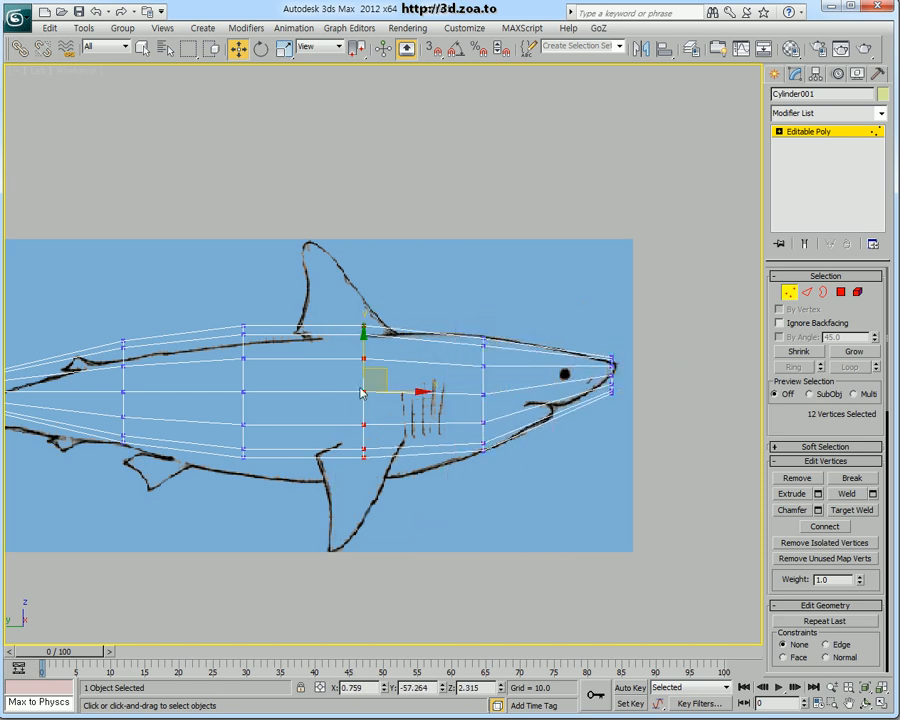
left_click_drag(366, 361, 369, 376)
middle_click_drag(378, 399, 381, 403)
key("r")
left_click_drag(368, 412, 368, 402)
middle_click_drag(368, 402, 440, 392)
left_click_drag(346, 290, 412, 480)
key("w")
left_click_drag(372, 332, 375, 350)
Reposition the tail-end vertex ring and fit the neighbouring ring's position and size to the narrow tail outline
left_click_drag(227, 295, 288, 404)
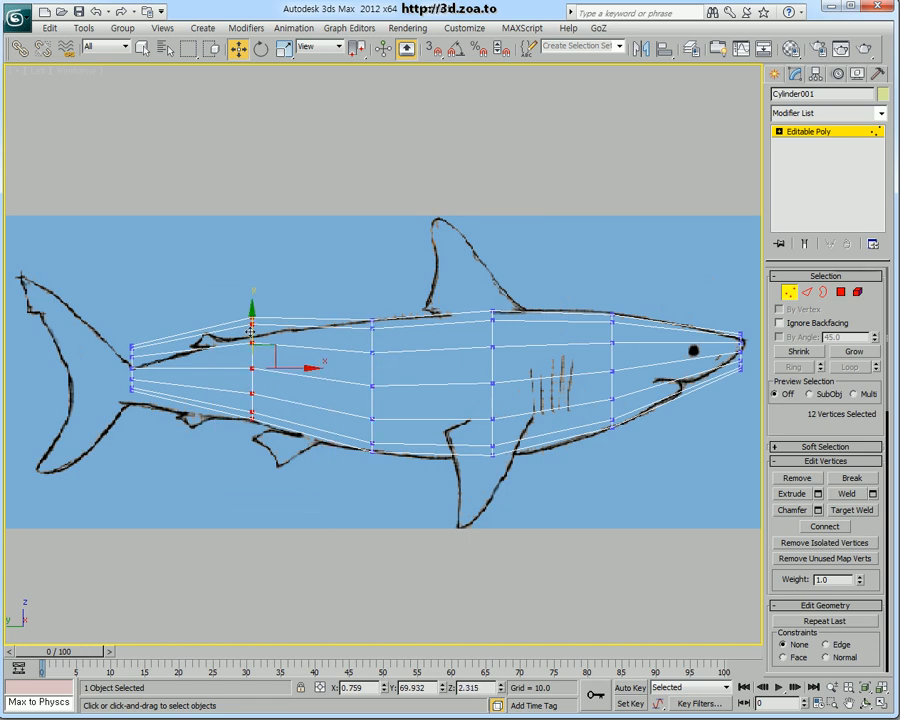
key("r")
left_click_drag(254, 366, 250, 392)
left_click_drag(100, 316, 190, 426)
key("w")
left_click_drag(136, 340, 137, 403)
key("r")
key("w")
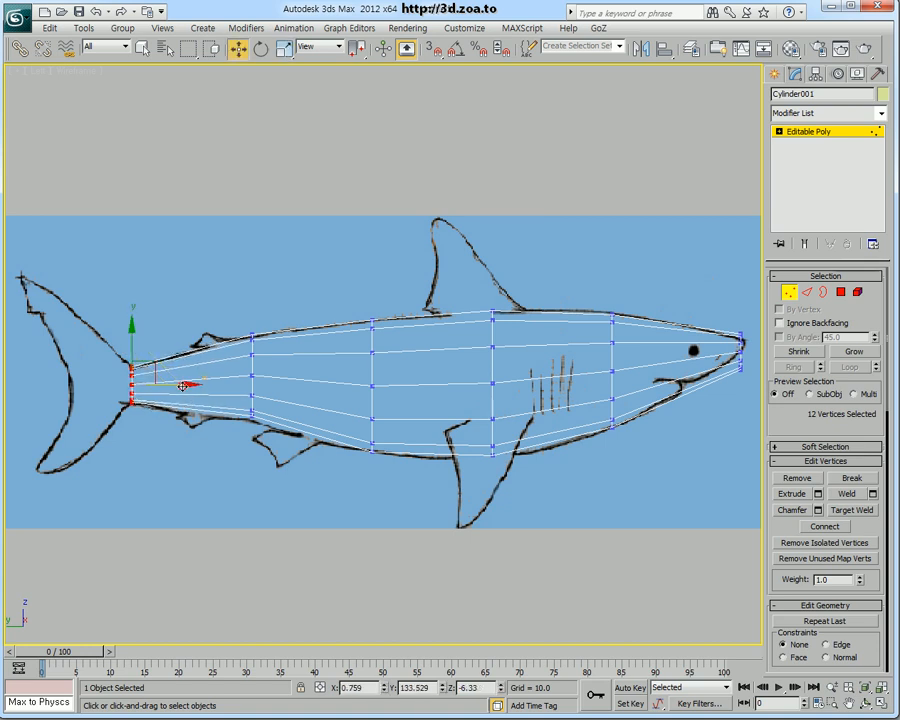
left_click_drag(228, 318, 275, 464)
key("r")
left_click_drag(253, 380, 254, 344)
key("w")
Shrink the nose-end vertex ring and reposition it at the snout tip of the drawing
middle_click_drag(411, 485, 291, 467)
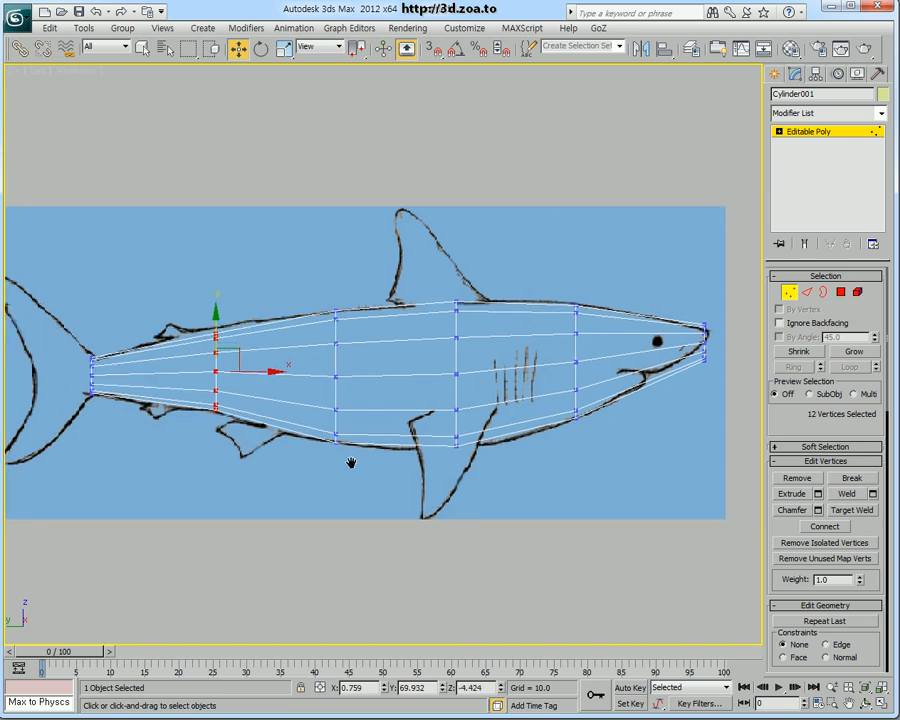
scroll(400, 452, "up", 2)
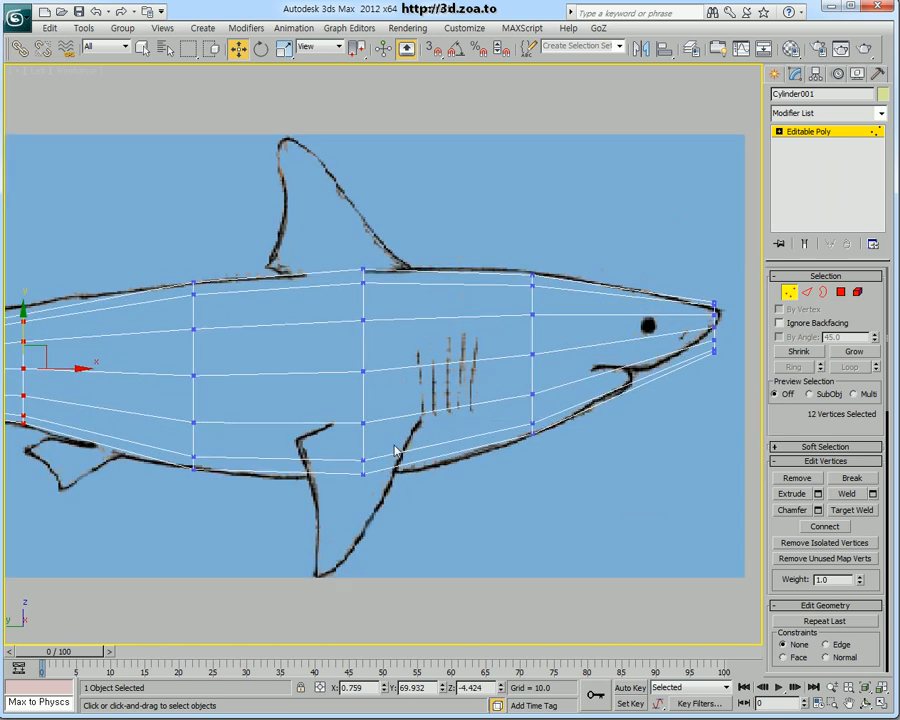
middle_click_drag(528, 395, 335, 421)
left_click_drag(442, 223, 548, 466)
key("r")
mouse_move(530, 368)
left_mouse_down()
mouse_move(545, 366)
mouse_move(544, 325)
mouse_move(530, 380)
left_mouse_up()
key("w")
key("r")
key("w")
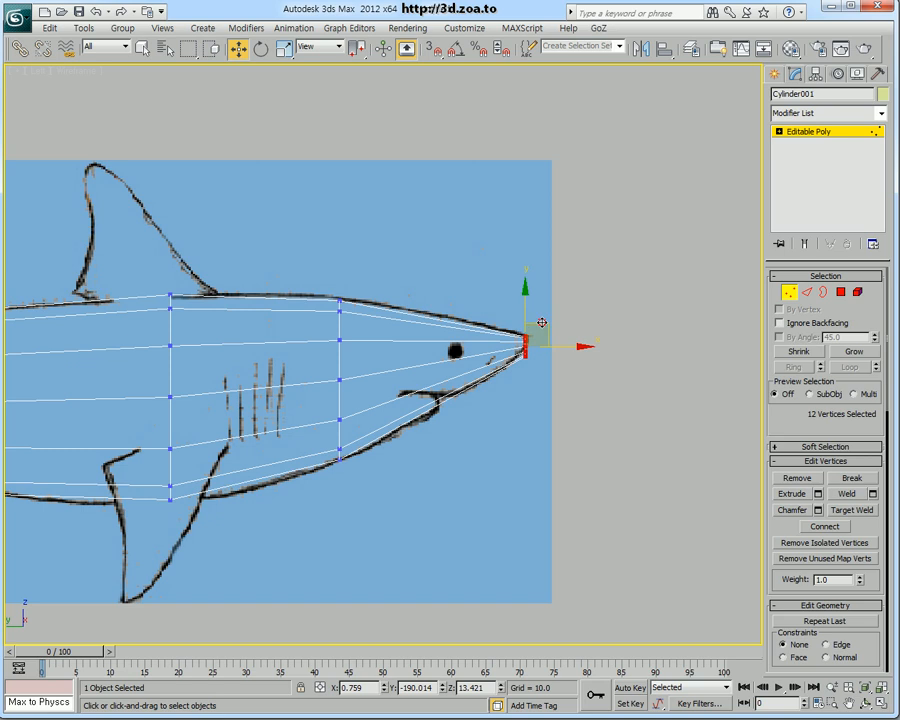
Restore the four-viewport layout, select all of the body's vertices and scale them to 116% along X in the Front viewport
middle_click_drag(527, 391, 533, 393)
key("alt+w")
middle_click_drag(617, 445, 521, 477, "alt")
middle_click_drag(737, 495, 637, 503)
mouse_move(580, 278)
middle_mouse_down()
mouse_move(556, 283)
mouse_move(573, 305)
mouse_move(587, 284)
middle_mouse_up()
scroll(557, 285, "up", 2)
mouse_move(467, 170)
left_mouse_down()
mouse_move(637, 342)
mouse_move(466, 169)
left_mouse_up()
middle_click_drag(480, 187, 480, 202)
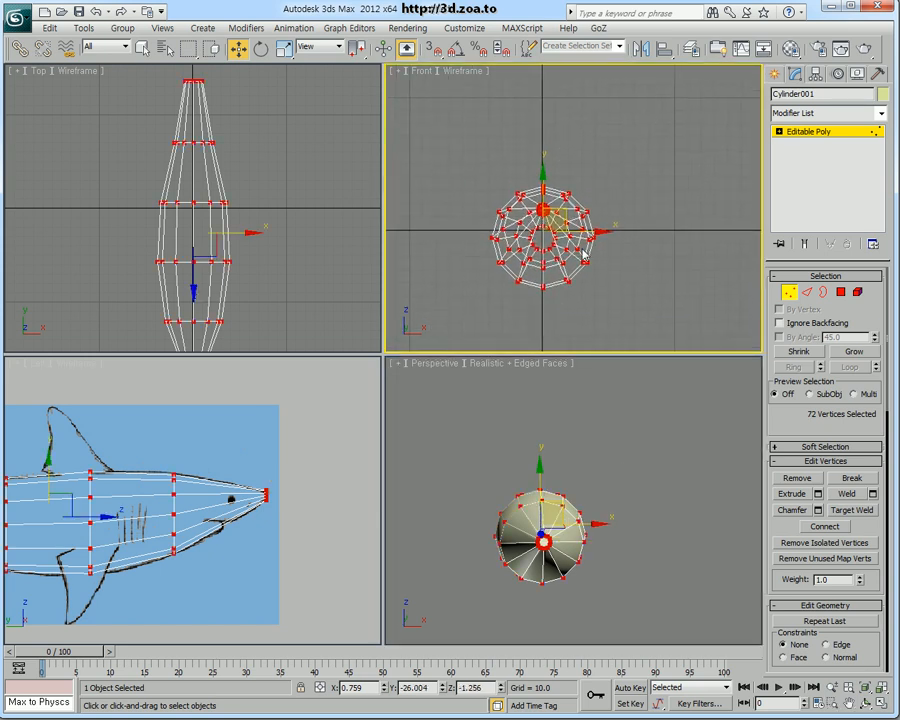
key("r")
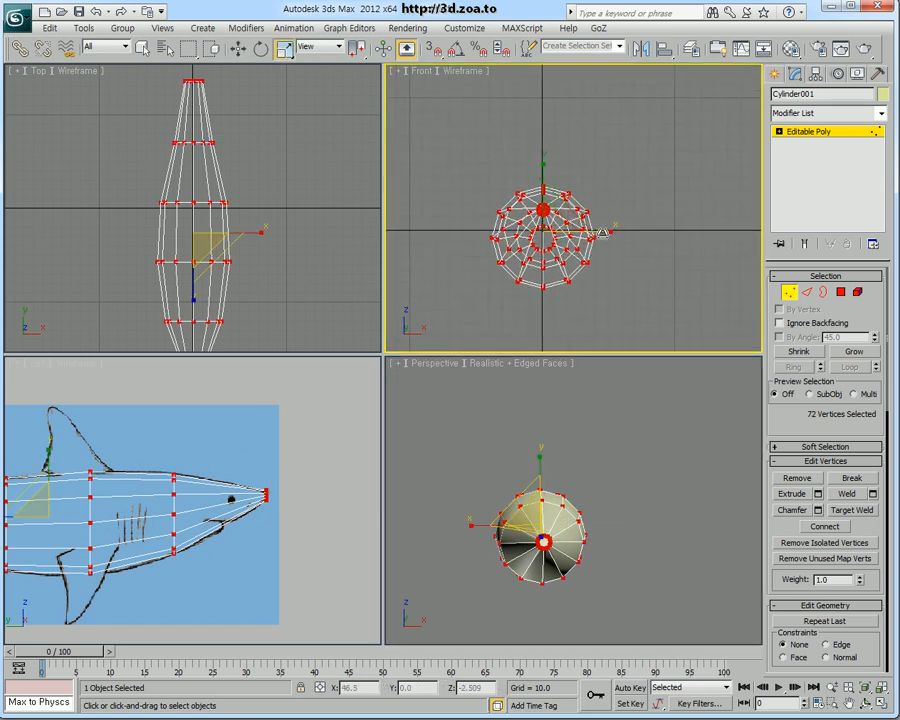
left_click_drag(607, 232, 616, 233)
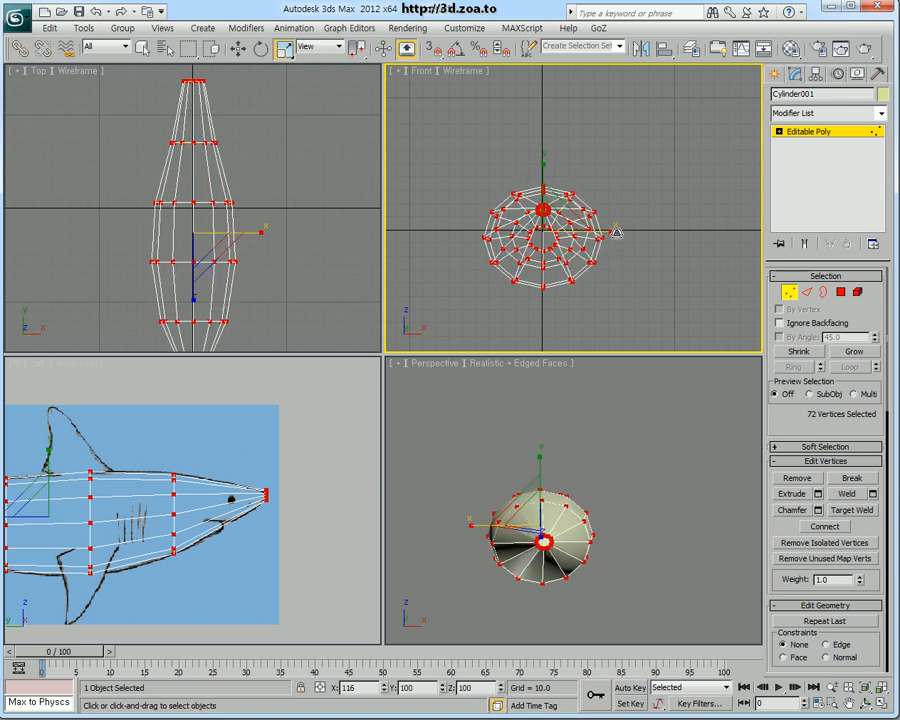
Select the nose-end vertex ring, widen it strongly along X and stretch it slightly in height
left_click_drag(237, 466, 291, 543)
scroll(602, 245, "up", 4)
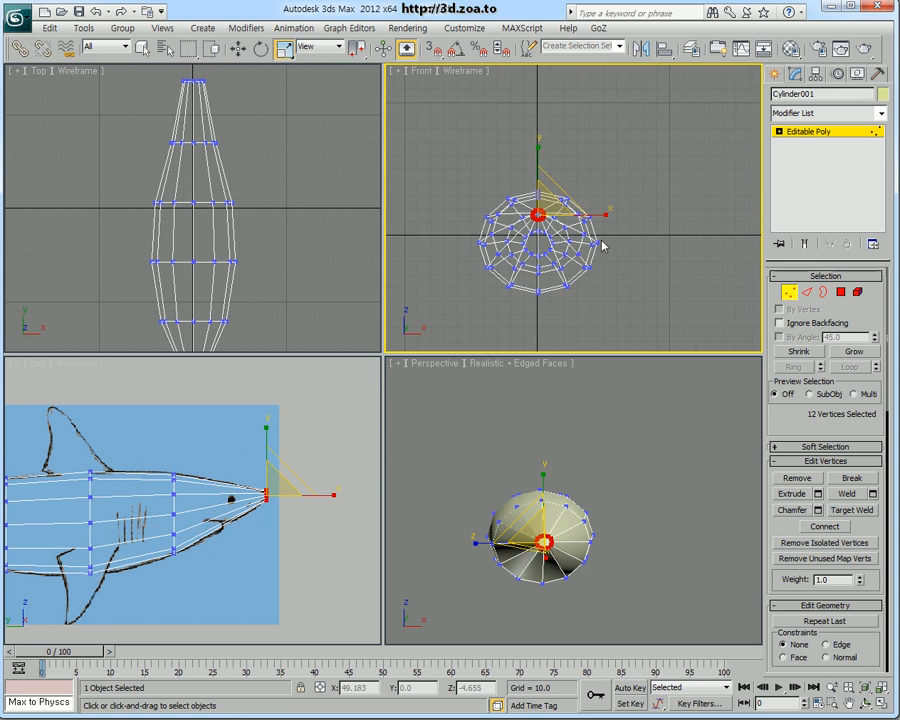
scroll(230, 275, "up", 2)
middle_click_drag(229, 274, 232, 165)
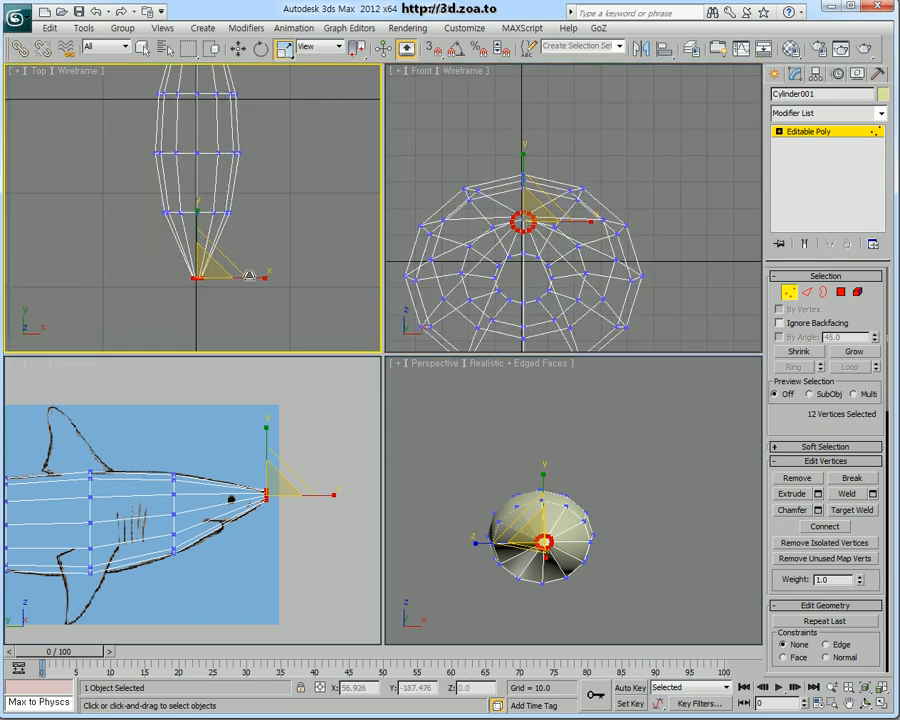
left_click_drag(263, 276, 361, 285)
middle_click_drag(581, 228, 582, 232)
left_click_drag(527, 173, 527, 154)
middle_click_drag(557, 451, 621, 508)
Maximize the Left viewport around the shark's head and enter Edge sub-object mode
middle_click_drag(235, 505, 237, 505)
key("alt+e")
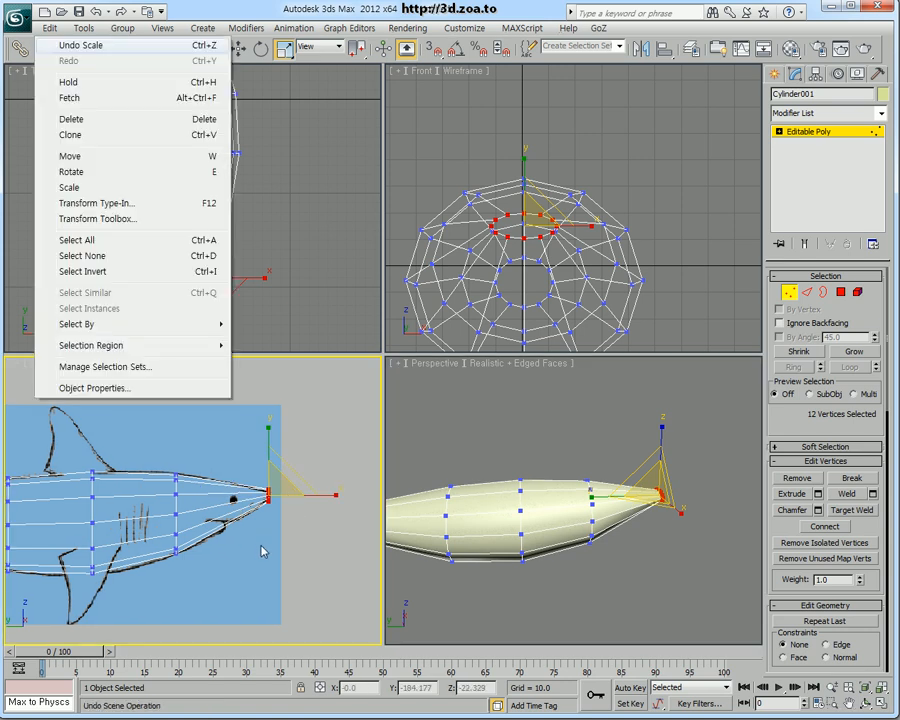
key("alt+w")
middle_click_drag(431, 459, 410, 480)
scroll(486, 454, "up", 4)
middle_click_drag(486, 454, 438, 450)
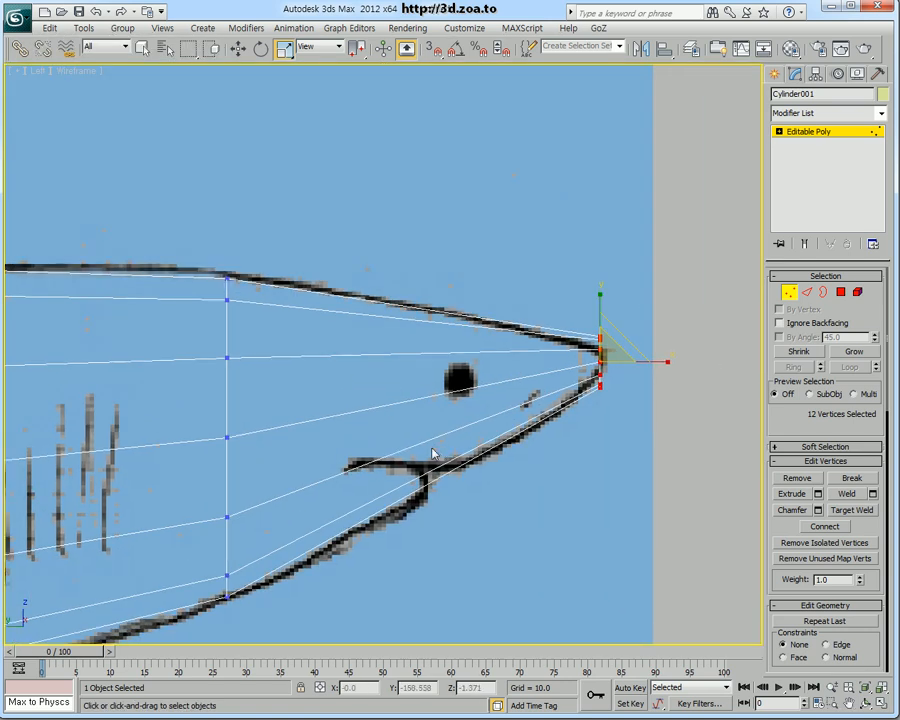
scroll(400, 480, "down", 2)
middle_click_drag(343, 460, 425, 470)
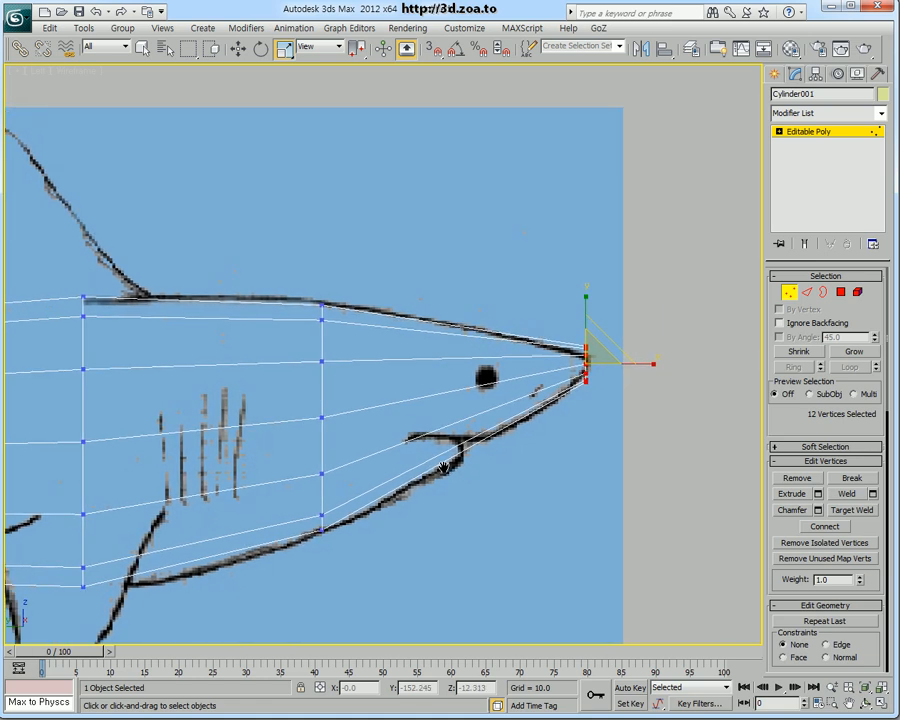
left_click(809, 293)
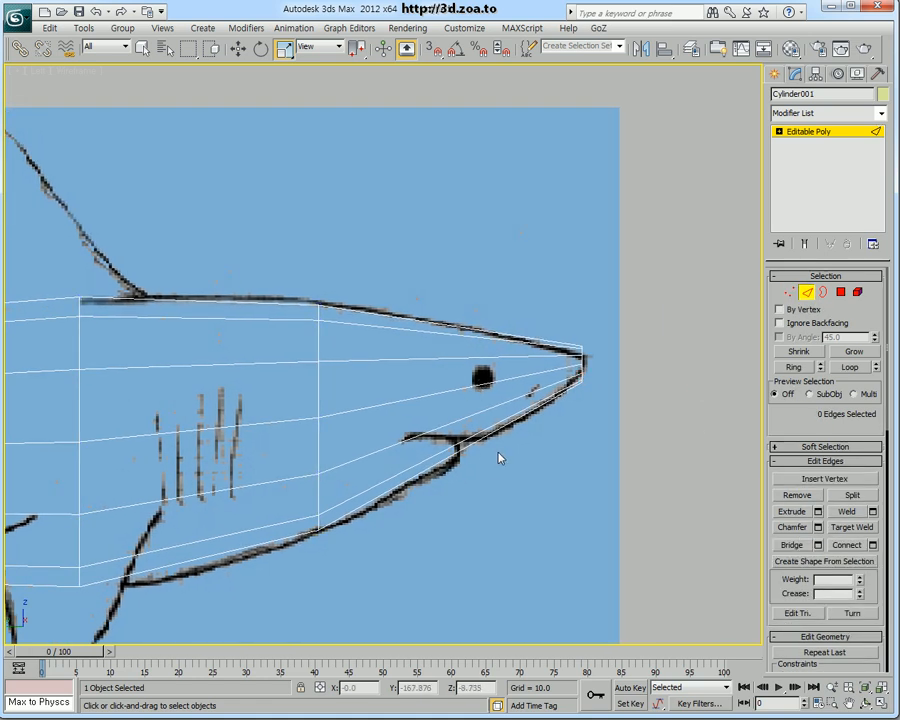
Try region selections across the head's lengthwise edges, clearing the selection after each one
left_click_drag(472, 316, 478, 416)
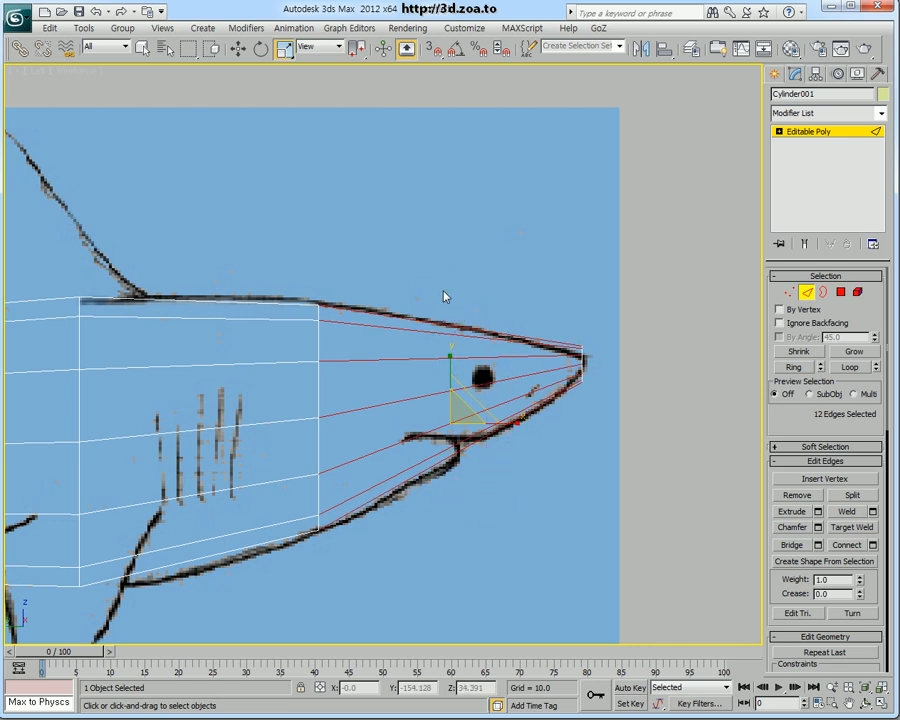
left_click(522, 311)
left_click_drag(520, 307, 448, 531)
left_click(557, 304)
Check the Auto Window/Crossing by Direction option with Right->Left => Crossing in the general preferences, and accept the dialog
left_click(463, 28)
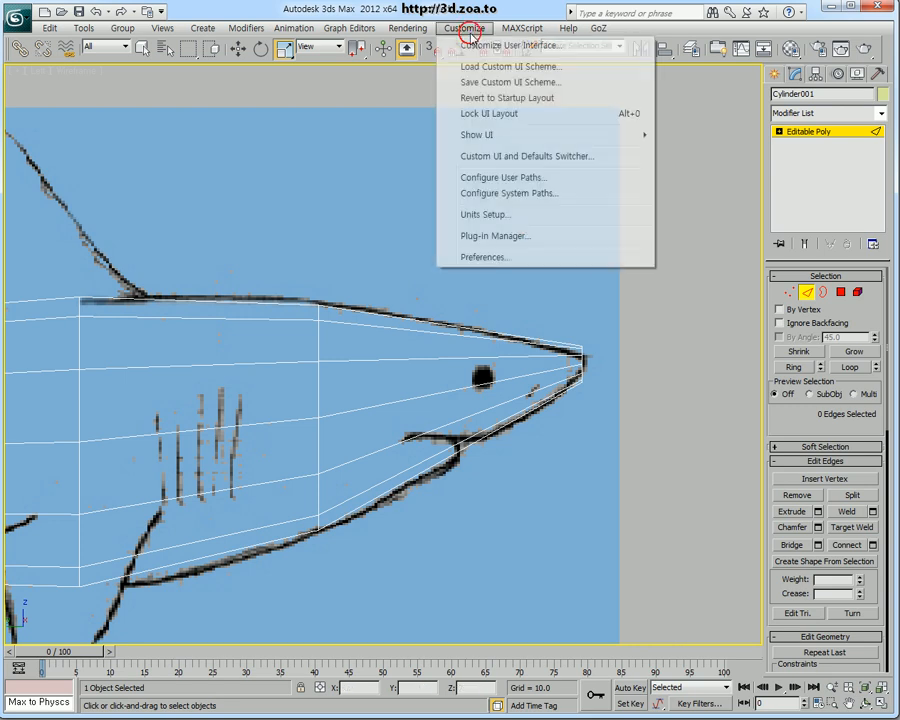
left_click(513, 259)
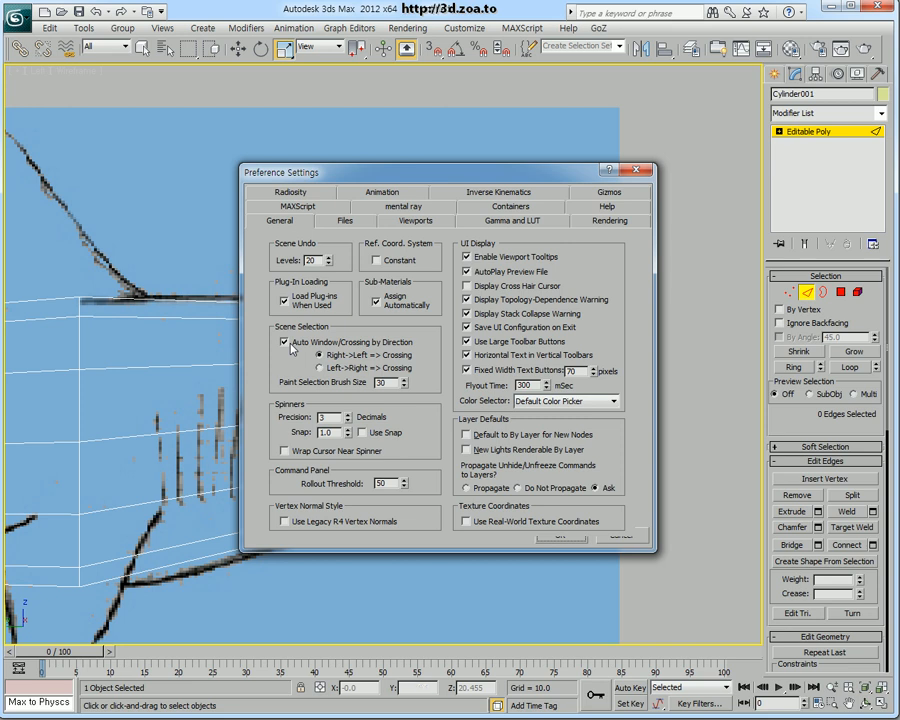
left_click(563, 535)
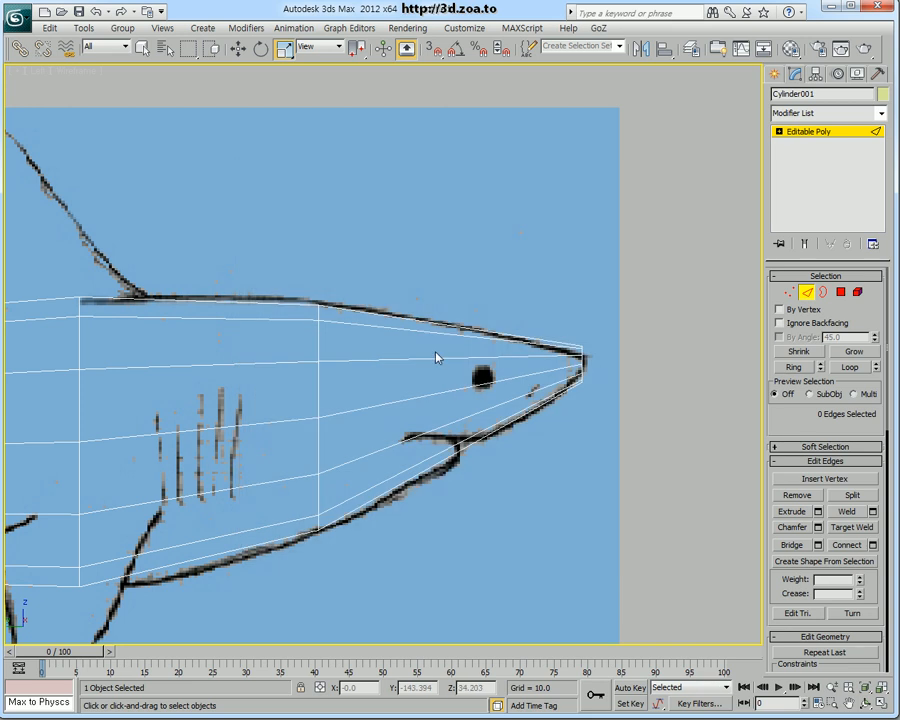
Select the full ring of lengthwise edges between the nose-end ring and the ring behind it
left_click_drag(375, 277, 410, 283)
left_click_drag(538, 514, 522, 490)
left_click_drag(493, 361, 466, 274)
left_click_drag(506, 481, 468, 323)
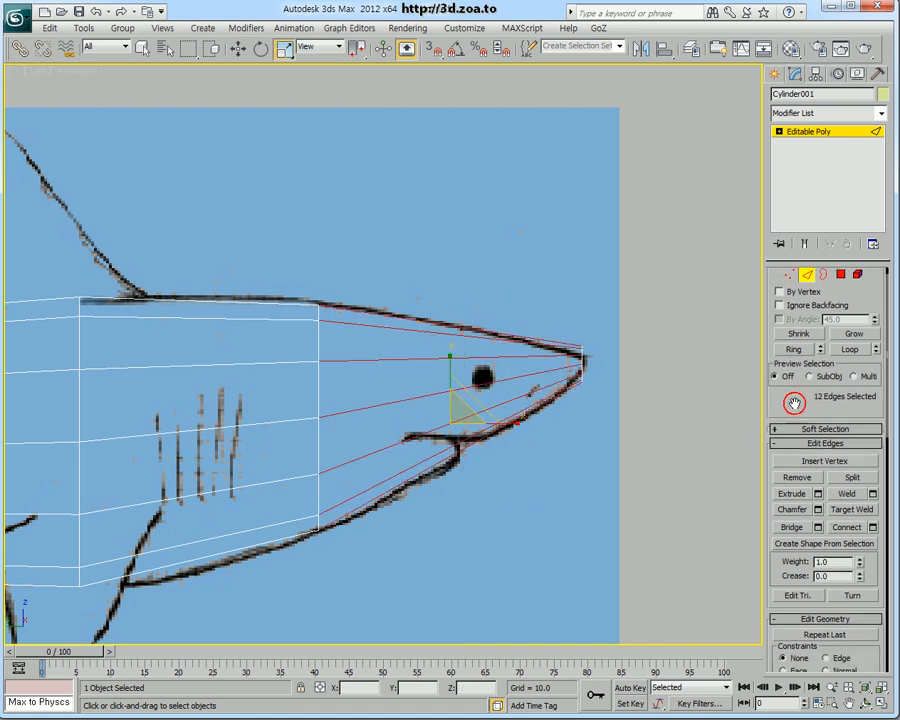
left_click(488, 395)
left_click(483, 383)
left_click(793, 367)
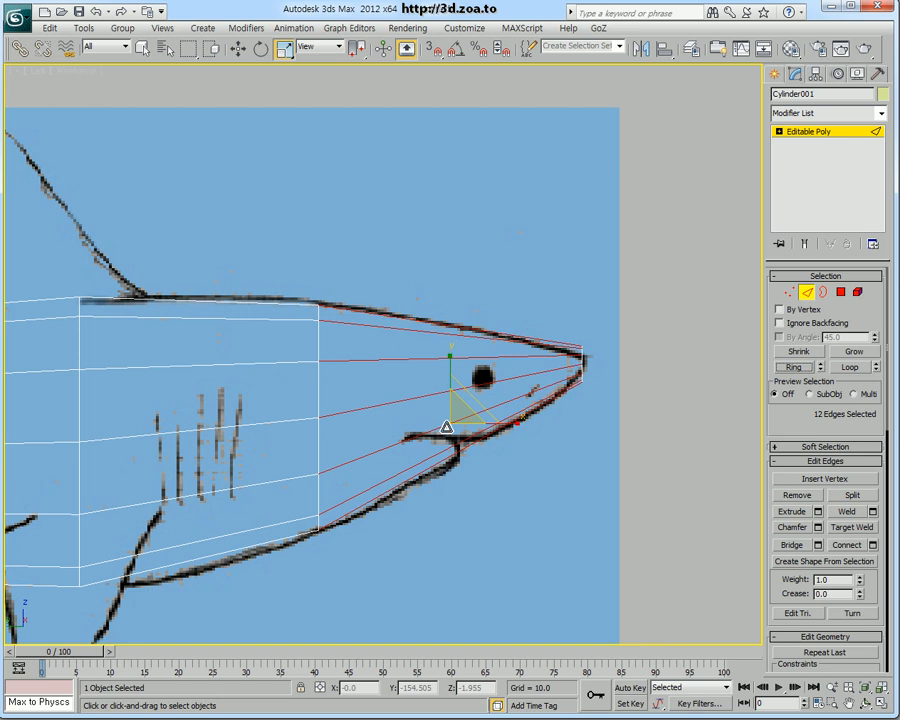
Connect the selected head edges with 3 segments, pinch -34 and slide 12
left_click(873, 545)
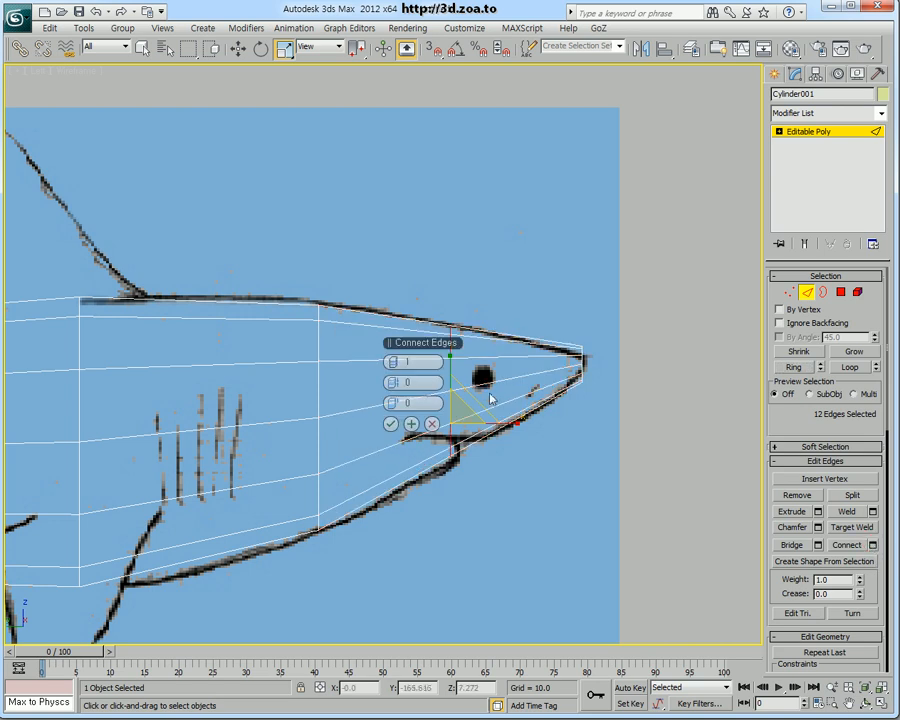
left_click(397, 362)
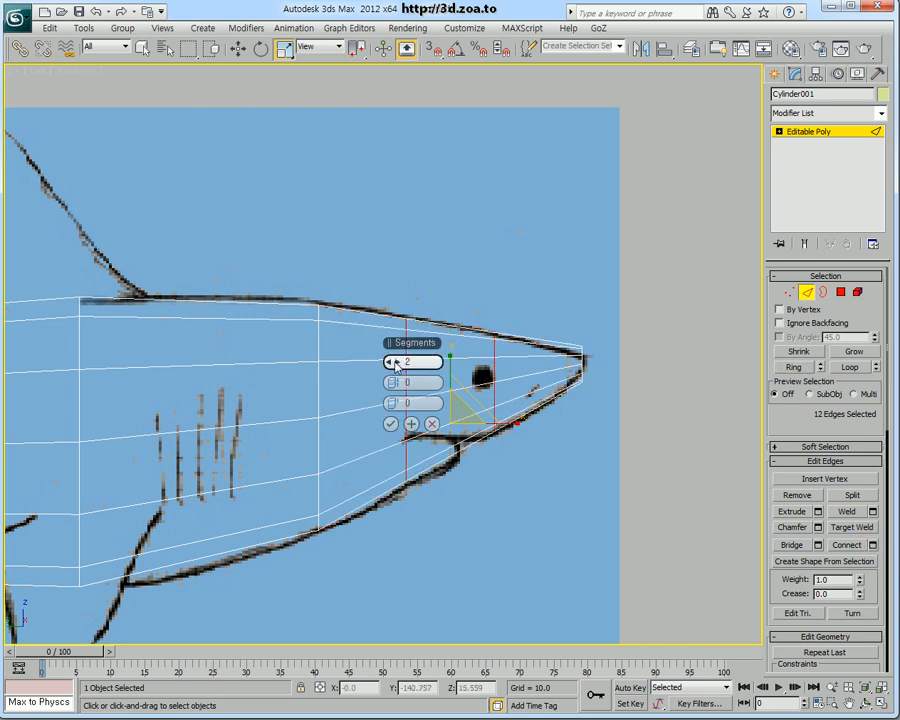
left_click(397, 362)
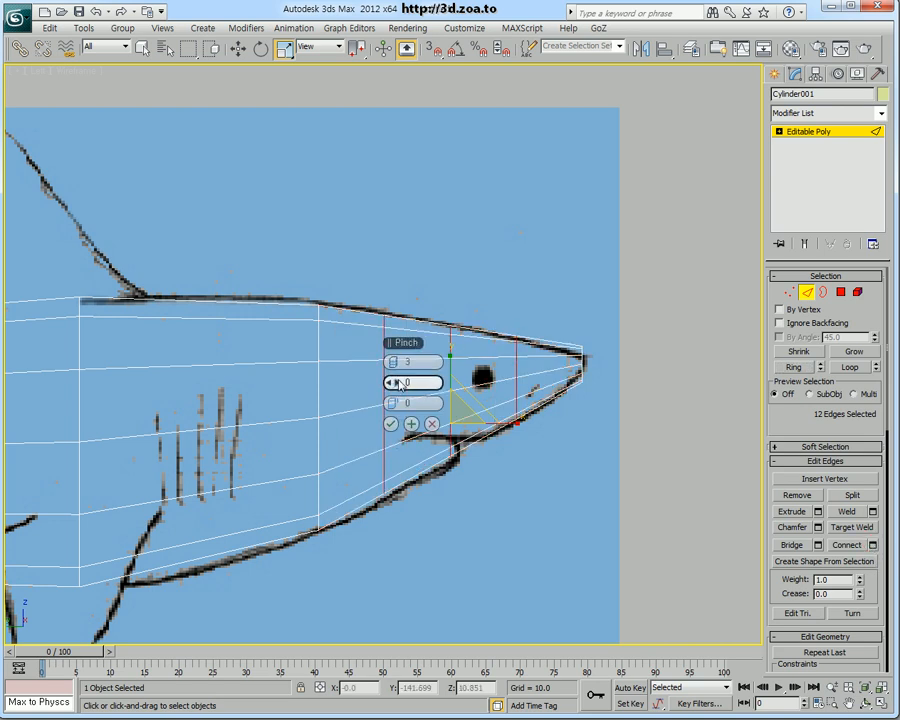
left_click_drag(395, 382, 296, 425)
left_click_drag(405, 403, 423, 414)
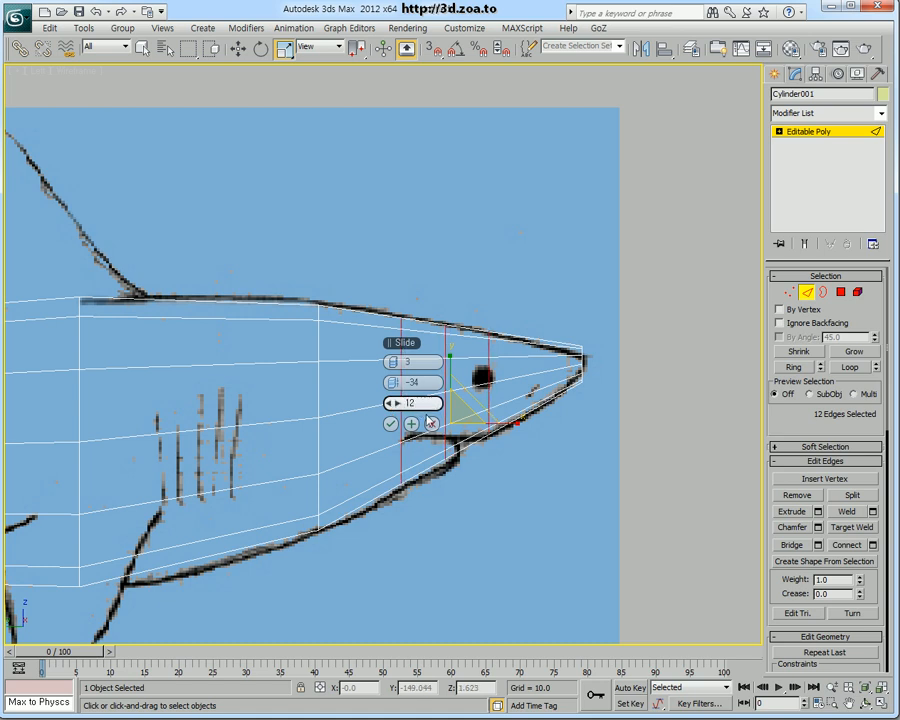
left_click(390, 424)
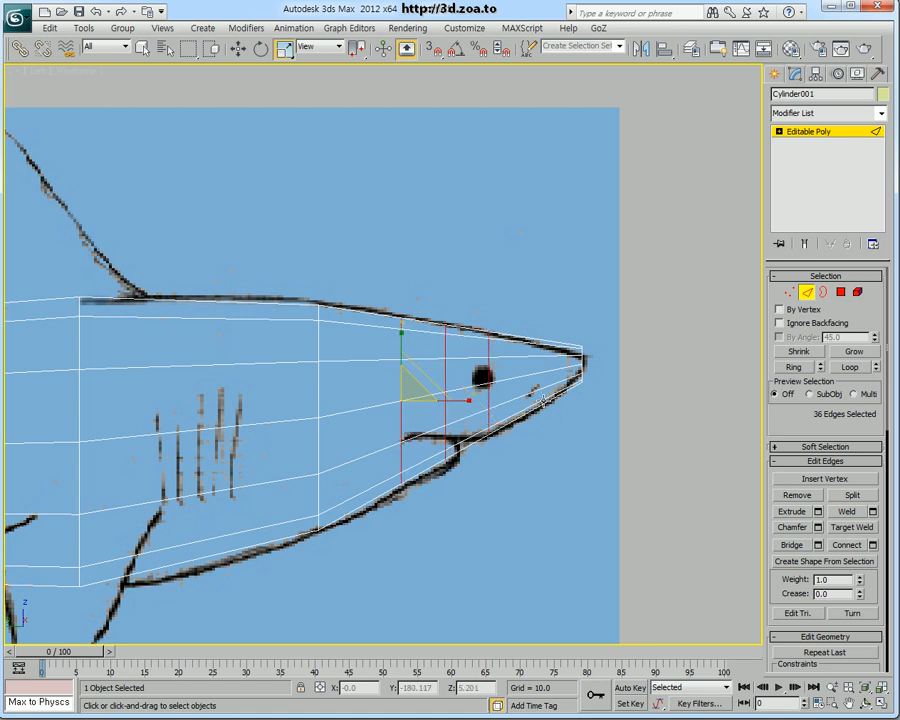
In Vertex sub-object mode, raise the lower vertices of the middle and rear new head rings toward the mouth line
left_click(789, 292)
left_click_drag(477, 279, 492, 455)
left_click_drag(410, 305, 470, 492)
key("w")
left_click_drag(444, 375, 444, 354)
left_click_drag(374, 384, 421, 508)
mouse_move(401, 395)
left_mouse_down()
mouse_move(401, 349)
mouse_move(414, 398)
left_mouse_up()
Adjust the side vertices of the middle and rear head rings and align the rear ring's lower vertices with the mouth line
left_click_drag(402, 340, 456, 386)
left_click_drag(444, 334, 445, 346)
left_click_drag(388, 374, 415, 396)
mouse_move(401, 345)
left_mouse_down()
mouse_move(401, 359)
mouse_move(401, 351)
left_mouse_up()
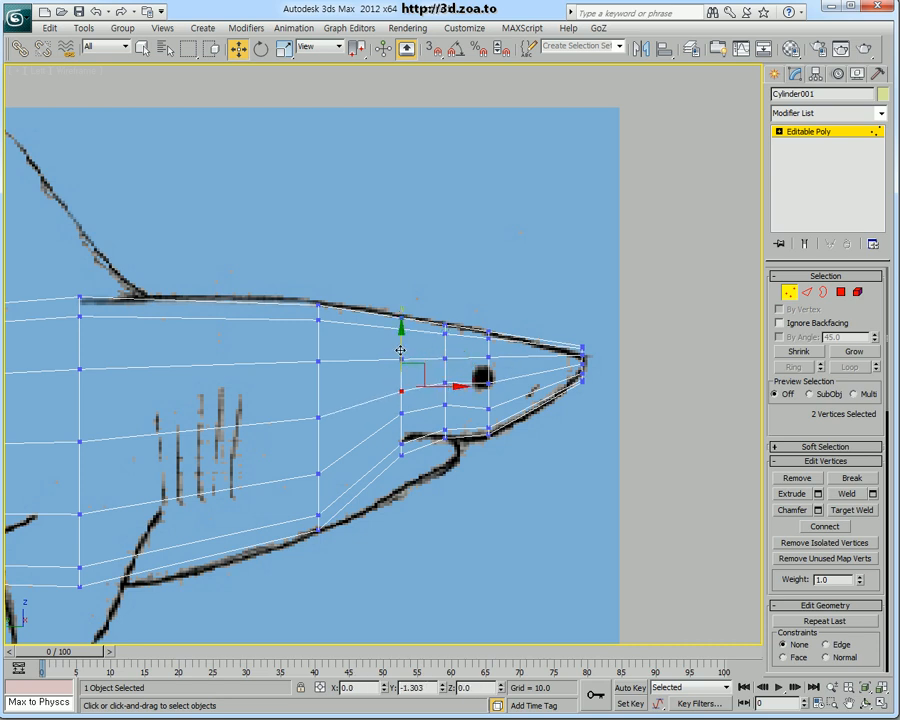
left_click_drag(391, 402, 416, 468)
left_click_drag(403, 392, 428, 478)
left_click_drag(402, 401, 402, 393)
left_click_drag(432, 450, 446, 393)
left_click_drag(390, 455, 407, 402)
left_click(546, 438)
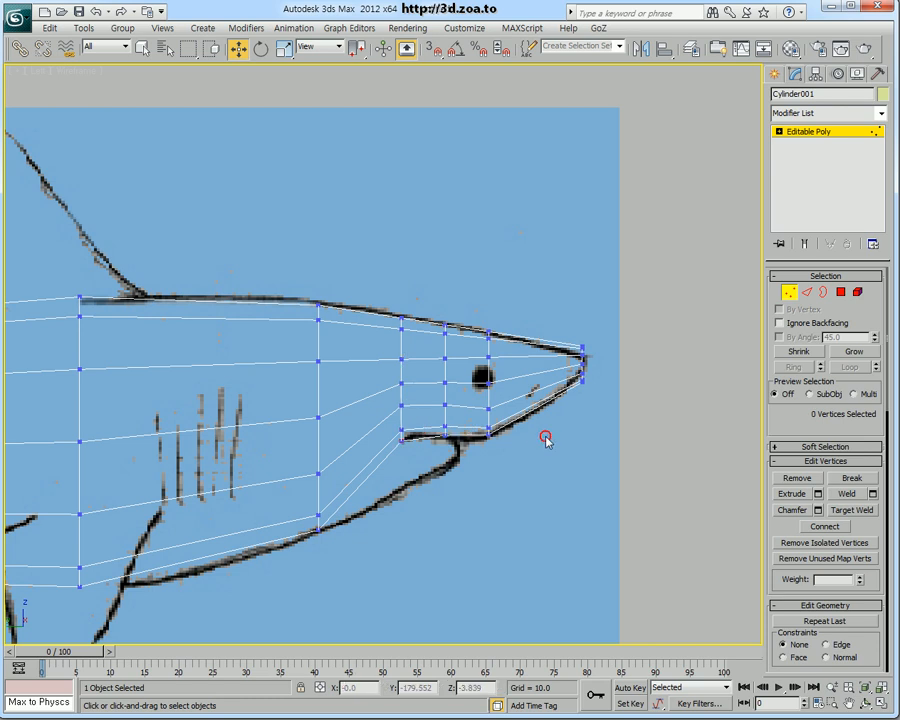
Select the lower vertices of the new head ring nearest the snout and nudge them to the jaw outline
left_click_drag(504, 406, 473, 444)
left_click_drag(489, 383, 489, 384)
middle_click_drag(251, 411, 267, 426)
scroll(370, 404, "down", 2)
scroll(428, 425, "up", 2)
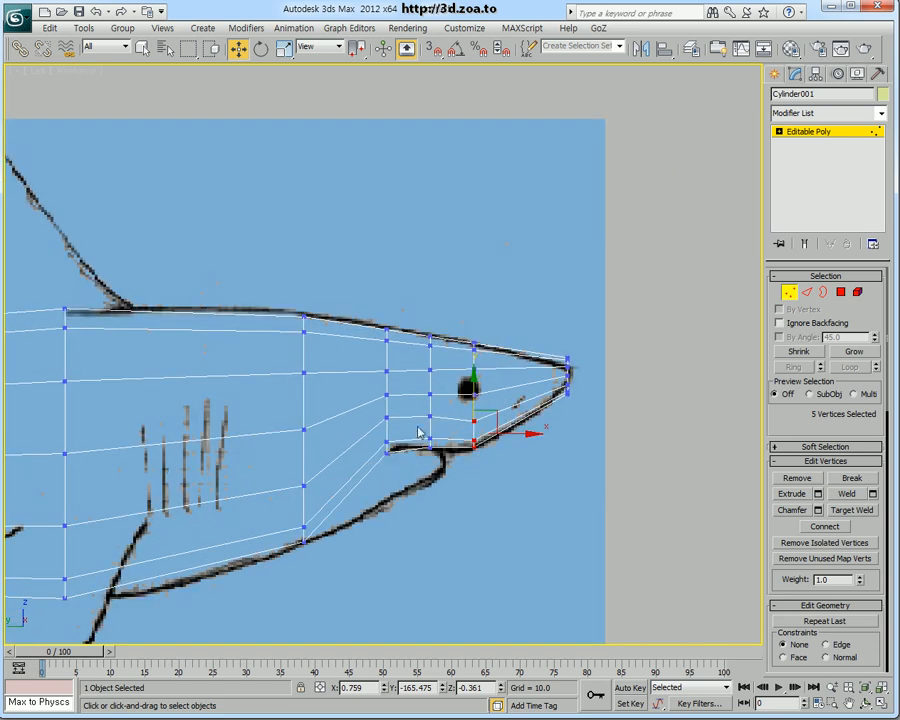
In Polygon sub-object mode, select the four underside polygons behind the mouth and extrude them by 17.514 for the lower jaw
left_click(841, 293)
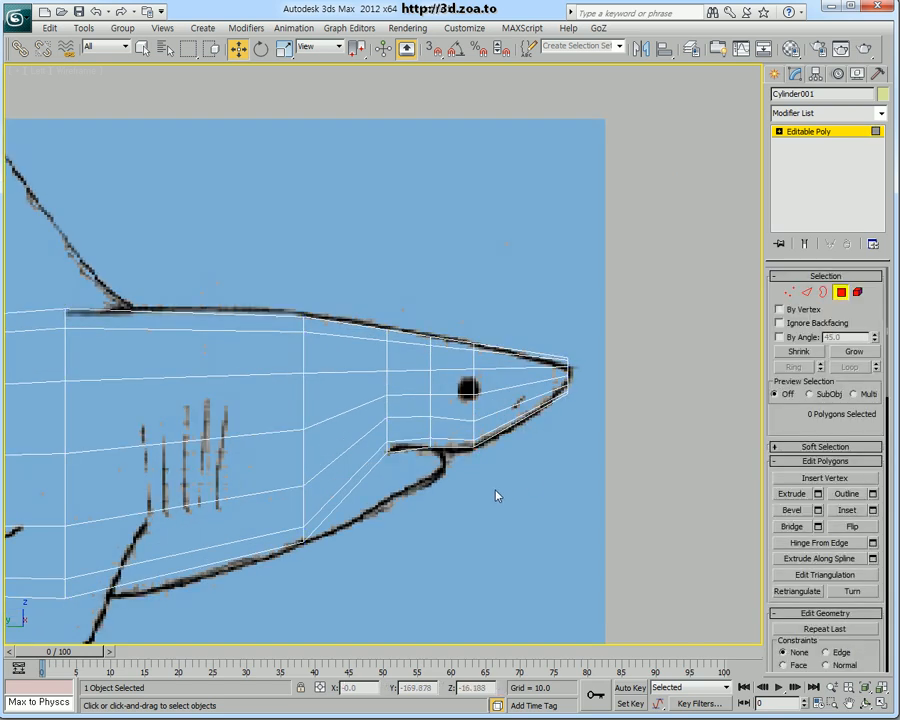
left_click(356, 488)
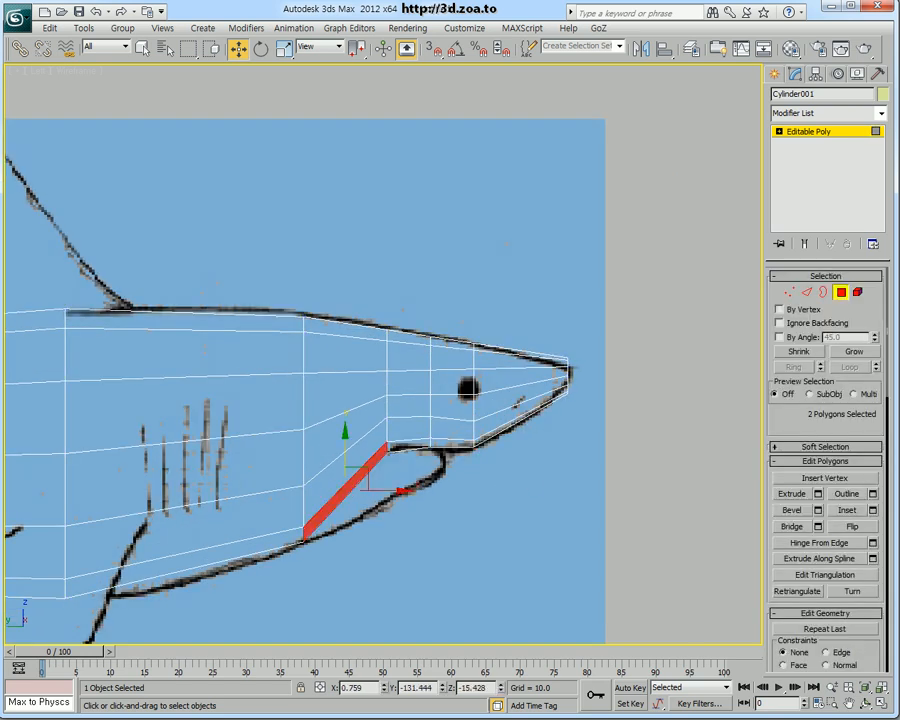
left_click(883, 705)
mouse_move(634, 541)
middle_mouse_down("alt")
mouse_move(563, 512)
mouse_move(590, 514)
mouse_move(626, 540)
mouse_move(632, 525)
middle_mouse_up("alt")
left_click(586, 516, "ctrl")
scroll(240, 530, "up", 5)
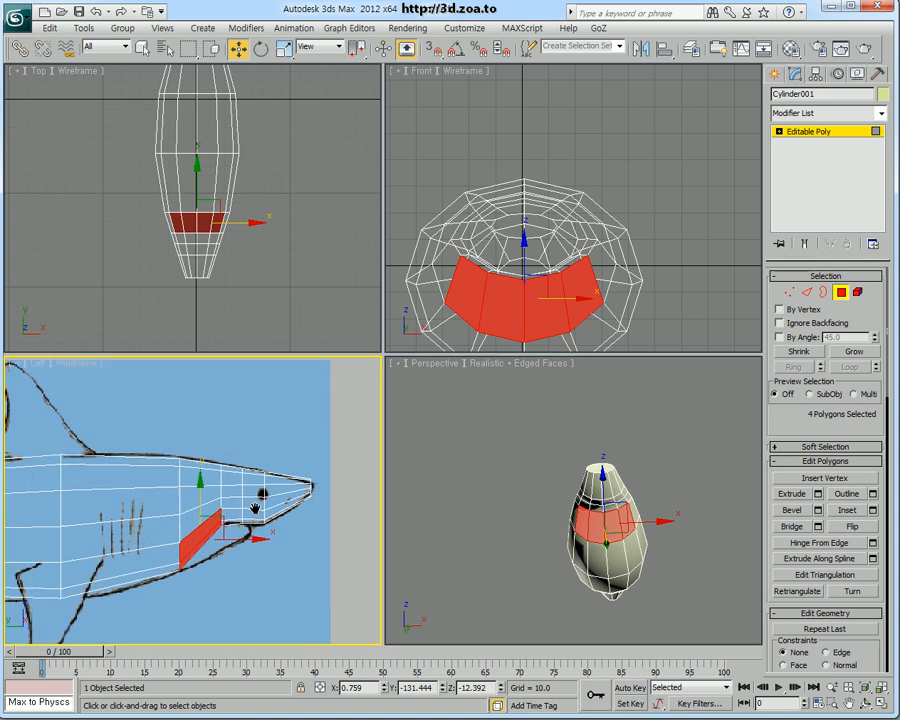
left_click(820, 494)
left_click_drag(228, 488, 327, 483)
left_click_drag(302, 523, 295, 557)
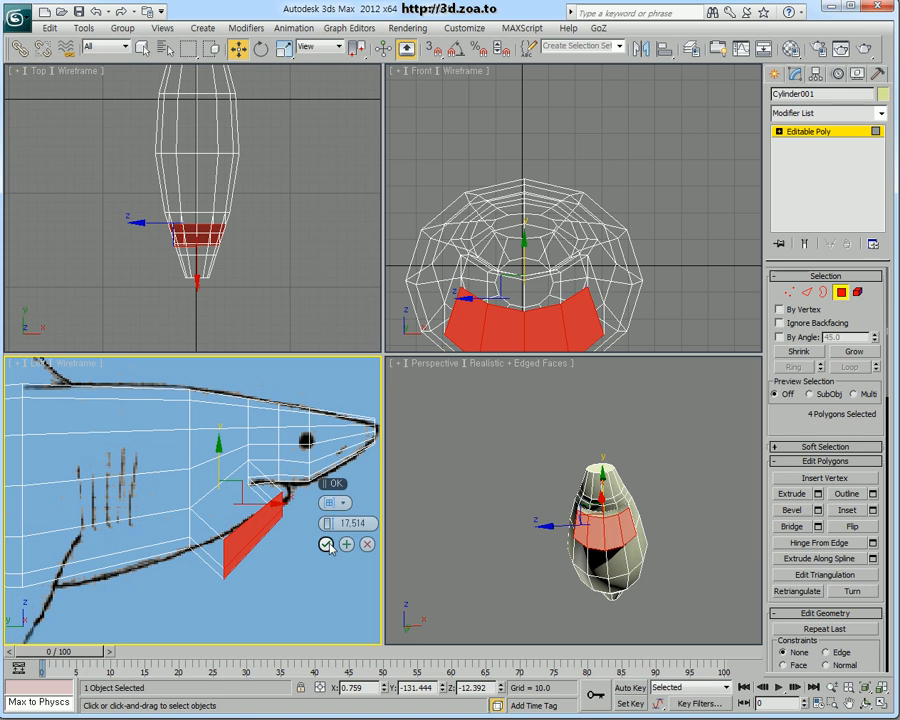
left_click(326, 545)
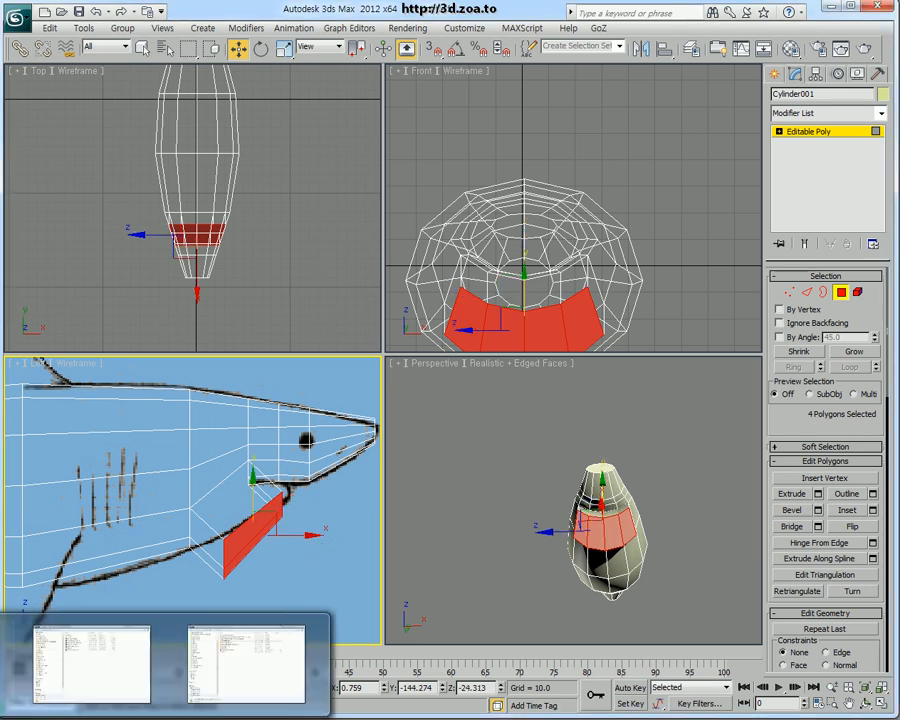
In Vertex sub-object mode, select the five lower vertices of the extruded jaw and move them forward and up in the Left viewport
left_click(789, 292)
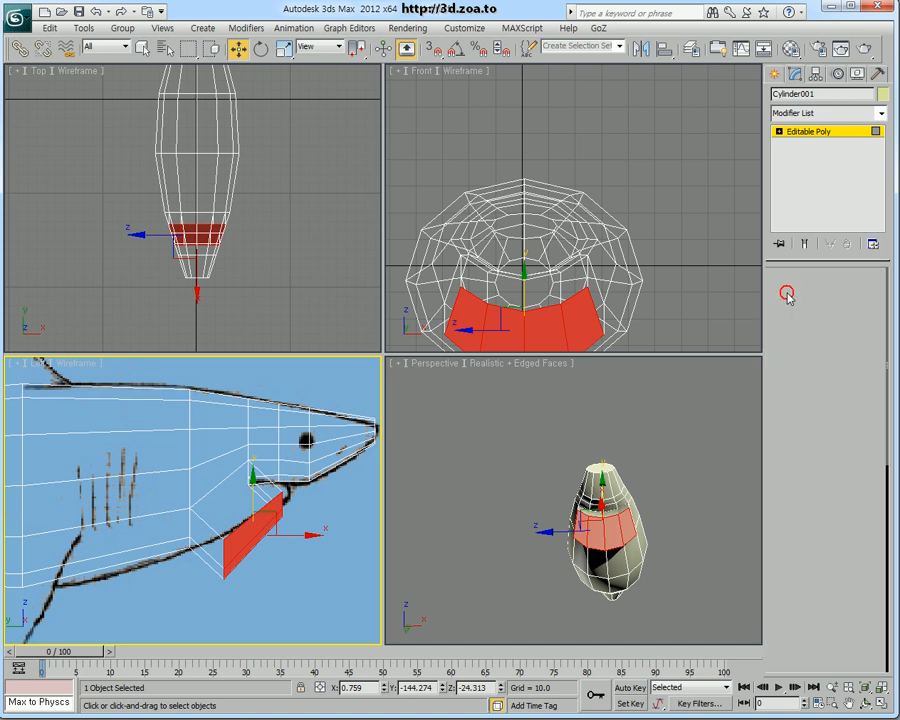
left_click_drag(218, 608, 258, 516)
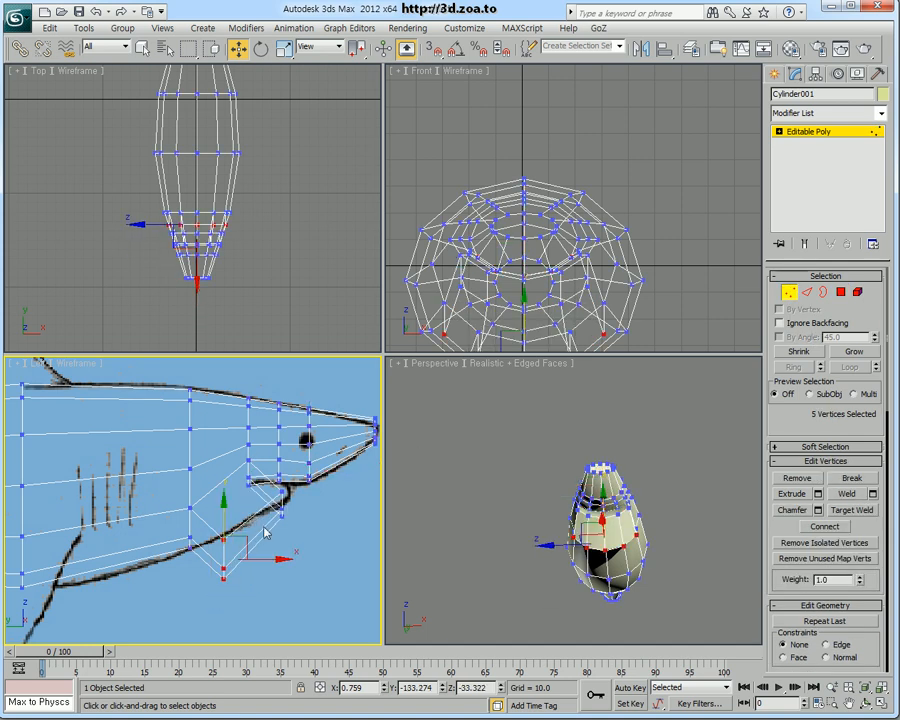
scroll(244, 534, "up", 3)
middle_click_drag(244, 534, 222, 545)
left_click_drag(291, 511, 309, 481)
middle_click_drag(301, 541, 259, 563)
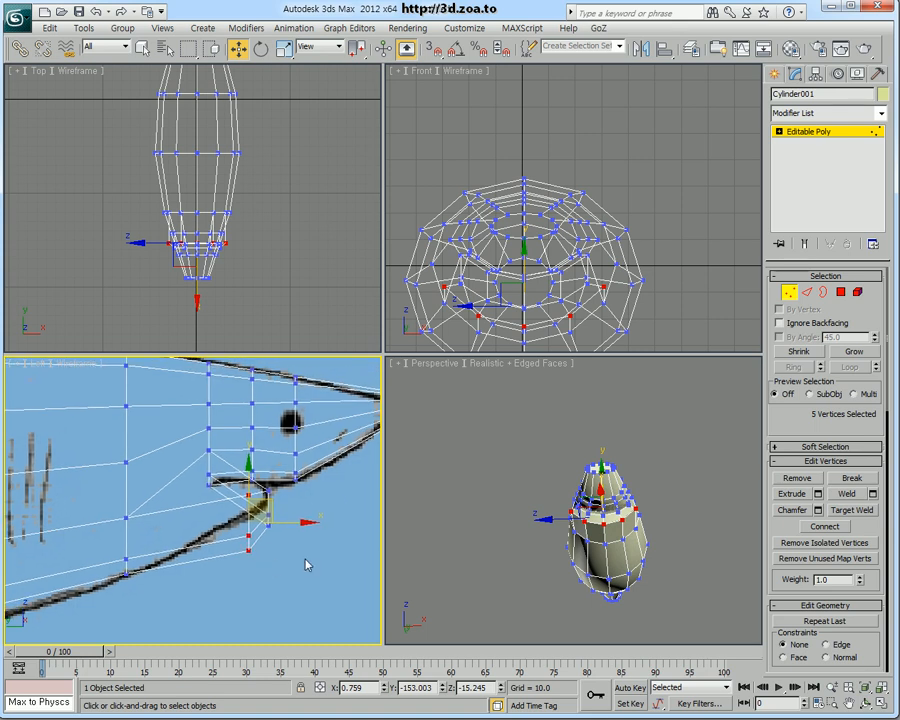
Maximize the Perspective viewport, switch its display mode to Shaded and clear the vertex selection
middle_click_drag(678, 568, 625, 564, "alt")
key("alt+w")
middle_click_drag(476, 456, 424, 461, "alt")
scroll(518, 510, "up", 4)
scroll(402, 482, "up", 3)
scroll(458, 486, "down", 3)
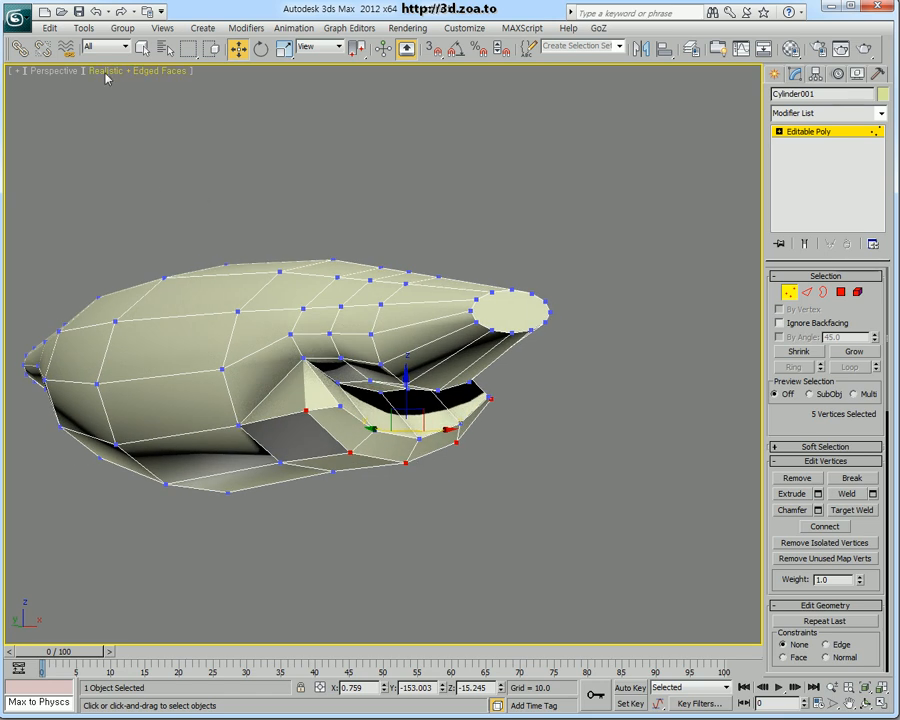
left_click(106, 72)
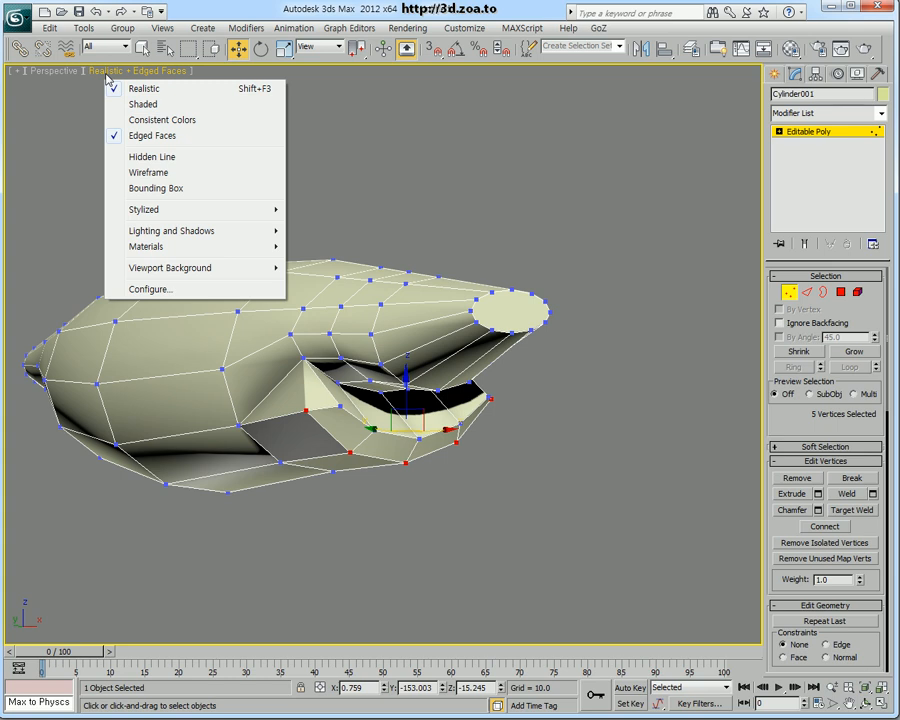
left_click(143, 104)
left_click(512, 452)
middle_click_drag(506, 446, 300, 513, "alt")
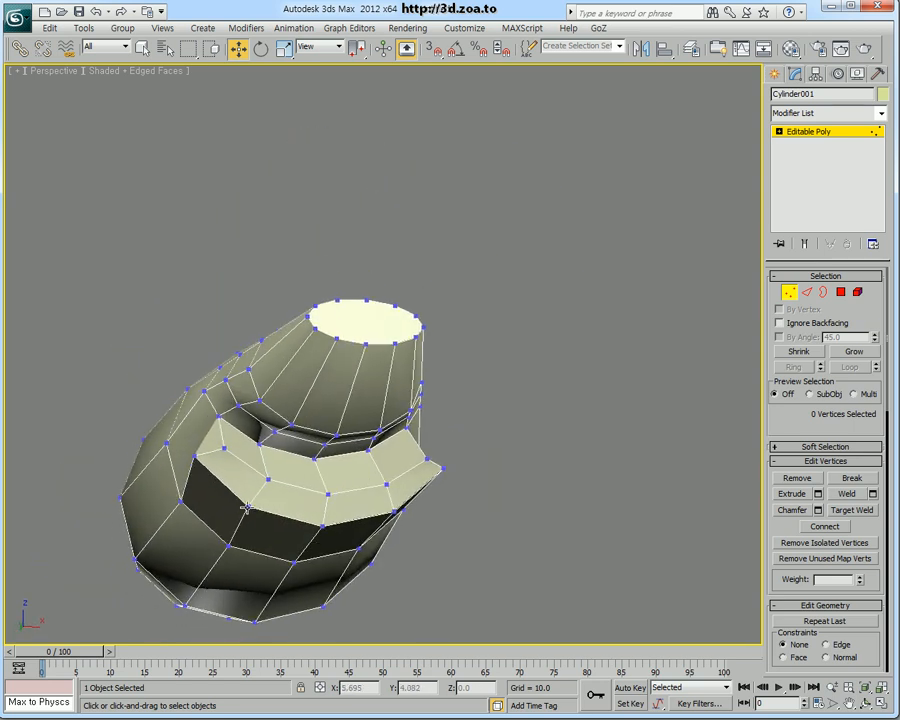
Select the five vertices along the outer lower rim of the jaw and move them forward by about 4.3 units
left_click(245, 508)
left_click(322, 527, "ctrl")
middle_click_drag(378, 532, 355, 520, "alt")
left_click(400, 507, "ctrl")
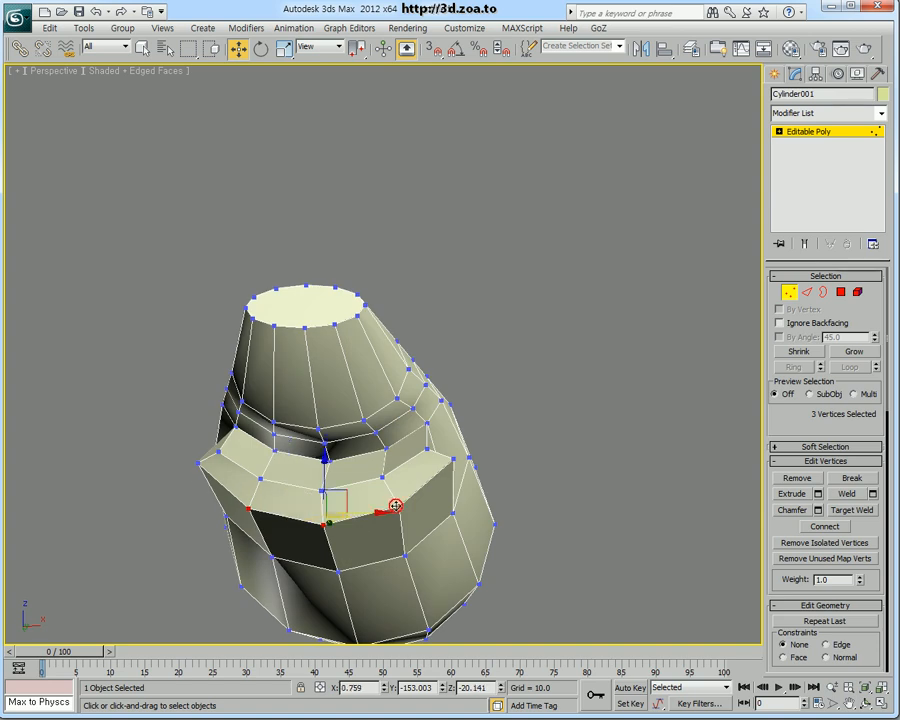
left_click(452, 459, "ctrl")
left_click(200, 464, "ctrl")
middle_click_drag(200, 464, 311, 457, "alt")
left_click_drag(310, 458, 329, 460)
middle_click_drag(366, 496, 274, 504, "alt")
middle_click_drag(400, 478, 468, 472, "alt")
Move the outermost rim vertex on each side of the lower jaw inward and slightly down
left_click(468, 454)
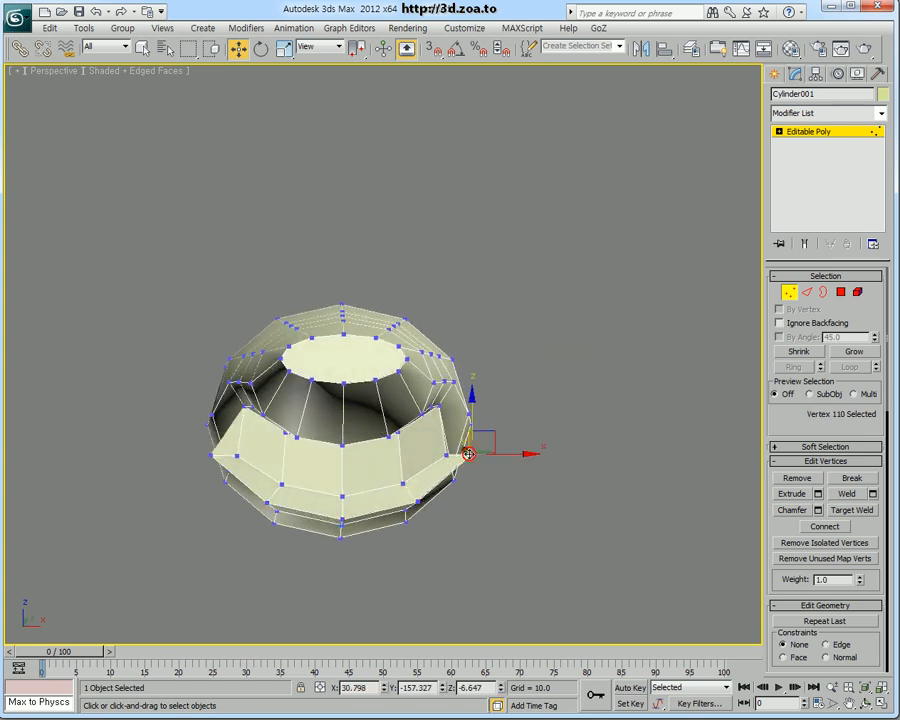
left_click_drag(494, 438, 378, 487)
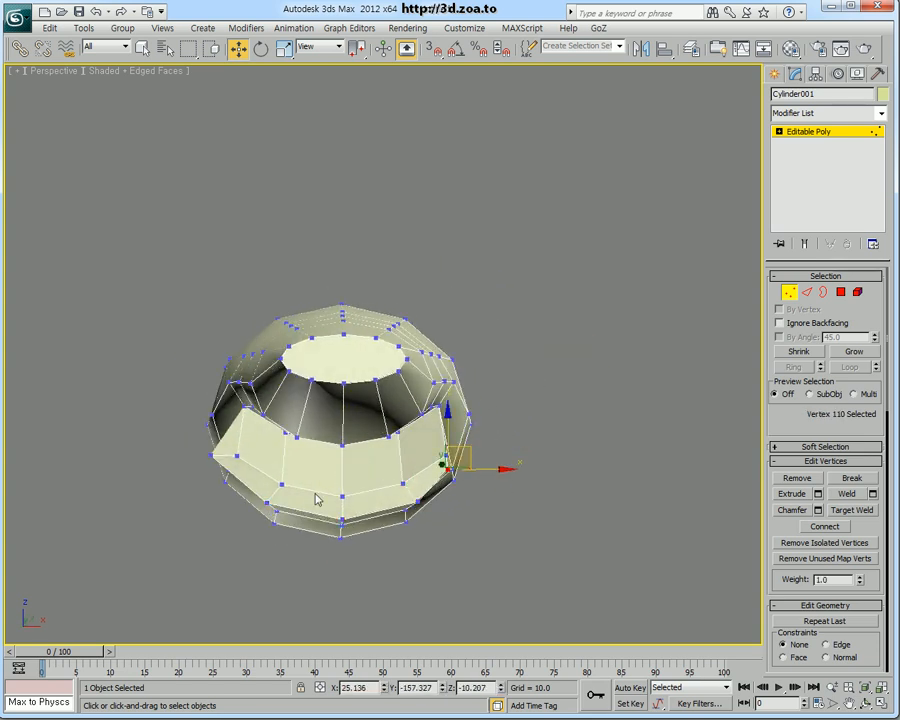
left_click(212, 455)
left_click_drag(231, 467, 237, 466)
Select the two vertices where the lower jaw meets the mouth corners and scale them slightly wider apart
middle_click_drag(322, 524, 300, 456, "alt")
left_click(428, 414, "ctrl")
middle_click_drag(428, 414, 406, 440, "alt")
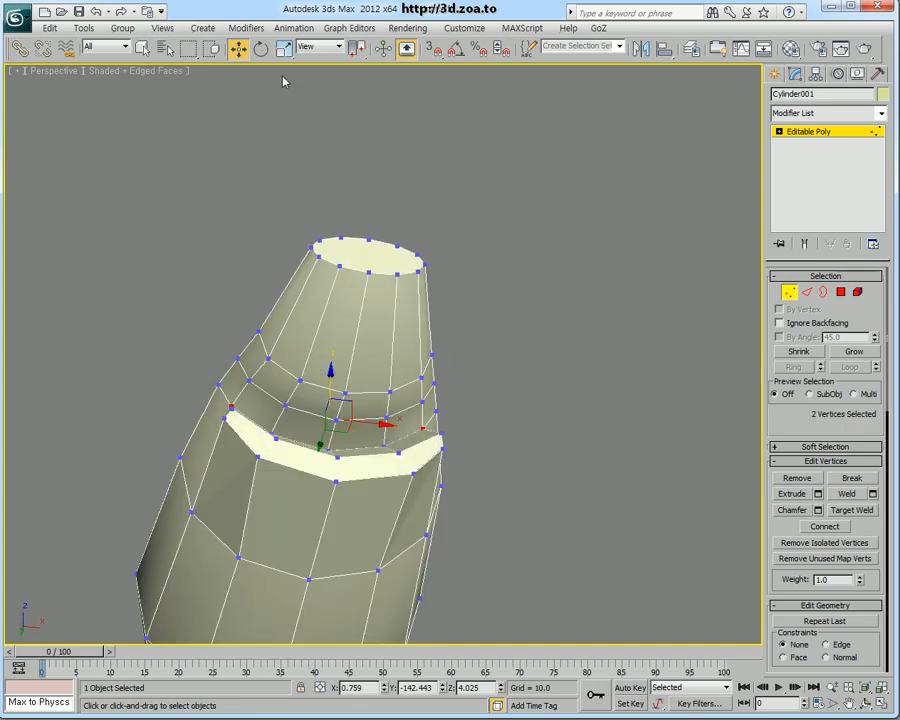
left_click(285, 49)
middle_click_drag(323, 345, 281, 405, "alt")
left_click_drag(268, 412, 260, 411)
middle_click_drag(326, 478, 270, 446, "alt")
left_click_drag(266, 422, 264, 422)
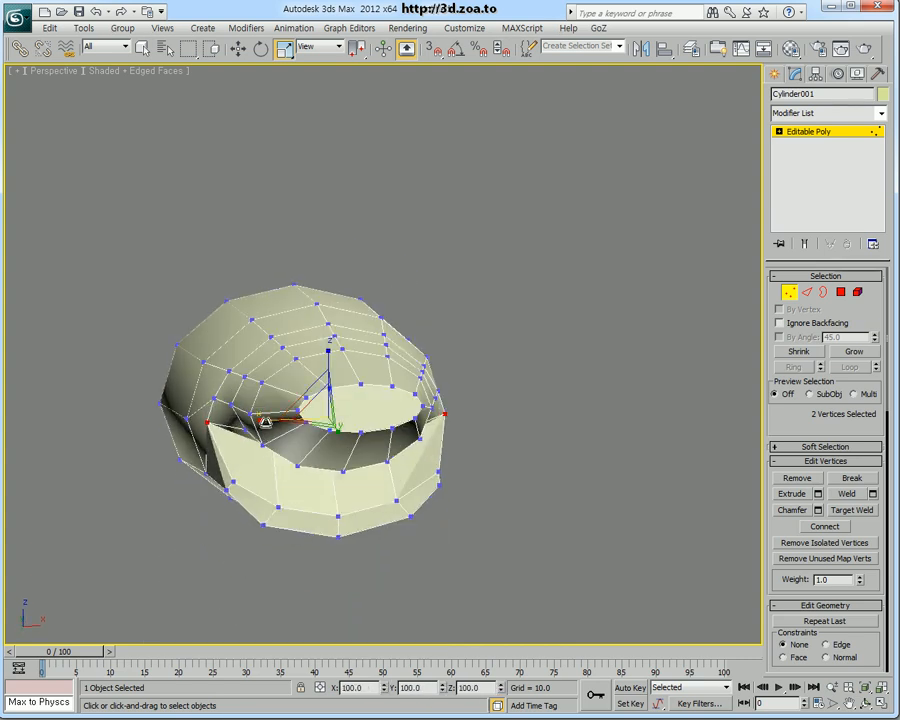
middle_click_drag(270, 428, 480, 497, "alt")
Select the paired side vertices of the lower jaw and move them to refine the outline, then select the jaw rim vertices
left_click(237, 362)
left_click(453, 361, "ctrl")
left_click(450, 350, "ctrl")
key("w")
left_click_drag(329, 374, 305, 371)
middle_click_drag(305, 371, 424, 474, "alt")
left_click_drag(425, 474, 323, 371)
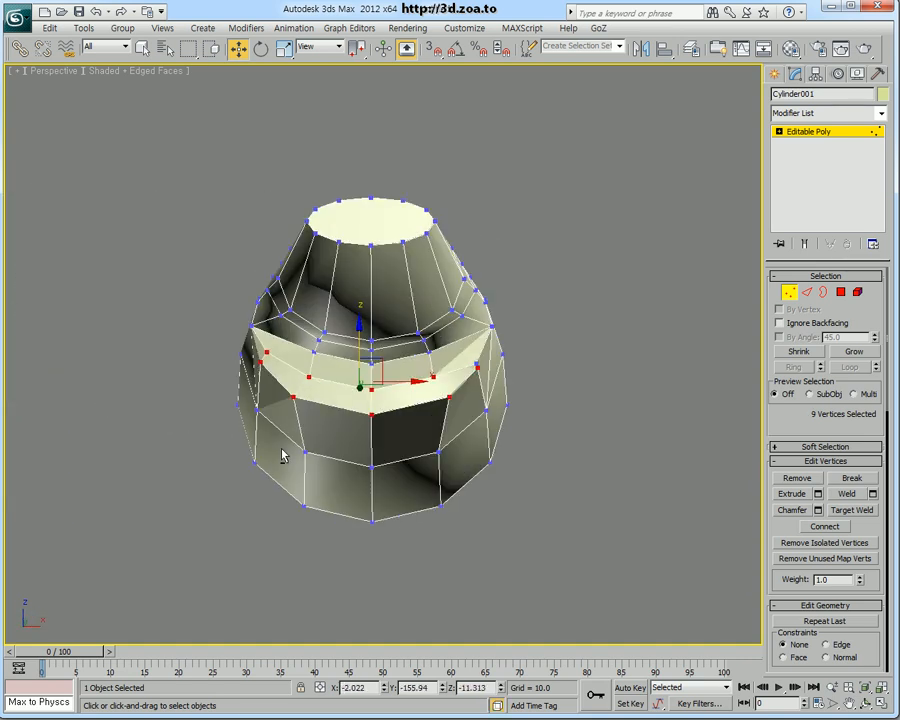
Select the lower front vertices of the jaw rim and nudge them to adjust the jaw's front edge
middle_click_drag(282, 455, 297, 404, "alt")
left_click(292, 397)
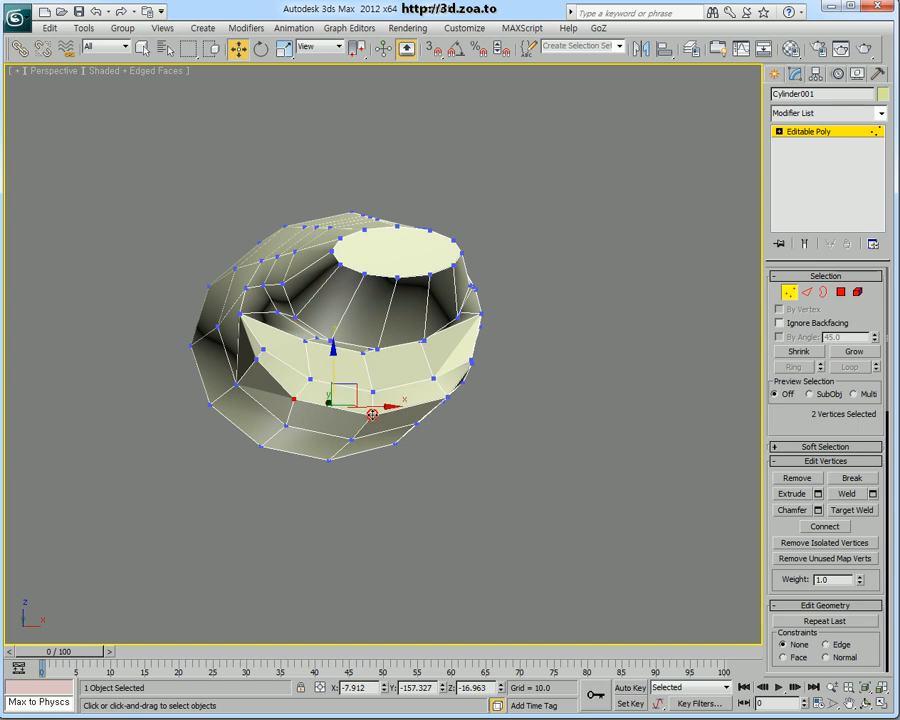
left_click(372, 414, "ctrl")
middle_click_drag(372, 414, 424, 474, "alt")
left_click(385, 364, "ctrl")
left_click_drag(373, 357, 373, 347)
middle_click_drag(375, 350, 343, 440, "alt")
middle_click_drag(277, 346, 516, 410, "alt")
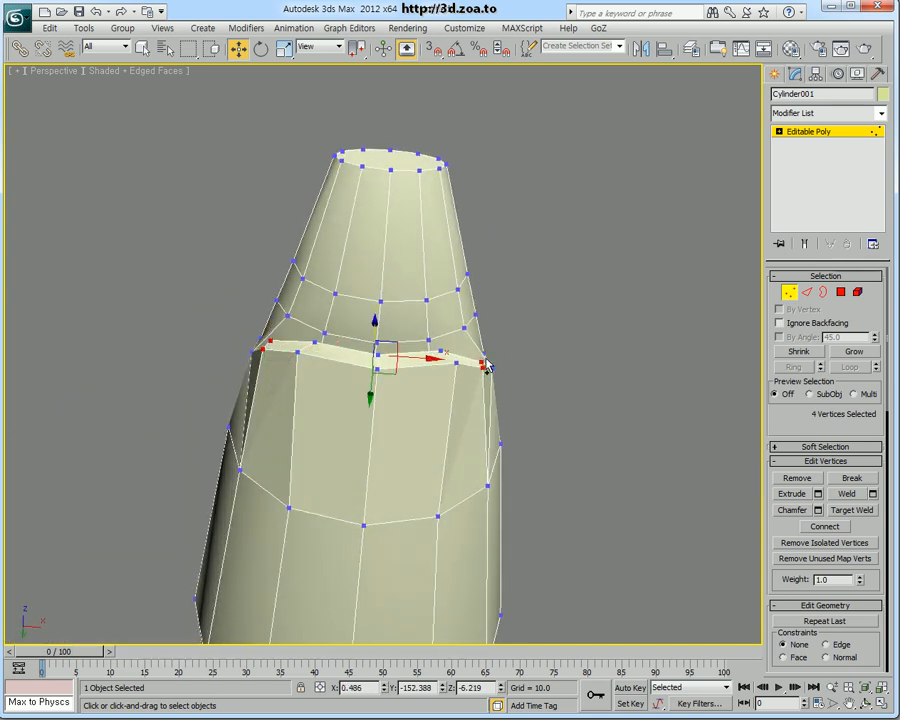
Select the four side vertices of the jaw rim and move them back along Y by about 3 units
left_click(485, 366, "ctrl")
middle_click_drag(485, 366, 408, 417, "alt")
middle_click_drag(378, 341, 371, 371, "alt")
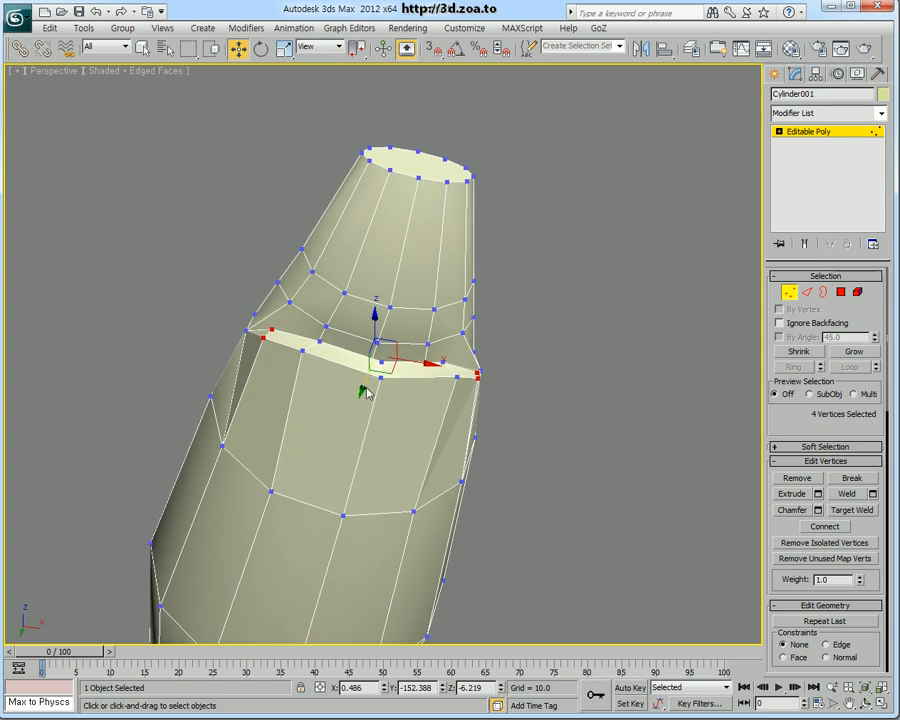
left_click_drag(361, 392, 360, 400)
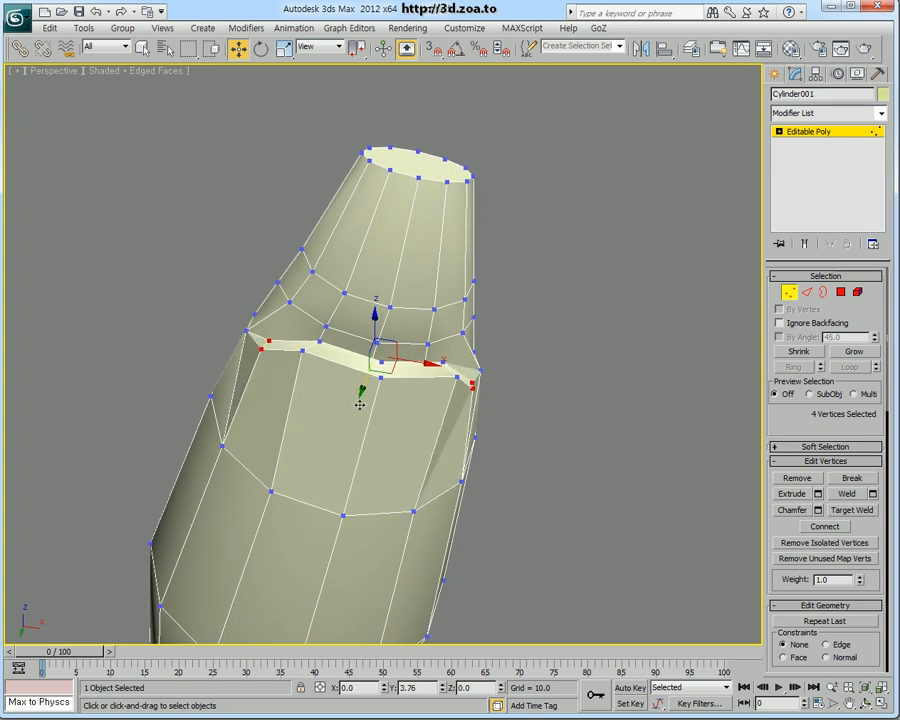
middle_click_drag(360, 401, 321, 432, "alt")
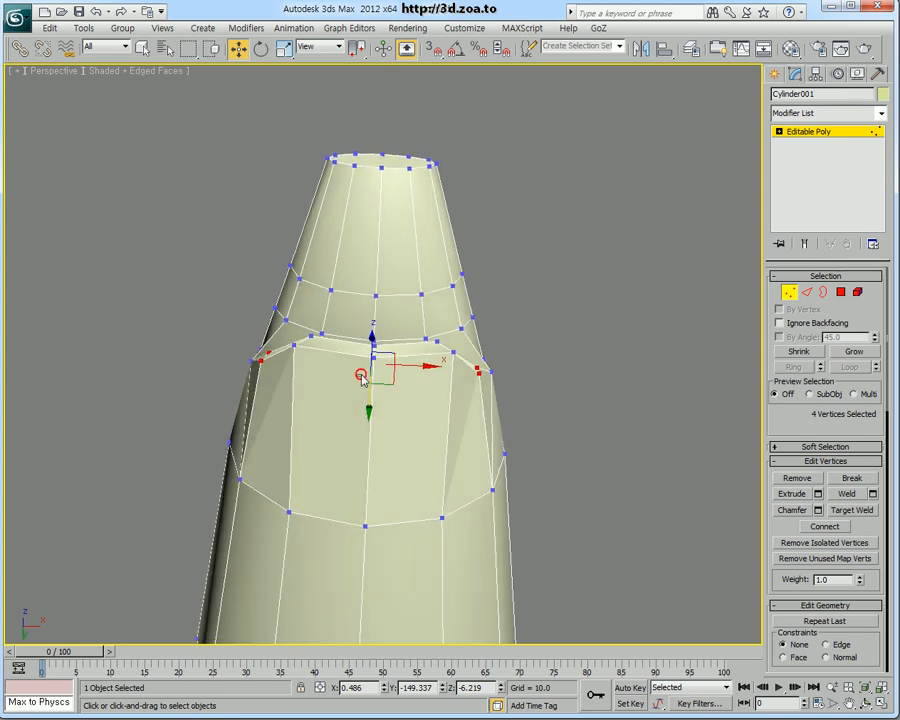
middle_click_drag(392, 350, 401, 482, "alt")
Leave Vertex sub-object mode and add a TurboSmooth modifier to the shark body
scroll(402, 486, "down", 5)
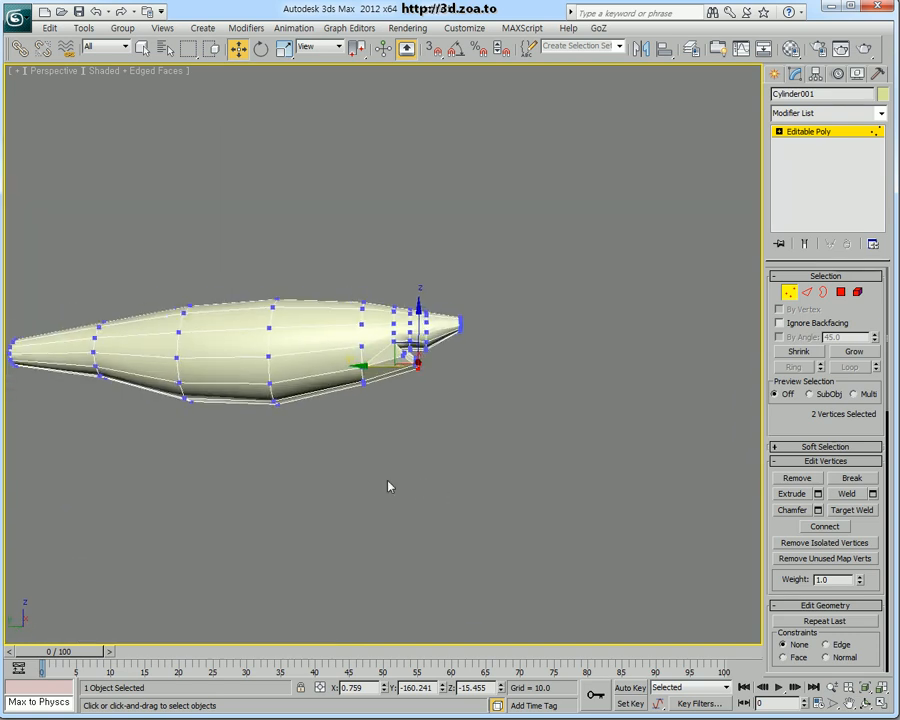
scroll(394, 478, "up", 7)
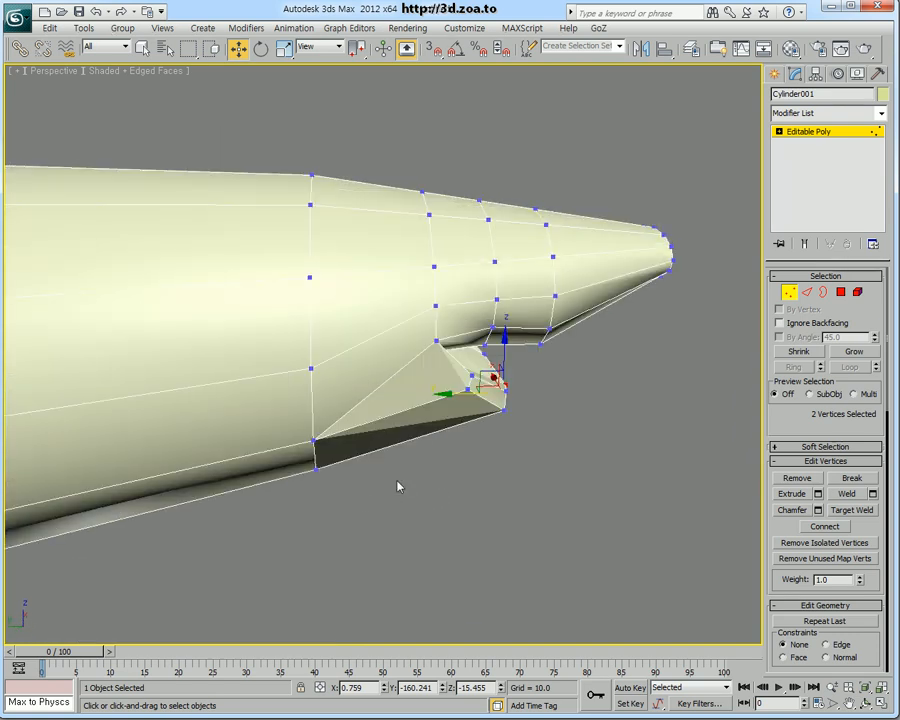
middle_click_drag(398, 483, 412, 440, "alt")
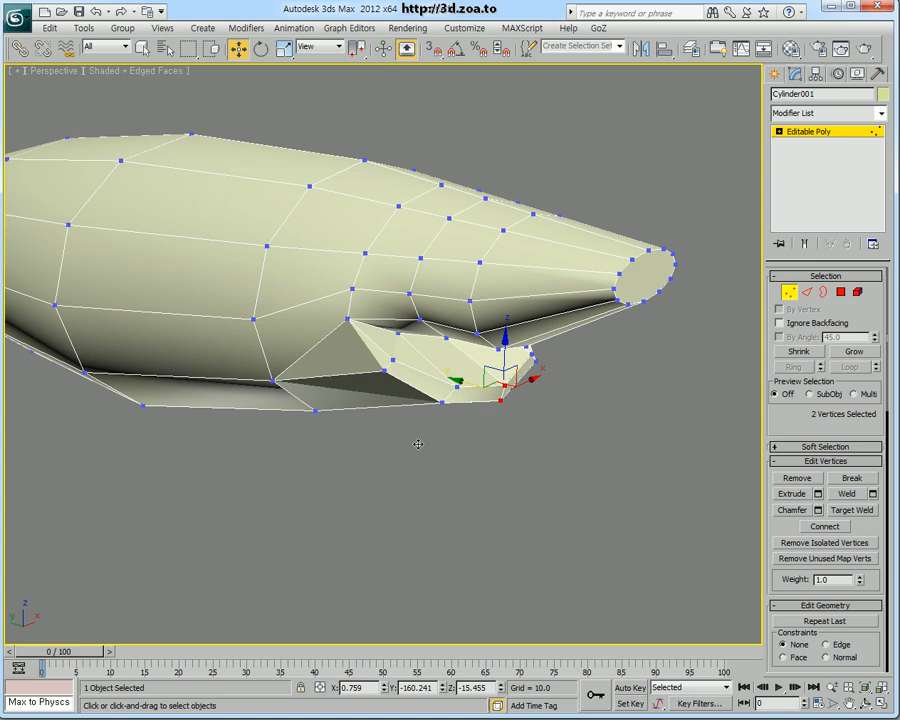
left_click(787, 296)
middle_click_drag(700, 352, 671, 374, "alt")
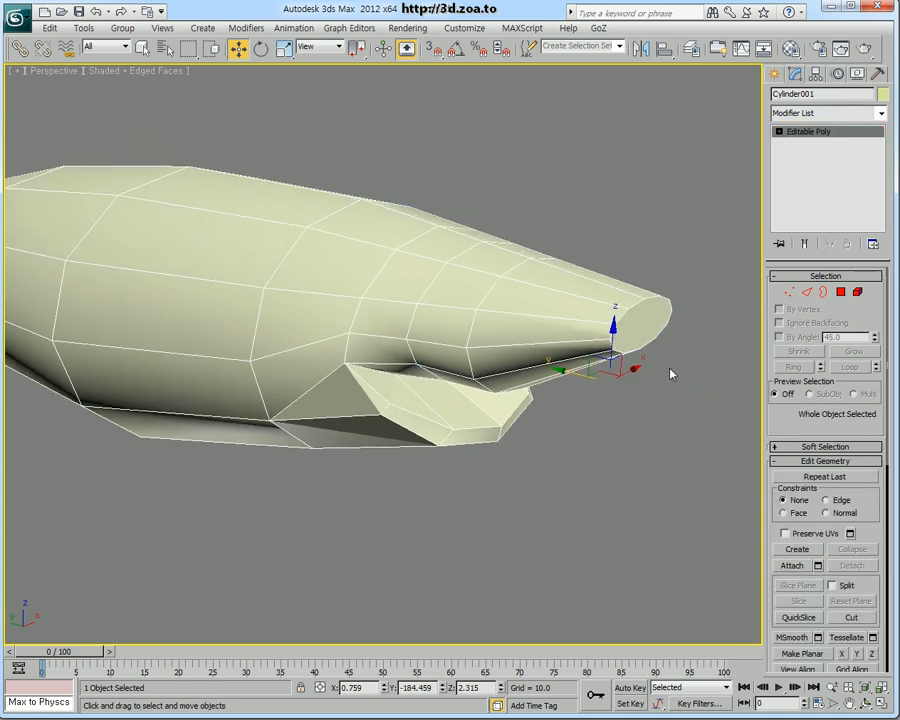
left_click(881, 114)
left_click_drag(880, 175, 858, 468)
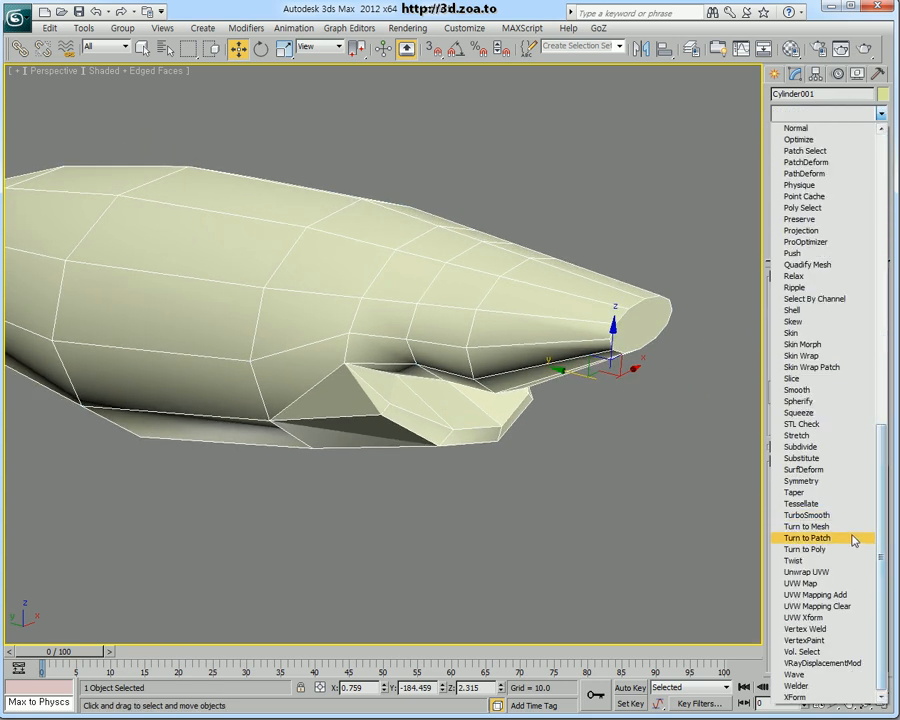
left_click(810, 516)
middle_click_drag(741, 492, 837, 344, "alt")
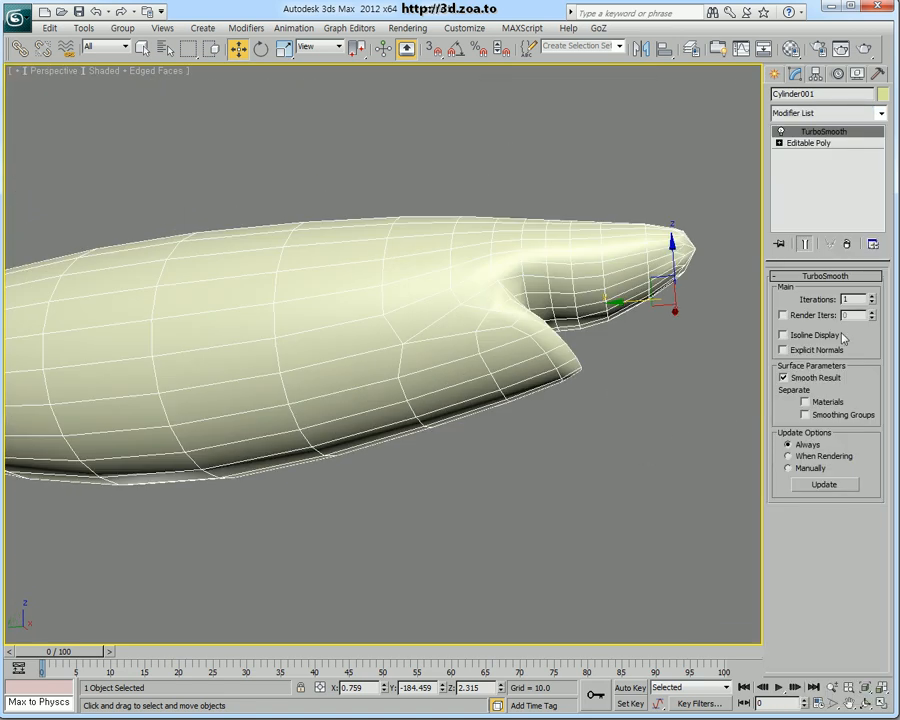
Set the TurboSmooth iterations to 3, enable Isoline Display and inspect the smoothed jaw from the side and below
left_click(872, 297)
left_click(872, 297)
left_click(783, 334)
middle_click_drag(590, 395, 444, 408, "alt")
scroll(271, 414, "up", 4)
middle_click_drag(370, 411, 448, 433, "alt")
scroll(484, 374, "up", 4)
middle_click_drag(453, 365, 459, 401, "alt")
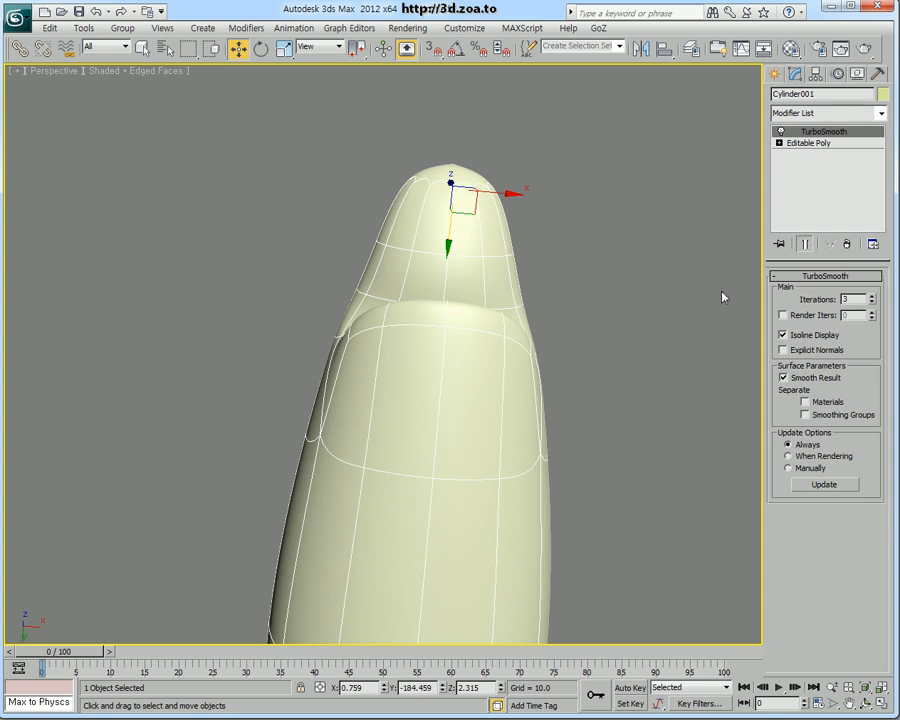
Return to the Editable Poly level, compare the cage with the smoothed result and leave Show End Result on
left_click(810, 143)
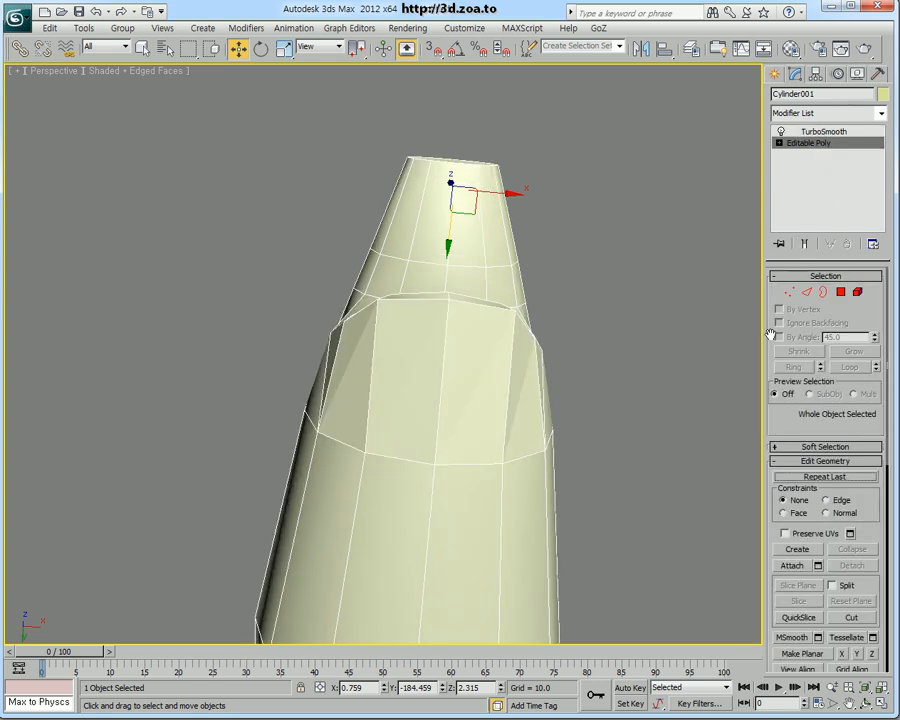
left_click(807, 249)
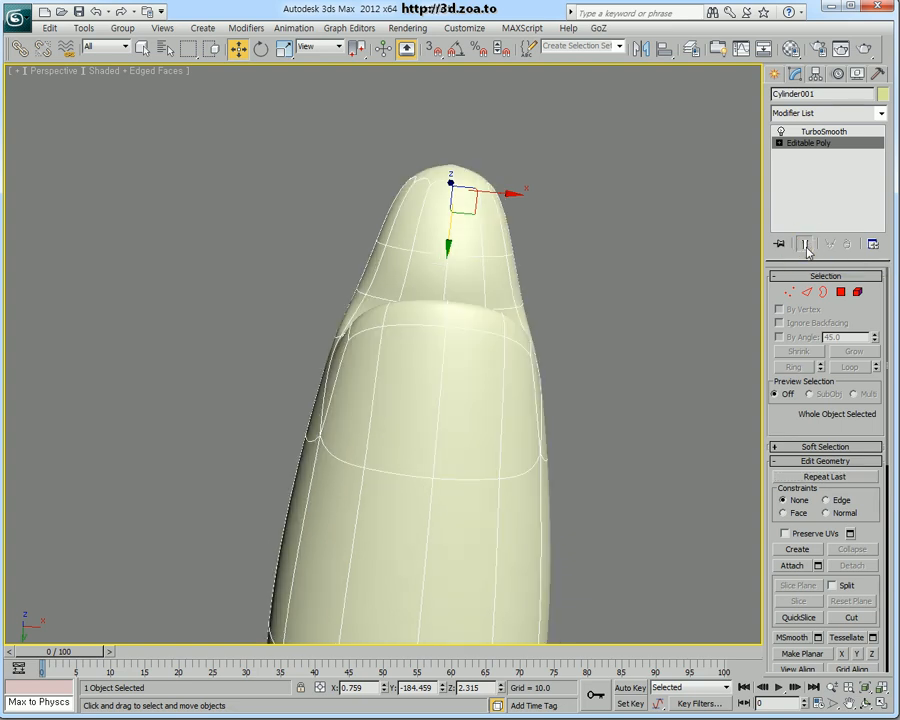
left_click(807, 249)
left_click(807, 249)
left_click(807, 249)
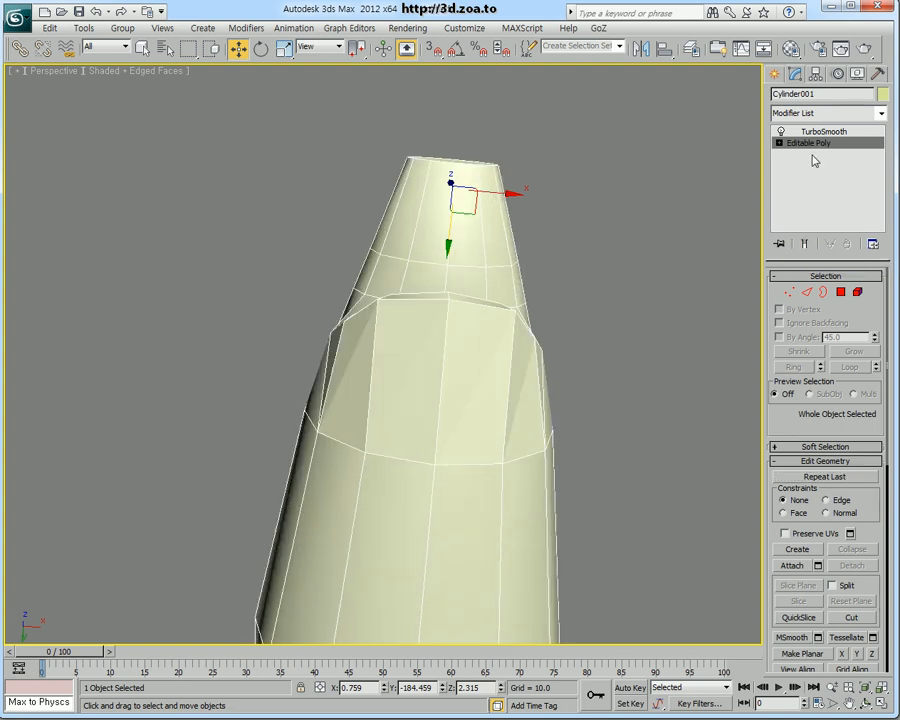
left_click(807, 249)
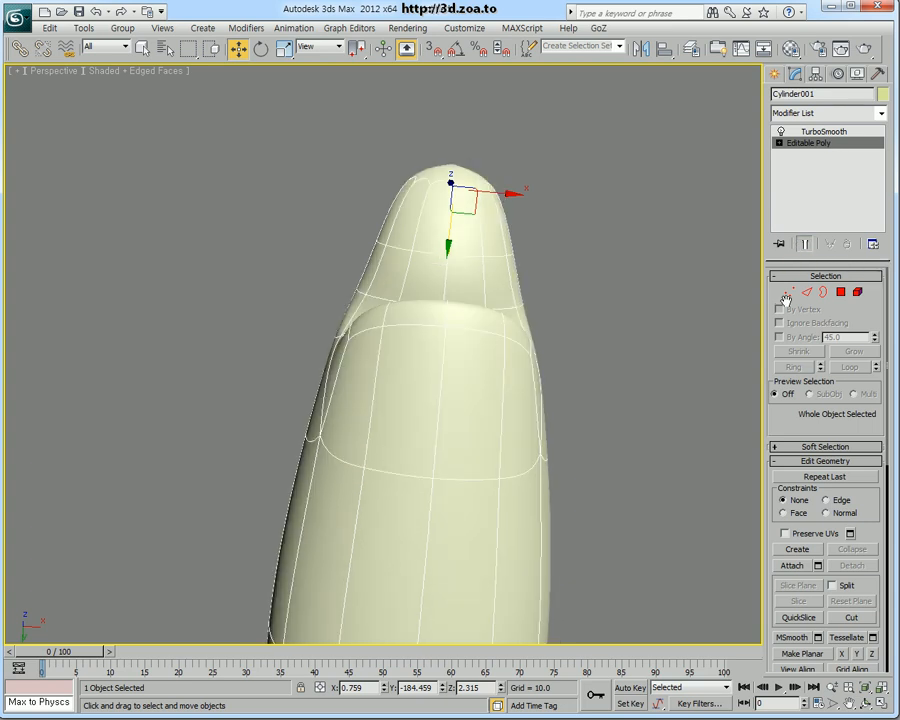
In Vertex sub-object mode, move the two centre vertices at the tip of the lower jaw slightly forward
left_click(789, 291)
middle_click_drag(484, 363, 444, 361, "alt")
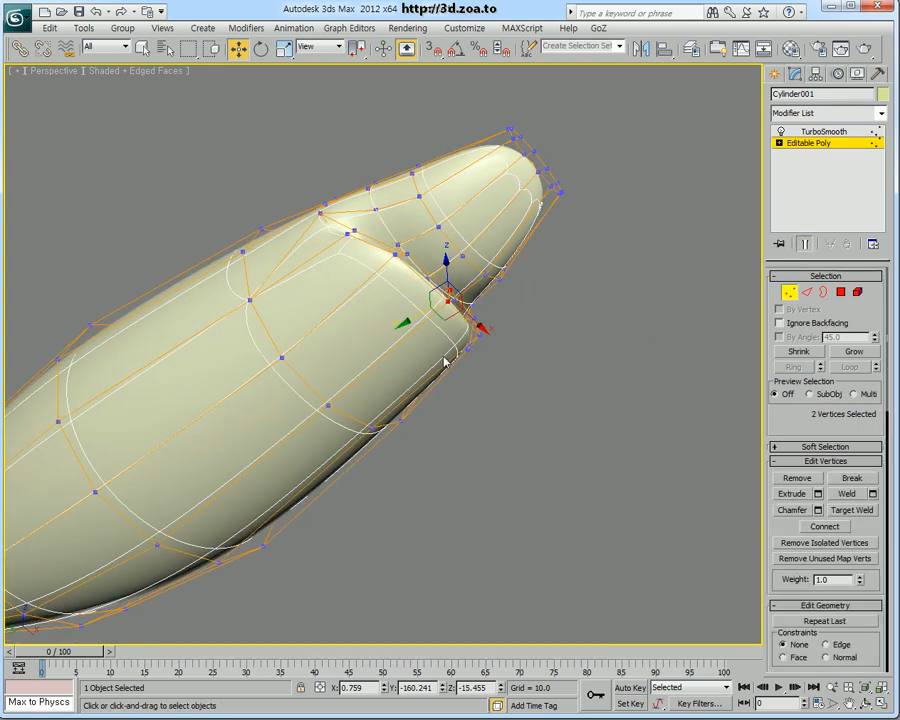
left_click_drag(412, 322, 420, 321)
middle_click_drag(420, 321, 362, 334, "alt")
Select the four side vertices of the lower jaw rim and scale them to adjust the jaw's width
middle_click_drag(390, 275, 594, 342, "alt")
left_click_drag(568, 294, 602, 333, "ctrl")
middle_click_drag(602, 333, 581, 303, "alt")
key("r")
middle_click_drag(532, 332, 543, 324, "alt")
left_click_drag(553, 300, 543, 305)
middle_click_drag(543, 305, 630, 404, "alt")
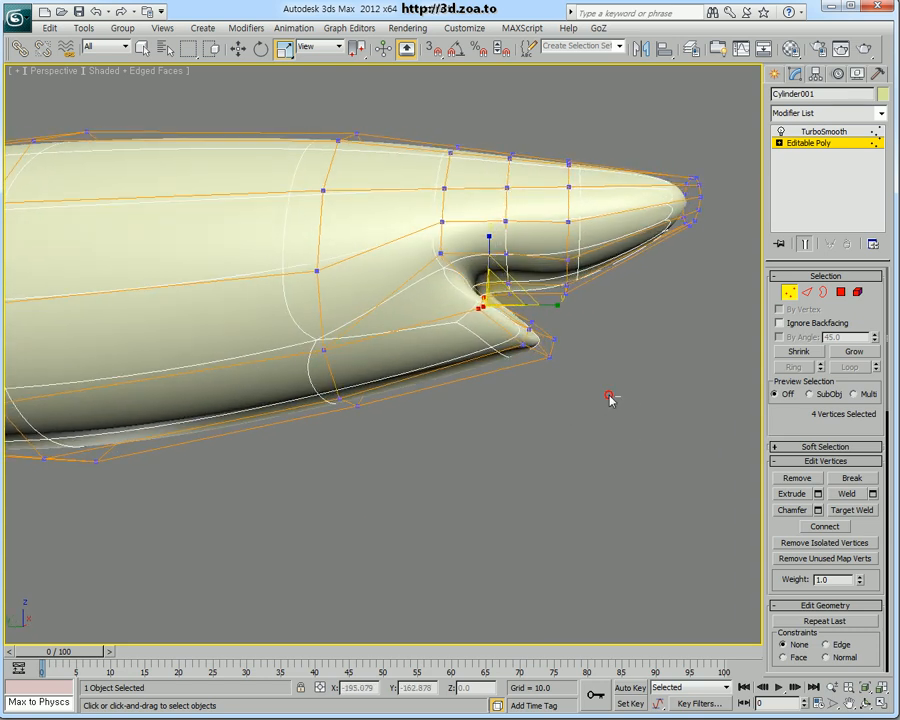
Select the ten vertices of the lower jaw, move them slightly forward and up, and turn off Show End Result
left_click_drag(452, 309, 452, 305, "ctrl")
key("w")
middle_click_drag(475, 324, 452, 318, "alt")
left_click(438, 302, "ctrl")
mouse_move(538, 348)
middle_mouse_down("alt")
mouse_move(466, 350)
mouse_move(543, 347)
middle_mouse_up("alt")
left_click_drag(475, 324, 490, 321)
left_click_drag(528, 281, 528, 271)
middle_click_drag(528, 342, 637, 377, "alt")
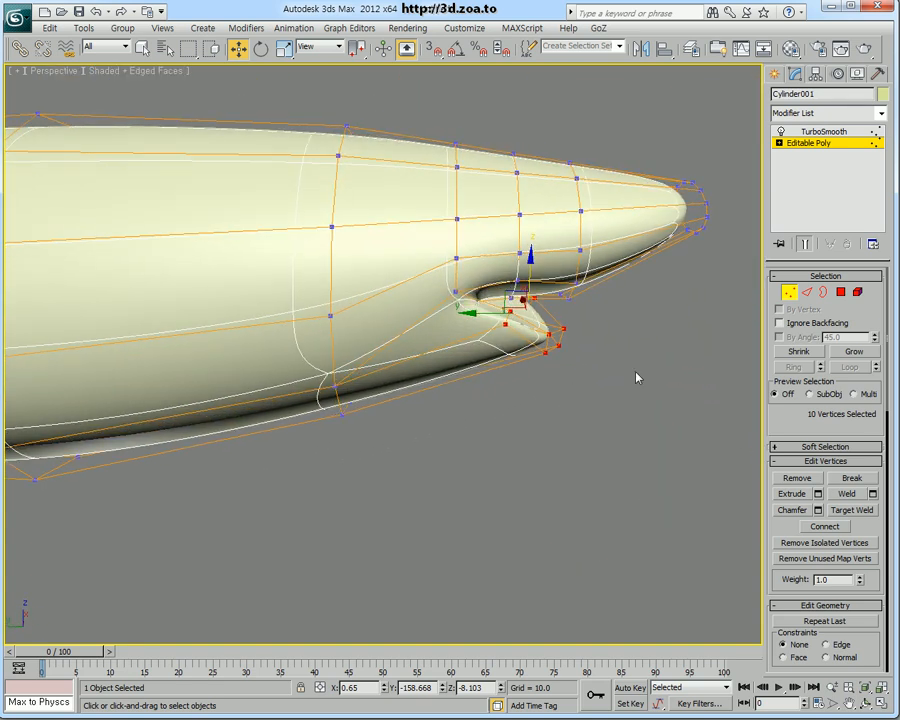
left_click(806, 245)
middle_click_drag(593, 305, 486, 360, "alt")
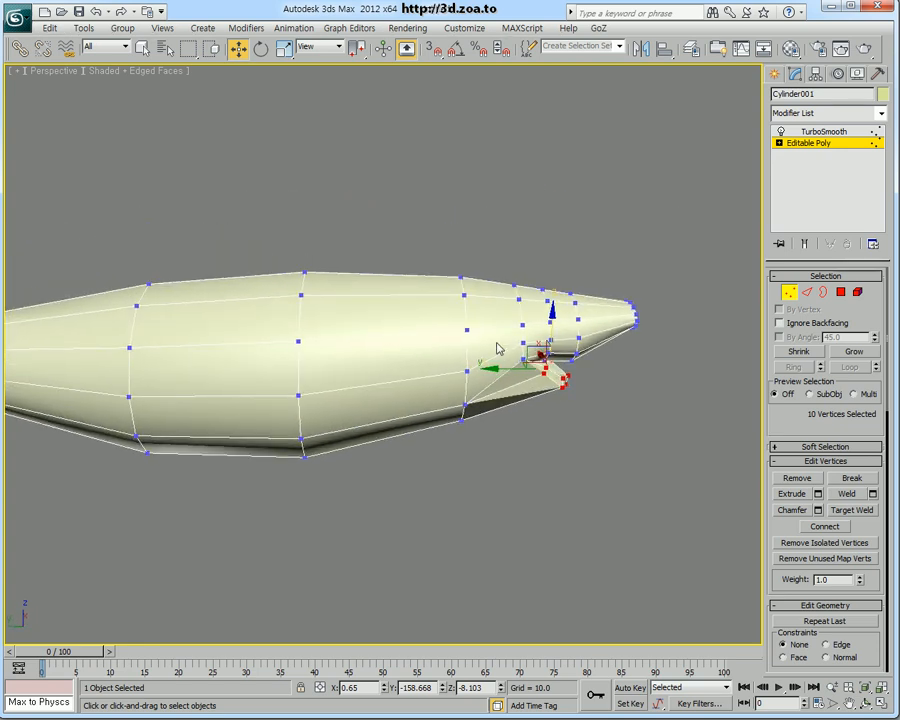
In the Left view, select the 12 vertices at the tail end of the body and align them with the drawing's tail fin base
key("alt+w")
middle_click_drag(253, 468, 312, 457)
key("alt+w")
scroll(318, 450, "down", 2)
middle_click_drag(355, 388, 286, 471)
scroll(478, 374, "up", 3)
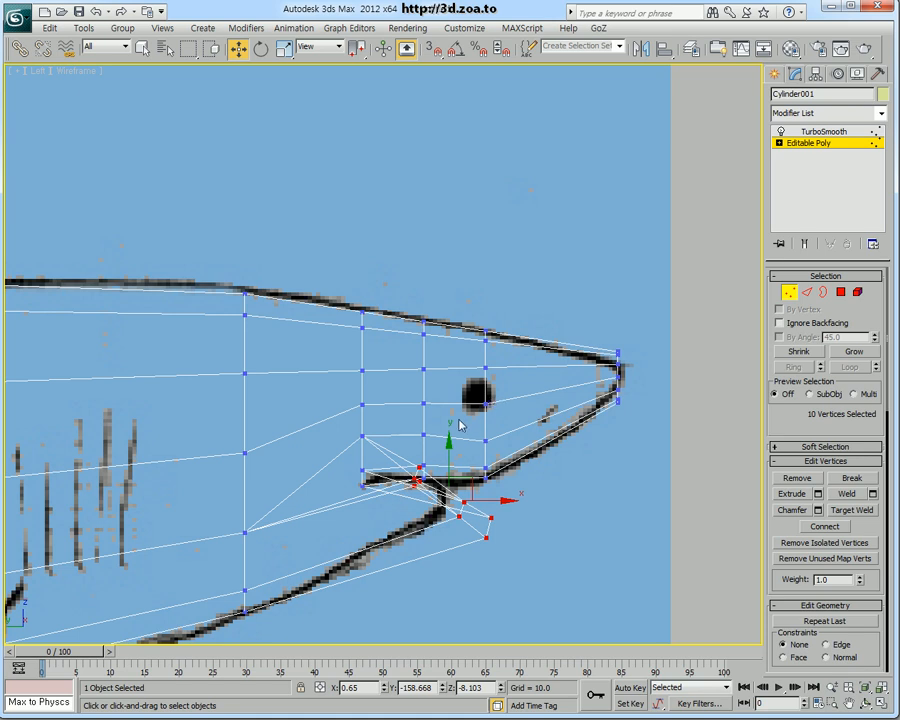
middle_click_drag(445, 432, 575, 410)
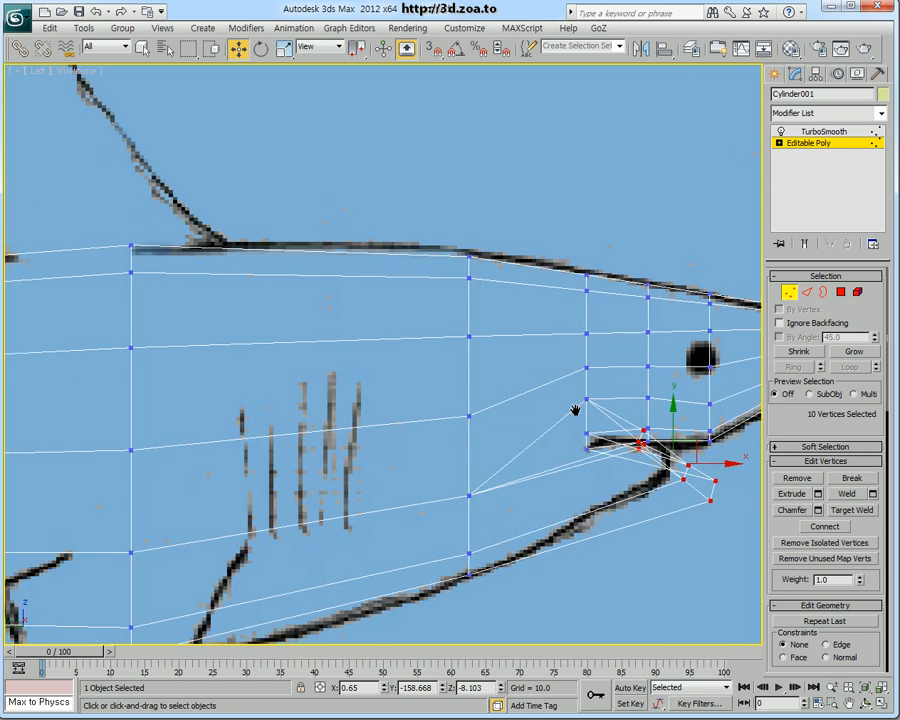
scroll(448, 428, "down", 2)
middle_click_drag(448, 428, 594, 355)
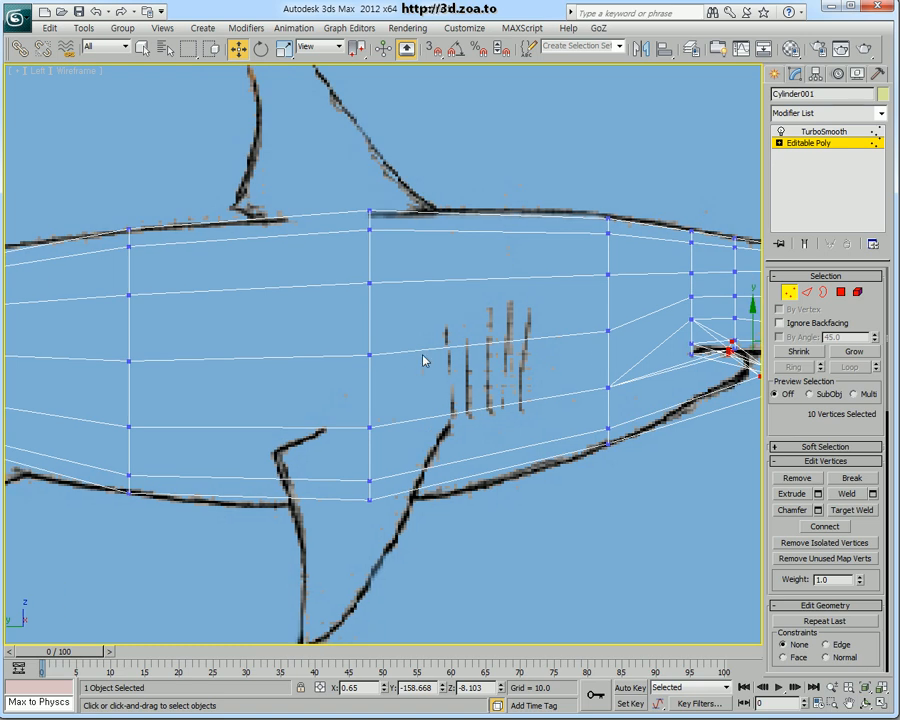
scroll(408, 247, "down", 2)
middle_click_drag(386, 231, 390, 251)
middle_click_drag(330, 281, 518, 281)
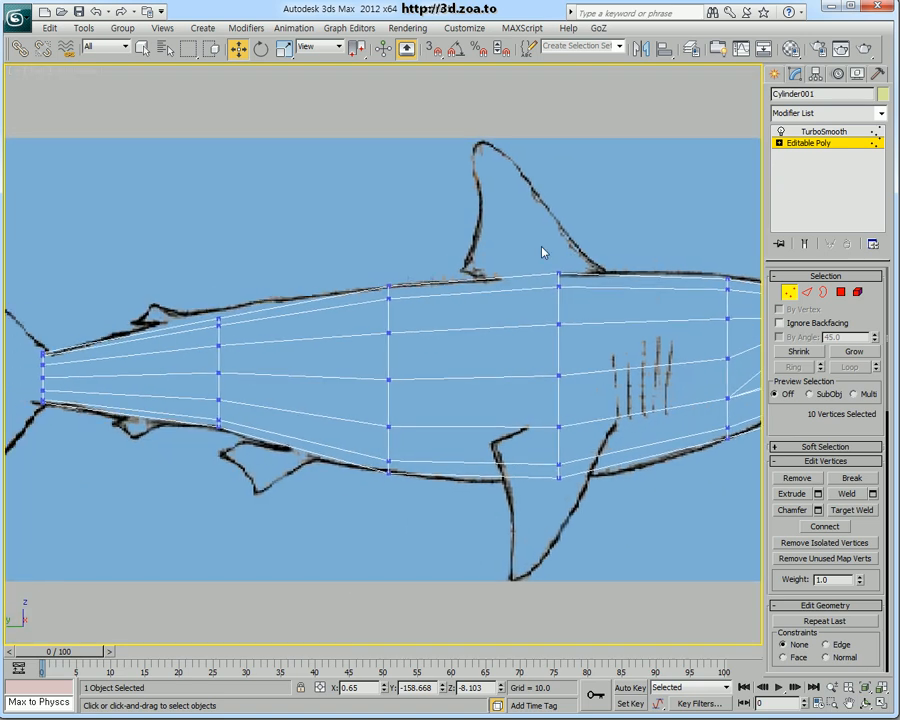
middle_click_drag(293, 409, 476, 391)
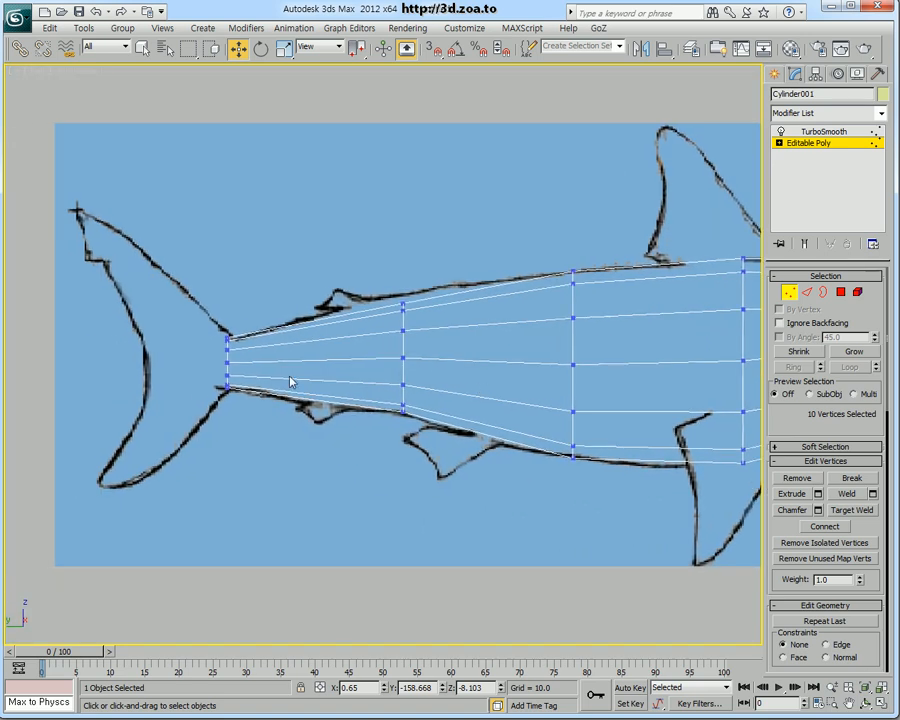
middle_click_drag(366, 396, 532, 417)
left_click_drag(368, 328, 421, 431)
left_click_drag(437, 381, 456, 381)
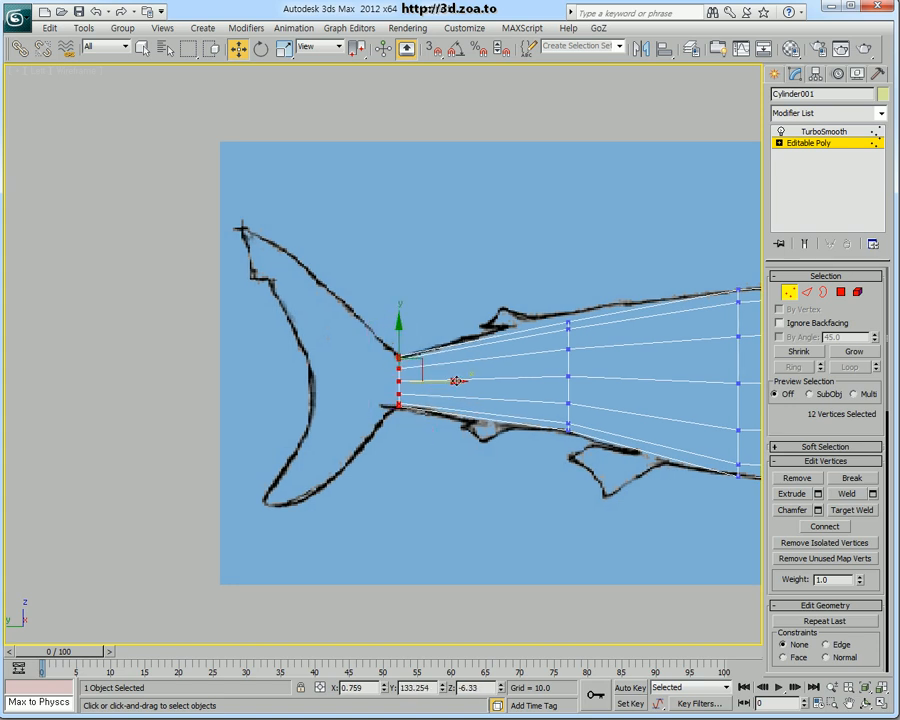
In Polygon sub-object mode, select the cap polygon at the tail end of the body
left_click(841, 292)
left_click_drag(317, 332, 418, 450)
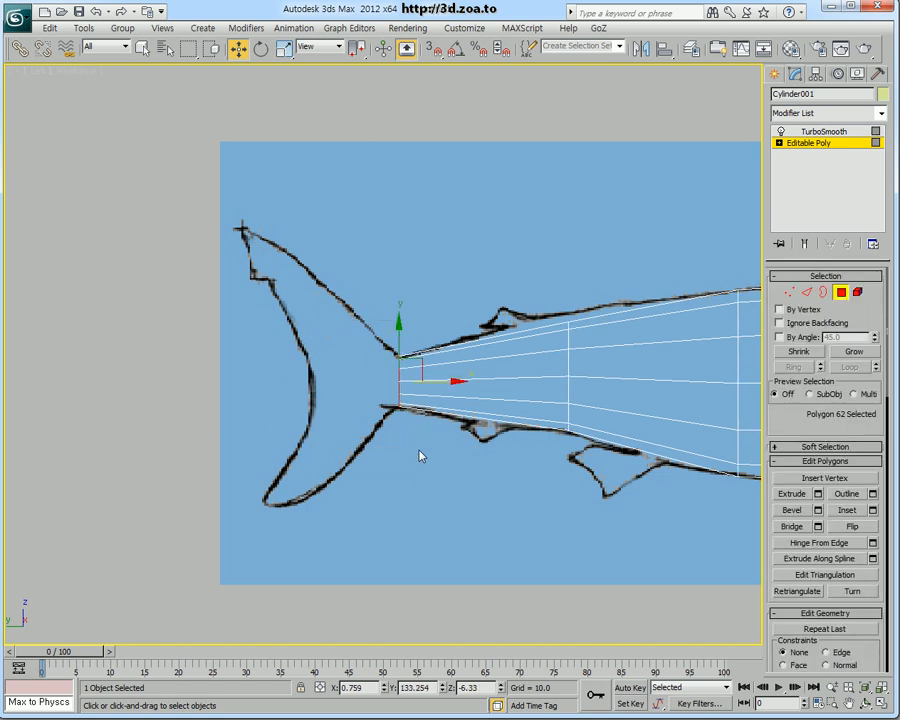
middle_click_drag(377, 338, 362, 346)
left_click_drag(362, 346, 438, 477)
key("alt+w")
middle_click_drag(515, 534, 622, 547, "alt")
scroll(488, 513, "up", 4)
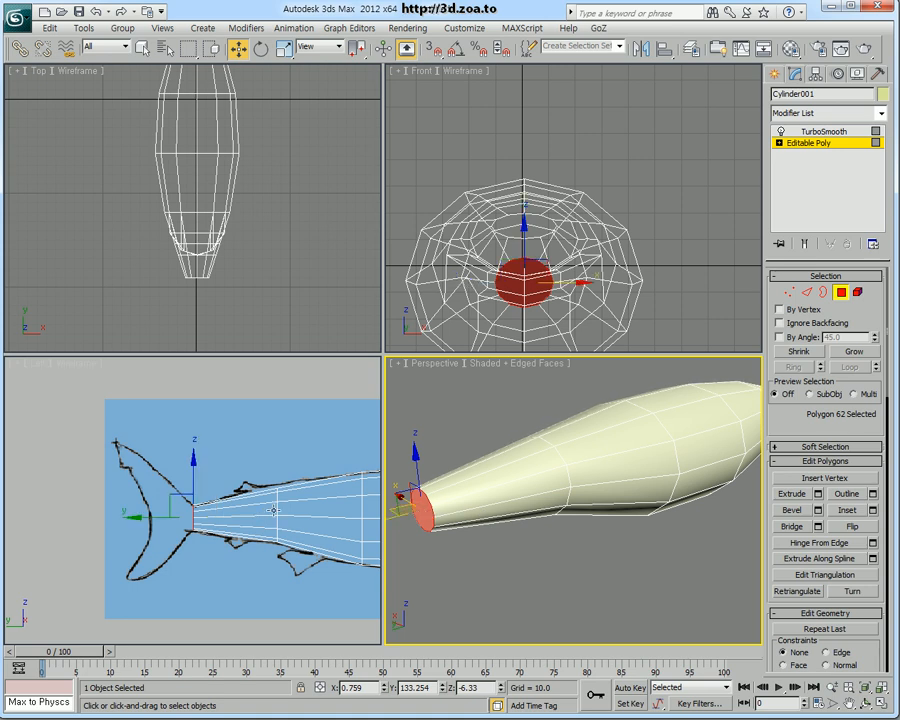
Extrude the tail cap polygon by about 28 units, reaching the rear edge of the drawn tail fin
scroll(217, 514, "up", 3)
middle_click_drag(217, 514, 287, 489)
left_click_drag(284, 537, 284, 538)
left_click_drag(246, 441, 284, 558)
middle_click_drag(280, 546, 269, 562)
middle_click_drag(410, 528, 425, 528)
scroll(425, 528, "down", 2)
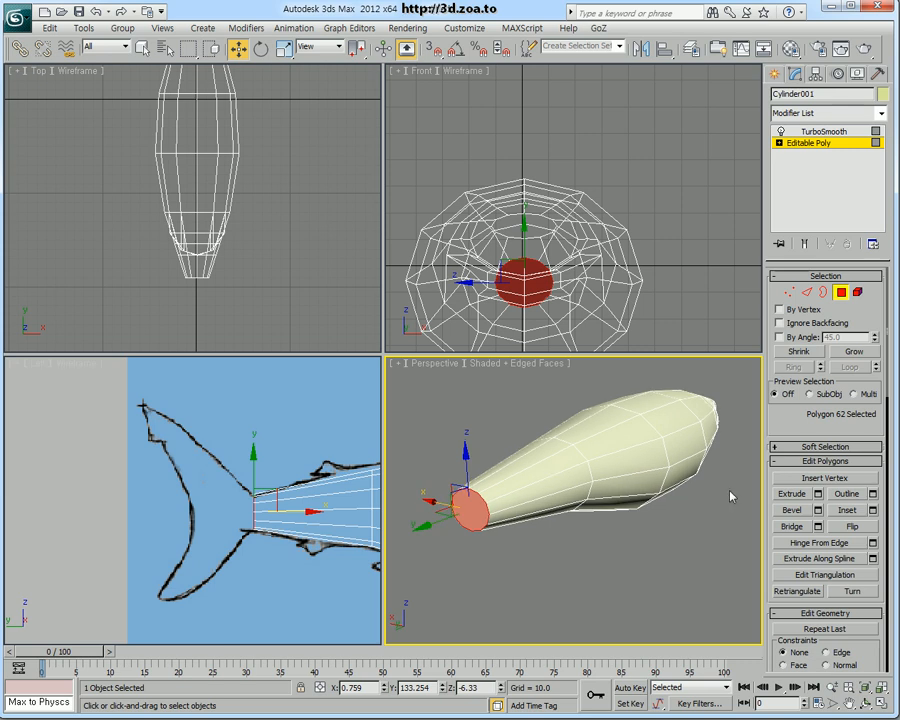
left_click(819, 494)
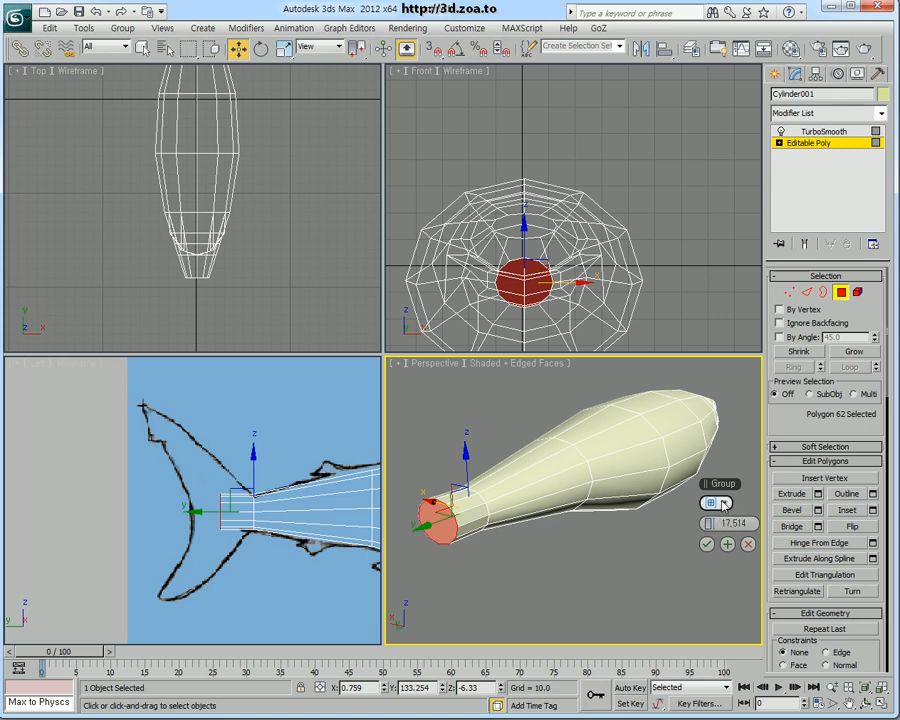
left_click_drag(643, 486, 430, 466)
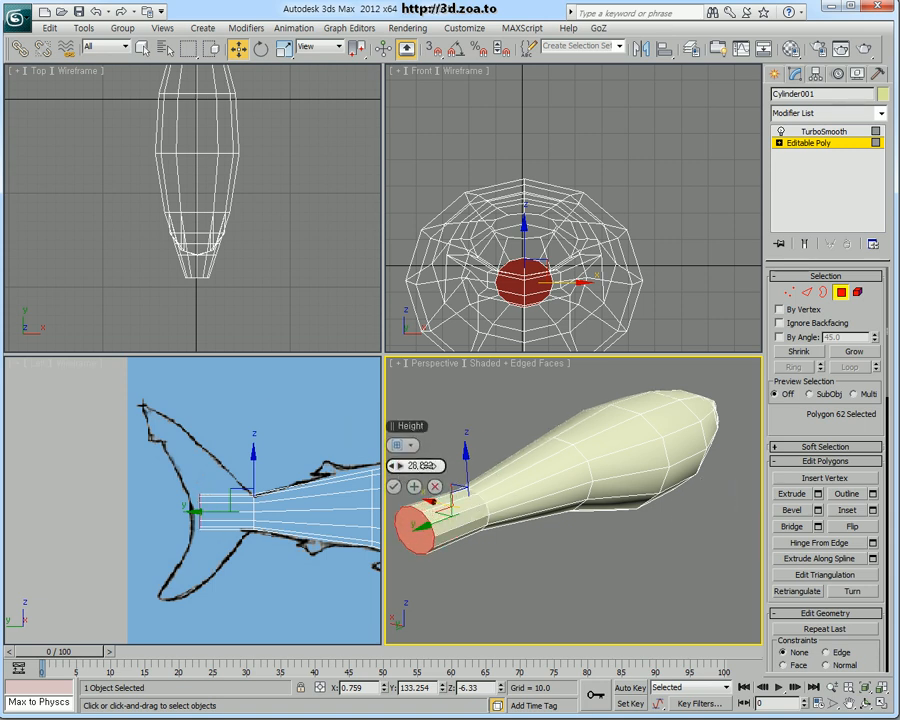
left_click(395, 488)
Scale the extruded tail cap narrower across the body's width
middle_click_drag(468, 506, 492, 536, "alt")
key("r")
left_click_drag(492, 536, 535, 534)
middle_click_drag(602, 557, 597, 621, "alt")
middle_click_drag(270, 206, 306, 256)
middle_click_drag(440, 270, 476, 229)
middle_click_drag(317, 484, 297, 500)
middle_click_drag(628, 545, 583, 538, "alt")
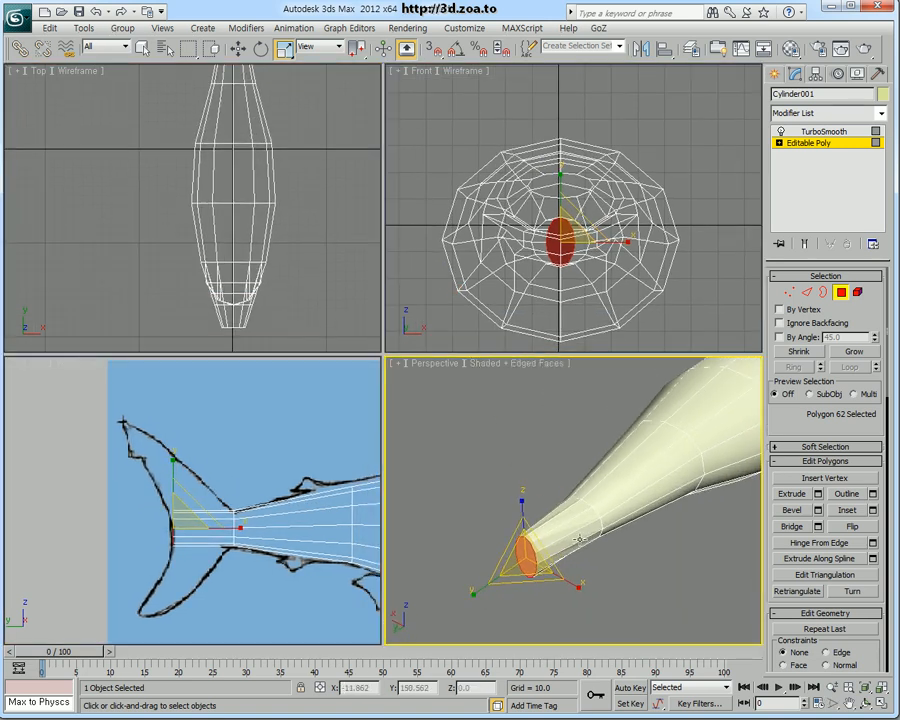
Select the two upper and two lower polygons of the extruded tail section
key("alt+w")
middle_click_drag(565, 496, 378, 466)
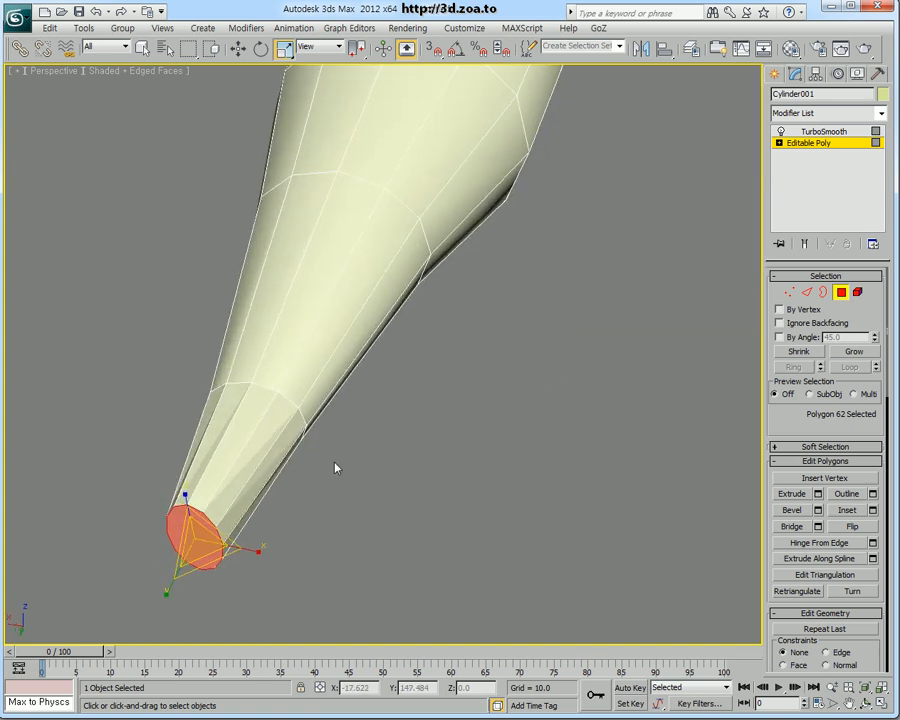
left_click(246, 432)
middle_click_drag(246, 432, 254, 433, "alt")
left_click(201, 424, "ctrl")
middle_click_drag(201, 424, 244, 362, "alt")
left_click(214, 513, "ctrl")
left_click(202, 522, "ctrl")
scroll(203, 522, "down", 4)
middle_click_drag(203, 522, 283, 412)
middle_click_drag(448, 458, 414, 500, "alt")
key("alt+w")
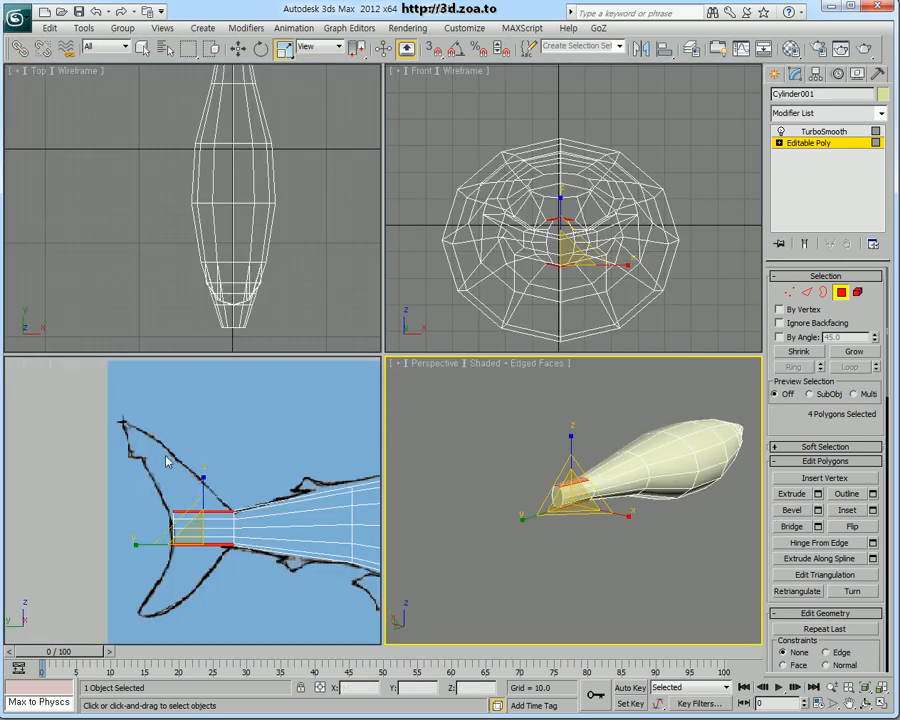
Extrude the four selected tail polygons twice by 12.139 to start the upper and lower fin lobes
middle_click(298, 447)
key("alt+w")
middle_click_drag(419, 436, 388, 445)
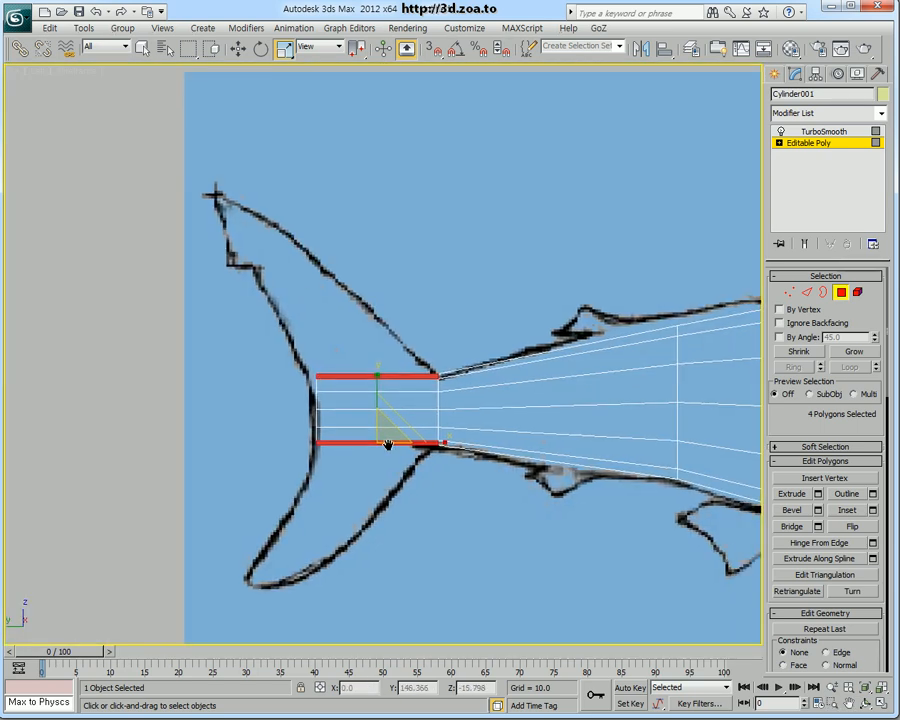
left_click(818, 494)
left_click_drag(36, 215, 491, 360)
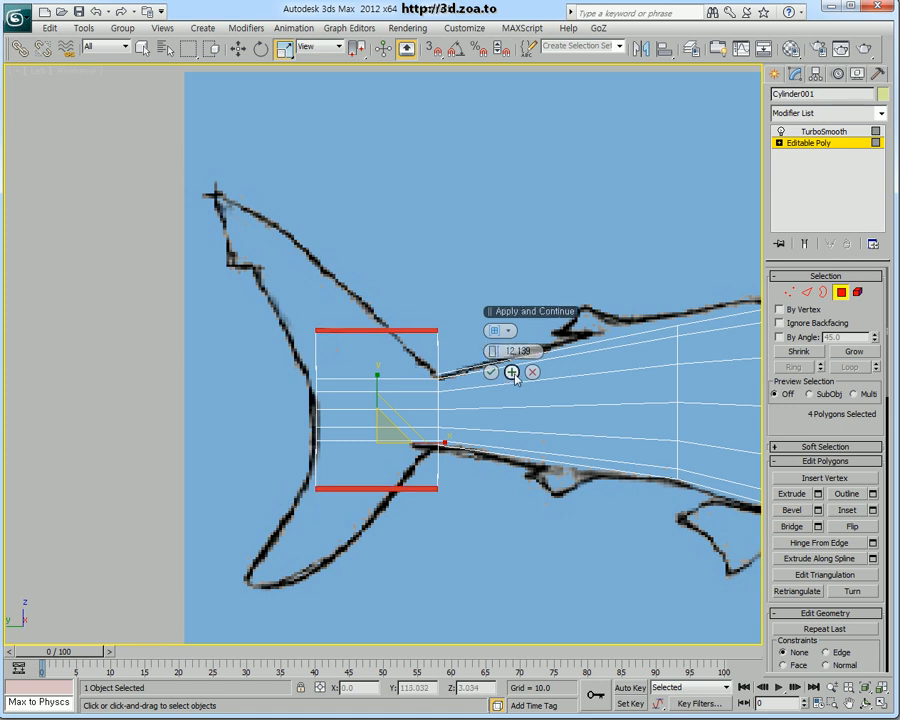
left_click(512, 372)
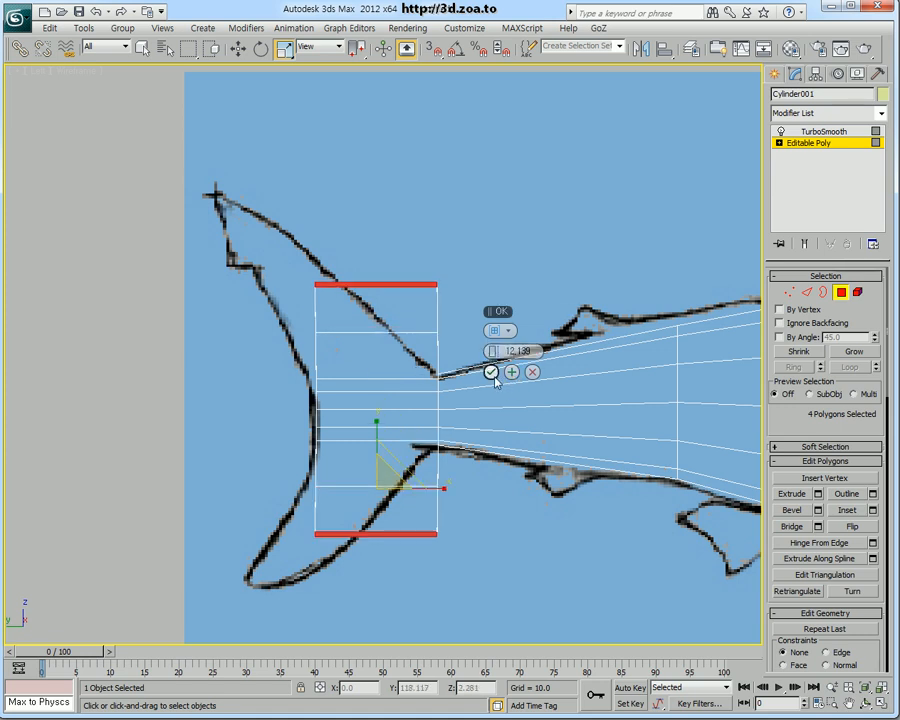
left_click(491, 372)
In Vertex sub-object mode, move the upper lobe's vertices onto the front and rear outlines of the drawn tail fin
left_click(789, 292)
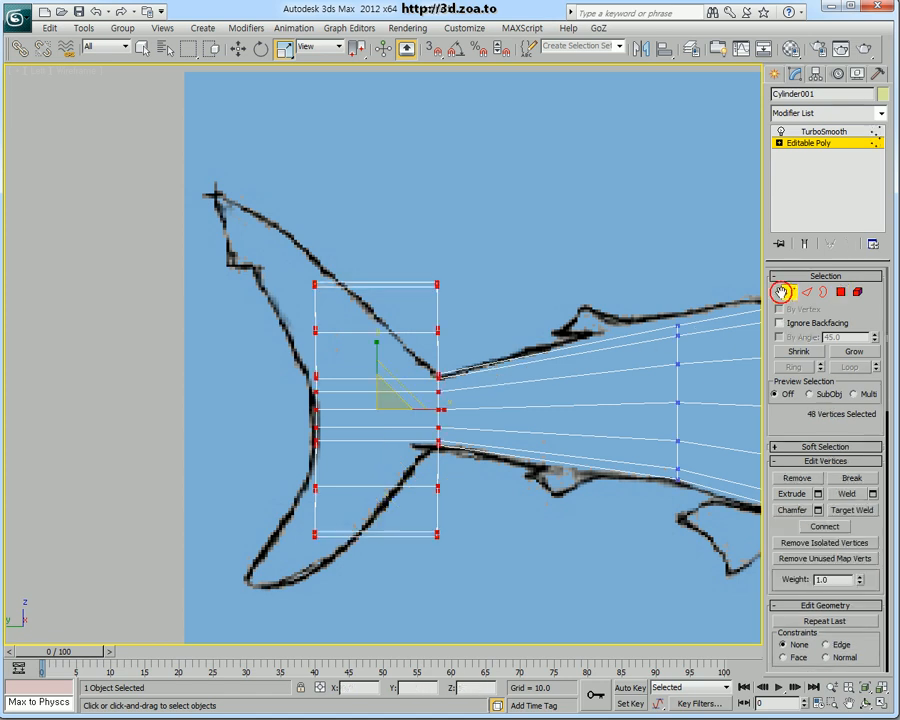
left_click_drag(289, 306, 341, 346)
middle_click_drag(348, 336, 344, 340)
key("w")
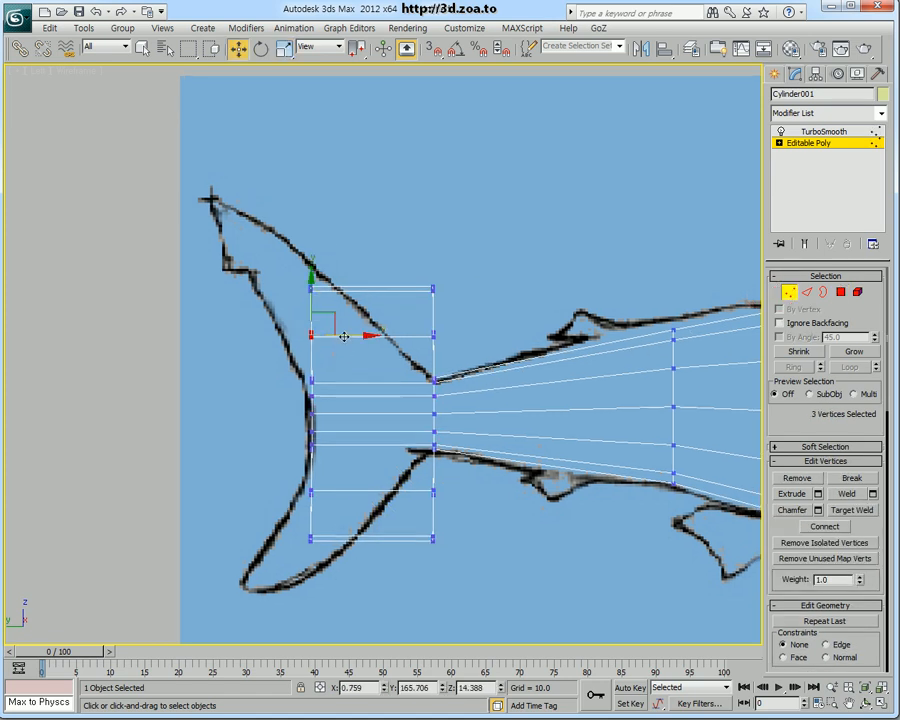
left_click_drag(337, 318, 267, 254)
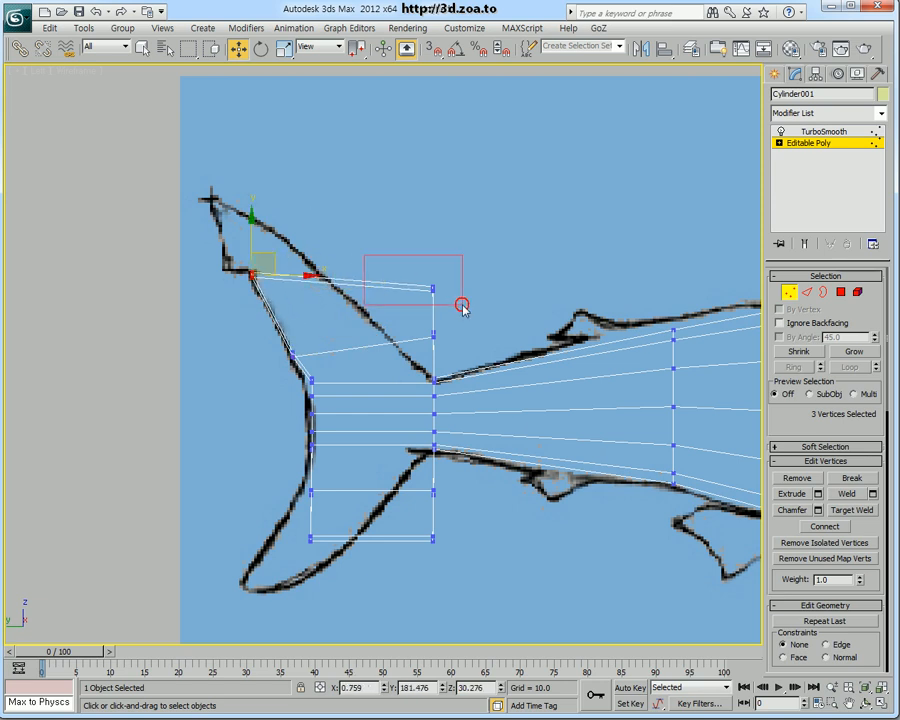
left_click_drag(461, 273, 286, 207)
left_click(436, 336)
left_click_drag(459, 312, 404, 299)
Move the lower lobe's vertex groups onto the front and rear outlines of the drawn tail fin
left_click_drag(331, 510, 332, 509)
left_click_drag(332, 482, 314, 469)
left_click(313, 535)
left_click_drag(335, 519, 290, 528)
left_click(433, 538)
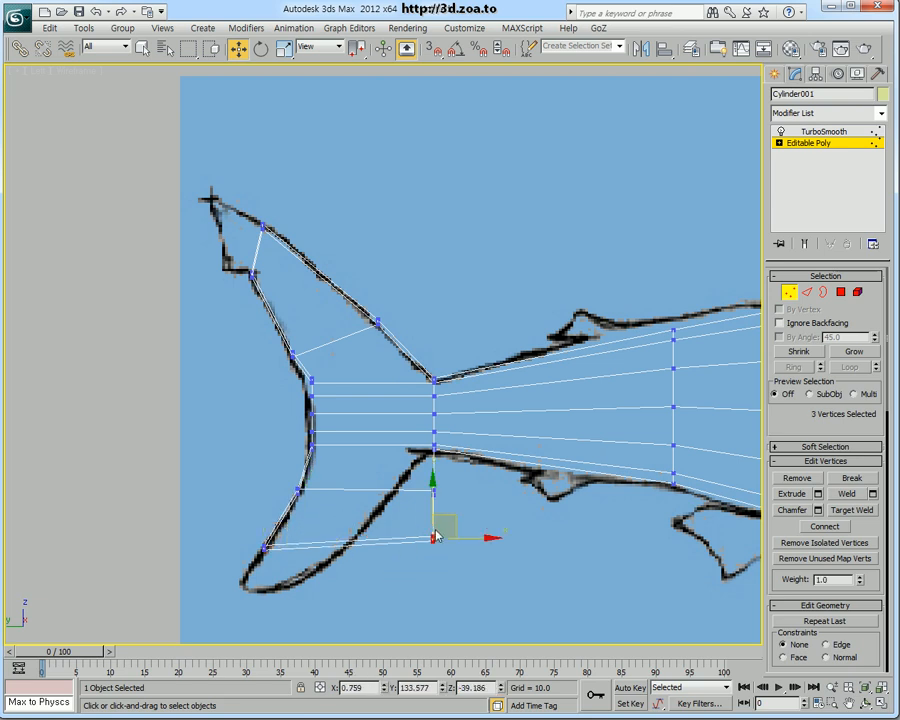
left_click_drag(445, 517, 347, 531)
left_click(436, 489)
mouse_move(454, 471)
left_mouse_down()
mouse_move(434, 476)
mouse_move(418, 464)
left_mouse_up()
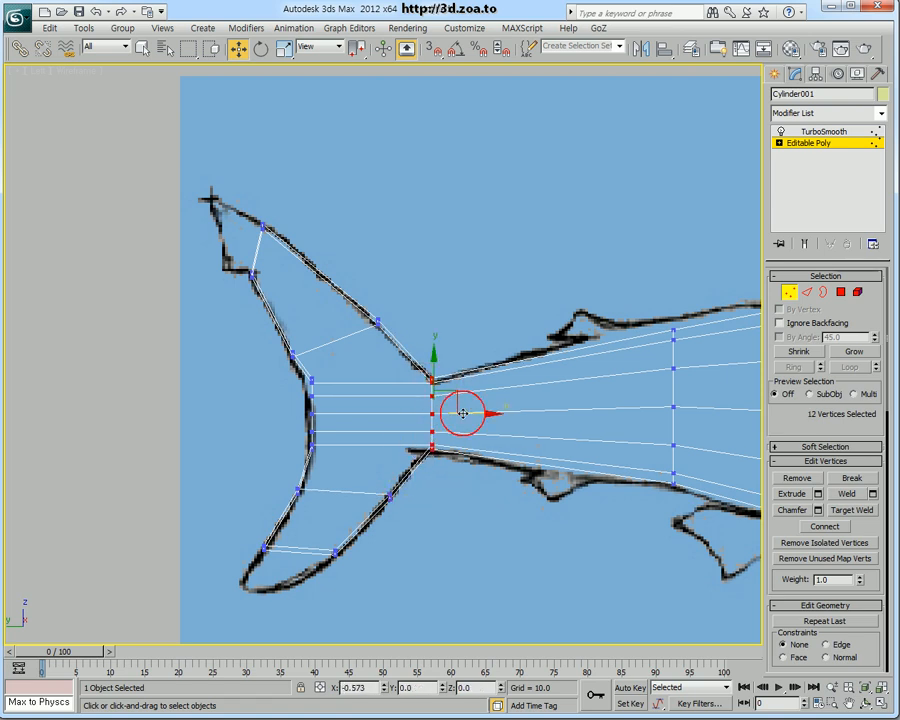
Adjust the vertices on the middle of the tail fin's rear edge to follow the drawing's concave curve
left_click(313, 381)
scroll(315, 380, "up", 5)
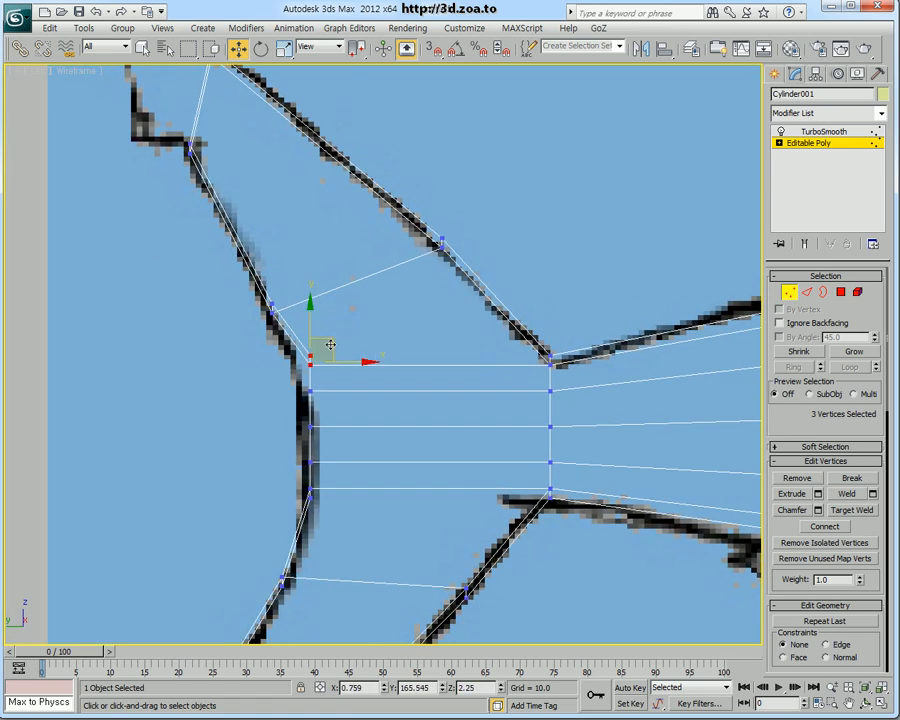
left_click_drag(325, 342, 317, 356)
left_click_drag(299, 384, 322, 380)
left_click_drag(299, 474, 338, 513)
left_click_drag(327, 468, 324, 488)
scroll(350, 372, "down", 2)
middle_click_drag(350, 372, 391, 488)
middle_click_drag(321, 379, 392, 315)
scroll(380, 342, "down", 2)
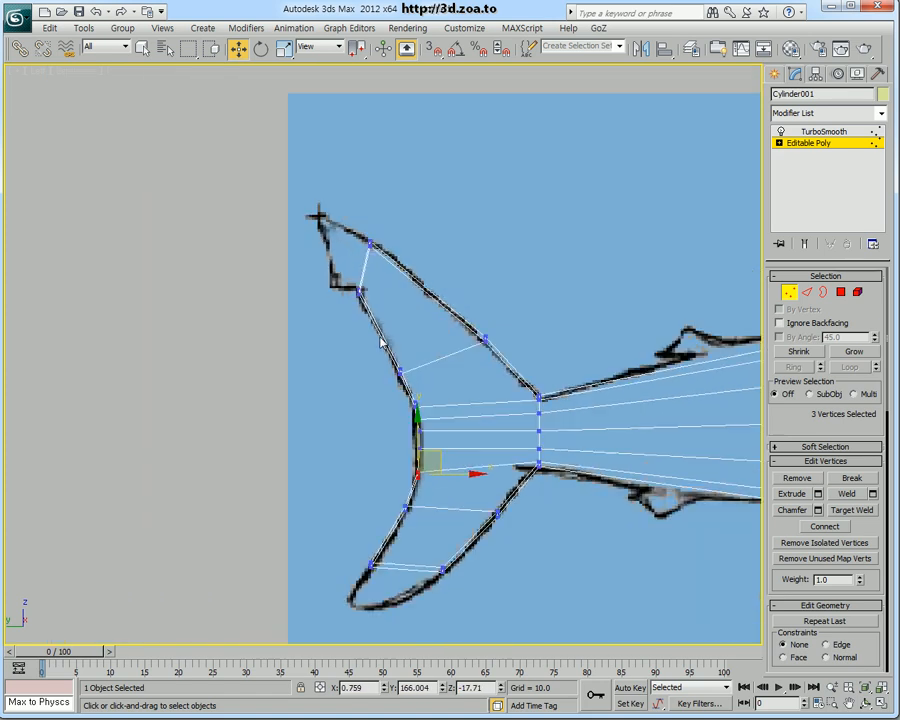
Extrude the four end polygons of the tail fin lobes once more by 12.139
left_click(840, 291)
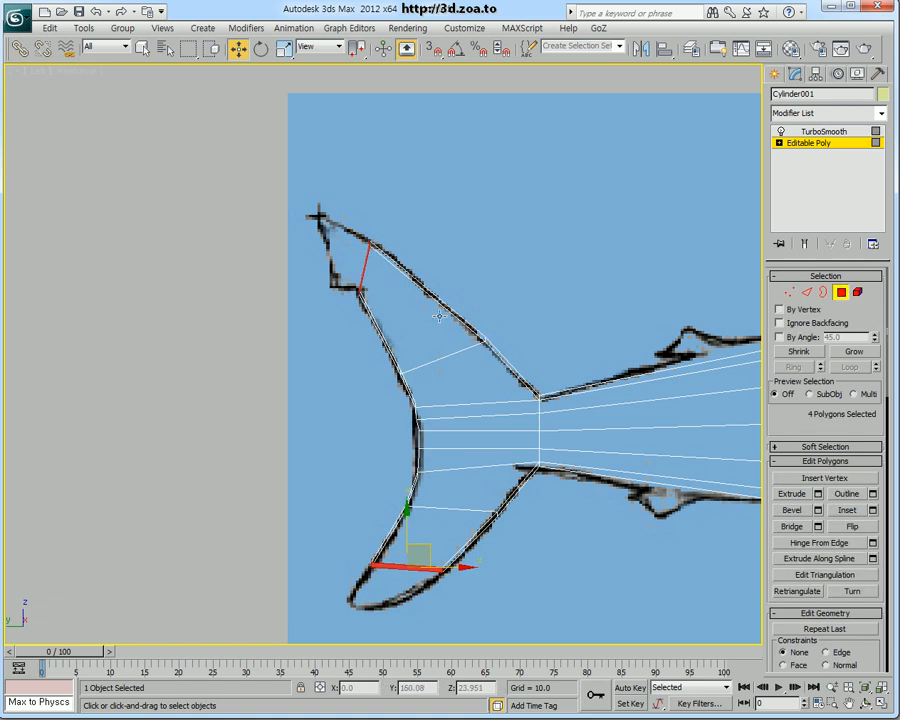
left_click(818, 494)
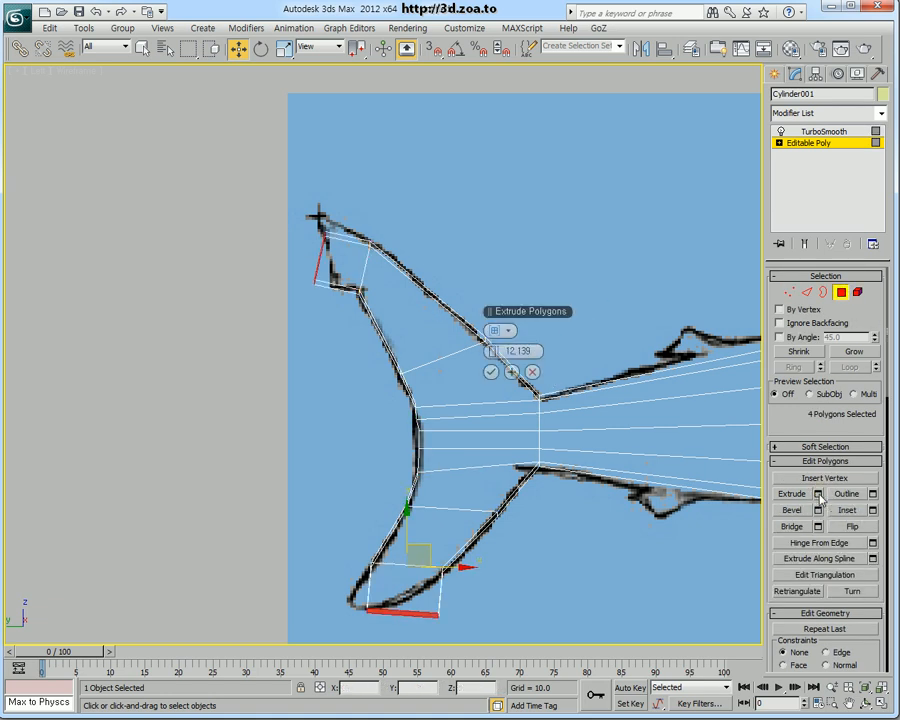
left_click(492, 372)
middle_click_drag(716, 363, 716, 343)
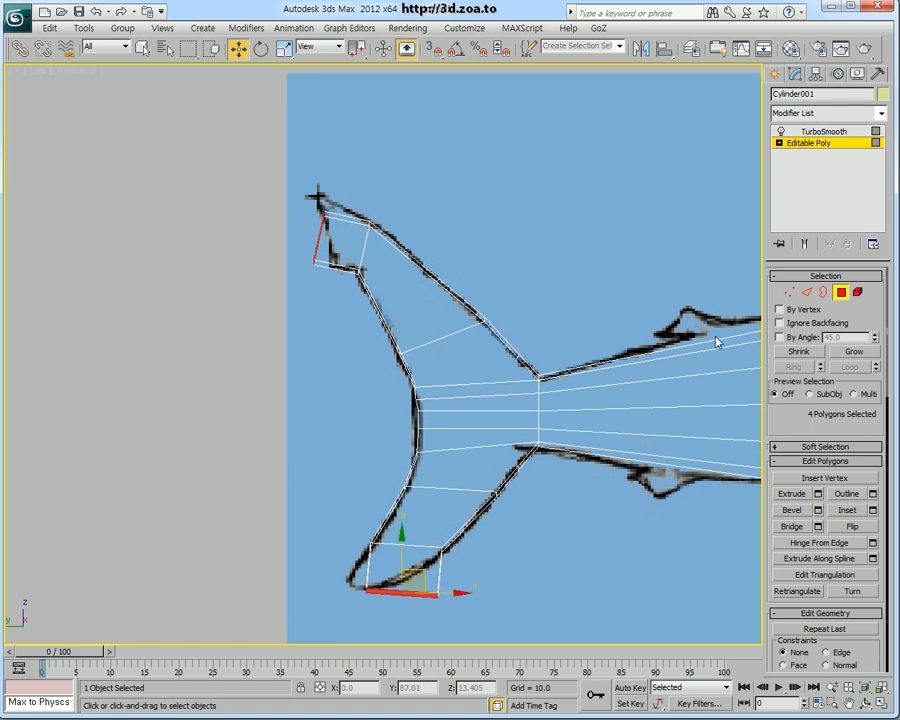
Move the newly extruded vertices of the upper lobe onto the pointed tip of the drawn tail fin
left_click(790, 292)
scroll(262, 335, "up", 5)
mouse_move(248, 332)
left_mouse_down()
mouse_move(281, 363)
mouse_move(294, 332)
mouse_move(314, 334)
mouse_move(297, 300)
mouse_move(297, 225)
left_mouse_up()
Move the lower lobe's end vertices onto the drawn fin tip and refit the front-edge vertices above them to the outline
middle_click_drag(374, 365, 399, 48)
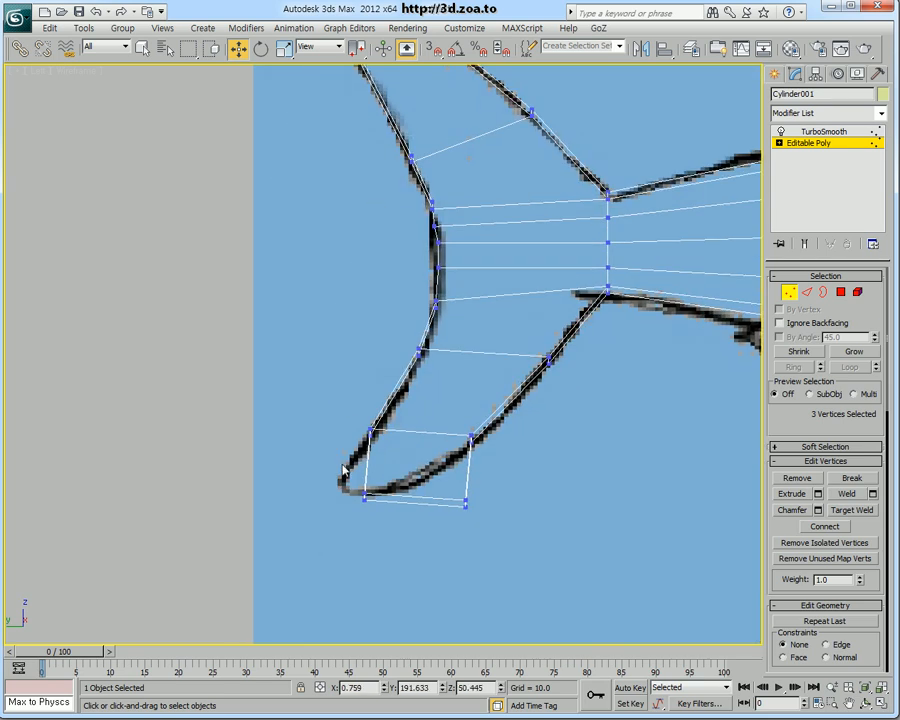
left_click_drag(386, 518, 389, 521)
left_click_drag(390, 475, 366, 465)
left_click_drag(440, 480, 401, 470)
left_click_drag(440, 407, 506, 420)
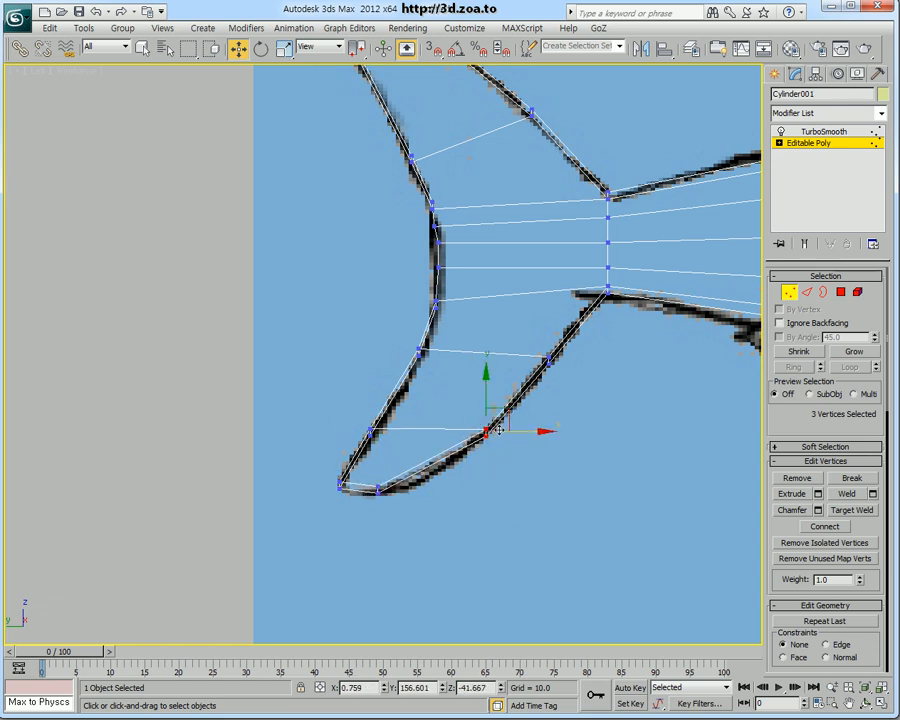
middle_click_drag(572, 330, 470, 384)
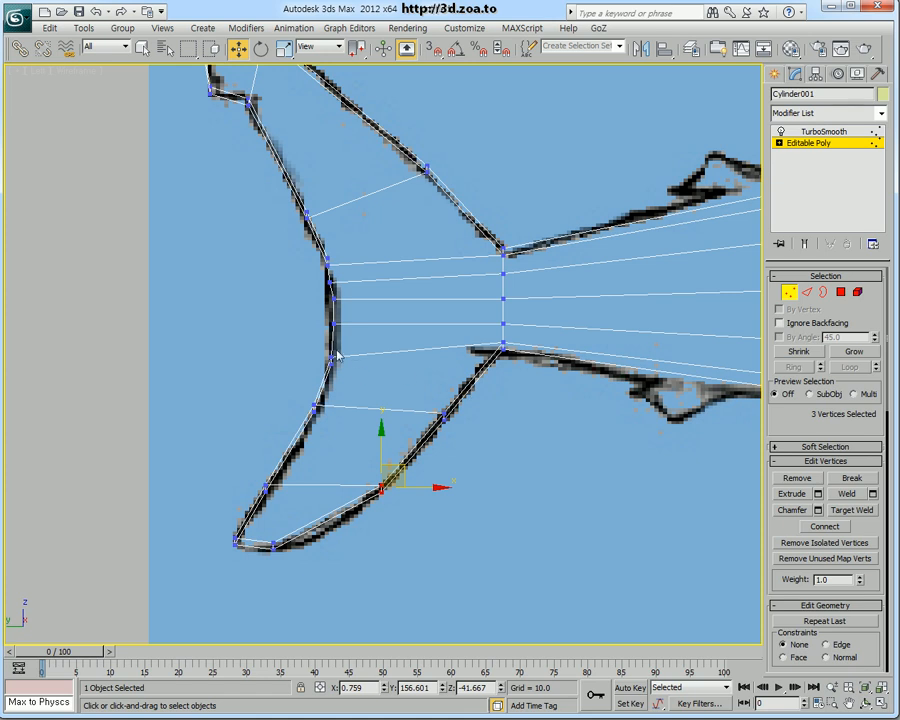
Select all 48 tail fin vertices behind the fin base and scale them along X to about 63% to thin the fin
middle_click_drag(337, 365, 360, 373)
key("alt+w")
middle_click_drag(579, 473, 546, 520, "alt")
middle_click_drag(182, 431, 185, 458)
middle_click_drag(281, 119, 239, 304)
scroll(207, 211, "up", 2)
scroll(192, 416, "down", 1)
middle_click_drag(167, 444, 200, 456)
left_click_drag(149, 360, 250, 636)
middle_click_drag(591, 208, 580, 191)
key("r")
middle_click_drag(617, 413, 412, 456, "alt")
key("alt+w")
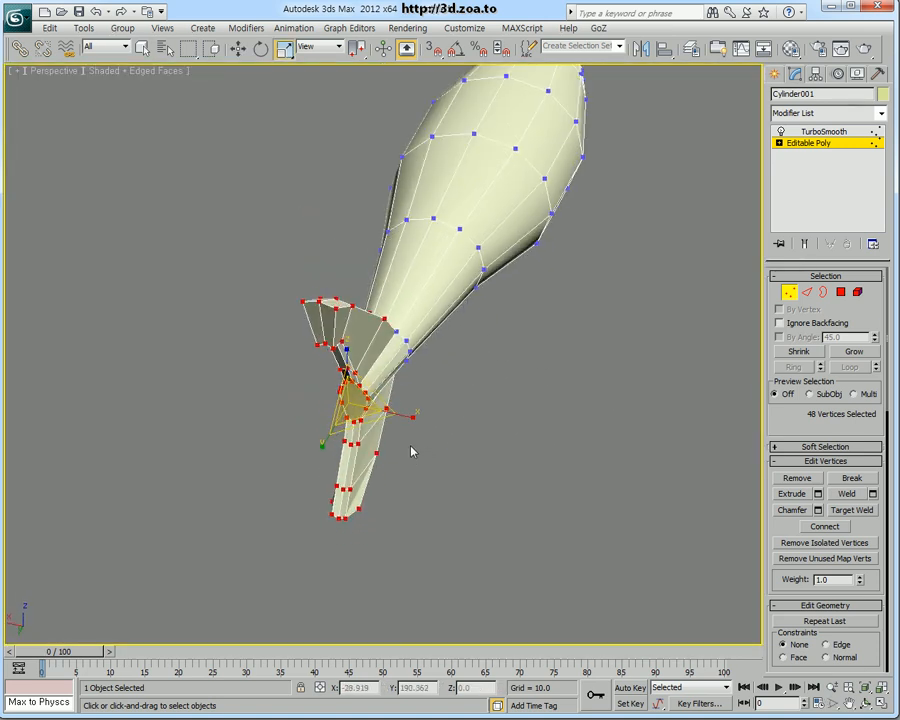
left_click_drag(412, 415, 383, 410)
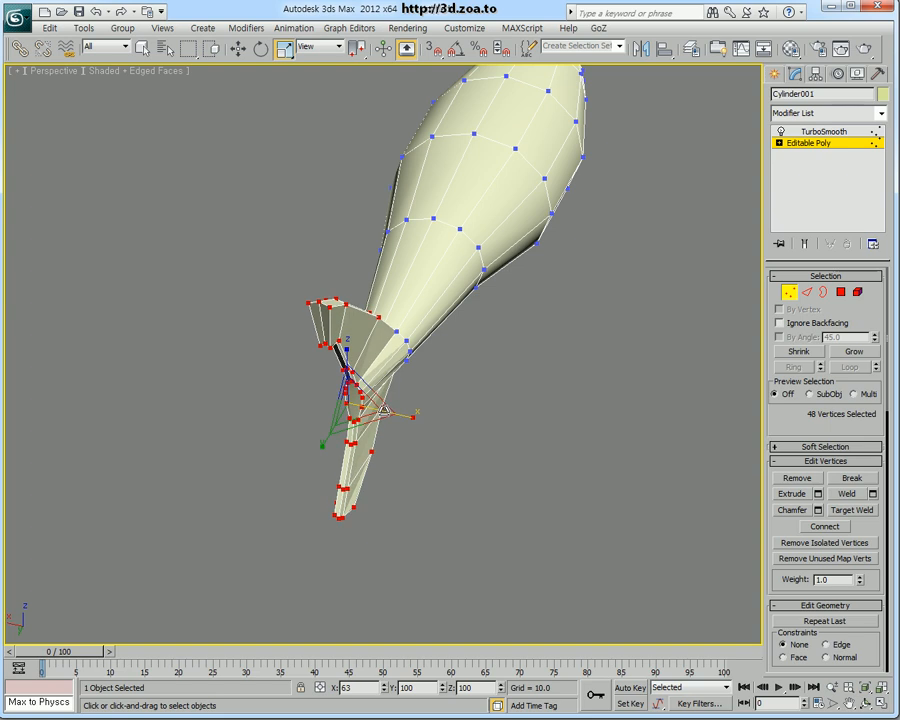
middle_click_drag(383, 410, 342, 310, "alt")
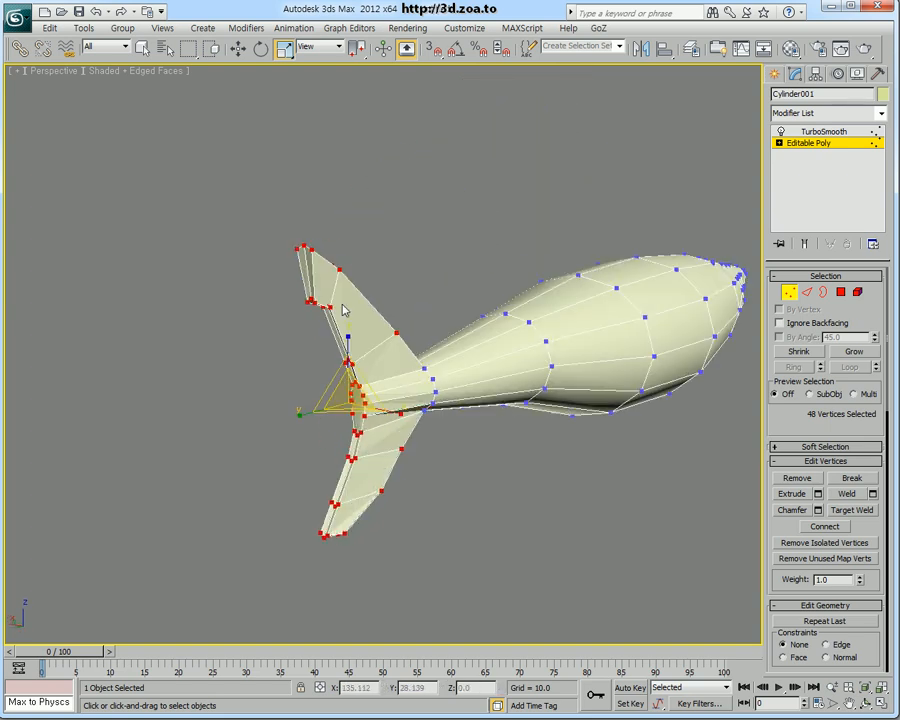
Select the nine front-edge vertices of the upper tail lobe, including its tip, and scale them narrower along X
left_click(309, 252)
left_click_drag(385, 203, 288, 247)
middle_click_drag(476, 283, 391, 247, "alt")
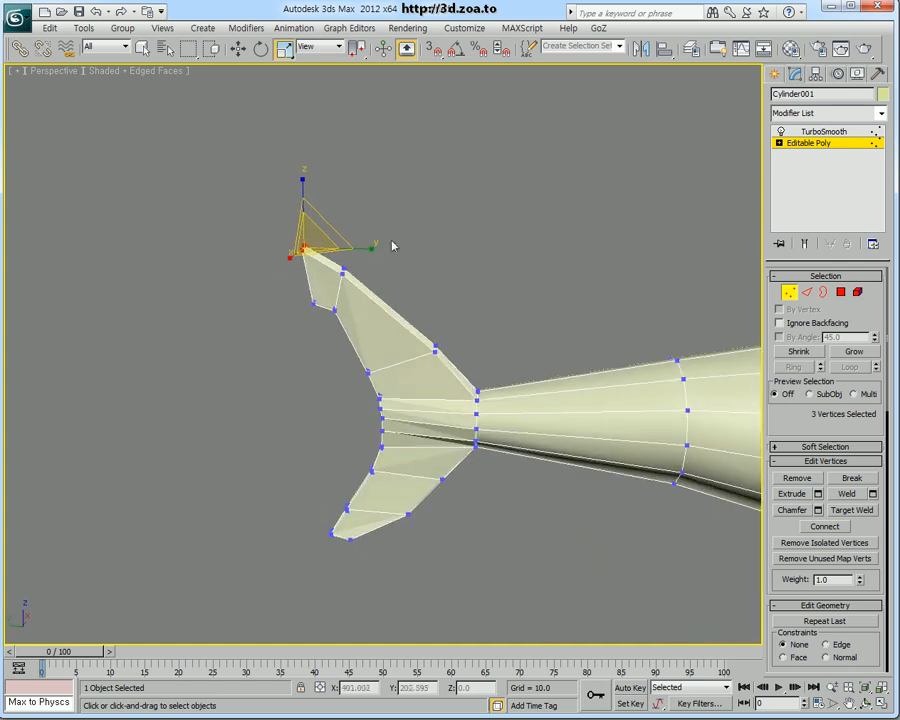
left_click_drag(323, 278, 299, 275, "ctrl")
middle_click_drag(436, 293, 451, 307, "alt")
left_click_drag(418, 376, 416, 372, "ctrl")
middle_click_drag(416, 372, 332, 324, "alt")
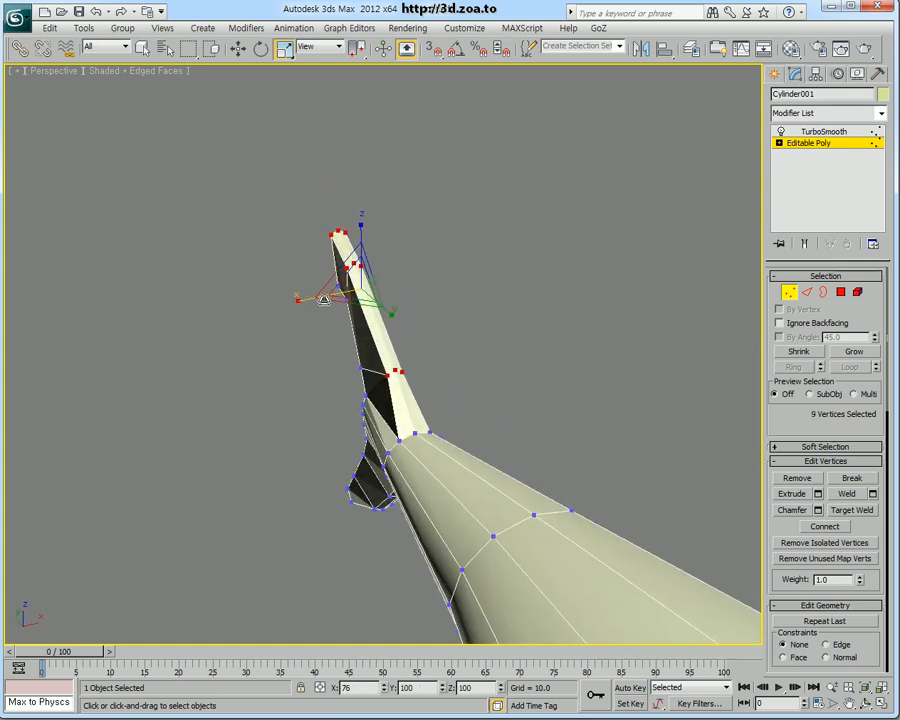
middle_click_drag(355, 280, 398, 204, "alt")
left_click_drag(293, 299, 298, 285)
middle_click_drag(298, 285, 310, 320, "alt")
left_click_drag(280, 269, 302, 266)
middle_click_drag(302, 266, 513, 518, "alt")
Select the nine rear-edge vertices of the lower tail lobe and scale them along X to thin the edge
left_click_drag(462, 483, 460, 484)
left_click_drag(436, 506, 405, 487, "ctrl")
middle_click_drag(405, 487, 383, 499, "alt")
left_click_drag(399, 503, 419, 409)
middle_click_drag(400, 428, 518, 458, "alt")
left_click_drag(475, 458, 458, 458)
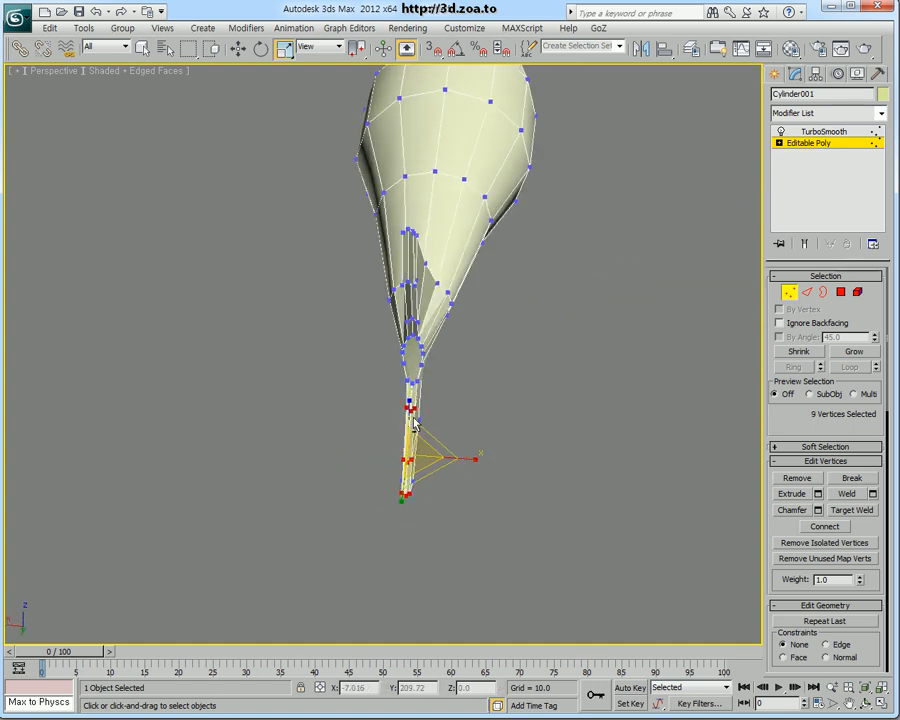
Select the six vertices in the middle of the tail fin's rear edge and scale them narrower along X
middle_click_drag(465, 457, 347, 446, "alt")
scroll(347, 440, "up", 5)
middle_click_drag(415, 380, 348, 374)
scroll(348, 374, "down", 4)
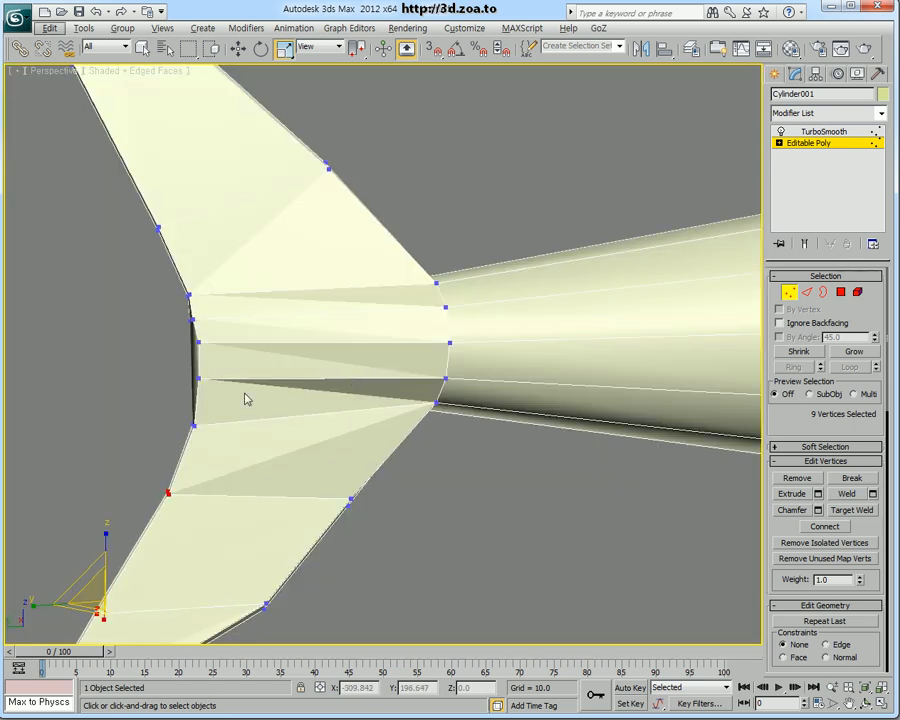
left_click_drag(176, 333, 176, 334)
middle_click_drag(176, 334, 148, 350, "alt")
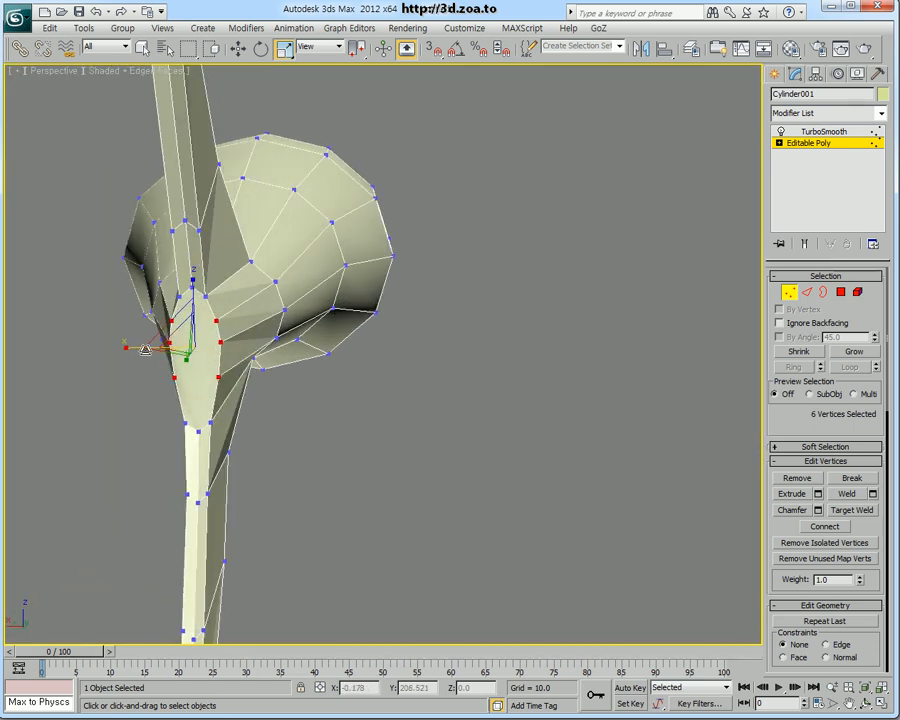
left_click_drag(148, 350, 160, 352)
Leave vertex editing and examine the thinned tail fin and the whole shark body from several angles
middle_click_drag(163, 352, 489, 396, "alt")
scroll(241, 355, "down", 6)
scroll(421, 412, "up", 5)
middle_click_drag(420, 412, 765, 327, "alt")
left_click(789, 293)
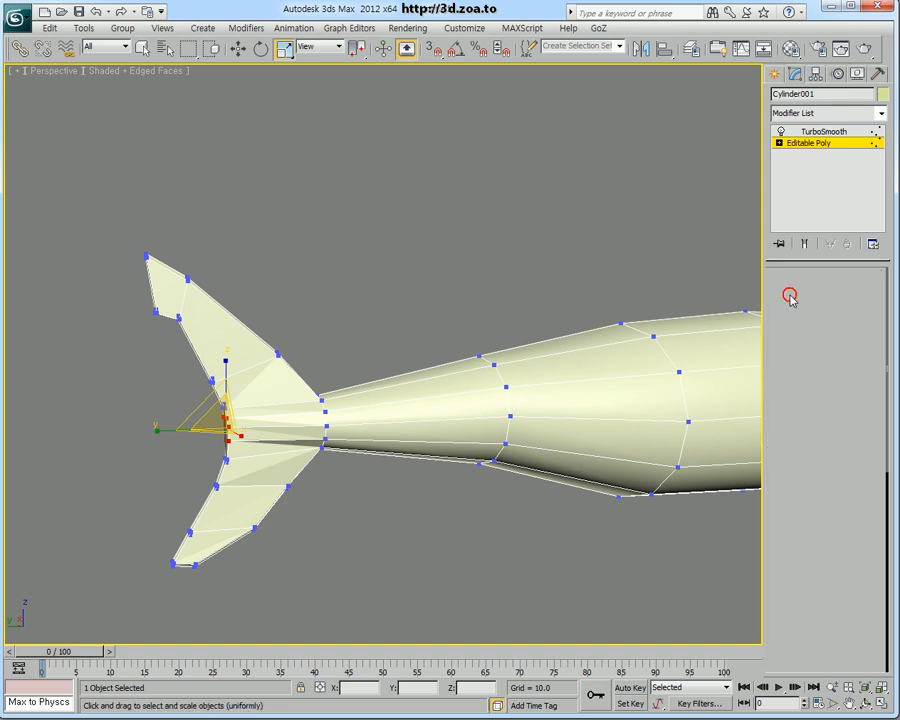
left_click(805, 243)
middle_click_drag(377, 437, 296, 468, "alt")
scroll(296, 468, "down", 5)
middle_click_drag(396, 476, 392, 514, "alt")
middle_click_drag(615, 400, 552, 456, "alt")
Move the 12-vertex body ring below the dorsal fin back to the fin's rear base and scale it to the drawn body outline
key("alt+w")
middle_click_drag(258, 516, 110, 530)
scroll(215, 518, "down", 4)
middle_click_drag(219, 517, 80, 541)
middle_click_drag(157, 551, 168, 530)
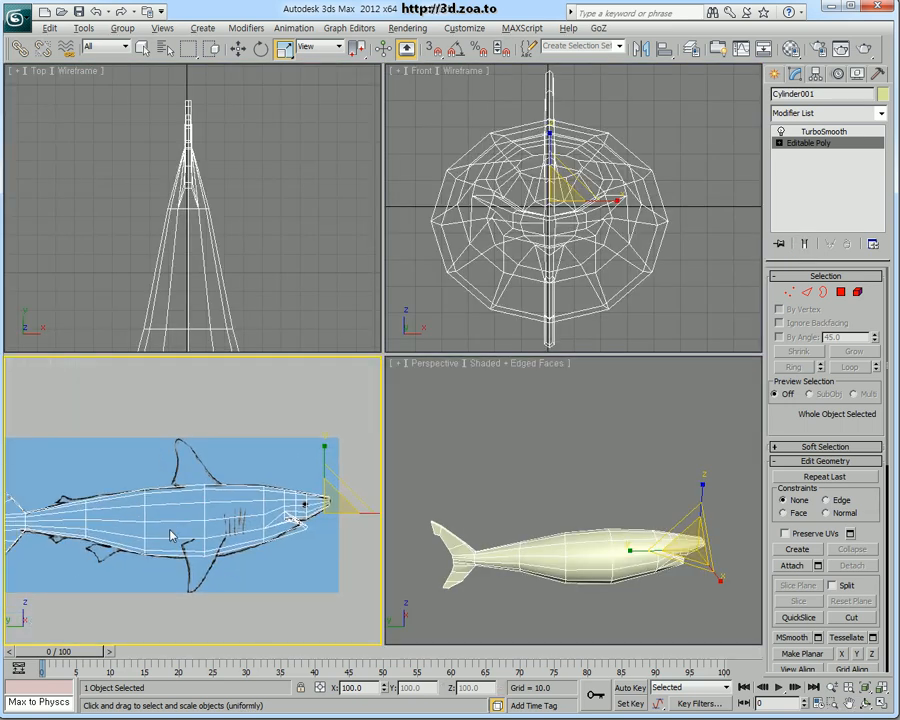
key("alt+w")
scroll(316, 458, "up", 2)
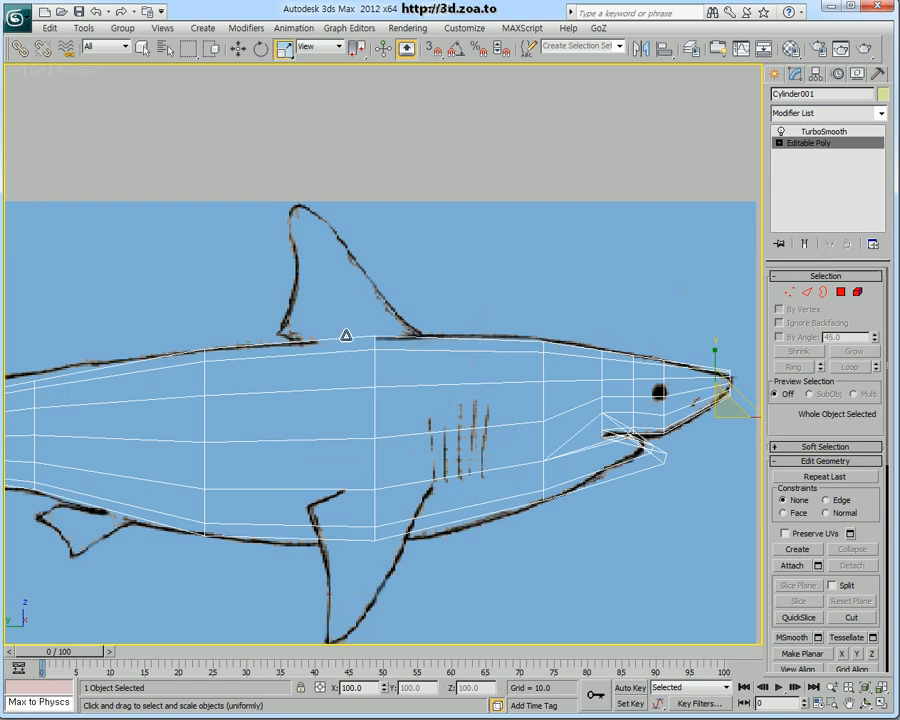
left_click(789, 292)
left_click_drag(303, 345, 400, 540)
middle_click_drag(399, 462, 420, 432)
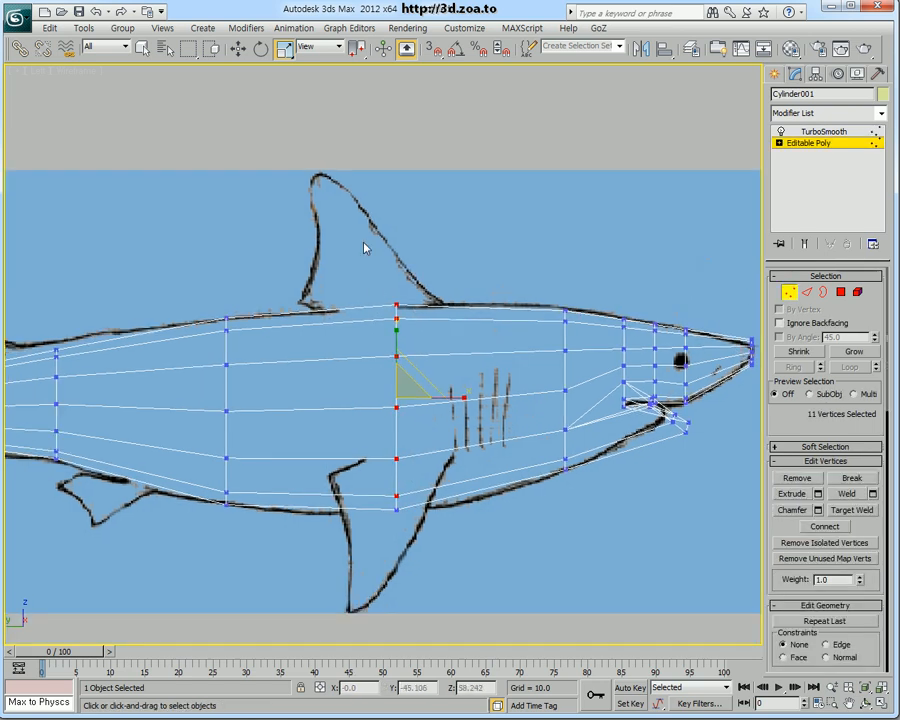
key("w")
left_click_drag(450, 406, 395, 444)
key("r")
key("w")
key("r")
left_click_drag(342, 407, 343, 401)
key("w")
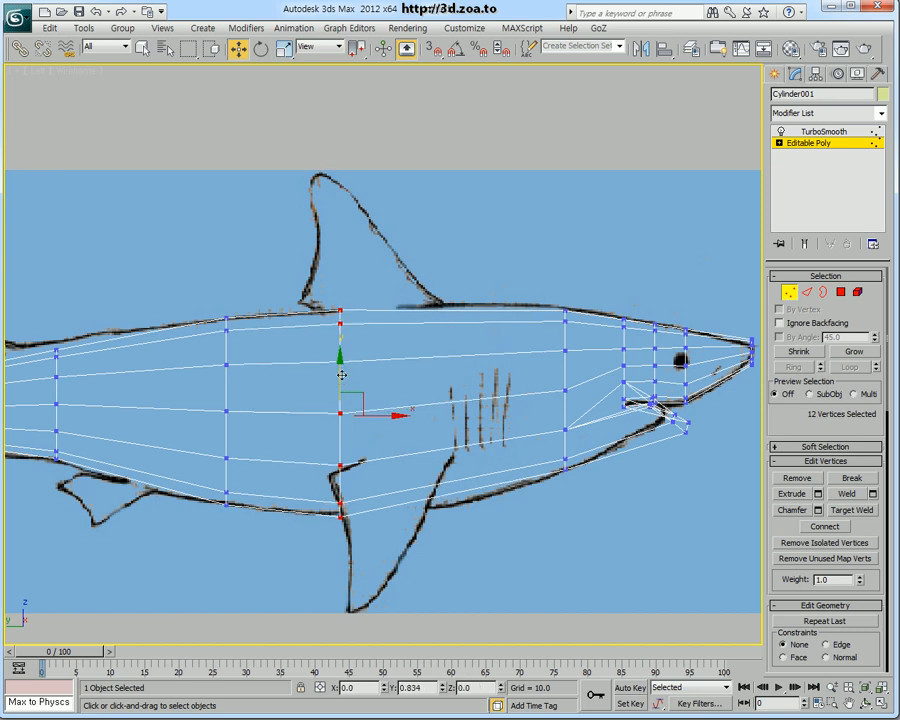
left_click(468, 530)
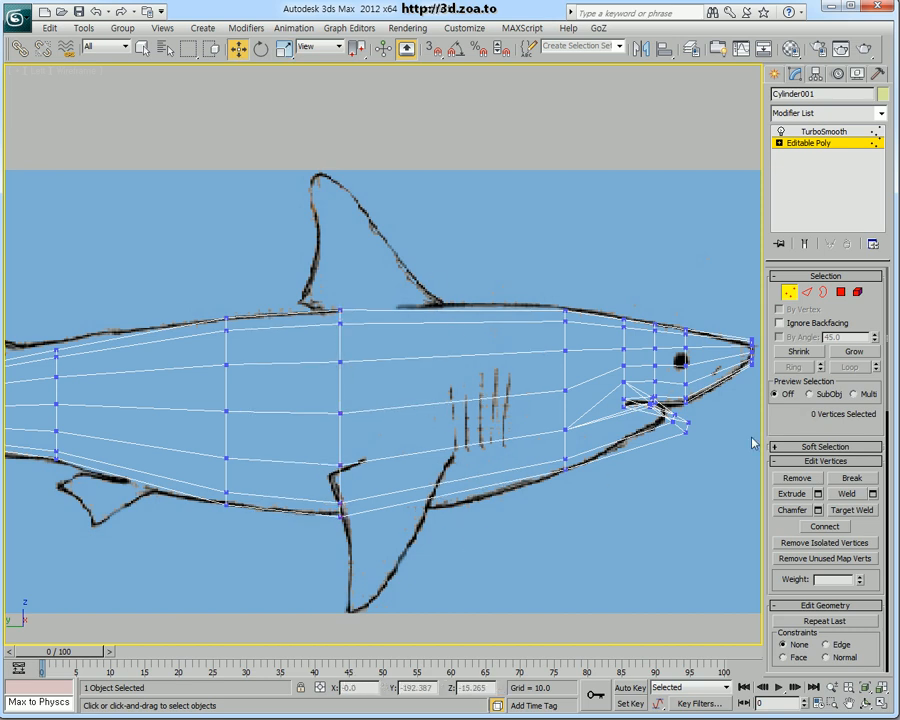
Connect the 12 body edges between the dorsal fin's rear base and the head with 1 segment, pinch 0 and slide 0
left_click(806, 292)
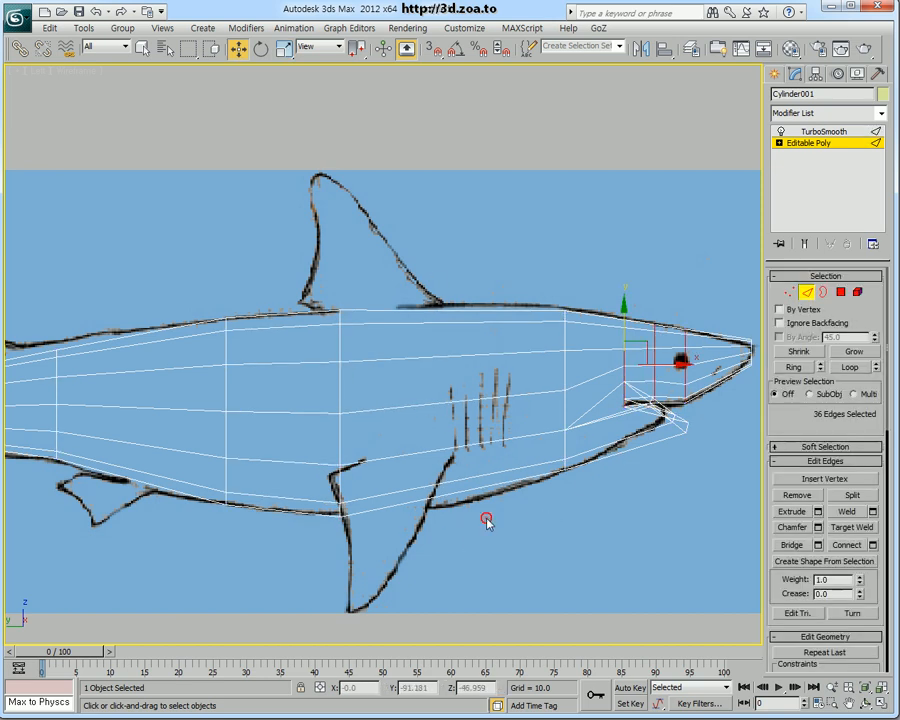
left_click_drag(467, 287, 466, 284)
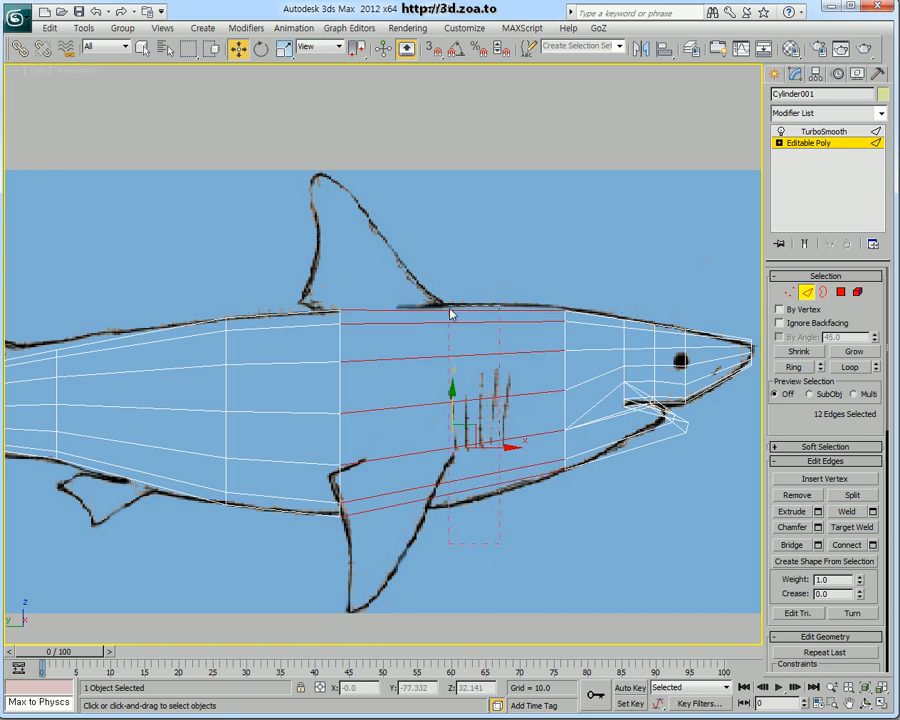
left_click(873, 545)
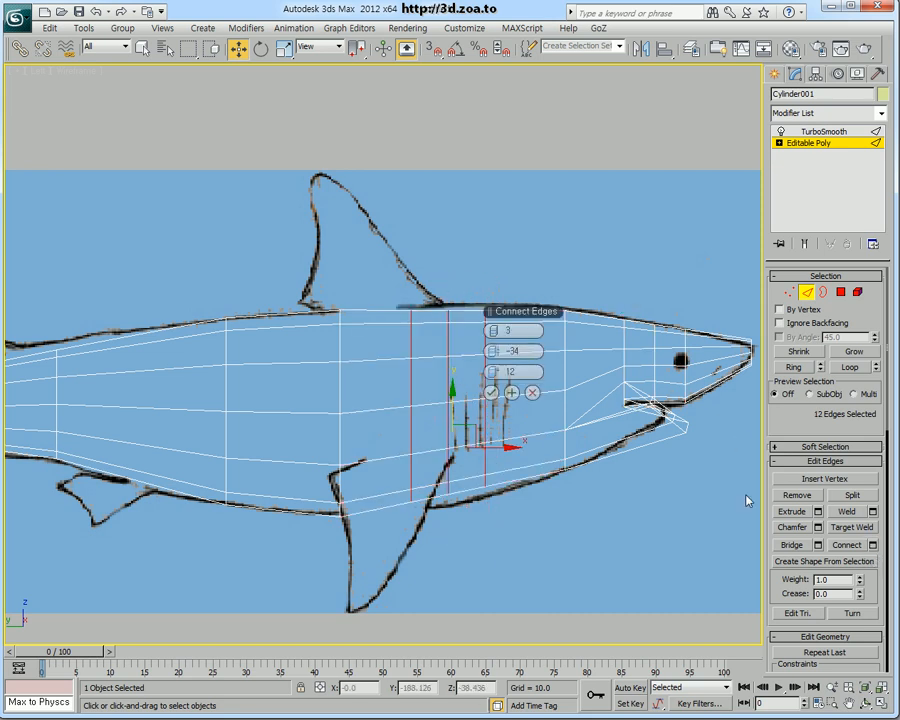
right_click(497, 353)
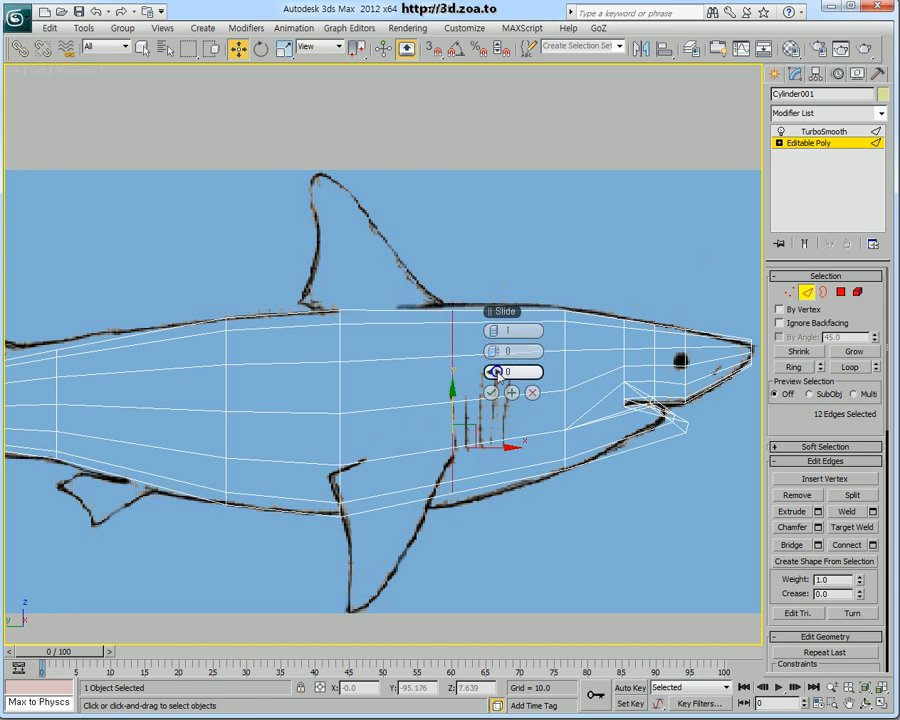
right_click(497, 372)
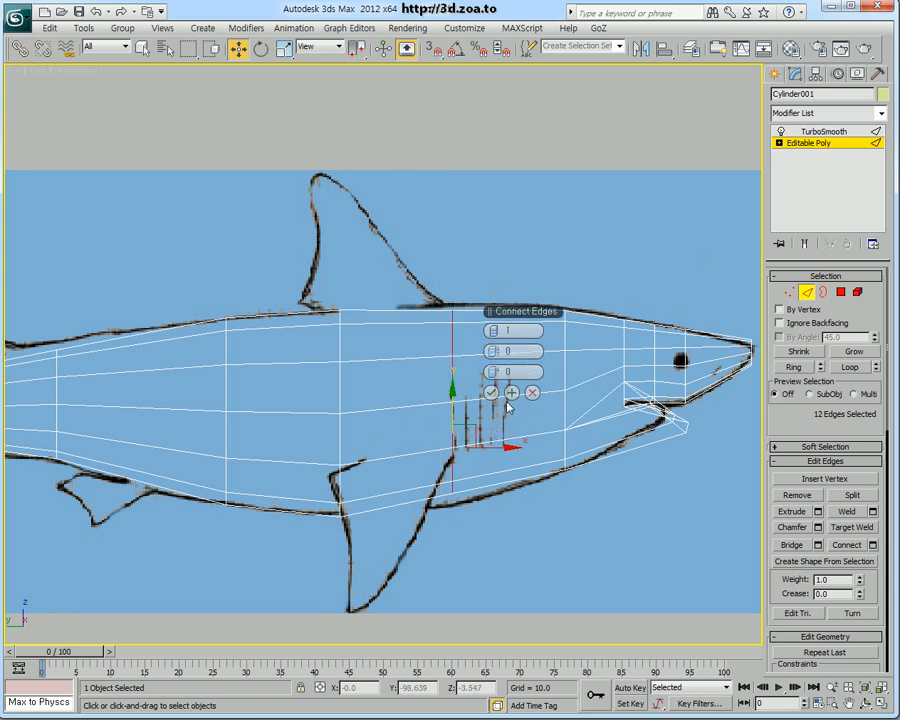
left_click(491, 397)
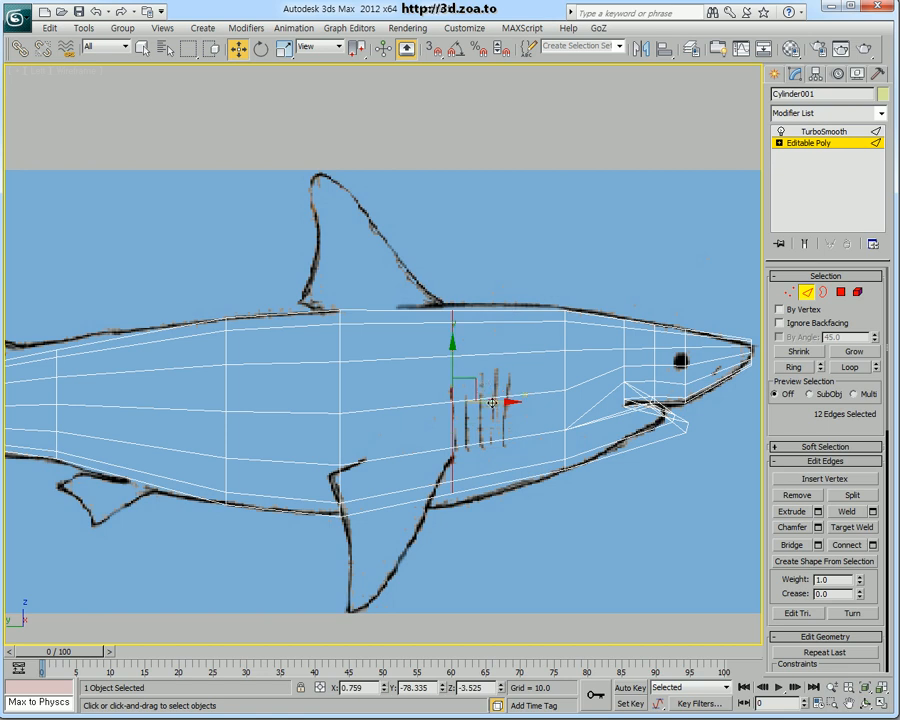
Scale and move the new ring's 12 vertices to fit the drawn back and belly outline at the dorsal fin's front base
left_click(789, 292)
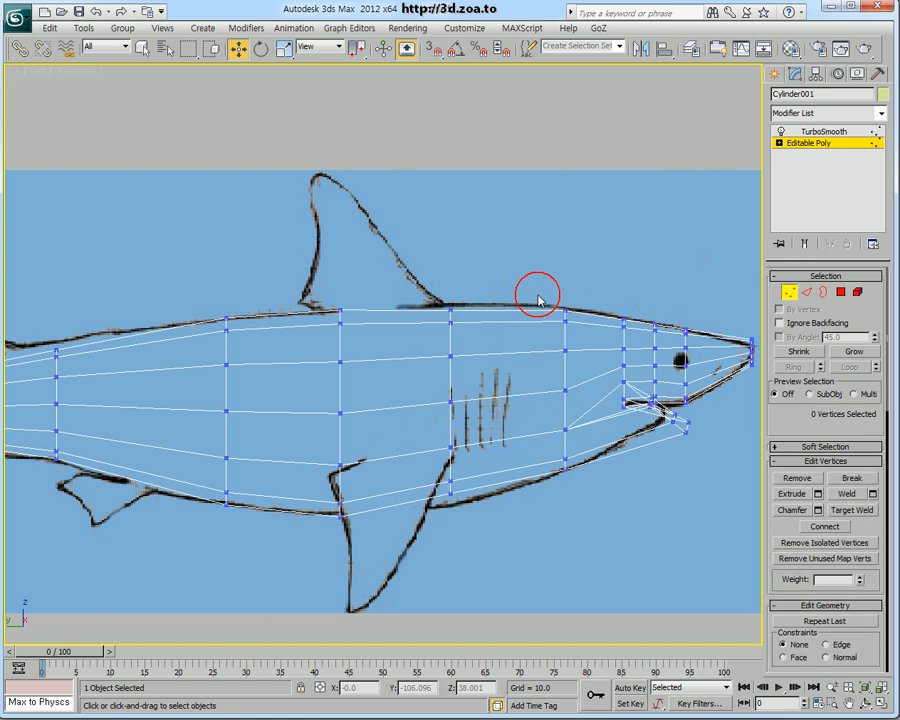
left_click_drag(397, 607, 397, 605)
scroll(450, 488, "up", 5)
key("r")
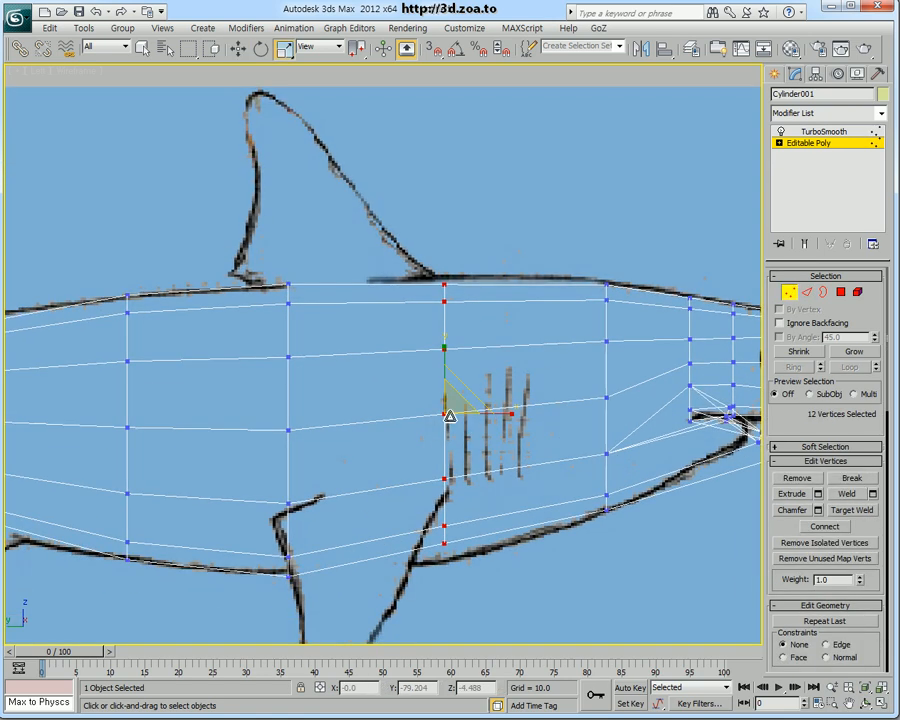
key("w")
left_click(325, 374)
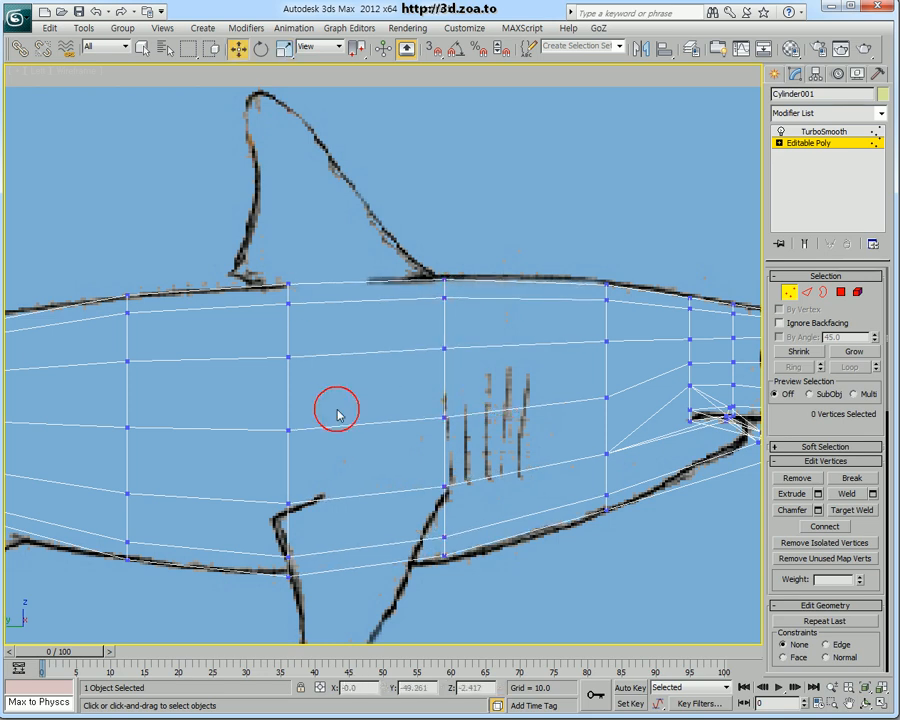
scroll(353, 412, "down", 4)
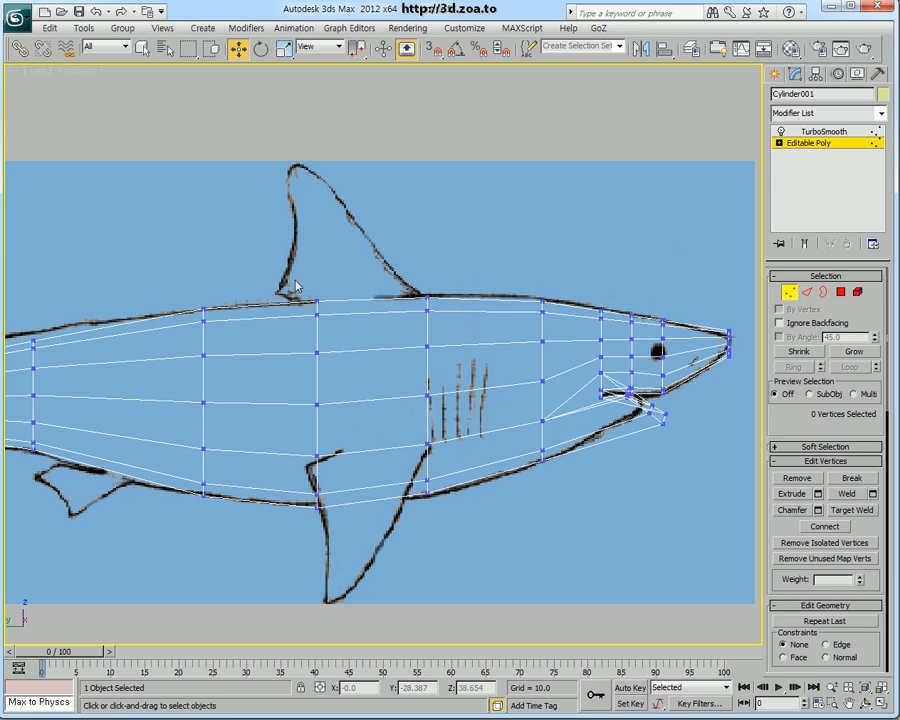
Select the two polygons on top of the back beneath the drawn dorsal fin and extrude them by 12.139
left_click(407, 301)
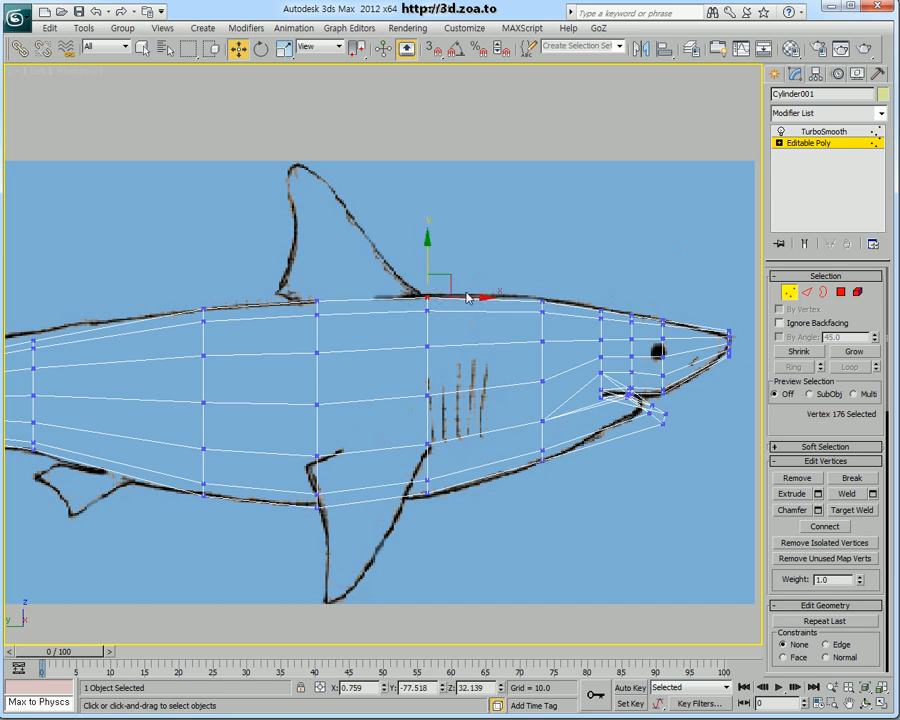
left_click(840, 291)
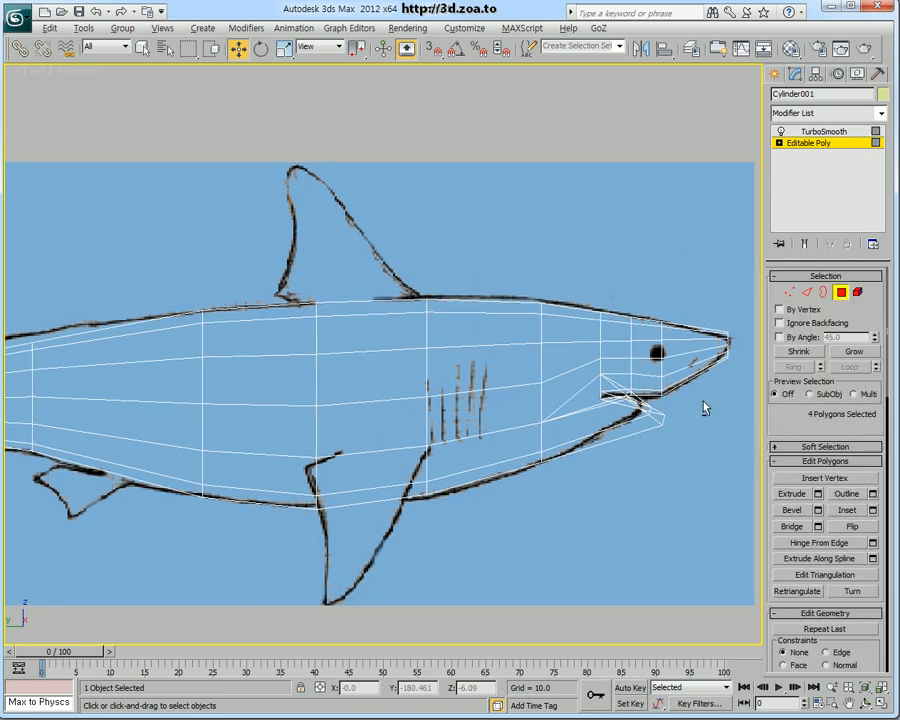
key("alt+w")
left_click_drag(192, 447, 186, 478)
middle_click_drag(530, 535, 470, 572, "alt")
scroll(614, 517, "up", 4)
middle_click_drag(614, 517, 587, 544, "alt")
key("alt+w")
middle_click_drag(536, 500, 641, 468, "alt")
left_click(501, 487, "alt")
left_click(515, 494, "ctrl")
key("alt+w")
middle_click_drag(221, 457, 229, 458)
key("alt+w")
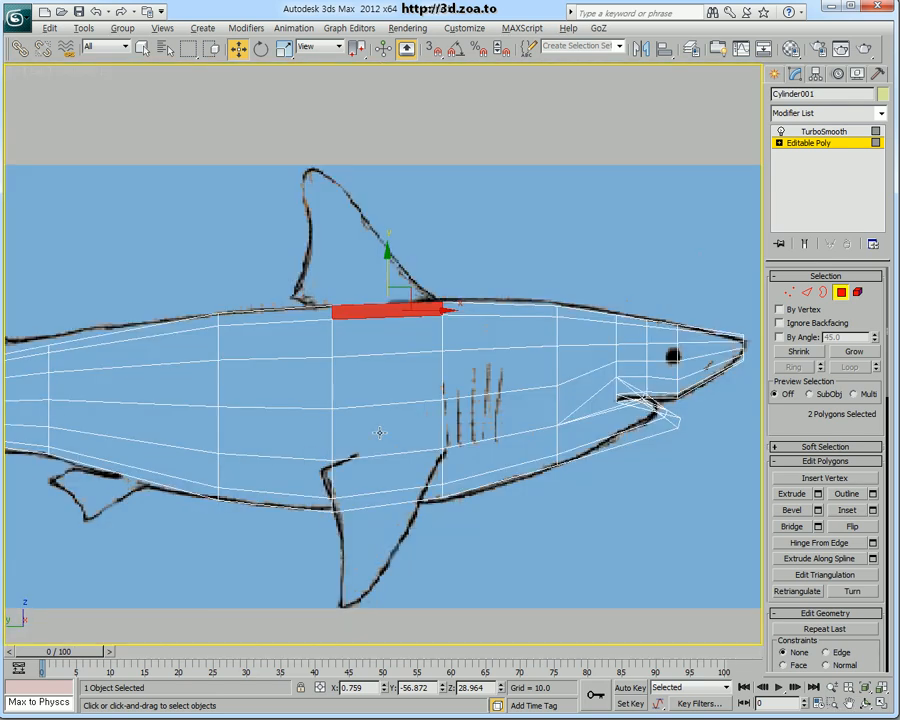
middle_click_drag(585, 407, 585, 448)
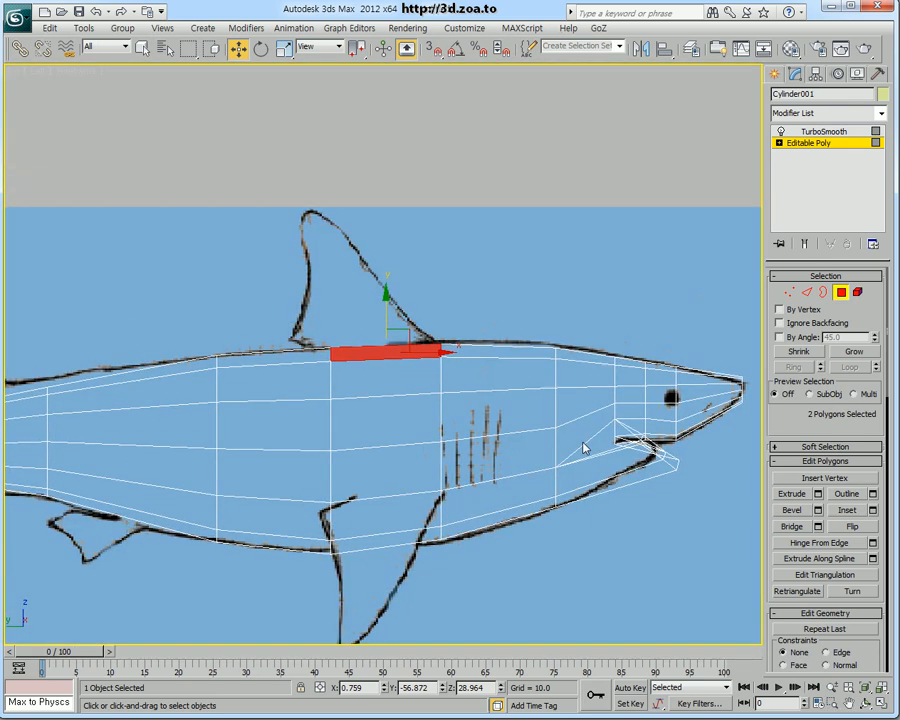
left_click(819, 494)
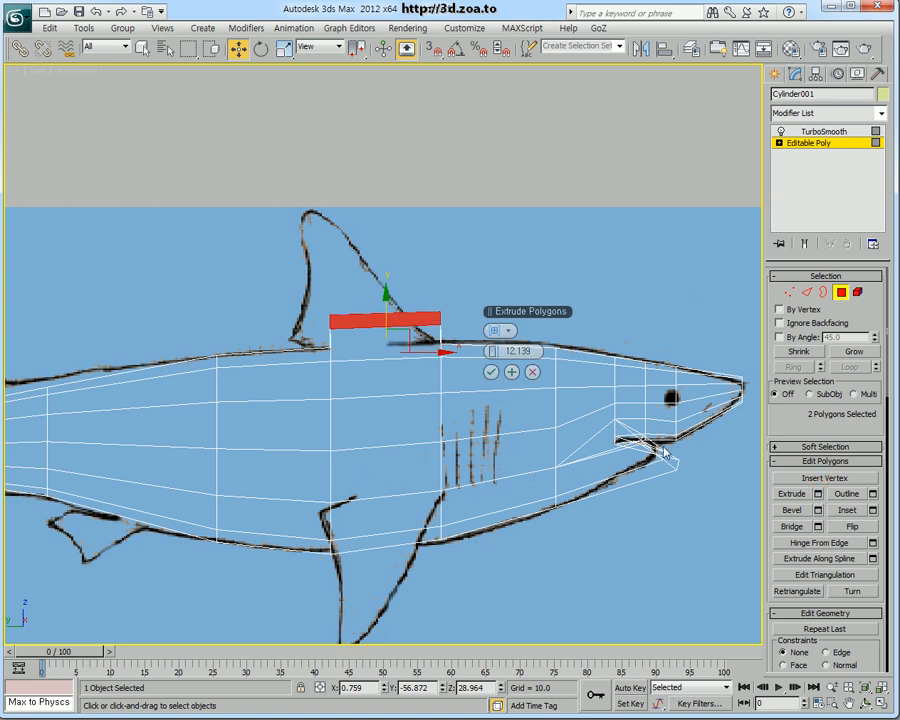
left_click(491, 372)
Try to move the extruded block's rear and front top vertices onto the drawn dorsal fin outline
left_click(789, 293)
scroll(381, 354, "up", 2)
left_click_drag(345, 340, 346, 338)
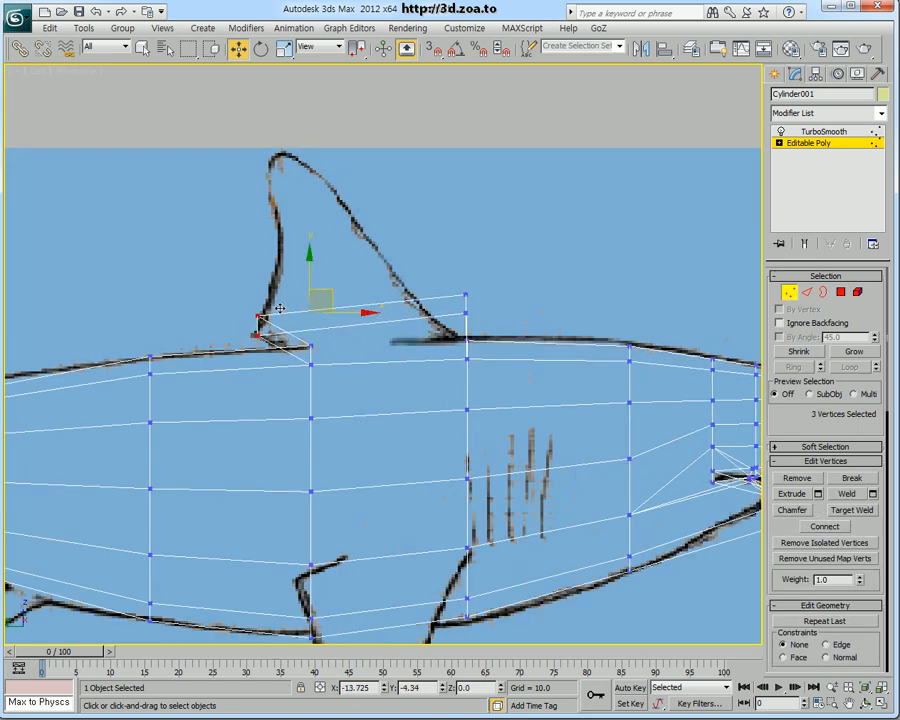
left_click_drag(332, 292, 281, 301)
left_click_drag(433, 272, 450, 330)
key("alt+w")
scroll(582, 186, "up", 5)
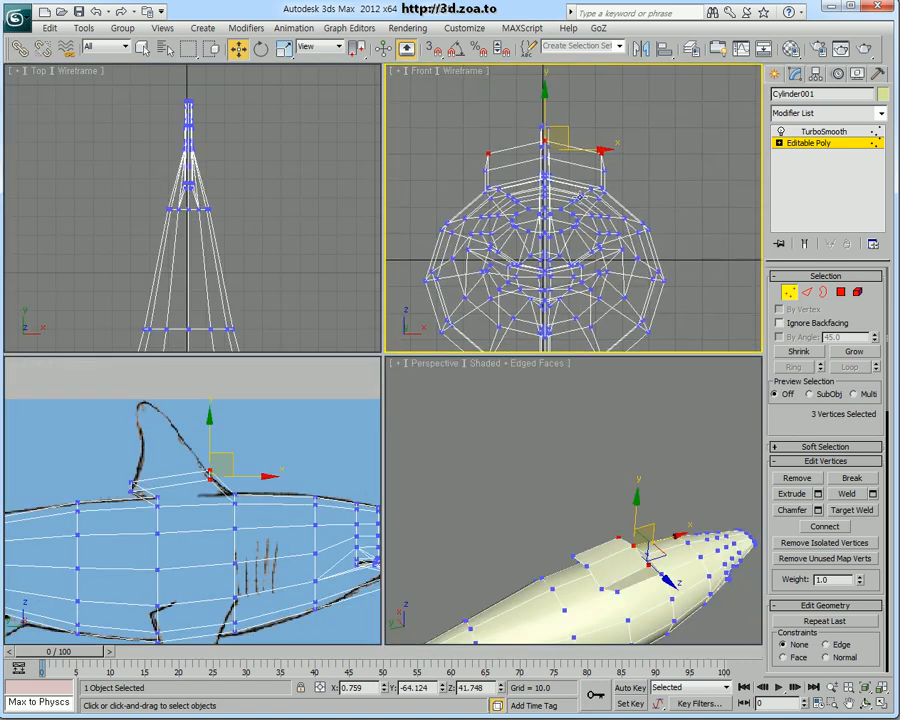
middle_click_drag(656, 511, 588, 491, "alt")
Undo the moves of the extruded block's rear and front top vertices
key("ctrl+z")
key("ctrl+z")
key("ctrl+z")
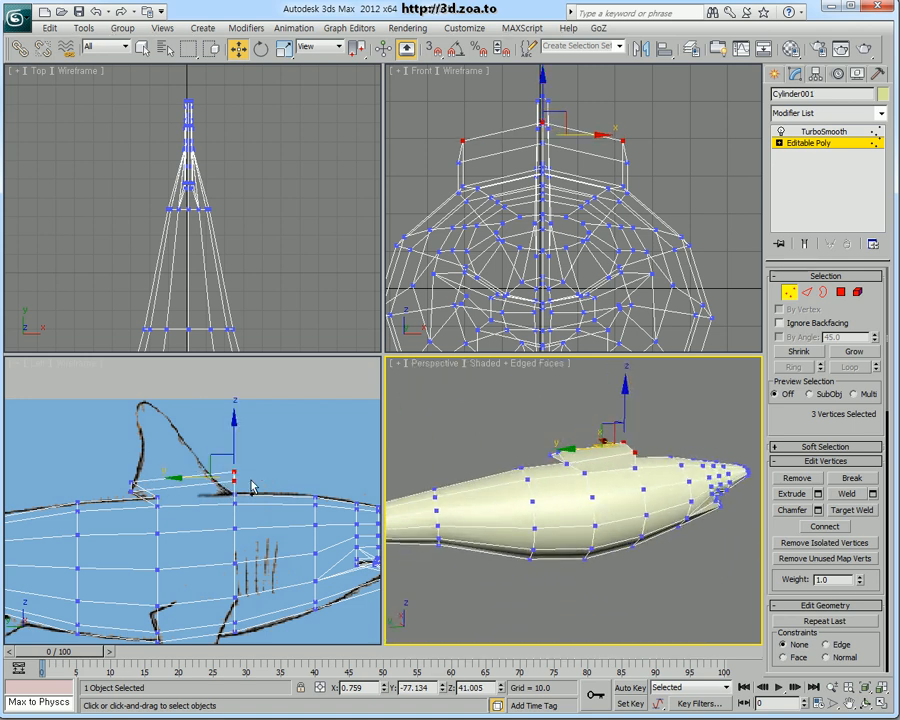
right_click(260, 466)
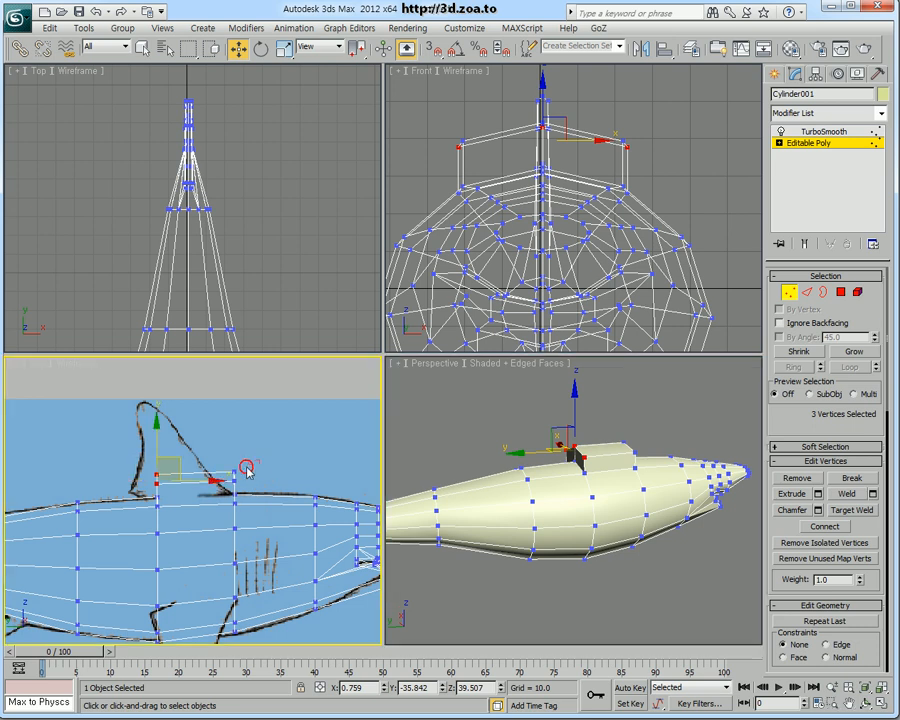
Select the six top vertices of the extruded block on the back and make them planar along Y to level its top
left_click_drag(136, 482, 136, 488)
middle_click_drag(534, 179, 540, 219)
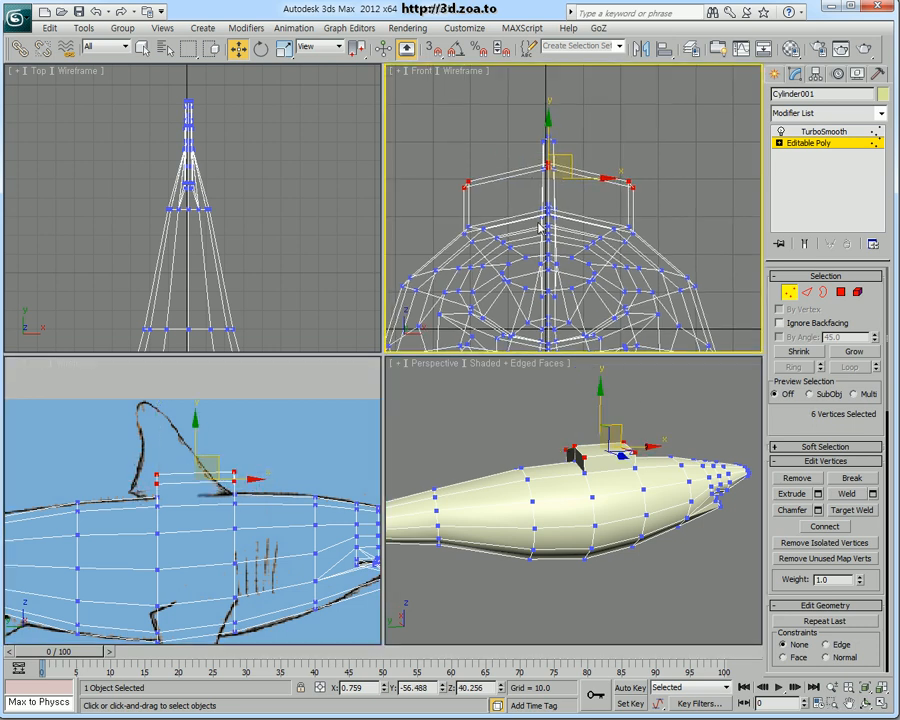
middle_click_drag(616, 420, 438, 480, "alt")
key("alt+w")
middle_click_drag(438, 480, 462, 492, "alt")
left_click_drag(776, 426, 783, 187)
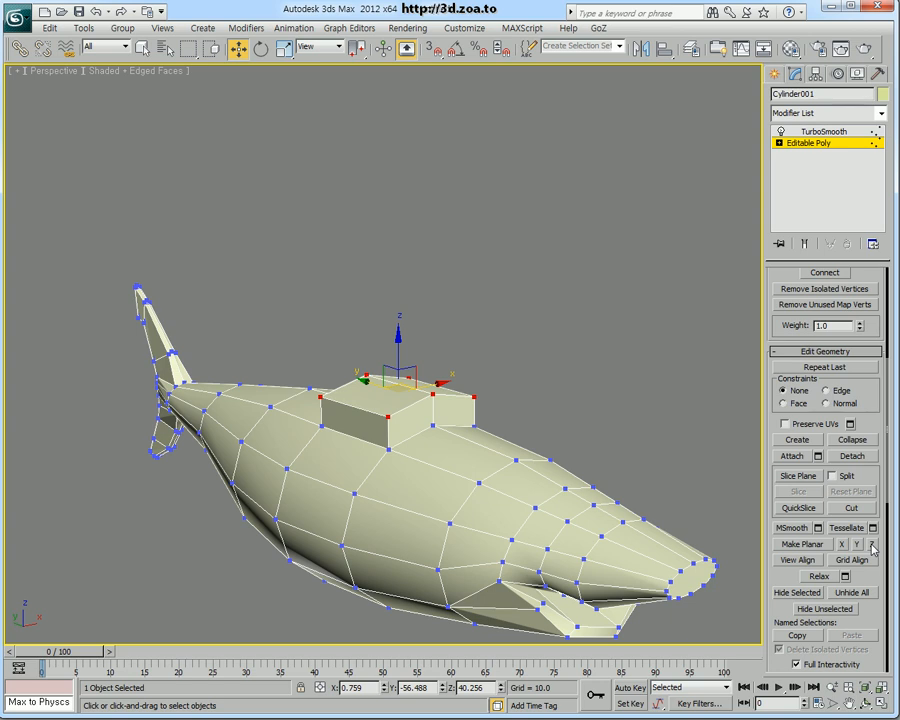
middle_click_drag(588, 439, 535, 437, "alt")
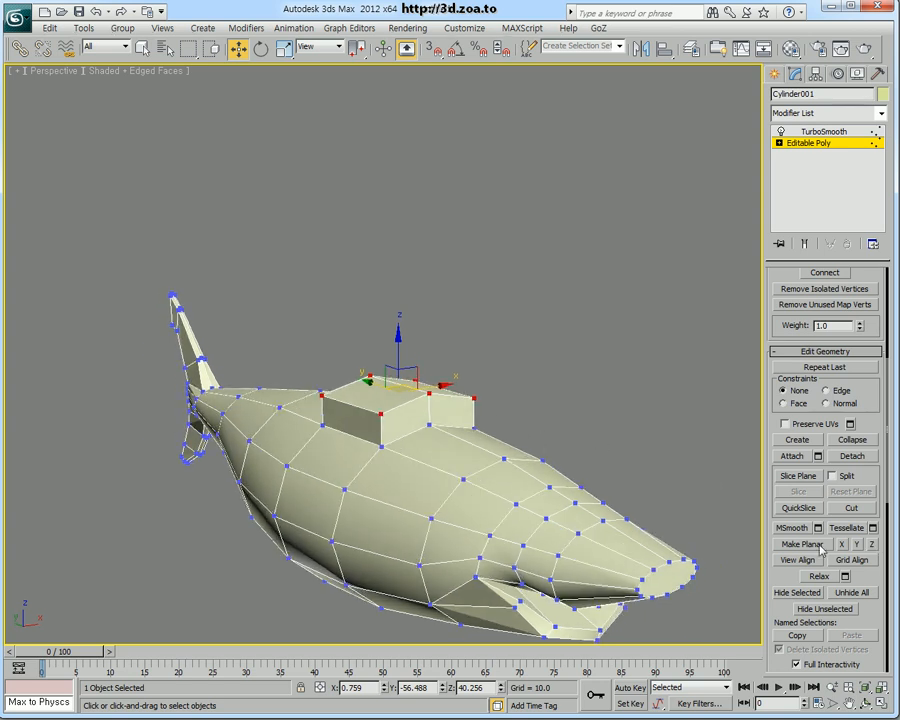
left_click(872, 544)
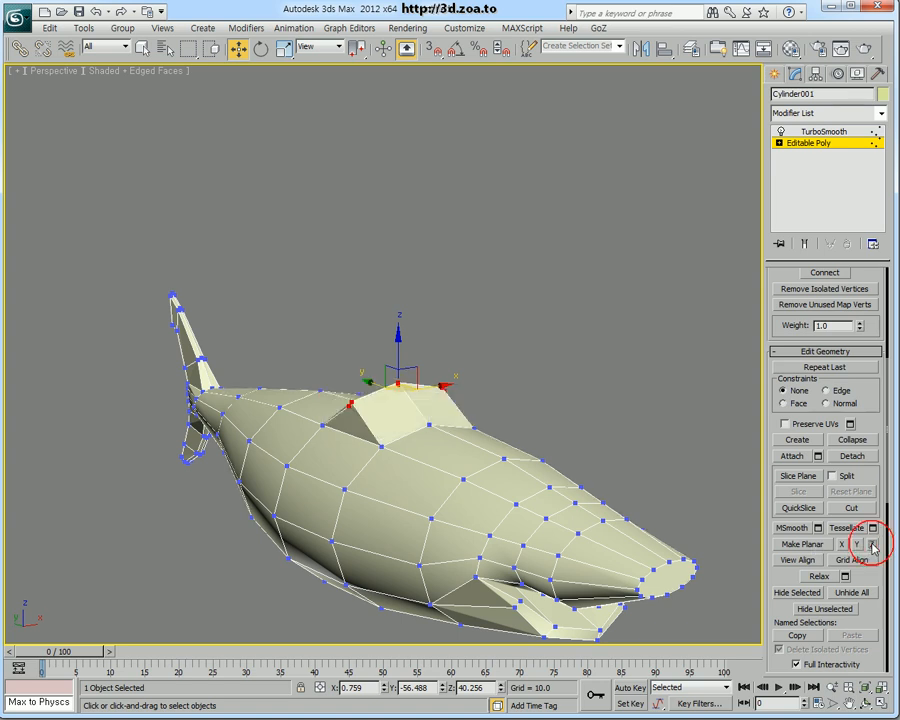
key("ctrl+z")
middle_click_drag(585, 504, 450, 494, "alt")
left_click(857, 544)
middle_click_drag(505, 468, 503, 490, "alt")
middle_click_drag(386, 424, 408, 437, "alt")
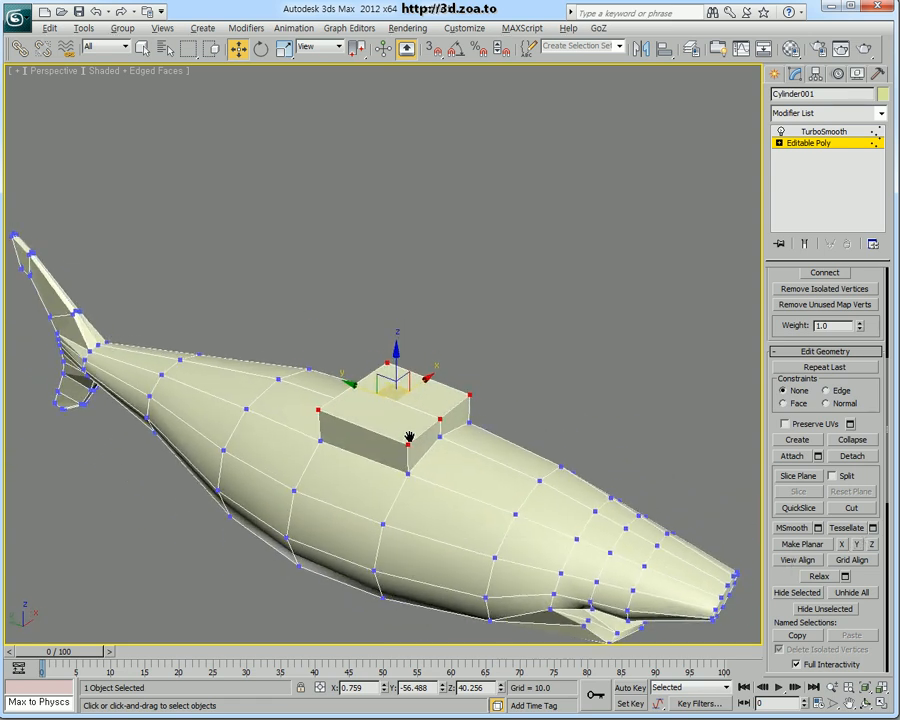
Move the extruded block's rear and front top vertices onto the drawn dorsal fin outline near its base
key("alt+w")
middle_click_drag(233, 487, 224, 492)
key("alt+w")
middle_click_drag(297, 447, 294, 492)
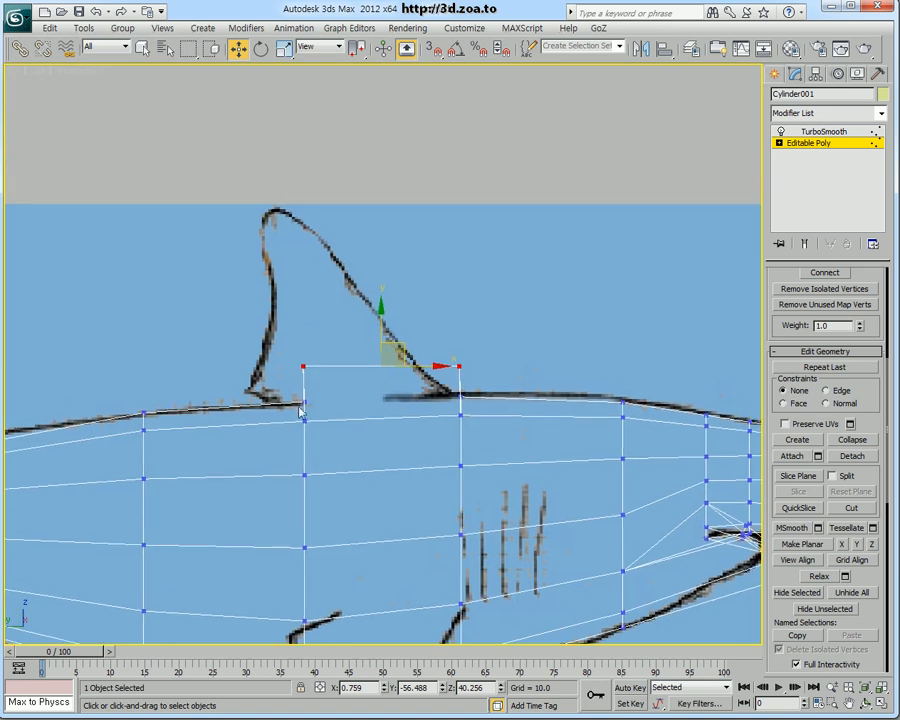
left_click_drag(316, 381, 262, 380)
left_click_drag(476, 380, 430, 353)
mouse_move(322, 393)
left_mouse_down()
mouse_move(284, 406)
mouse_move(317, 383)
left_mouse_up()
Extrude the block's two top polygons twice by 19.484 up to the height of the drawn dorsal fin
left_click(724, 430)
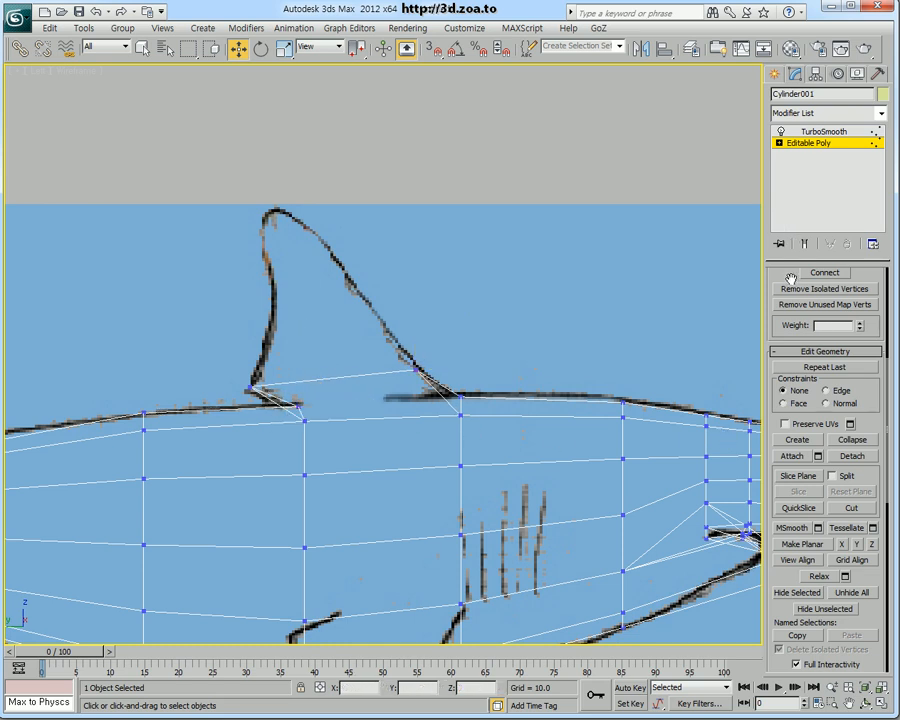
scroll(791, 279, "up", 5)
left_click(840, 274)
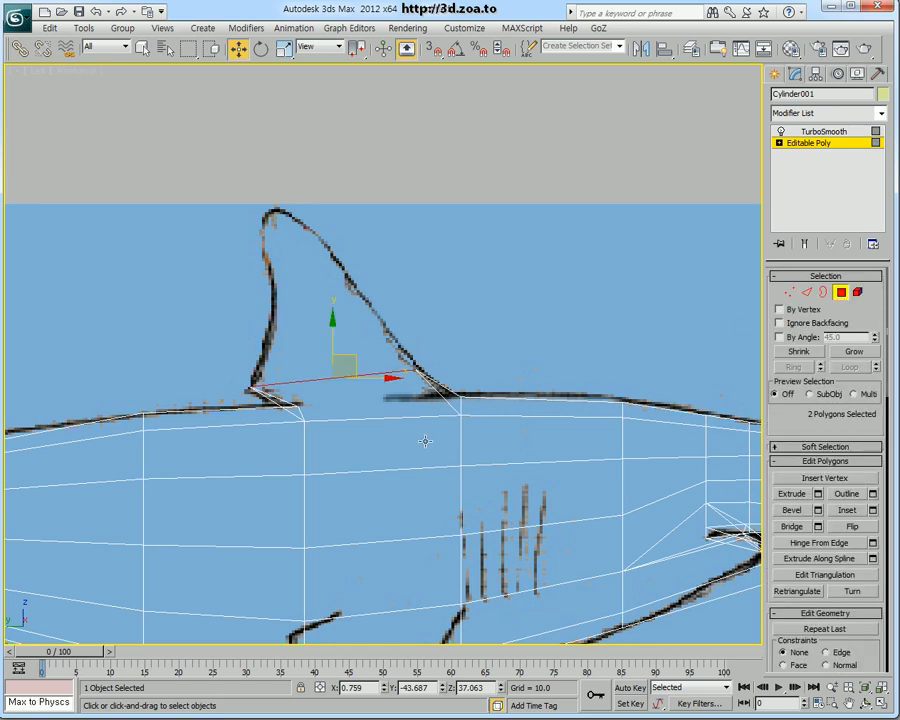
left_click(818, 494)
left_click_drag(497, 351, 525, 352)
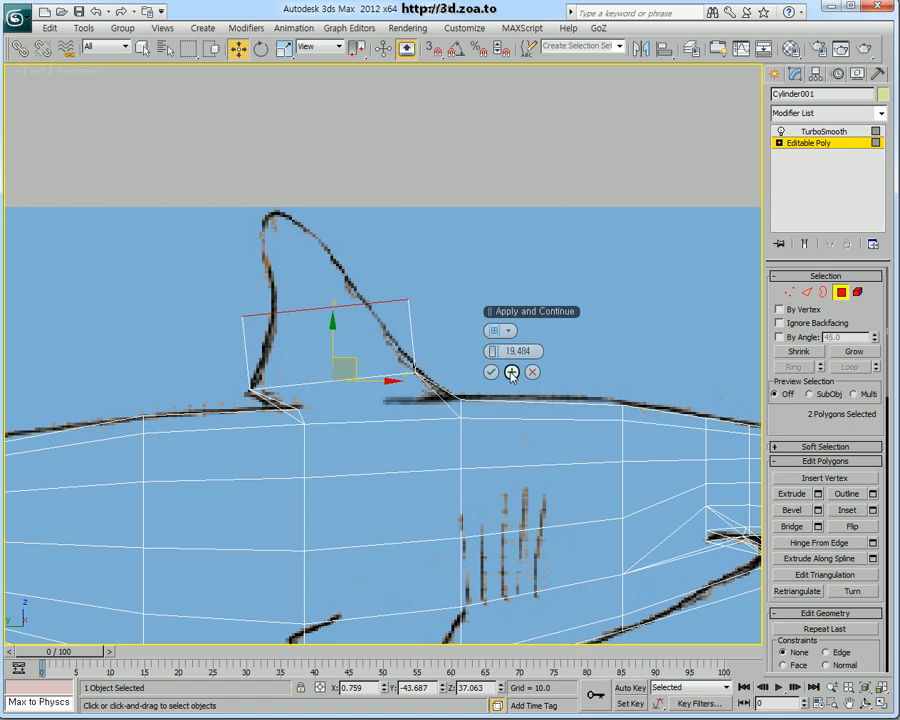
left_click(511, 373)
left_click(491, 372)
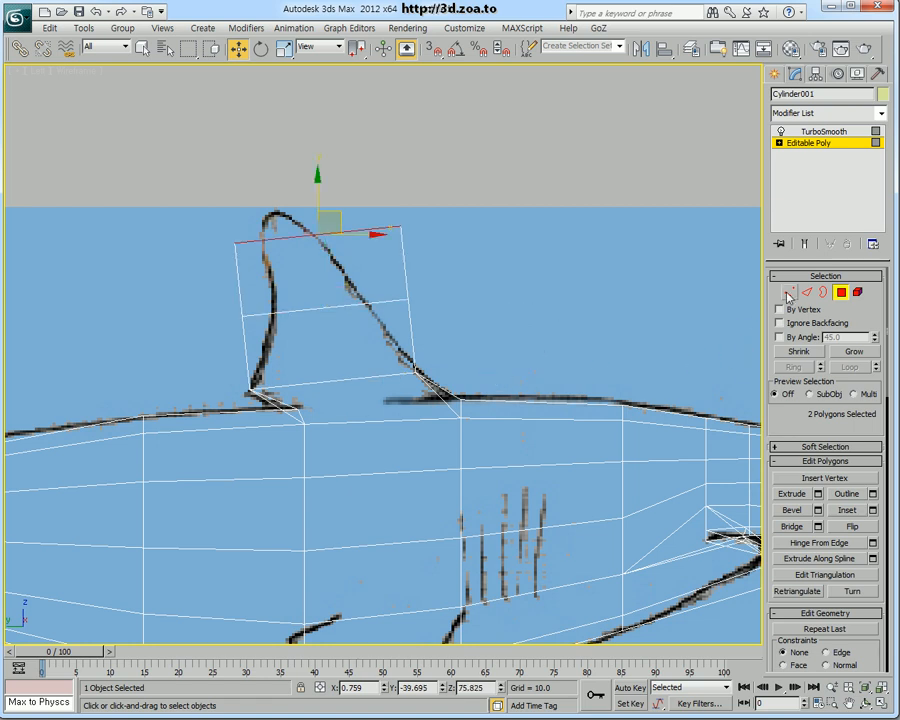
Fit the new extrusions' front and rear vertices, including the tip and front base, to the drawn dorsal fin outline
left_click(789, 292)
left_click(219, 241)
left_click_drag(236, 238, 426, 258)
left_click_drag(424, 210, 305, 198)
left_click_drag(213, 286, 318, 309)
left_click_drag(369, 260, 500, 345)
left_click_drag(448, 302, 403, 305)
left_click(280, 253)
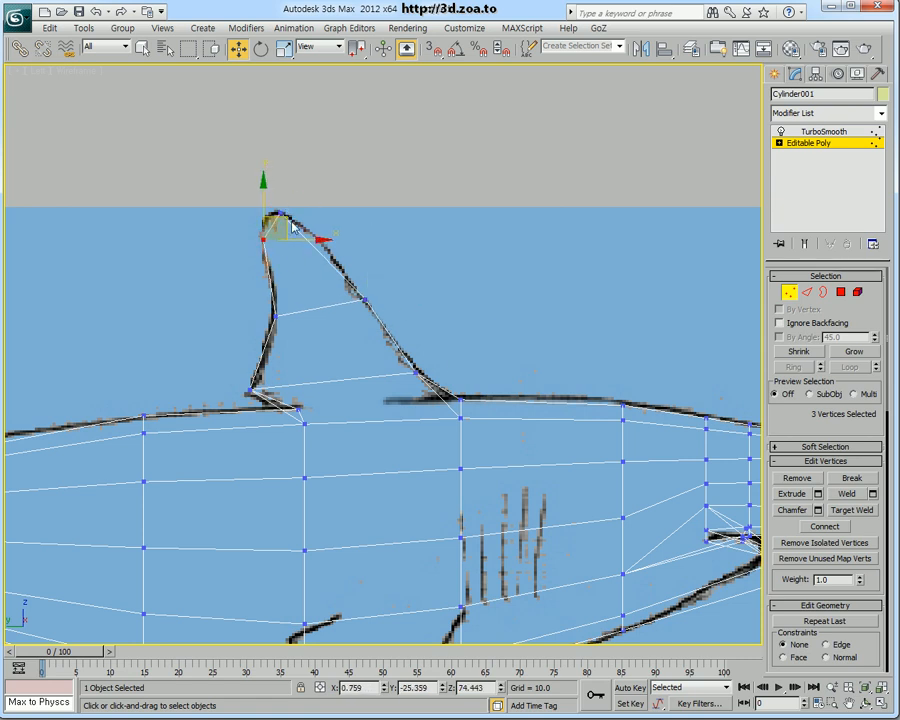
left_click(416, 372)
left_click_drag(438, 356, 441, 354)
Select the dorsal fin's 18 vertices above the back and scale them along X to make the fin thin
middle_click_drag(479, 432, 474, 437)
key("alt+w")
middle_click_drag(588, 476, 543, 424)
key("alt+w")
key("alt+w")
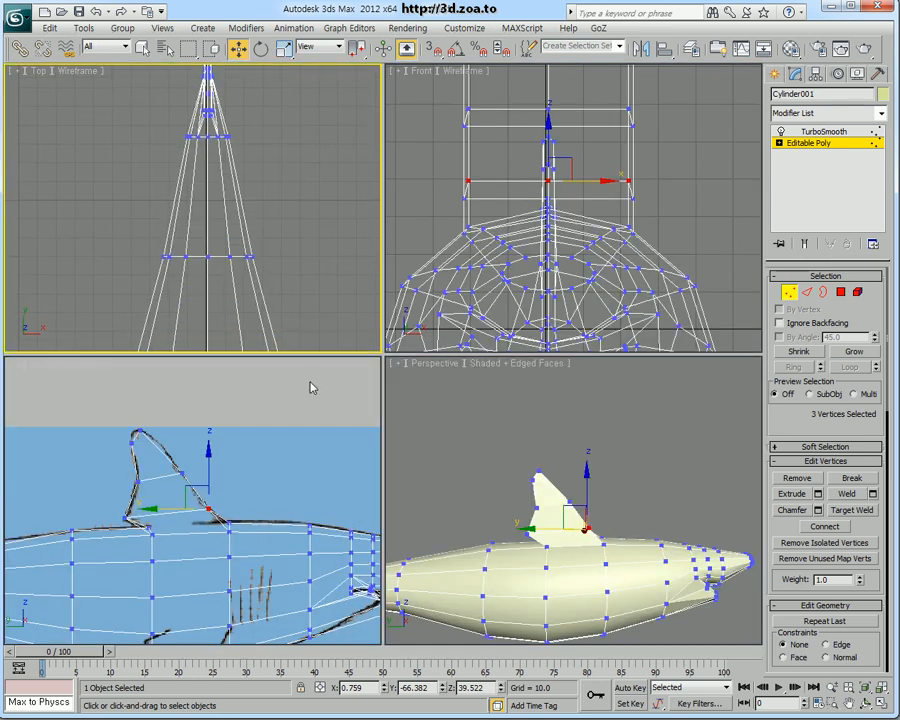
scroll(225, 452, "up", 3)
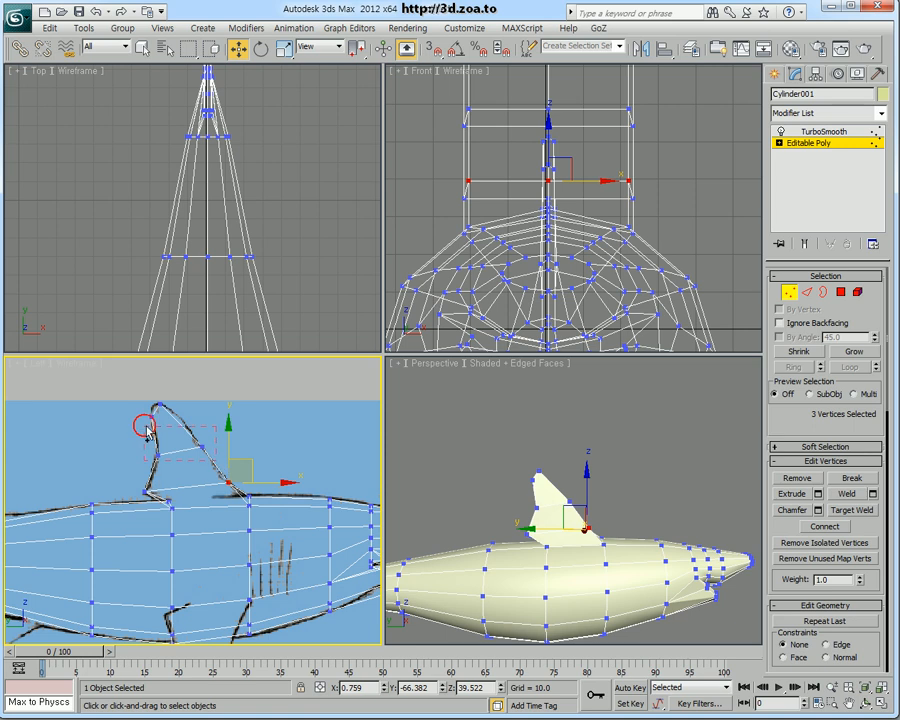
left_click_drag(176, 451, 138, 395, "ctrl")
left_click_drag(157, 499, 159, 502, "ctrl")
middle_click_drag(686, 546, 556, 536, "alt")
key("r")
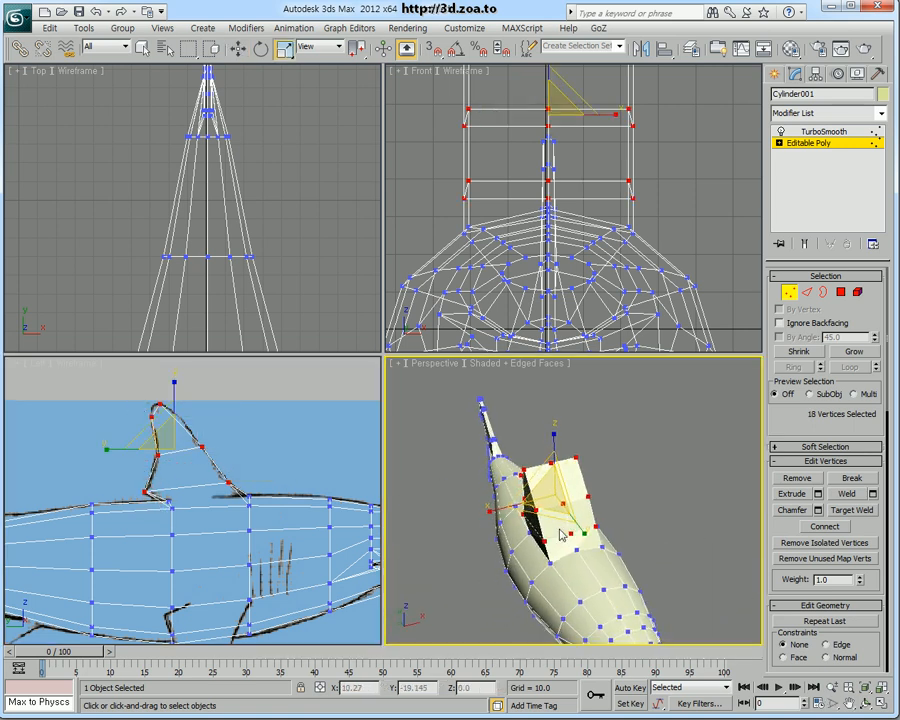
key("alt+w")
middle_click_drag(416, 474, 296, 432, "alt")
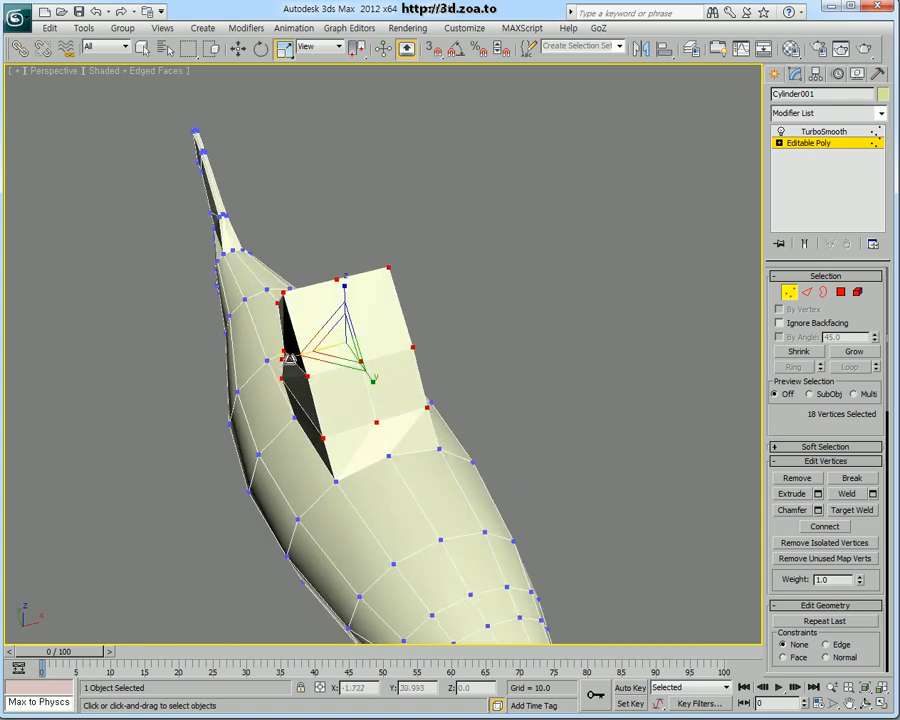
left_click_drag(289, 357, 444, 335)
middle_click_drag(481, 329, 494, 295, "alt")
Taper the dorsal fin towards its tip by narrowing its upper vertices along X, with the six tip vertices at 43 percent
left_click_drag(472, 305, 356, 348)
middle_click_drag(356, 348, 310, 383, "alt")
left_click_drag(289, 347, 327, 344)
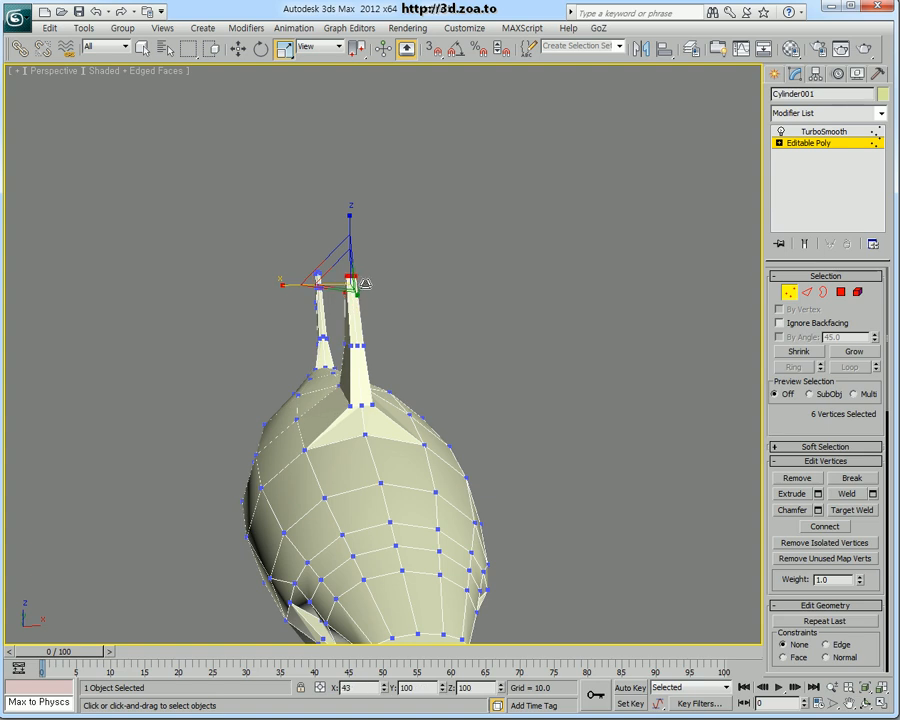
Select the four body vertices on both sides of the dorsal fin's base and scale them inward along X
middle_click_drag(439, 285, 388, 454, "alt")
scroll(394, 352, "up", 8)
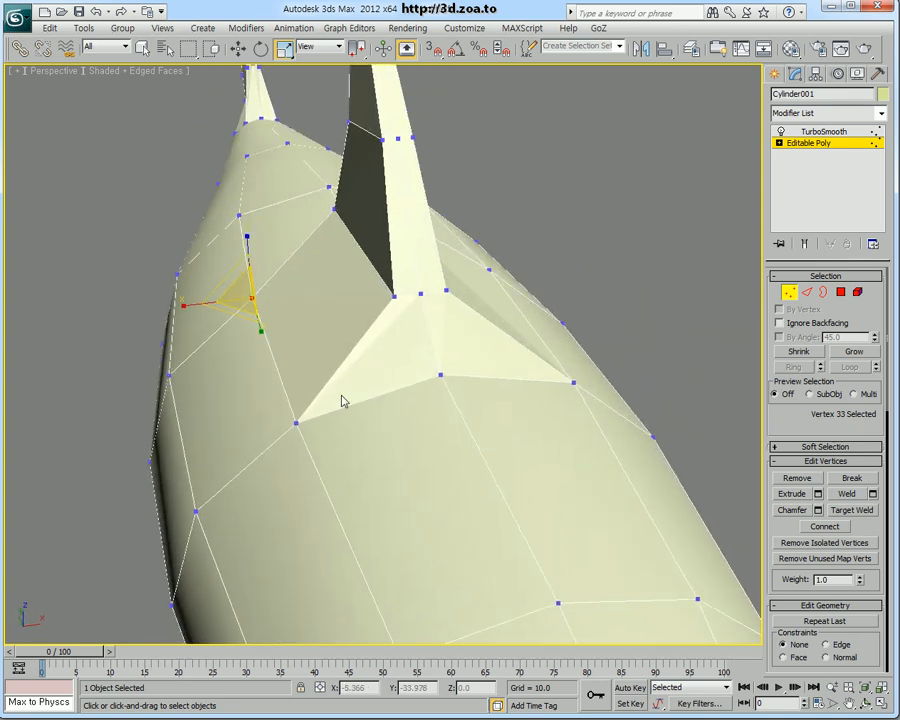
left_click(297, 424, "ctrl")
middle_click_drag(293, 422, 516, 374, "alt")
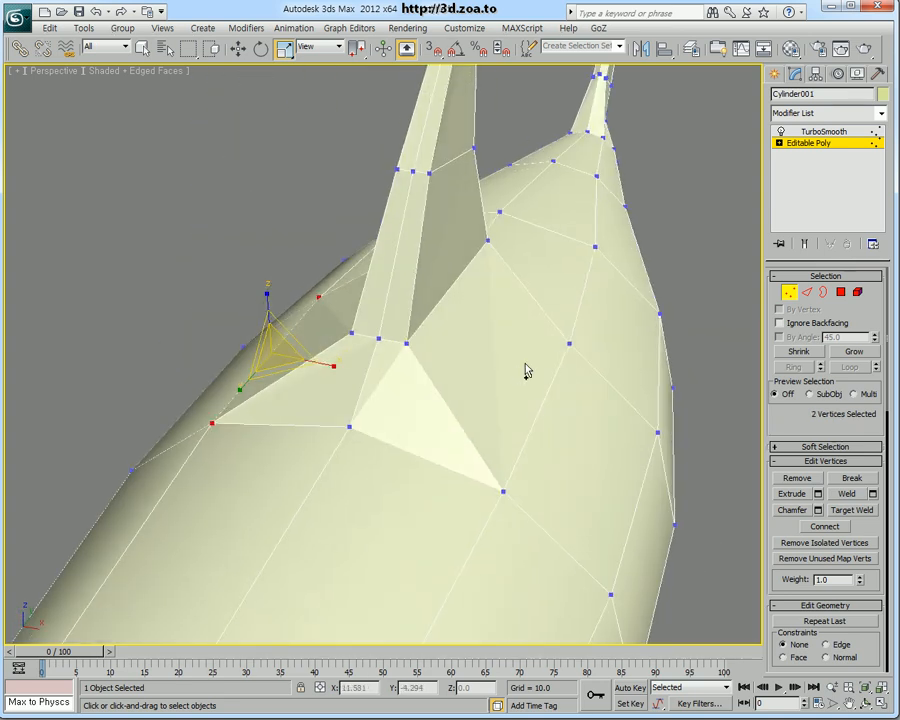
left_click(570, 342, "ctrl")
left_click(504, 491, "ctrl")
middle_click_drag(504, 491, 483, 415, "alt")
left_click_drag(348, 385, 400, 378)
middle_click_drag(400, 378, 424, 417, "alt")
left_click_drag(346, 381, 350, 384)
Raise the four vertices beside the dorsal fin's base slightly along Z
middle_click_drag(350, 384, 546, 411, "alt")
key("w")
left_click_drag(448, 325, 448, 314)
middle_click_drag(444, 334, 557, 500, "alt")
Select the four vertices one row lower on both flanks below the dorsal fin, narrow them along X and raise them along Z
scroll(420, 476, "down", 8)
scroll(408, 474, "up", 4)
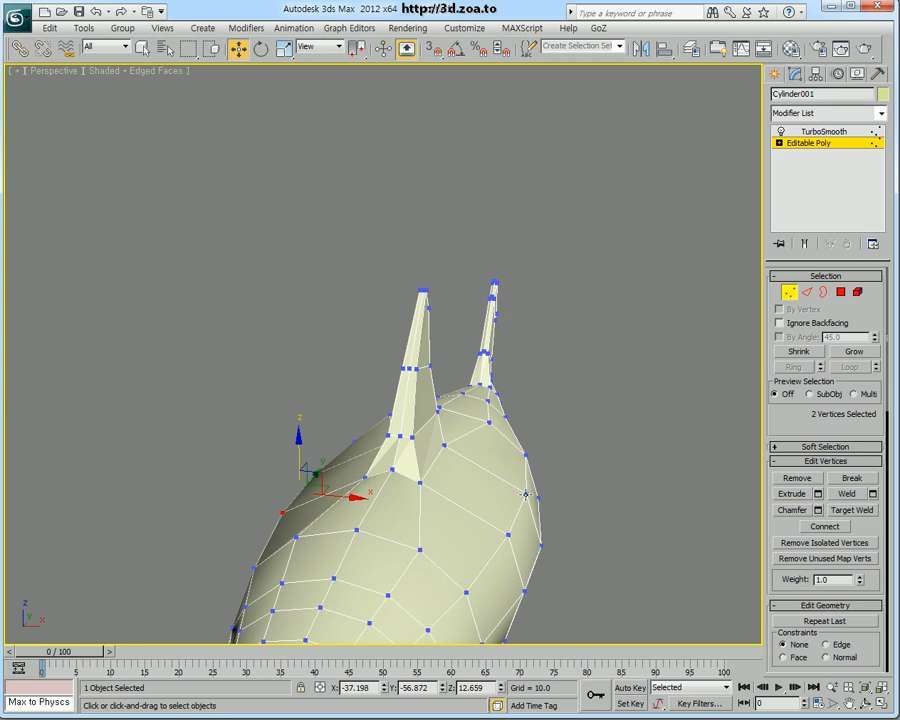
left_click(508, 534, "ctrl")
middle_click_drag(508, 534, 522, 504, "alt")
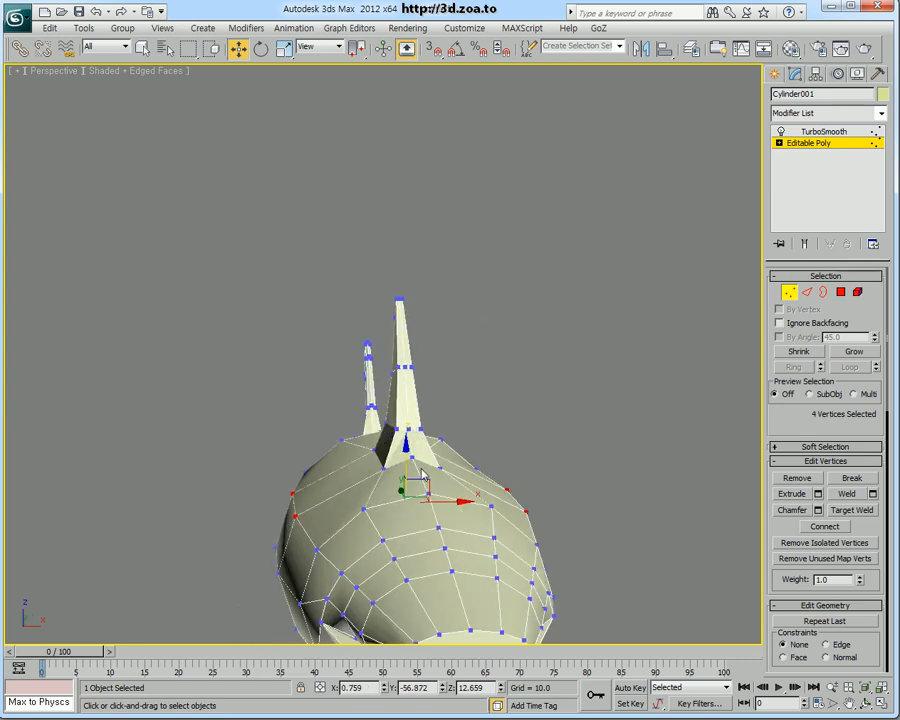
key("r")
left_click_drag(412, 460, 451, 492)
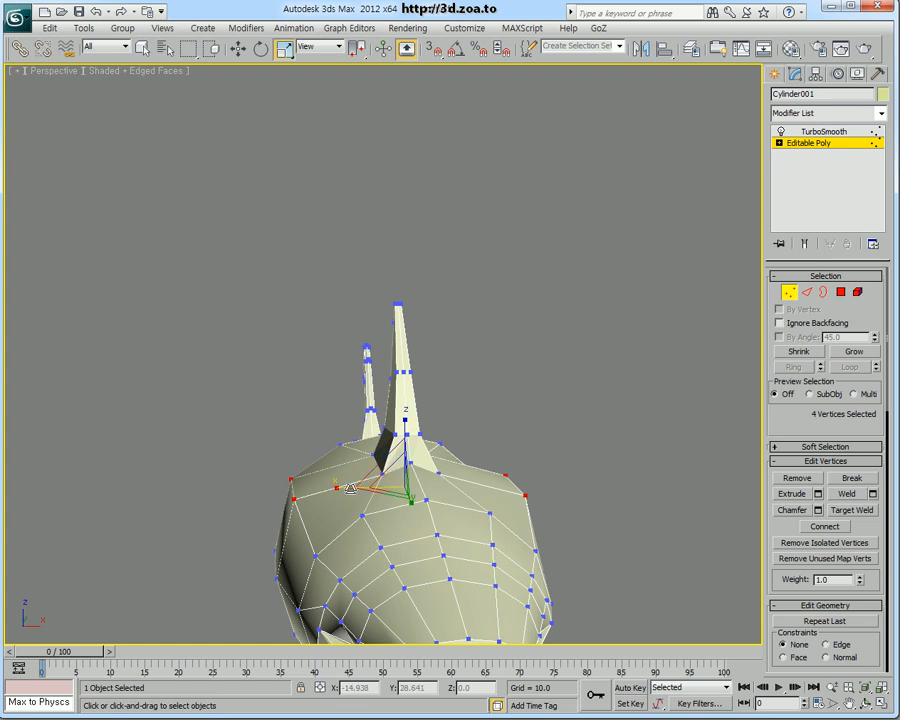
left_click_drag(352, 488, 361, 486)
mouse_move(359, 482)
middle_mouse_down("alt")
mouse_move(494, 540)
mouse_move(598, 480)
mouse_move(632, 532)
mouse_move(593, 497)
mouse_move(470, 490)
mouse_move(368, 516)
mouse_move(500, 485)
mouse_move(333, 500)
mouse_move(368, 480)
middle_mouse_up("alt")
key("w")
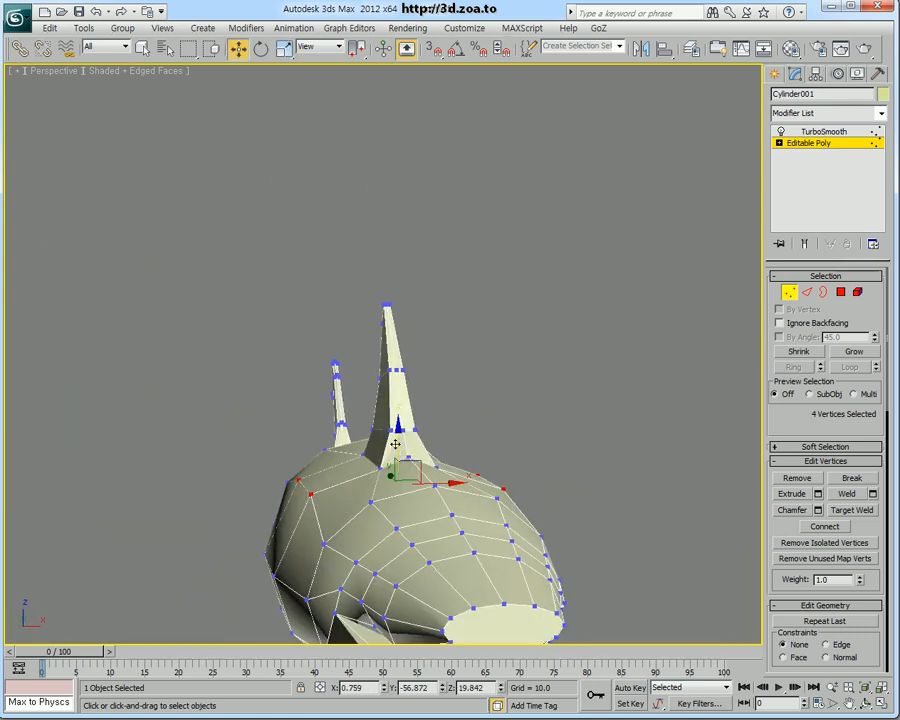
left_click_drag(398, 436, 398, 434)
Leave vertex editing and inspect the shark with the TurboSmooth end result toggled on, then off again
middle_click_drag(398, 434, 560, 480, "alt")
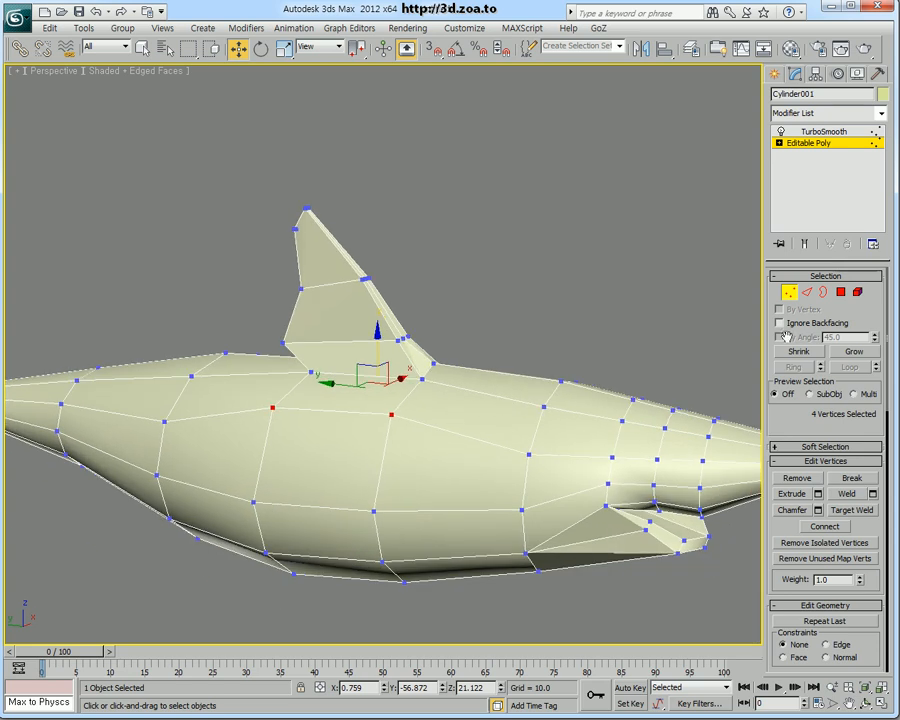
left_click(790, 293)
left_click(802, 245)
middle_click_drag(560, 385, 630, 459, "alt")
middle_click_drag(709, 384, 760, 358, "alt")
left_click(805, 246)
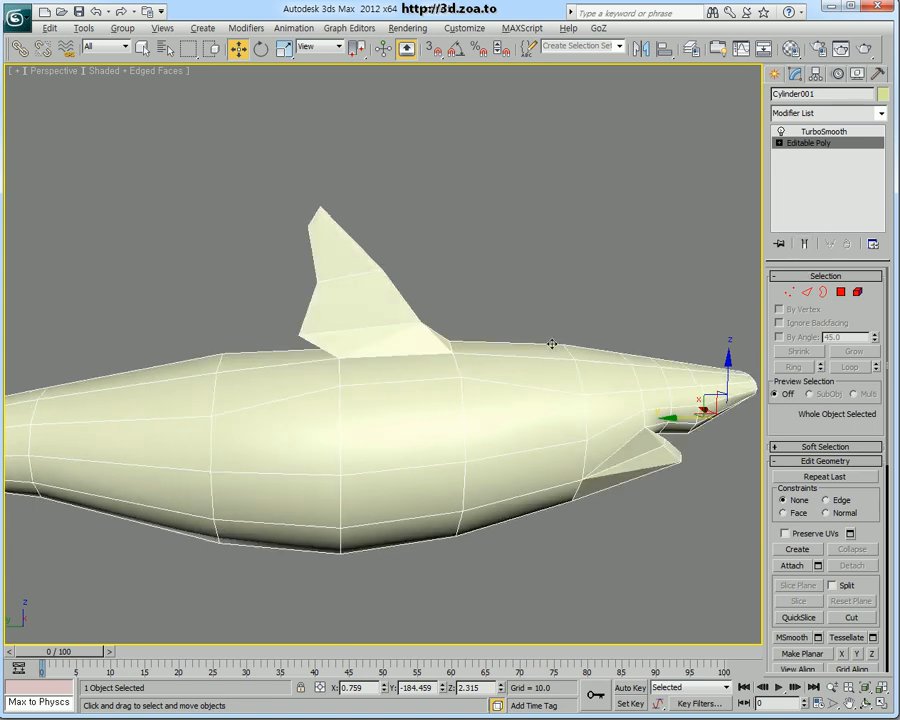
middle_click_drag(631, 312, 559, 356, "alt")
Select the 12-vertex ring just in front of the tail in the side view and move it slightly towards the tail
key("alt+w")
middle_click_drag(231, 480, 286, 468)
scroll(285, 465, "down", 3)
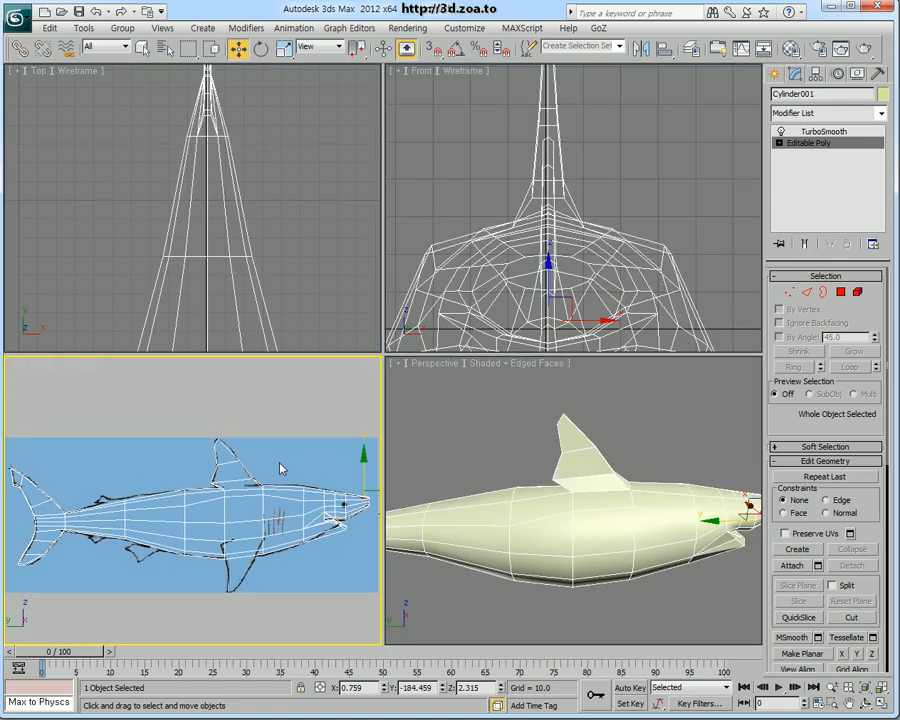
scroll(311, 490, "up", 2)
scroll(170, 494, "up", 2)
key("alt+w")
scroll(342, 368, "up", 1)
scroll(342, 368, "down", 1)
key("alt+w")
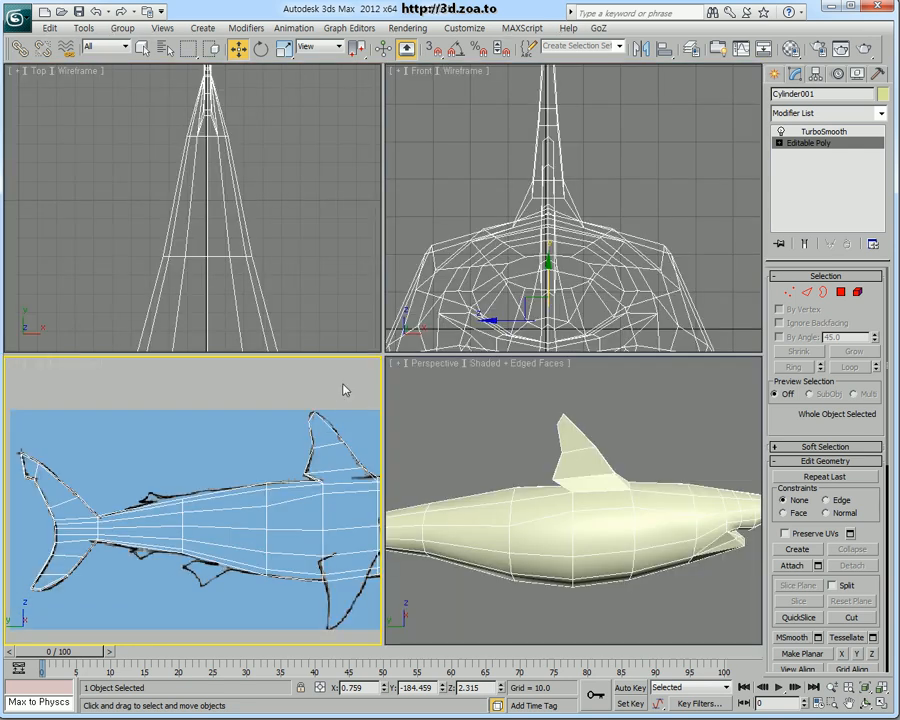
scroll(498, 470, "up", 2)
scroll(207, 521, "up", 4)
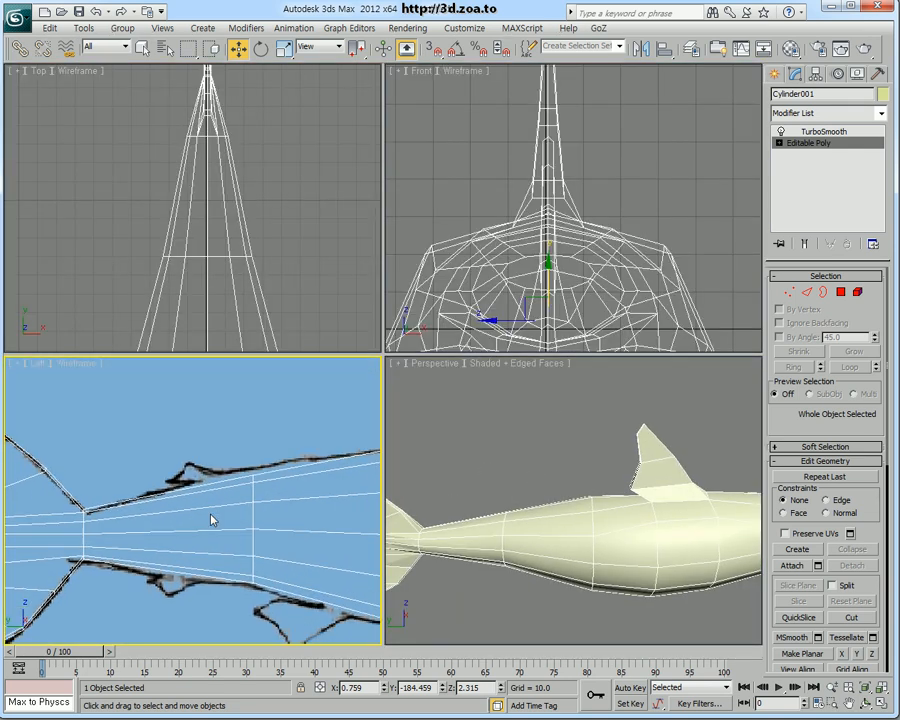
key("alt+w")
scroll(311, 453, "down", 3)
scroll(404, 420, "up", 2)
left_click(789, 291)
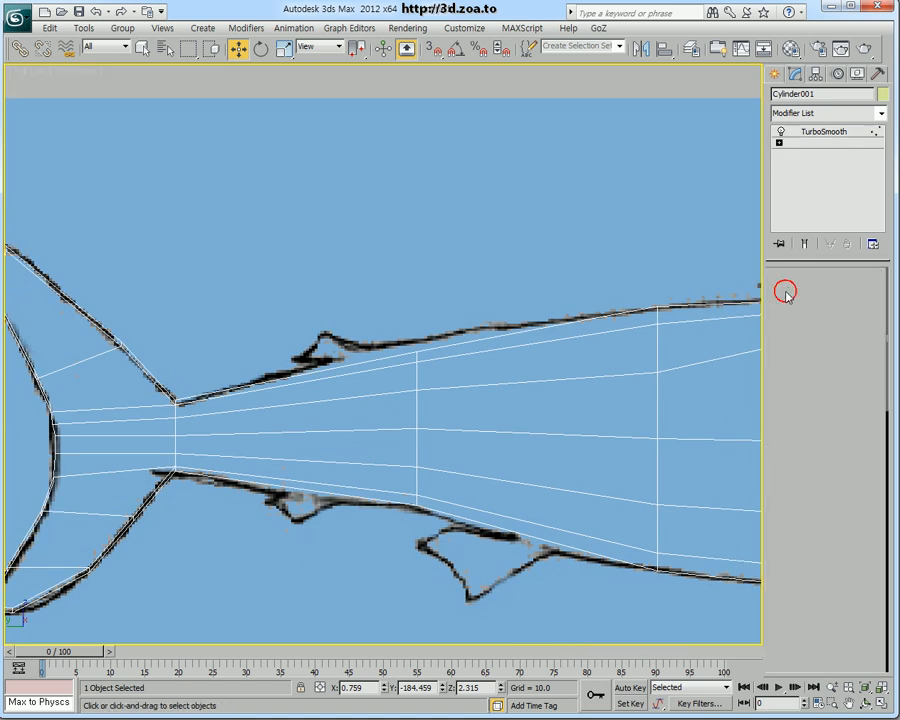
left_click_drag(391, 317, 478, 524)
left_click_drag(459, 432, 435, 428)
middle_click_drag(424, 416, 442, 414)
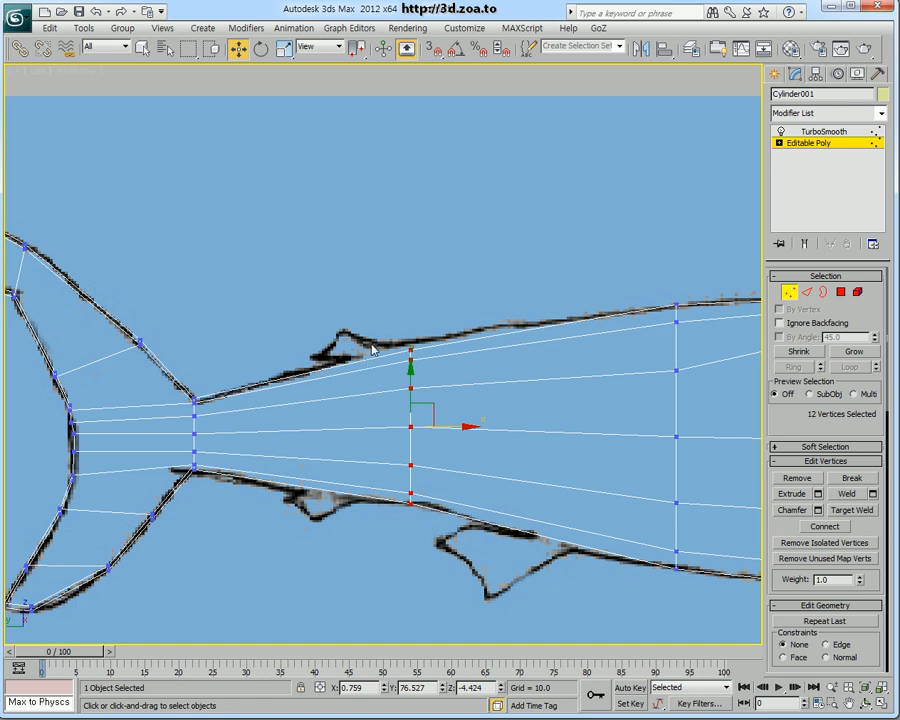
Connect the 12 lengthwise edges between the tail joint and the moved ring with 1 segment and a slide of -50
left_click(806, 292)
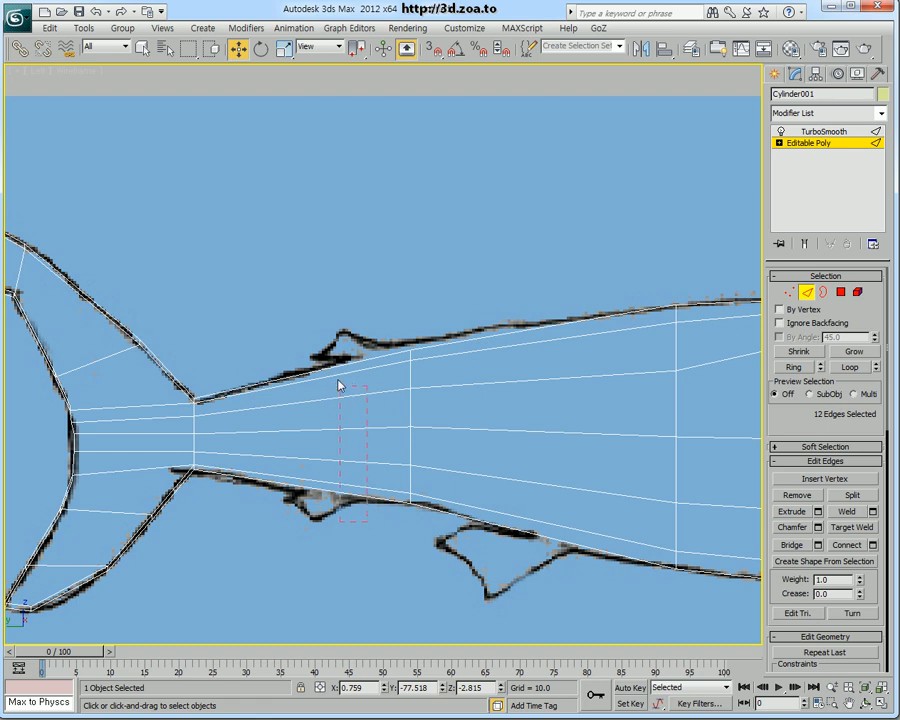
left_click_drag(344, 394, 322, 336)
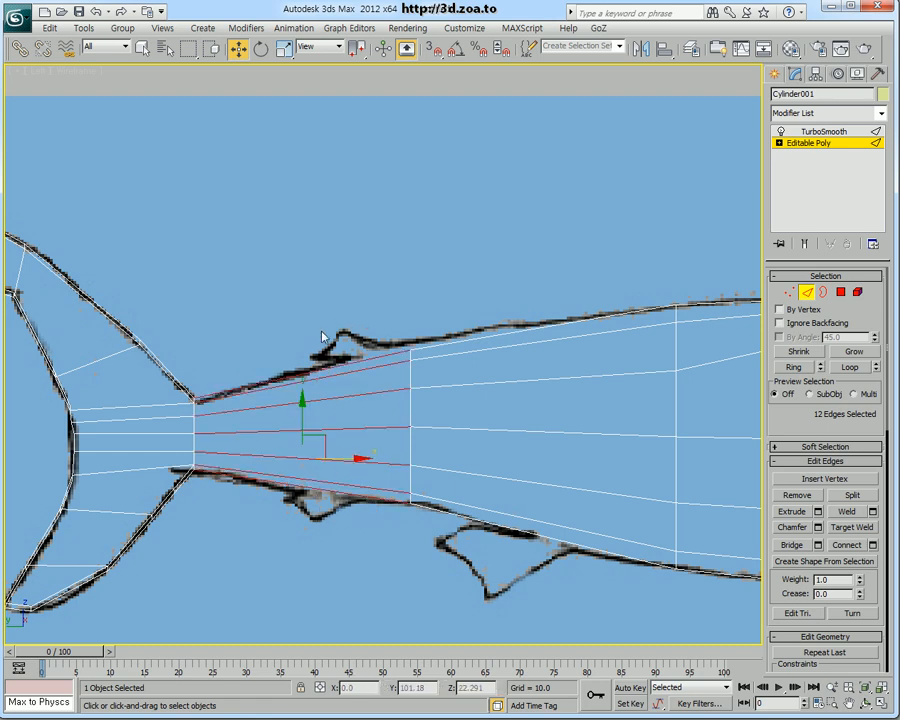
left_click(873, 545)
left_click_drag(496, 372, 356, 408)
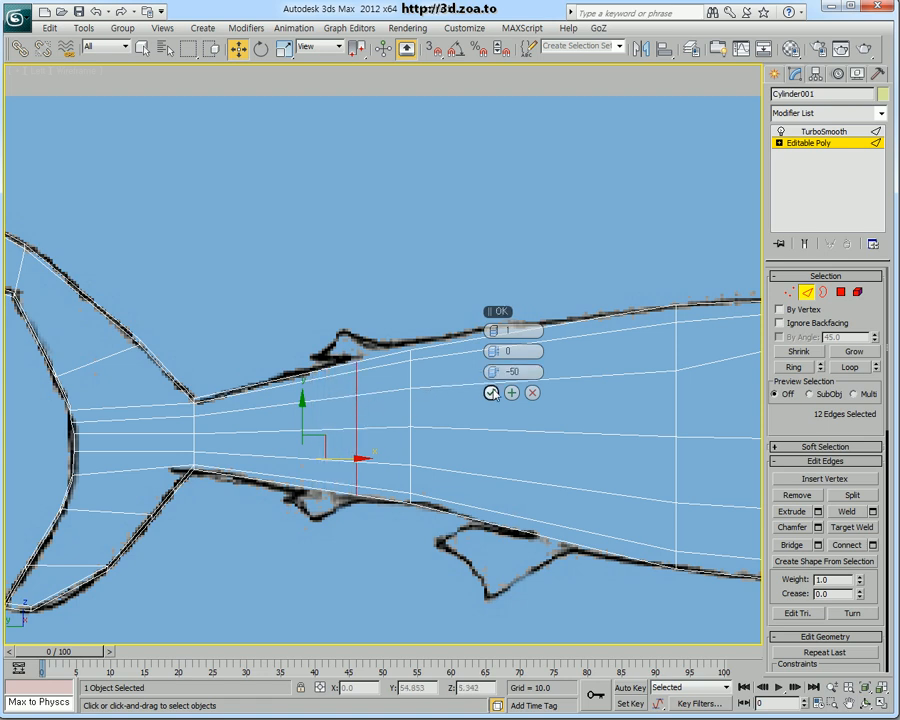
left_click(491, 393)
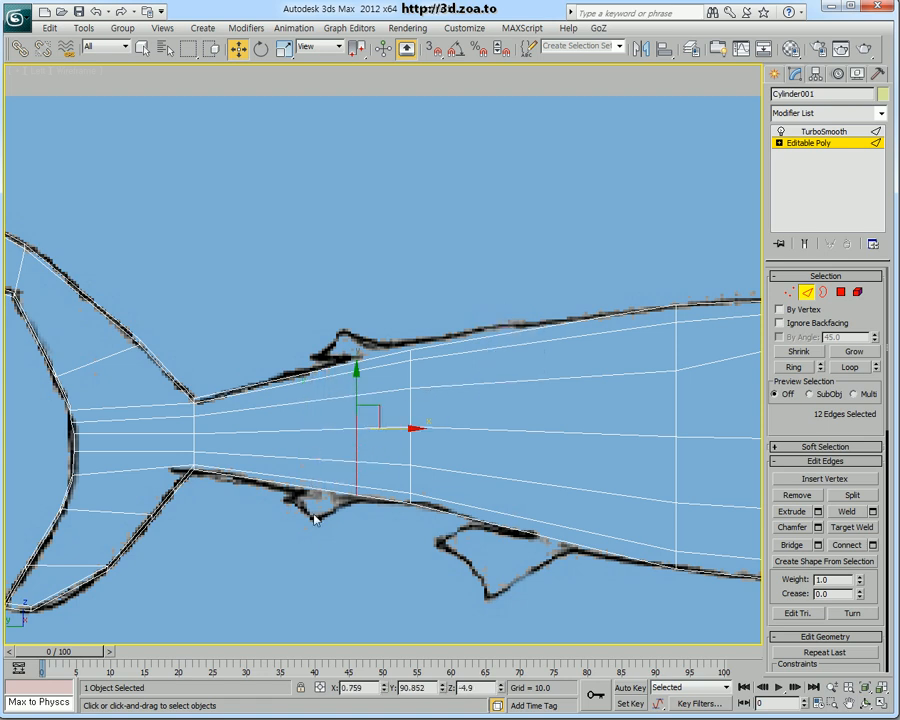
Connect the 12 edges between the tail joint and the new edge loop with 1 segment and a slide of 38
left_click_drag(284, 368, 284, 366)
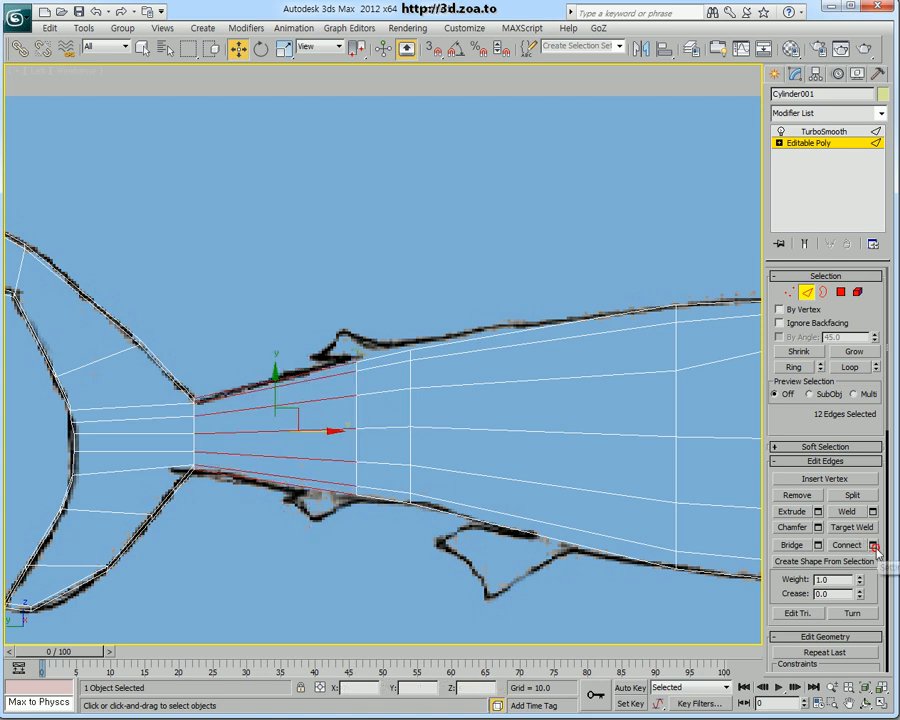
left_click(872, 545)
left_click_drag(535, 375, 742, 384)
left_click(492, 393)
Connect the 12 lengthwise edges above the larger lower rear fin with 2 segments, a pinch of -33 and a slide of -21
middle_click_drag(474, 476, 466, 558, "alt")
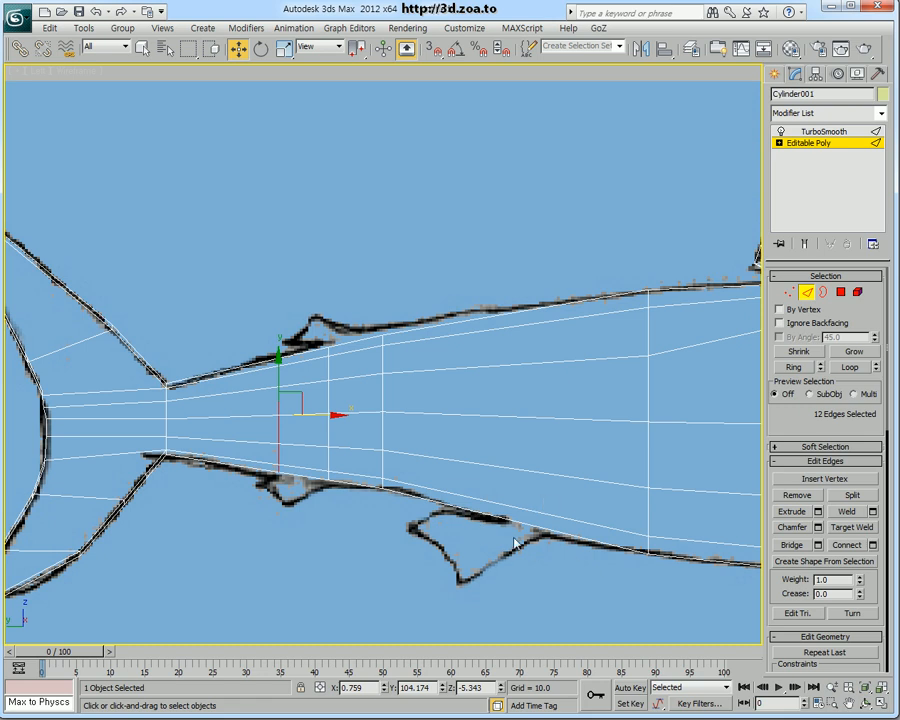
middle_click_drag(546, 442, 502, 438)
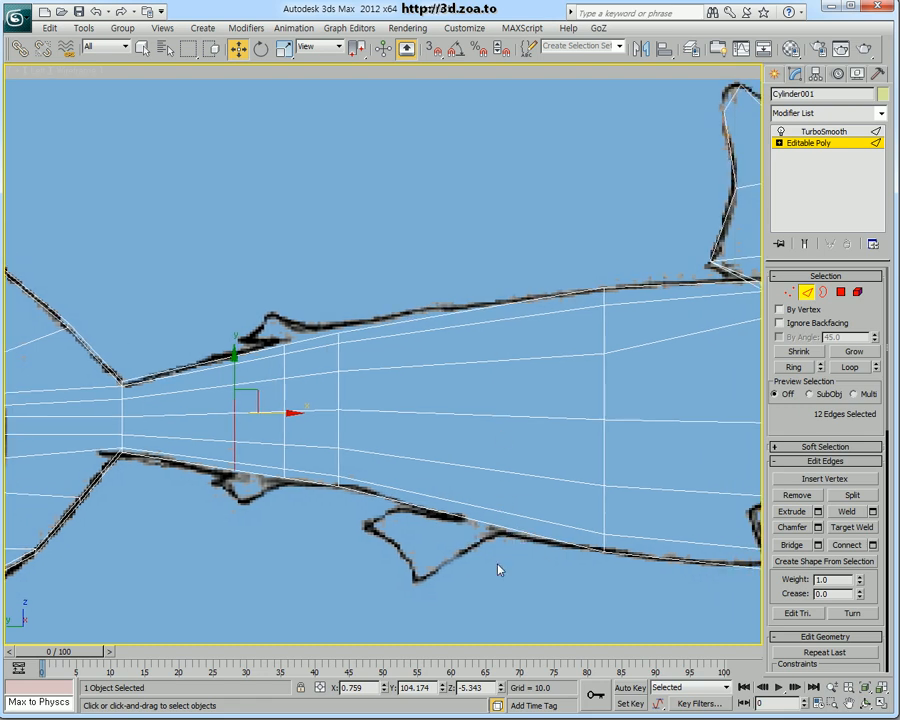
left_click(483, 320)
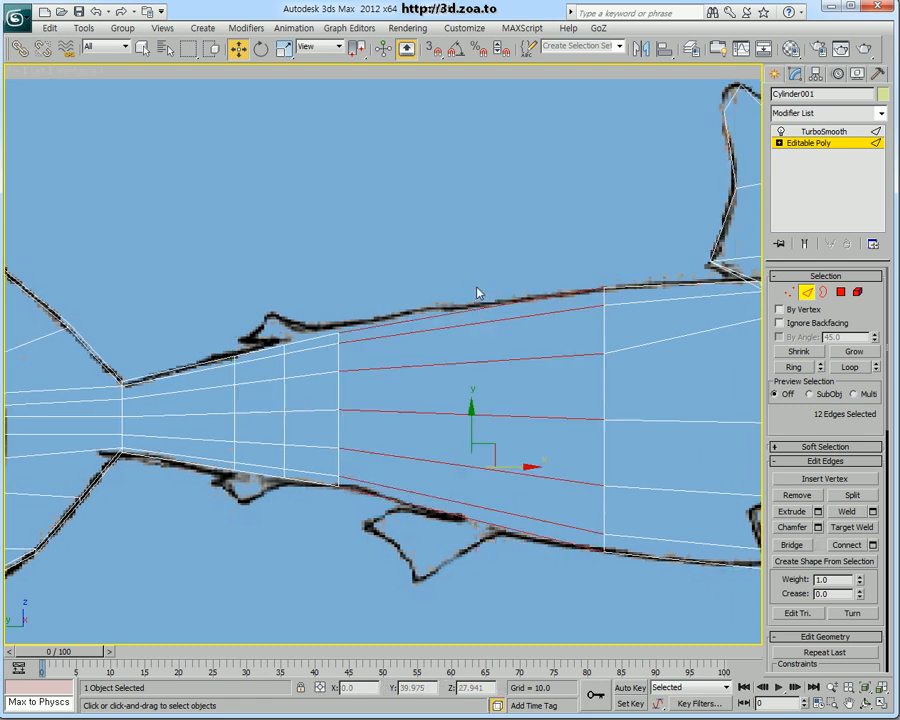
left_click(872, 545)
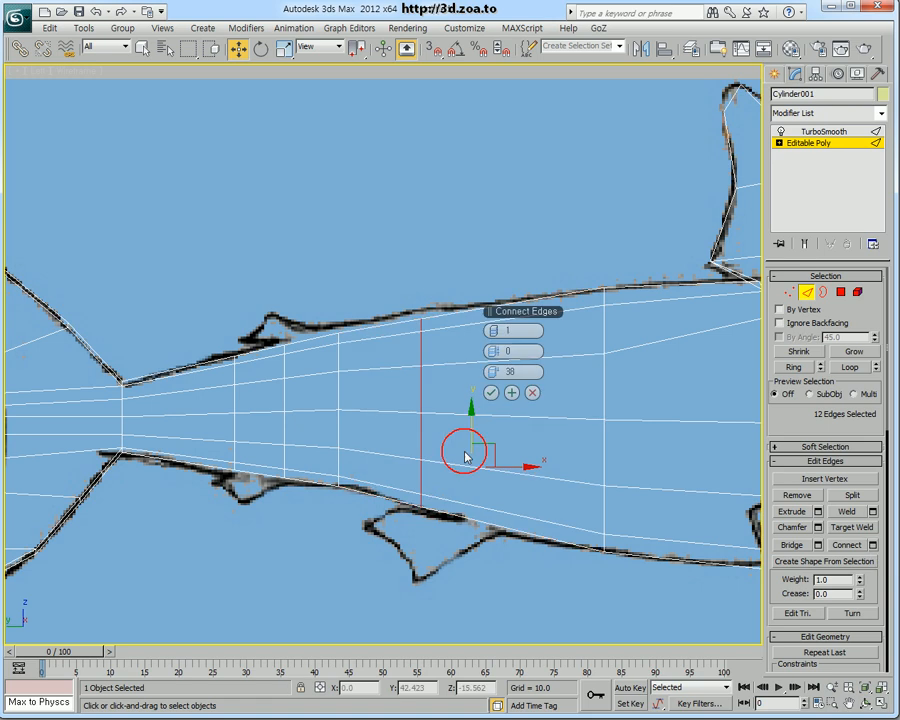
right_click(493, 372)
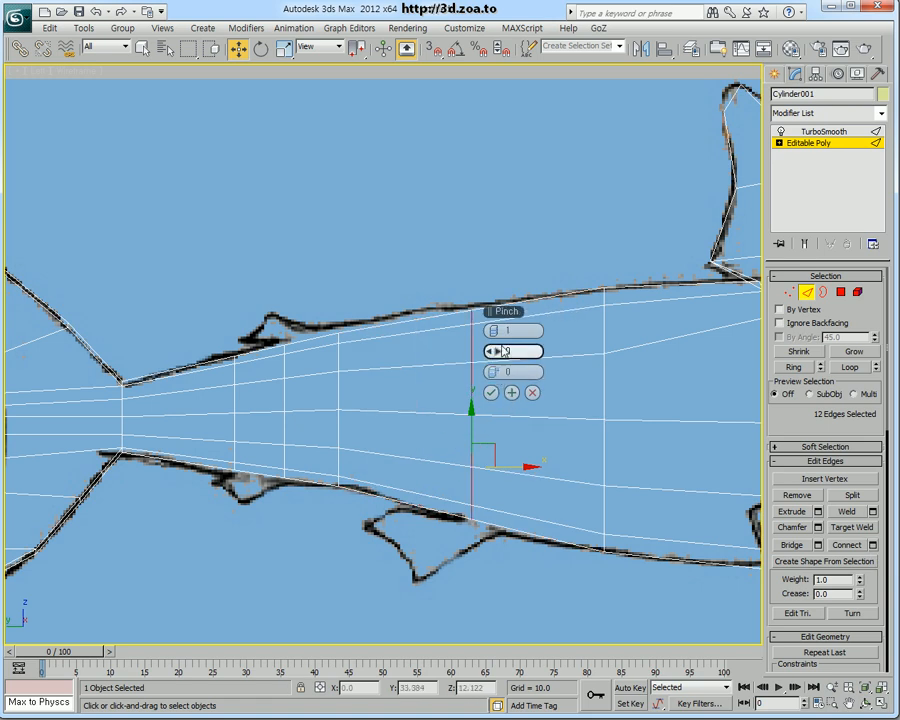
left_click(497, 333)
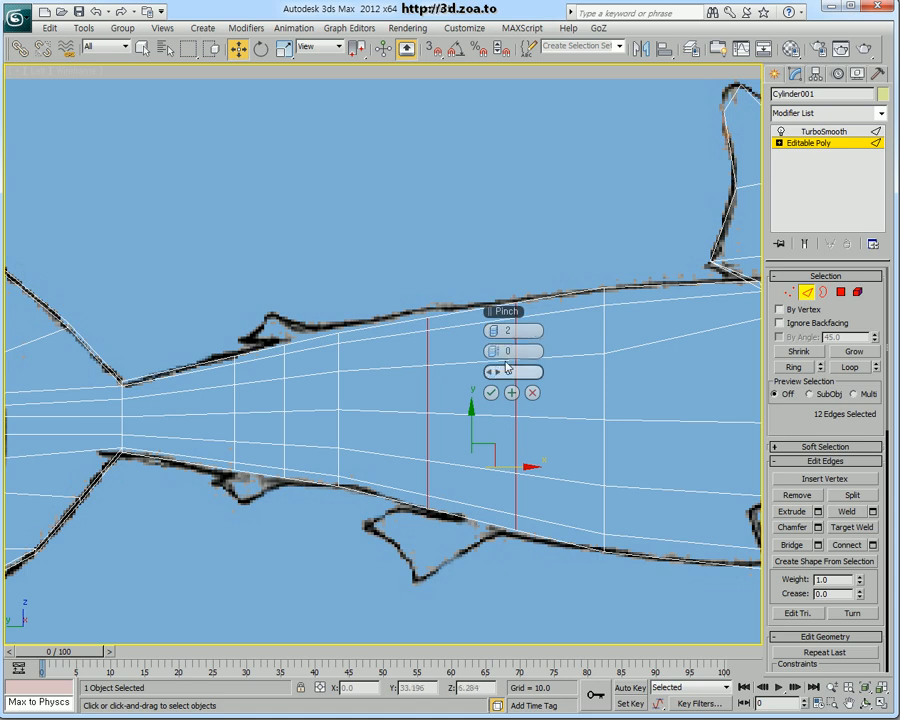
left_click_drag(502, 355, 405, 372)
left_click_drag(497, 372, 439, 375)
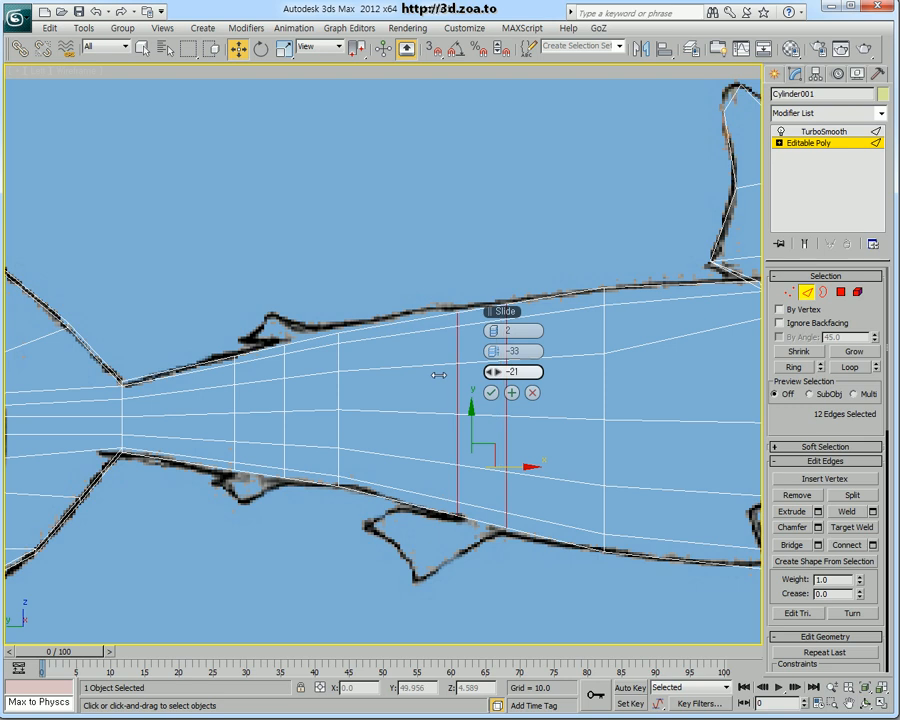
left_click(490, 394)
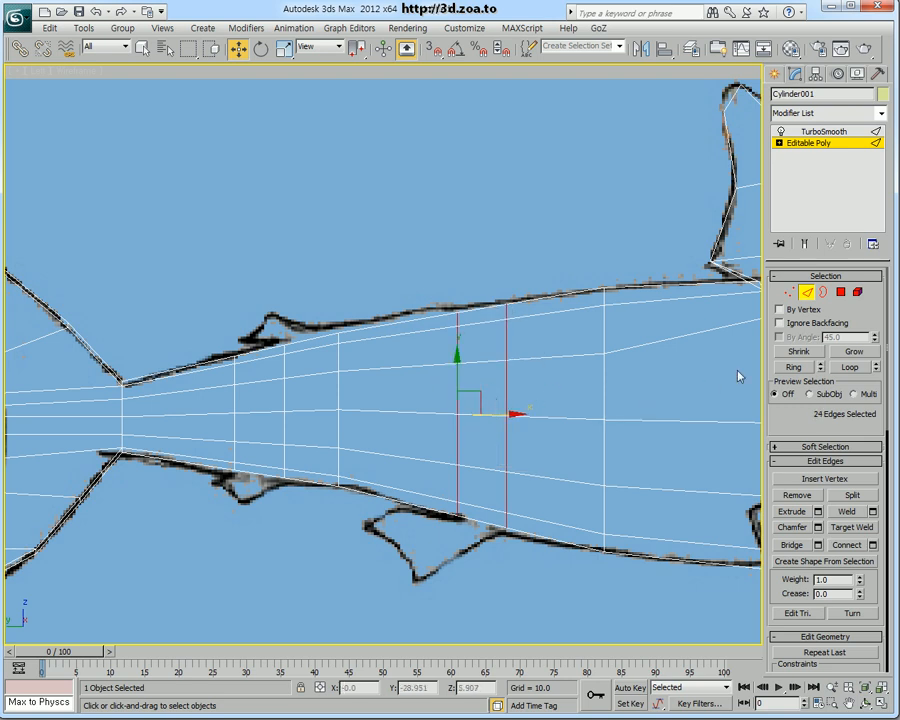
Try to scale the two middle belly polygons between the two new edge loops
left_click(840, 293)
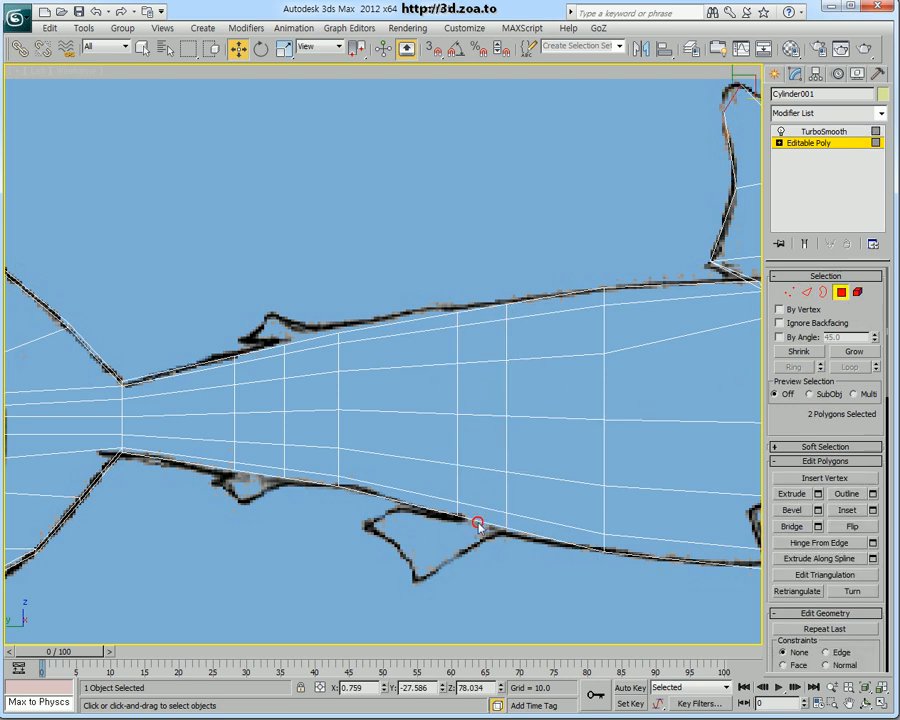
key("alt+w")
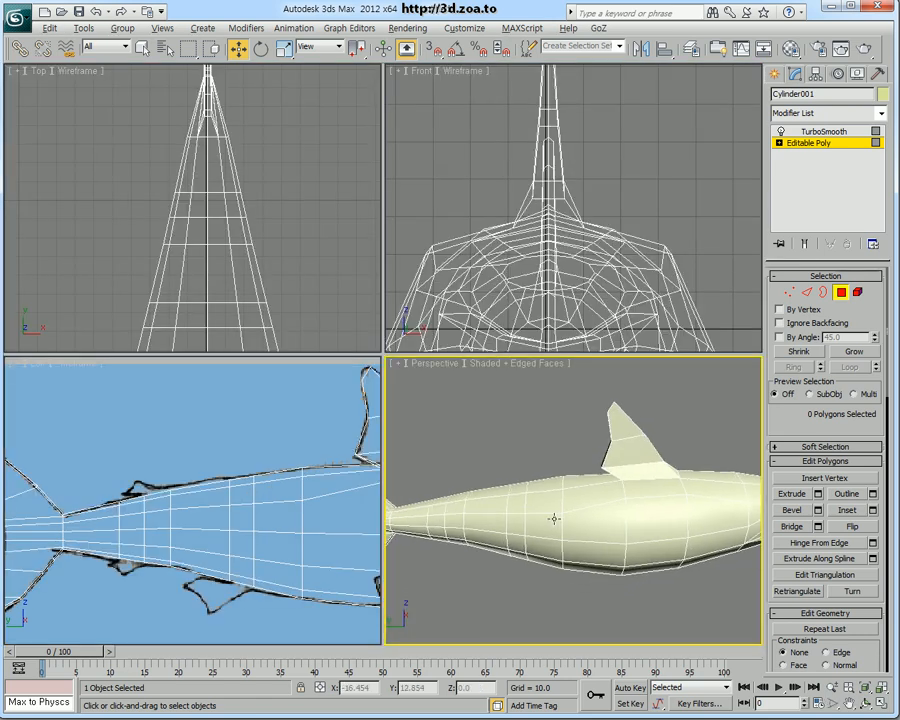
middle_click_drag(557, 518, 538, 458, "alt")
right_click(240, 606)
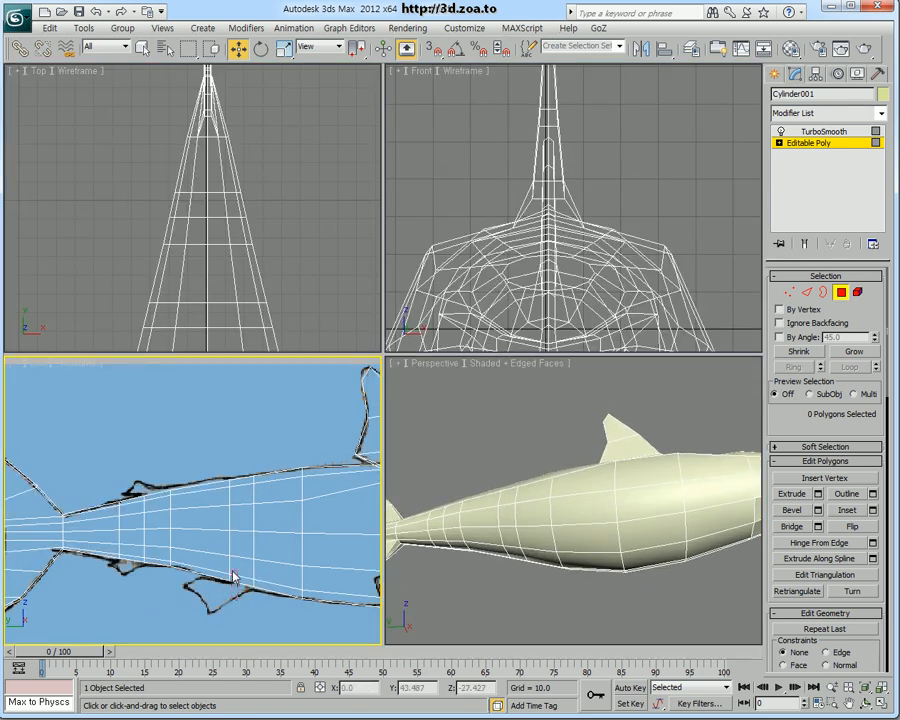
left_click_drag(233, 573, 246, 574)
middle_click_drag(497, 576, 470, 521, "alt")
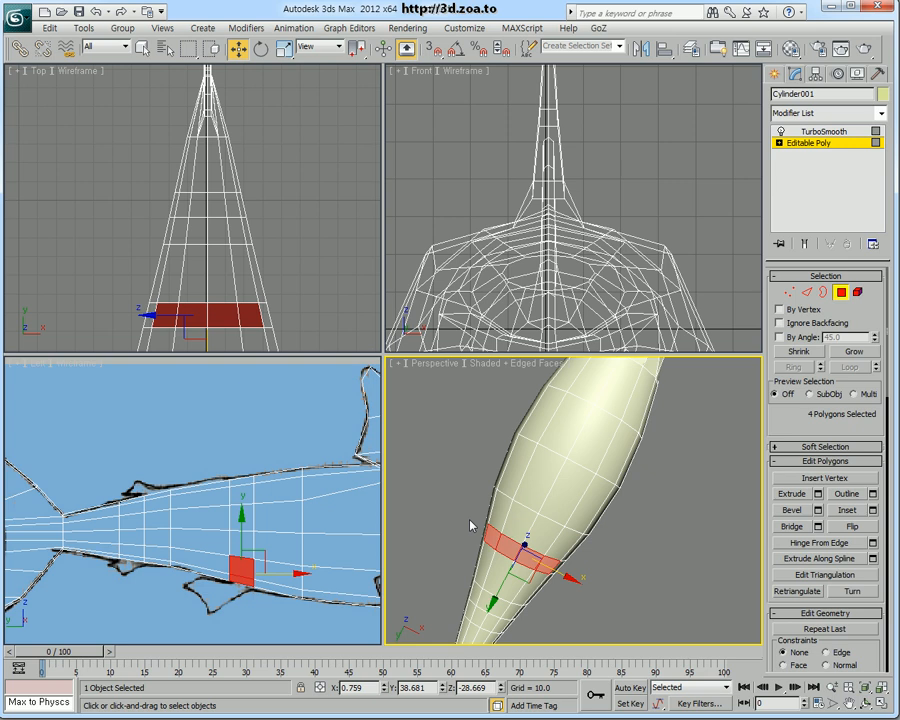
left_click(530, 559)
left_click(512, 550, "ctrl")
middle_click_drag(512, 552, 530, 592, "alt")
key("alt+w")
middle_click_drag(451, 525, 326, 426, "alt")
scroll(302, 406, "up", 5)
key("r")
left_click_drag(346, 402, 373, 404)
key("ctrl+z")
Try to cut a new edge across the belly polygons between the two new loops in vertex editing
middle_click_drag(412, 440, 375, 470, "alt")
left_click(590, 473)
left_click(370, 404)
left_click(589, 518)
middle_click_drag(478, 476, 530, 478, "alt")
left_click(789, 294)
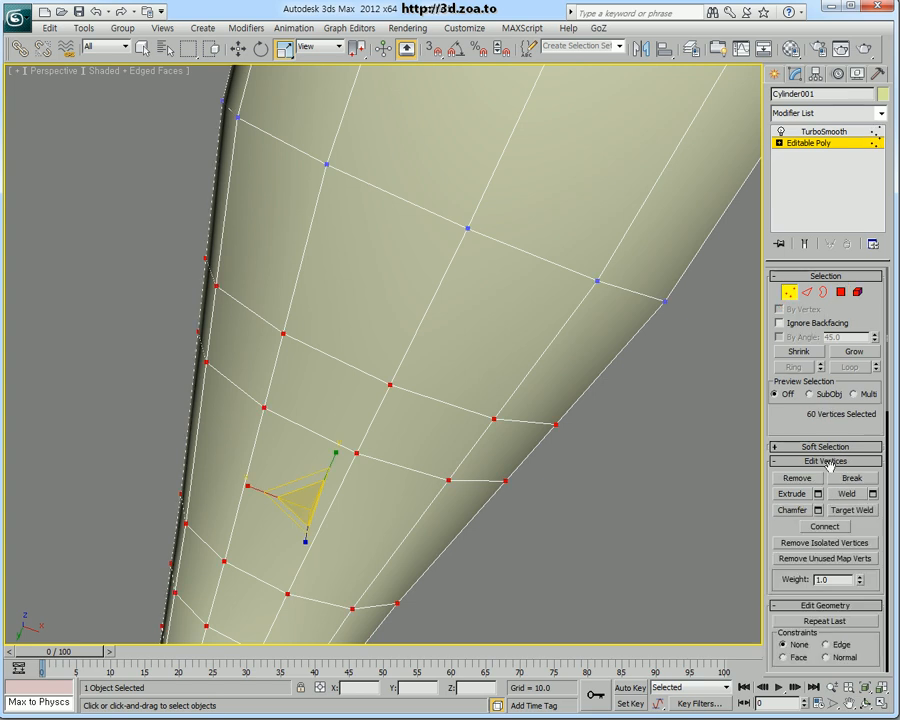
left_click_drag(877, 525, 873, 243)
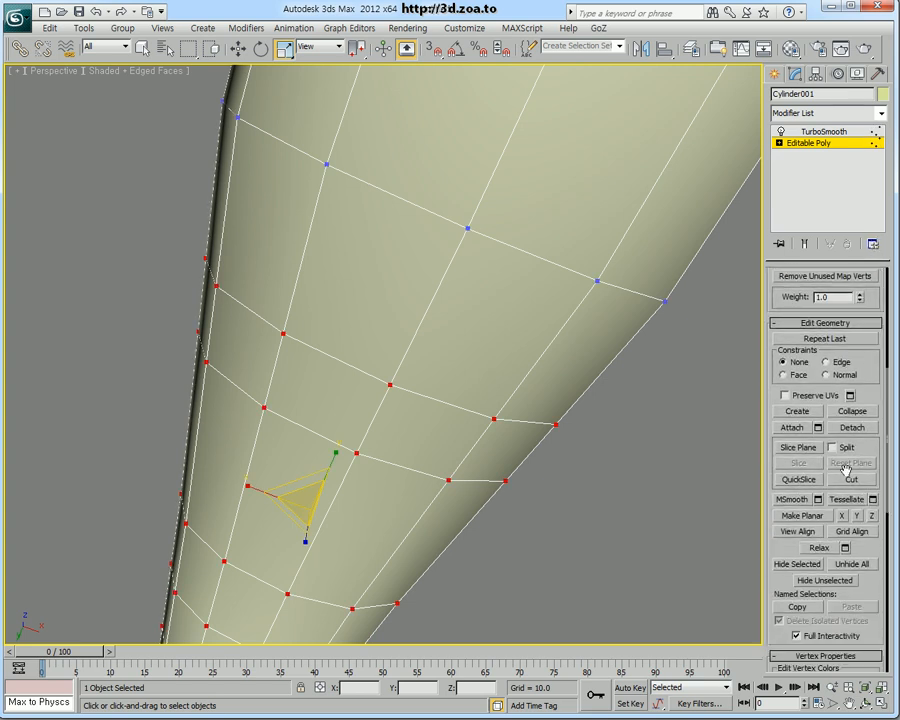
left_click(692, 519)
key("alt+c")
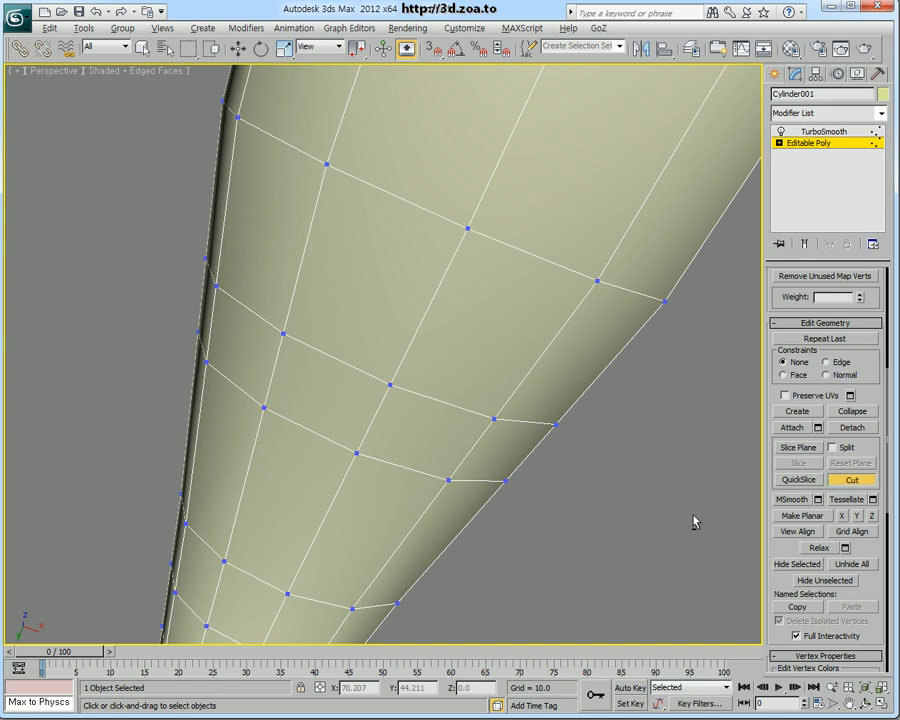
left_click(390, 463)
left_click(430, 400)
right_click(598, 500)
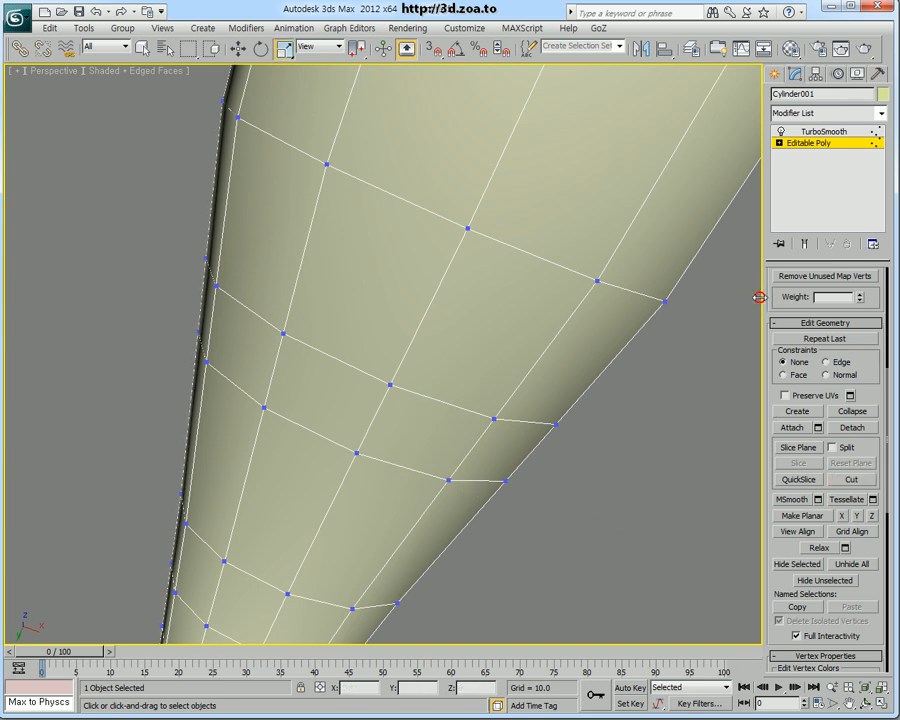
Widen the command panel to two columns and connect the four middle crosswise belly edges with 1 segment, pinch 0 and slide 0
left_click_drag(765, 296, 634, 296)
left_click(677, 293)
left_click(328, 446)
left_click(327, 393, "ctrl")
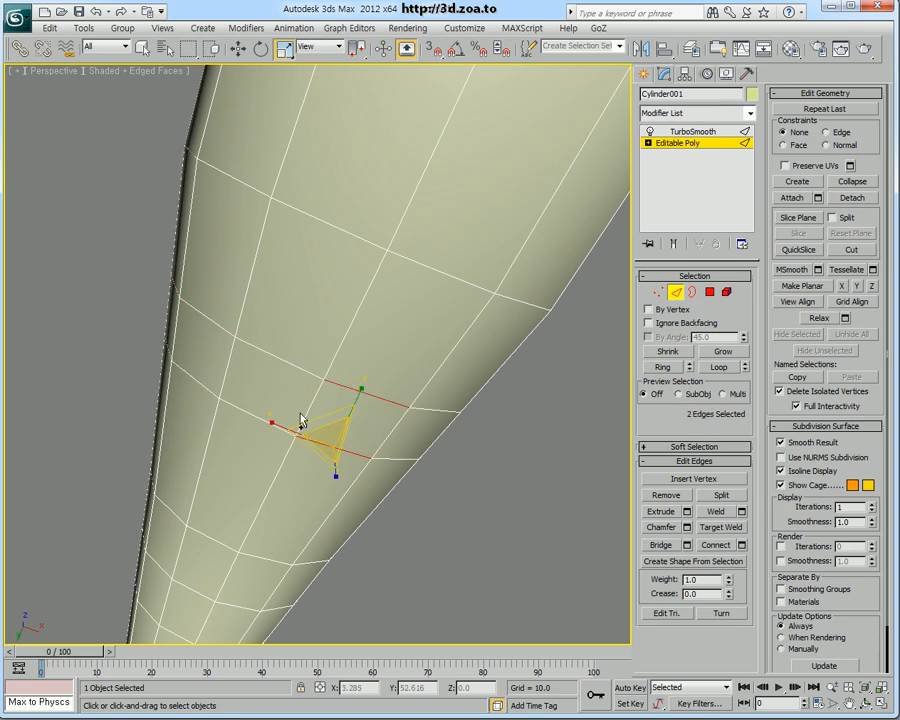
left_click(275, 368, "ctrl")
left_click(353, 385, "ctrl")
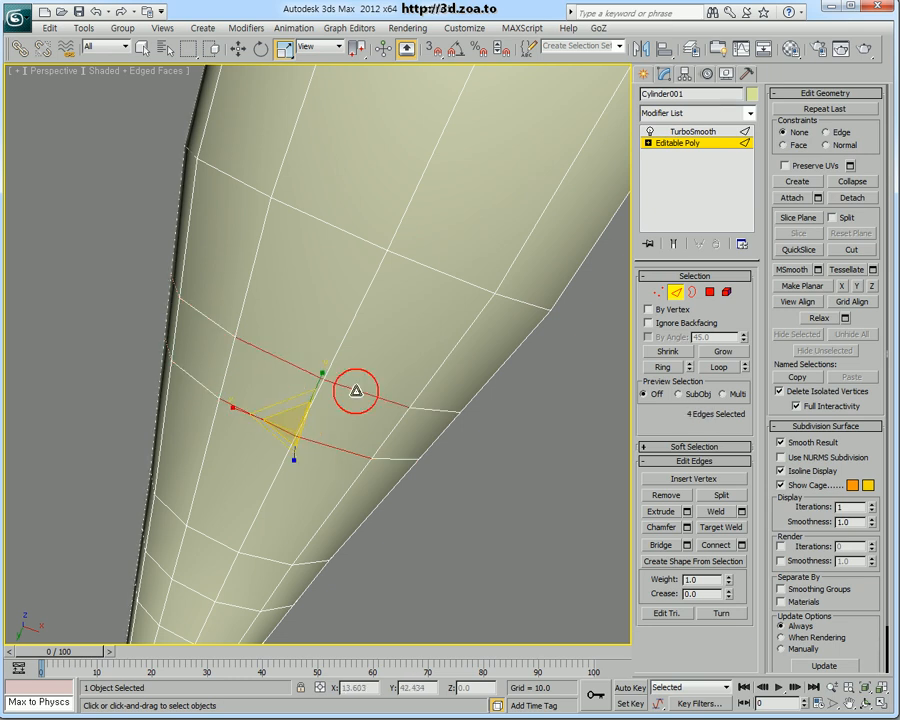
left_click(741, 545)
left_click_drag(411, 368, 413, 368)
right_click(409, 371)
right_click(412, 331)
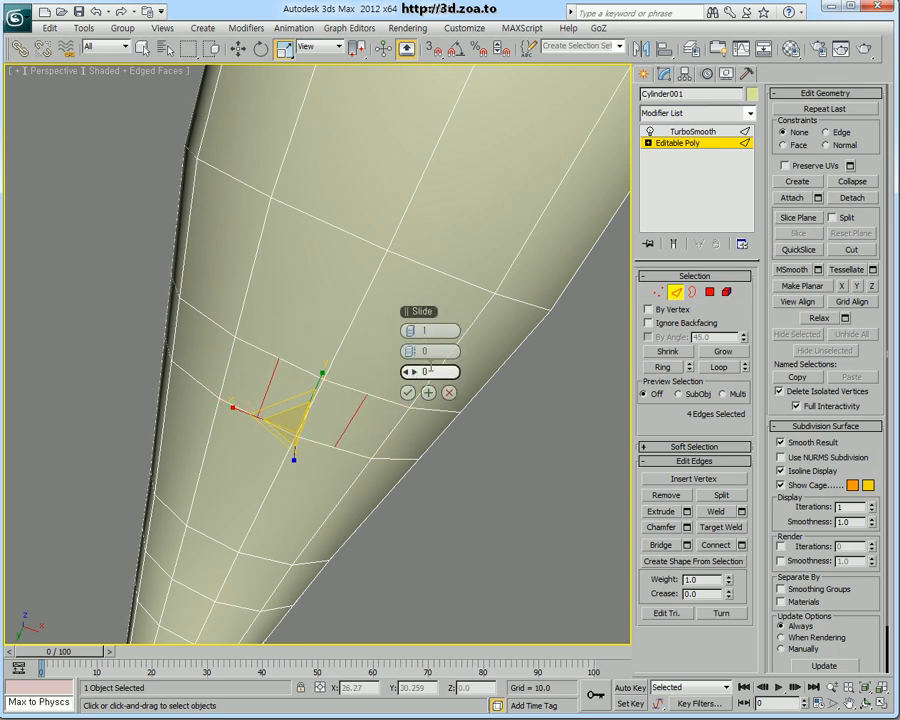
mouse_move(414, 373)
left_mouse_down()
mouse_move(450, 370)
mouse_move(386, 364)
mouse_move(415, 370)
mouse_move(421, 353)
left_mouse_up()
right_click(415, 370)
left_click(424, 352)
left_click_drag(492, 350, 392, 362)
right_click(406, 352)
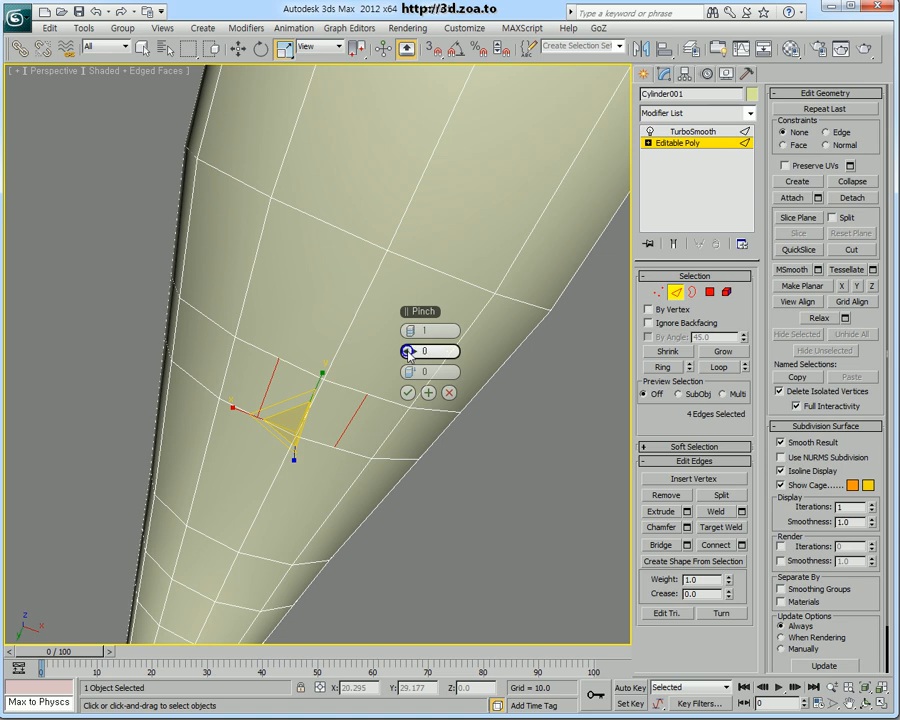
left_click(408, 393)
Select the four end vertices of the two new belly edges and move them slightly down
middle_click_drag(392, 416, 368, 445, "alt")
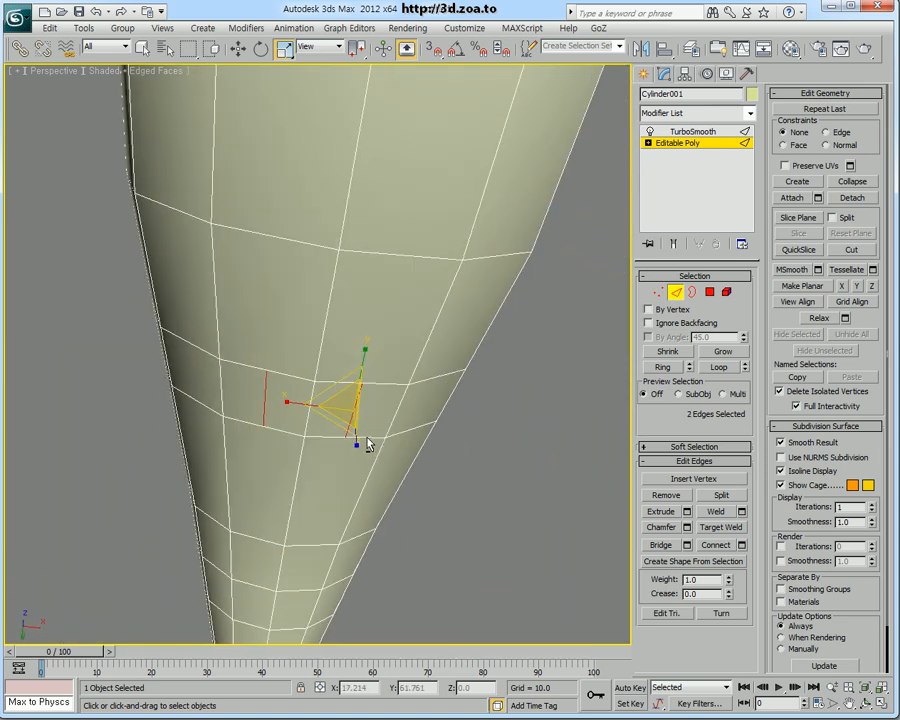
left_click(658, 292)
left_click(267, 373)
left_click(264, 428, "ctrl")
left_click(361, 385, "ctrl")
left_click(346, 438, "ctrl")
middle_click_drag(342, 438, 281, 446, "alt")
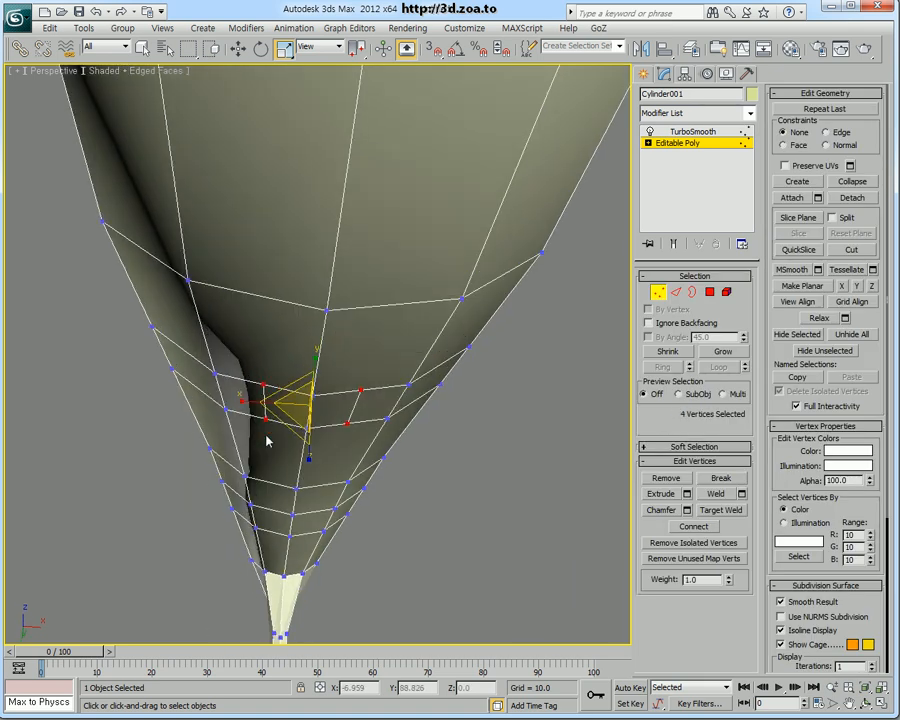
middle_click_drag(256, 400, 290, 410, "alt")
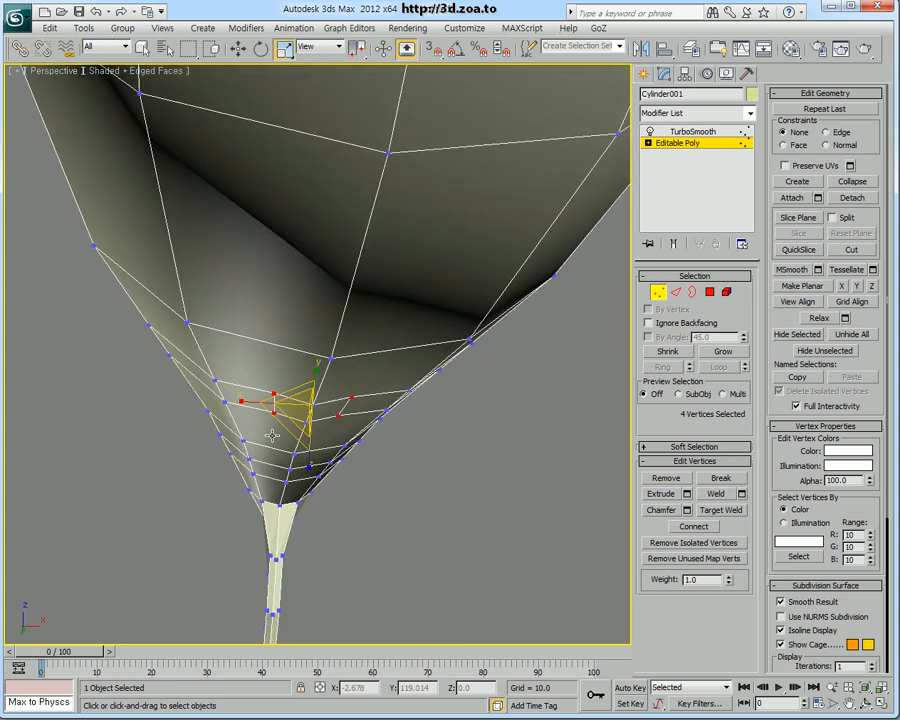
key("w")
left_click_drag(311, 380, 310, 391)
Select the two narrow belly polygons between the new edges and extrude them 6.044 twice
middle_click_drag(310, 391, 576, 360, "alt")
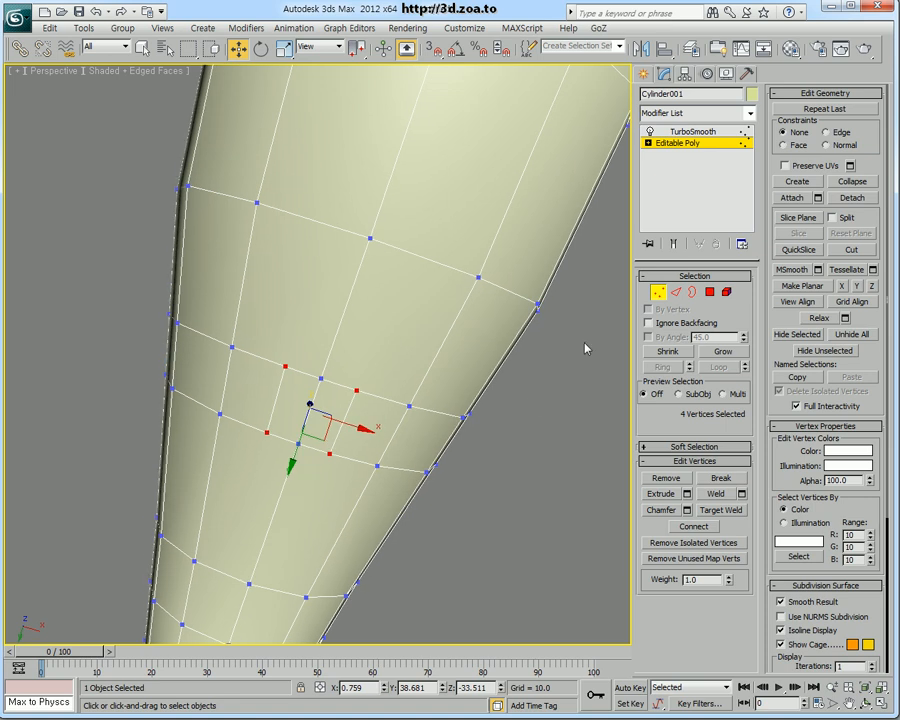
left_click(710, 292)
left_click(273, 400)
left_click(301, 426, "ctrl")
middle_click_drag(301, 426, 432, 462, "alt")
key("alt+w")
middle_click(206, 488)
key("alt+w")
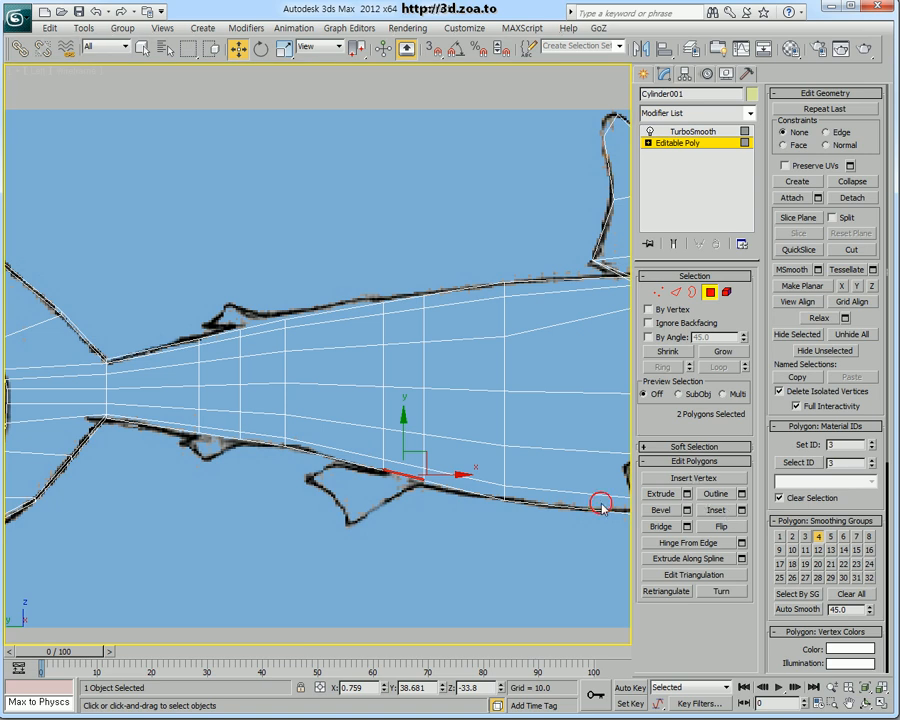
left_click(687, 494)
left_click_drag(407, 360, 408, 357)
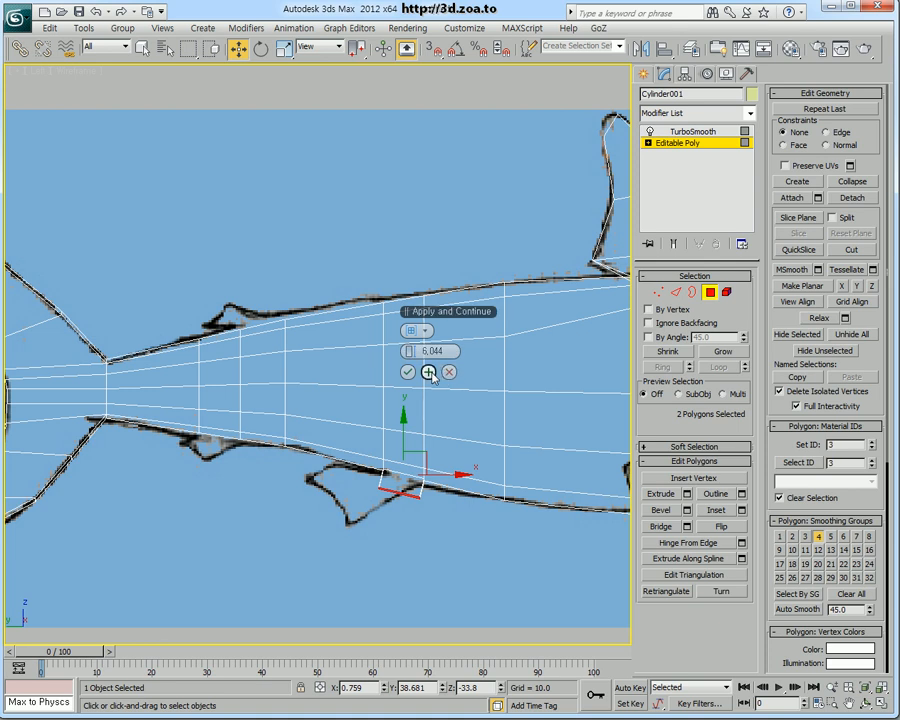
left_click(430, 372)
left_click(408, 372)
Move the extruded fin's vertices in the side view to match the drawn outline of the larger lower rear fin
scroll(413, 408, "up", 4)
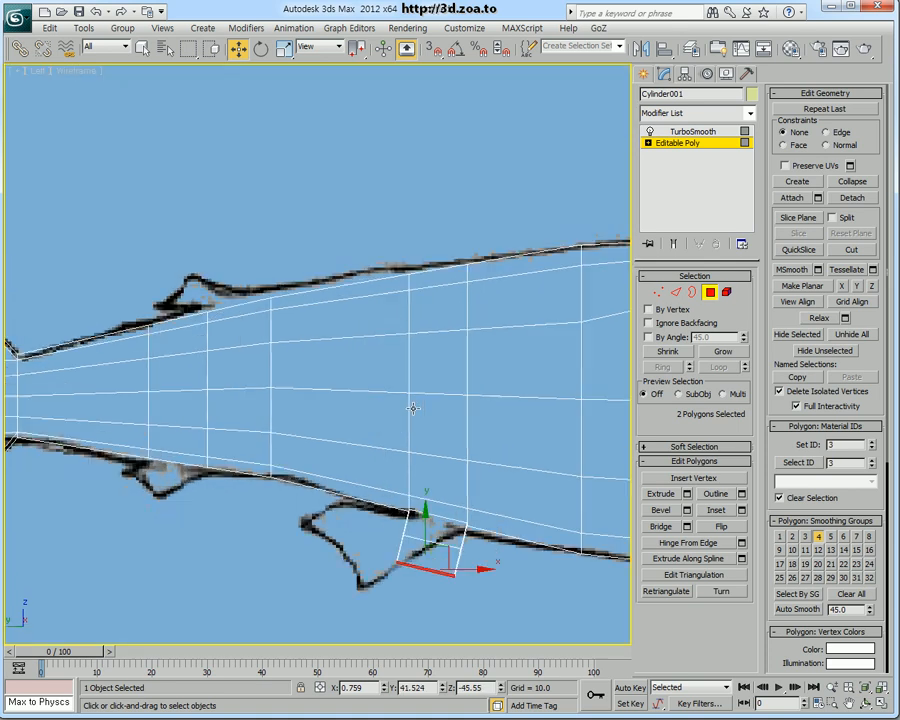
left_click(658, 292)
left_click_drag(388, 452, 442, 495)
middle_click_drag(424, 451, 413, 459)
left_click_drag(410, 453, 271, 436)
left_click_drag(446, 517, 509, 580)
left_click_drag(483, 508, 466, 478)
left_click_drag(477, 424, 477, 430)
middle_click_drag(374, 437, 398, 449)
Connect the four middle crosswise edges on the back near the small upper rear fin with 1 segment, pinch 0 and slide 0
middle_click_drag(204, 420, 392, 524)
left_click_drag(434, 236, 273, 334)
key("alt+w")
middle_click_drag(583, 494, 413, 424, "alt")
key("alt+w")
middle_click_drag(290, 345, 379, 459)
left_click(684, 290)
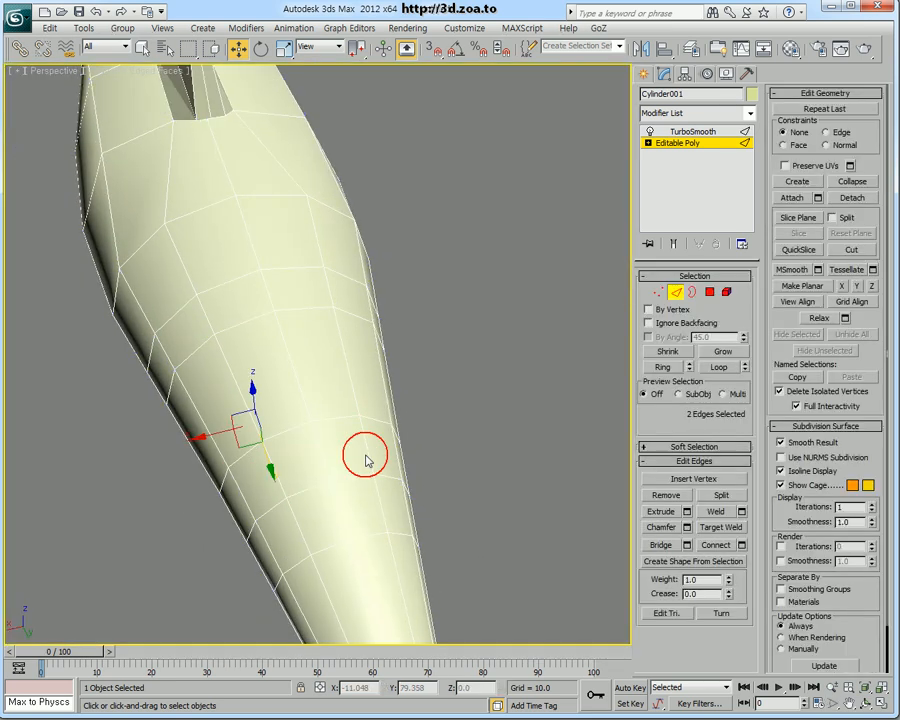
left_click(316, 487)
left_click(285, 435, "ctrl")
mouse_move(327, 446)
middle_mouse_down("alt")
mouse_move(338, 457)
mouse_move(331, 496)
mouse_move(347, 474)
mouse_move(326, 482)
mouse_move(327, 464)
middle_mouse_up("alt")
left_click(347, 432, "ctrl")
left_click(342, 494, "ctrl")
scroll(333, 494, "up", 5)
scroll(326, 470, "down", 5)
left_click(741, 545)
middle_click_drag(400, 420, 340, 420, "alt")
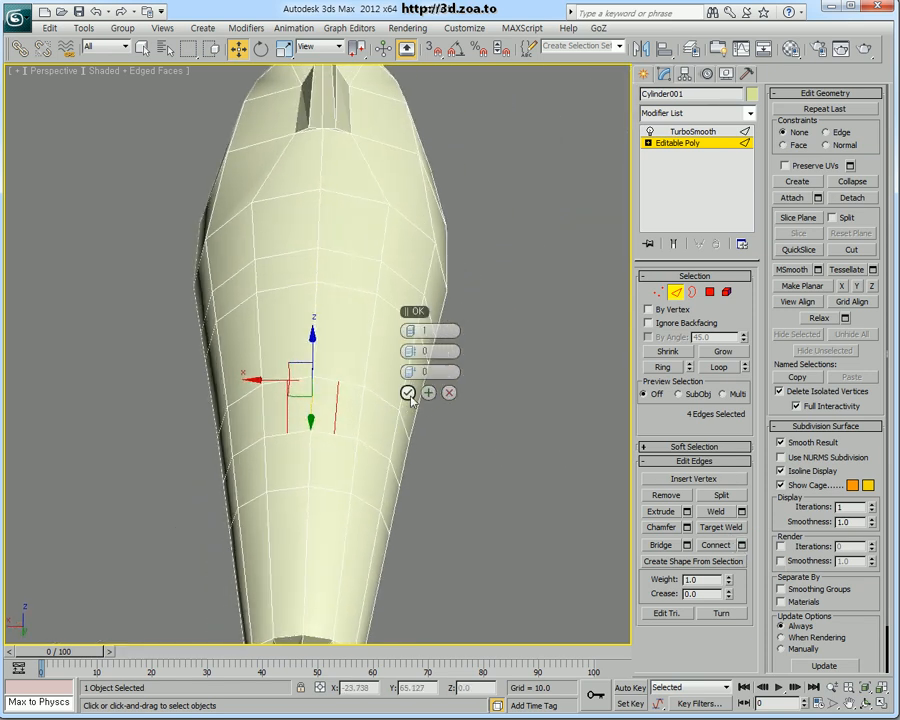
left_click(408, 393)
Leave edge editing, set the shark's object color to black and assign it the 01 - Default material
middle_click_drag(408, 393, 440, 370, "alt")
left_click(677, 292)
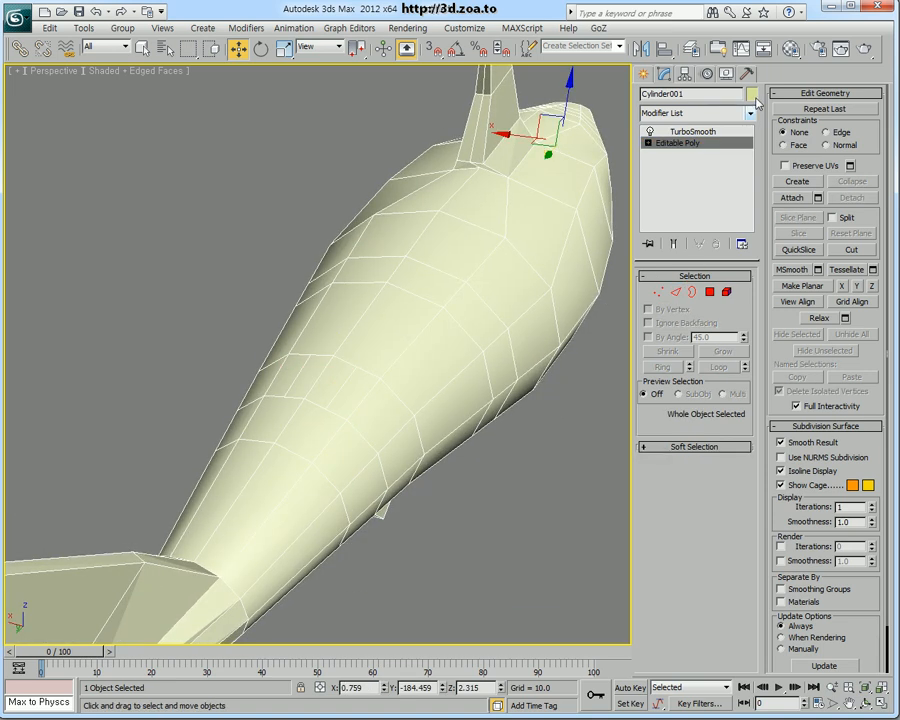
left_click(752, 94)
left_click(553, 394)
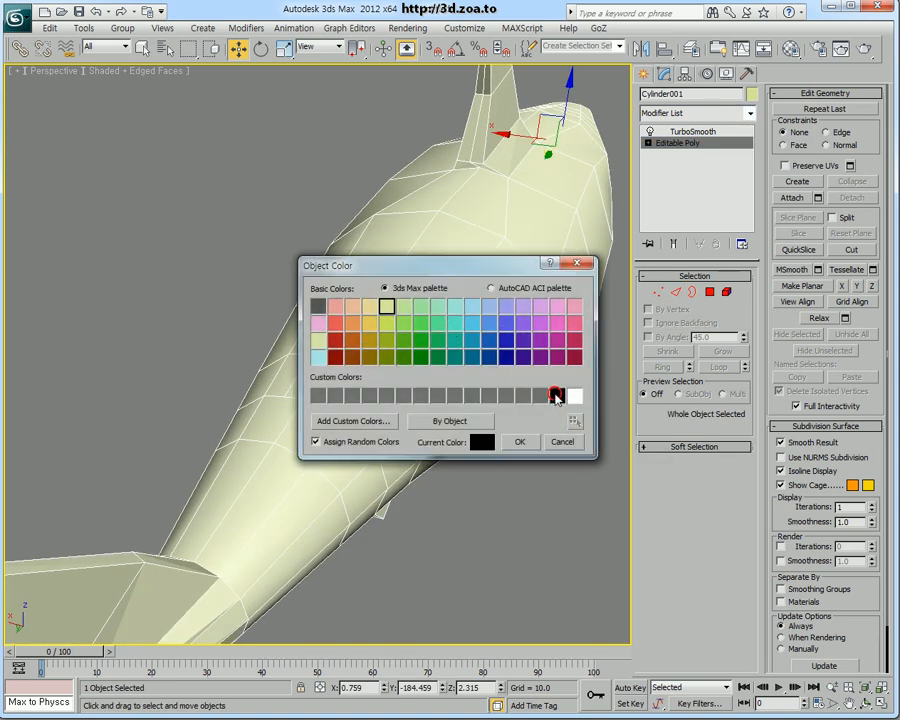
left_click(517, 438)
key("m")
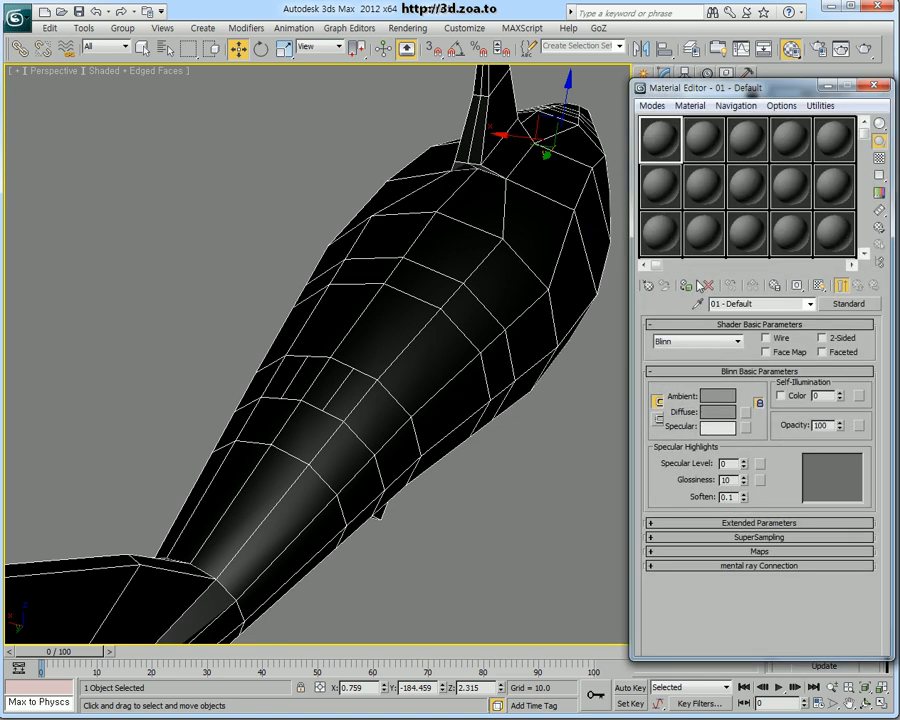
left_click(688, 289)
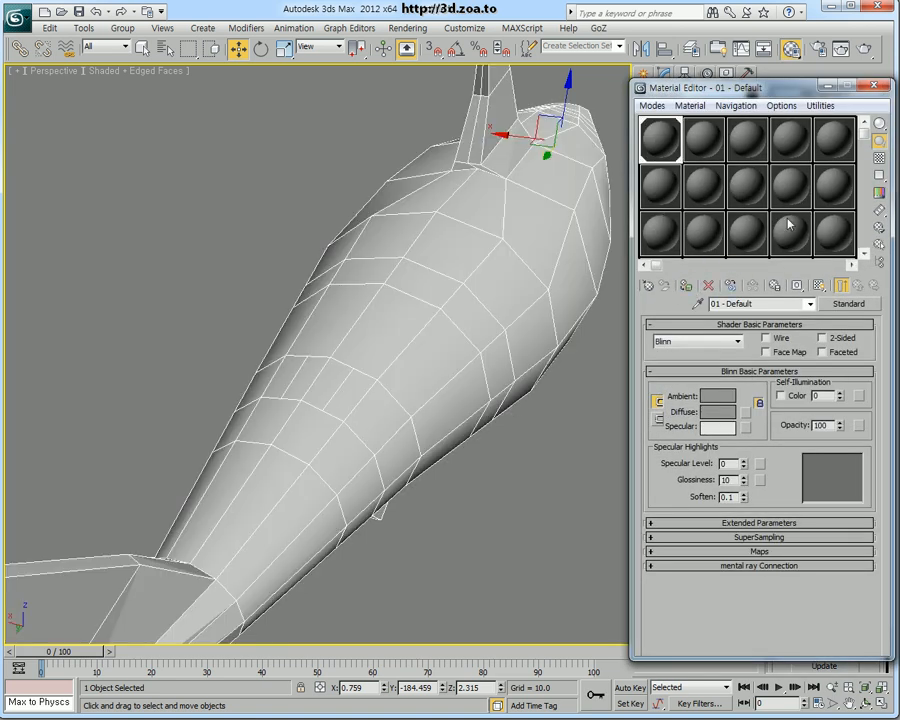
left_click(879, 90)
Select the two narrow polygons on the back near the small upper rear fin and extrude them 4.213 twice
middle_click_drag(510, 320, 560, 330, "alt")
left_click(708, 292)
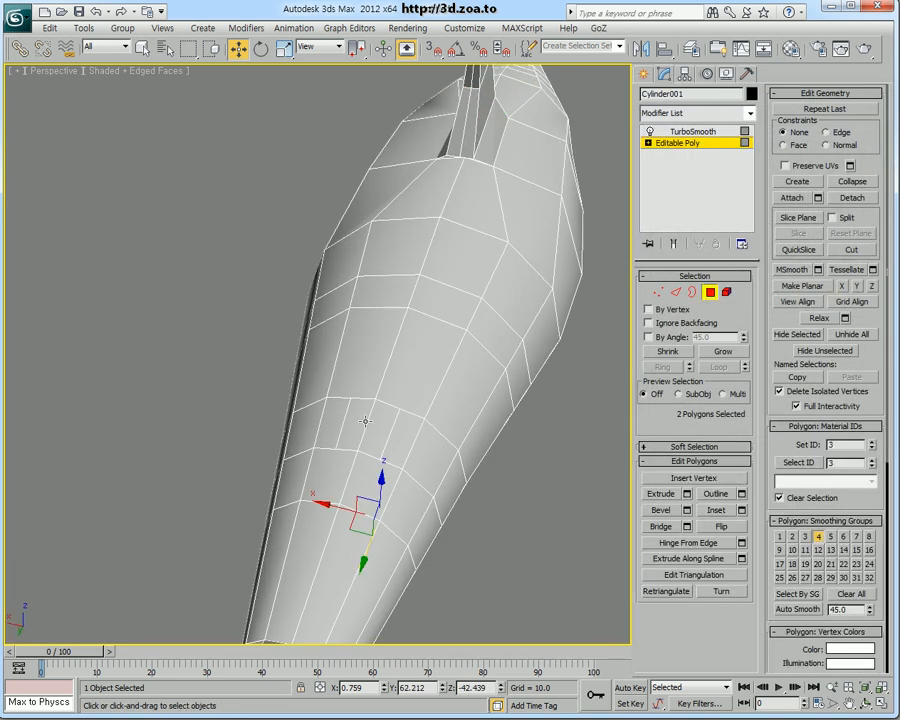
left_click(364, 422)
left_click(387, 429, "ctrl")
middle_click_drag(388, 430, 535, 425, "alt")
left_click(688, 495)
middle_click_drag(468, 472, 416, 450, "alt")
key("alt+w")
middle_click_drag(236, 467, 243, 469)
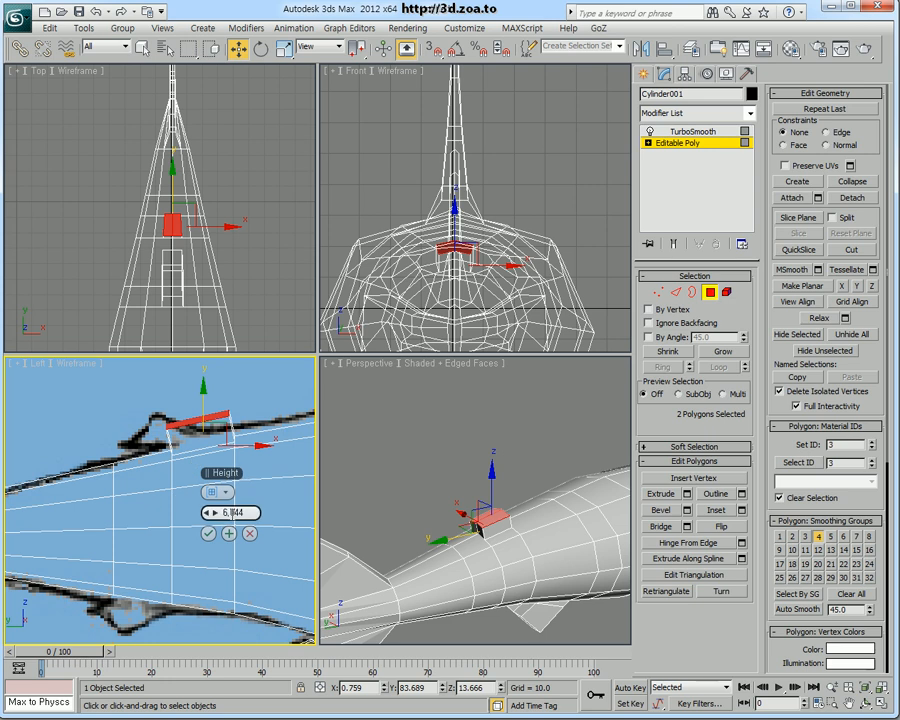
left_click_drag(213, 518, 211, 520)
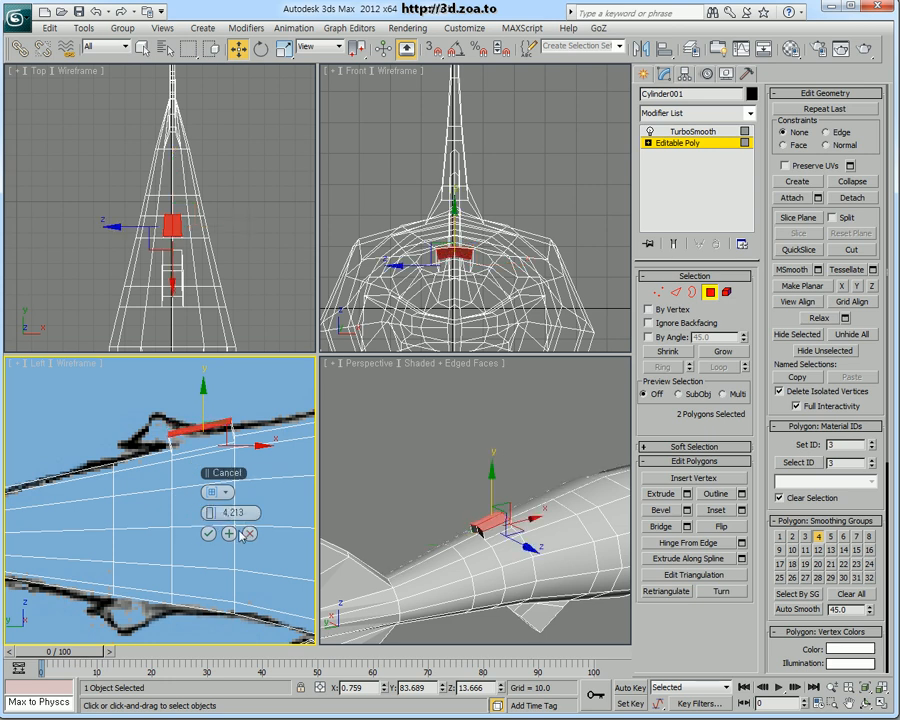
left_click(229, 534)
left_click(208, 534)
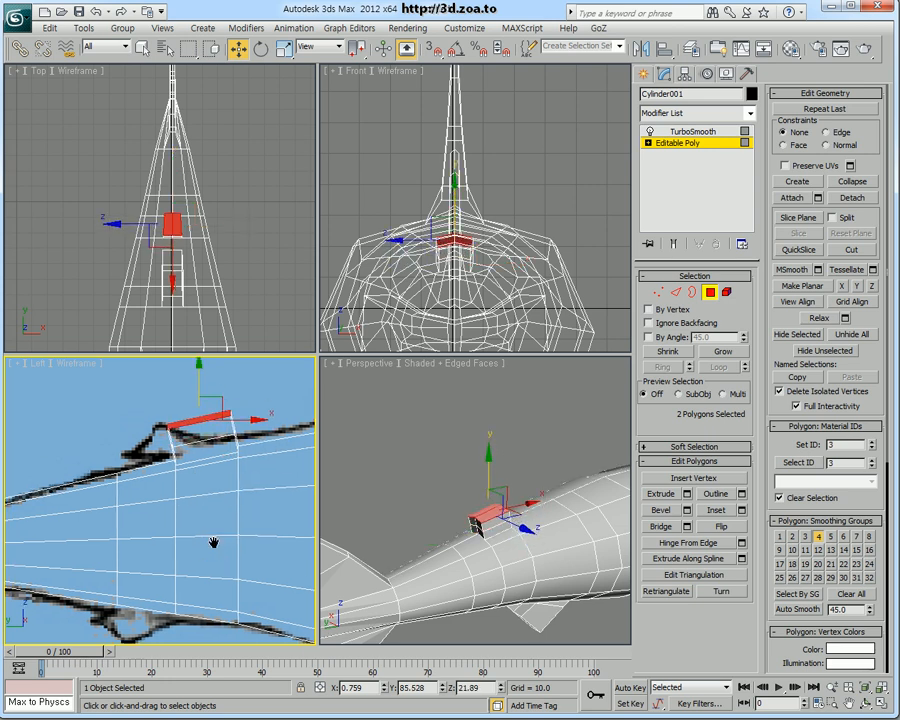
Move the extruded back fin's vertices in the side view to match the drawn outline of the small upper rear fin
key("alt+w")
key("2")
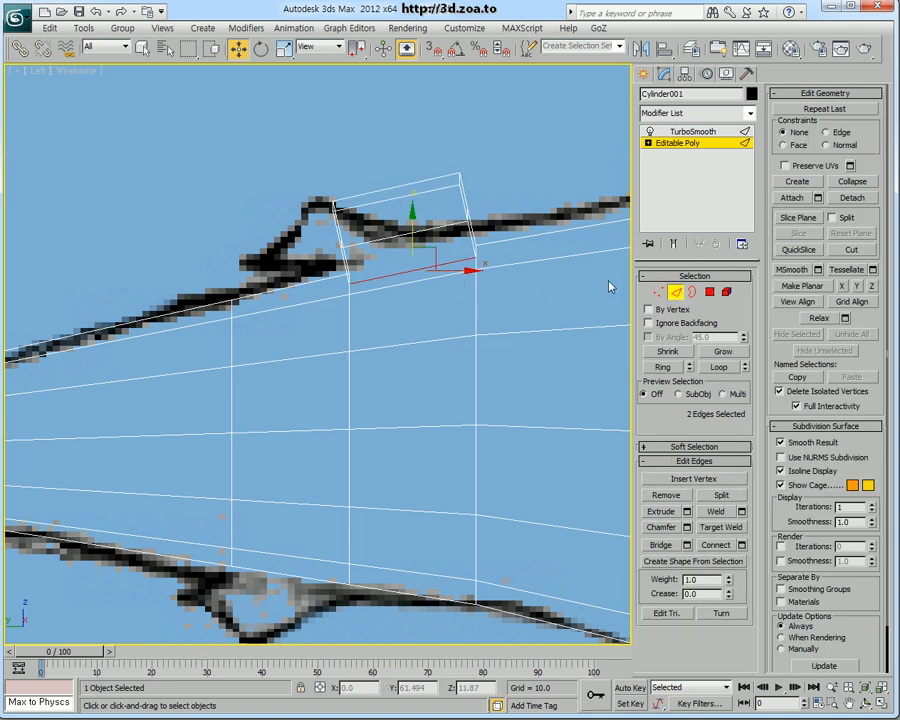
left_click(657, 293)
left_click(327, 241)
left_click_drag(350, 233, 325, 255)
middle_click_drag(332, 258, 345, 285)
left_click_drag(377, 249, 281, 267)
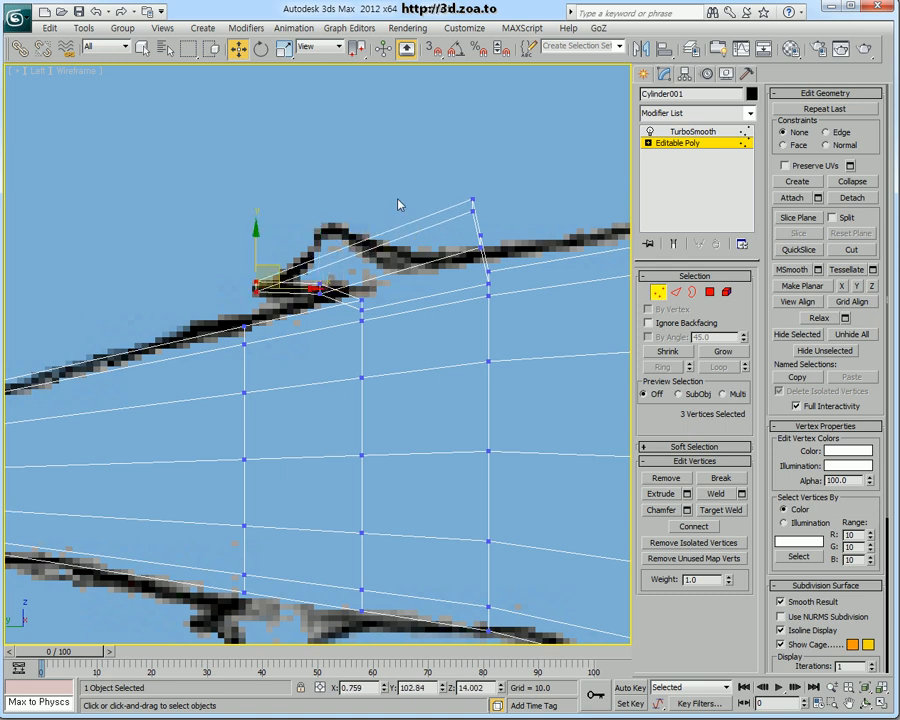
left_click_drag(498, 234, 368, 214)
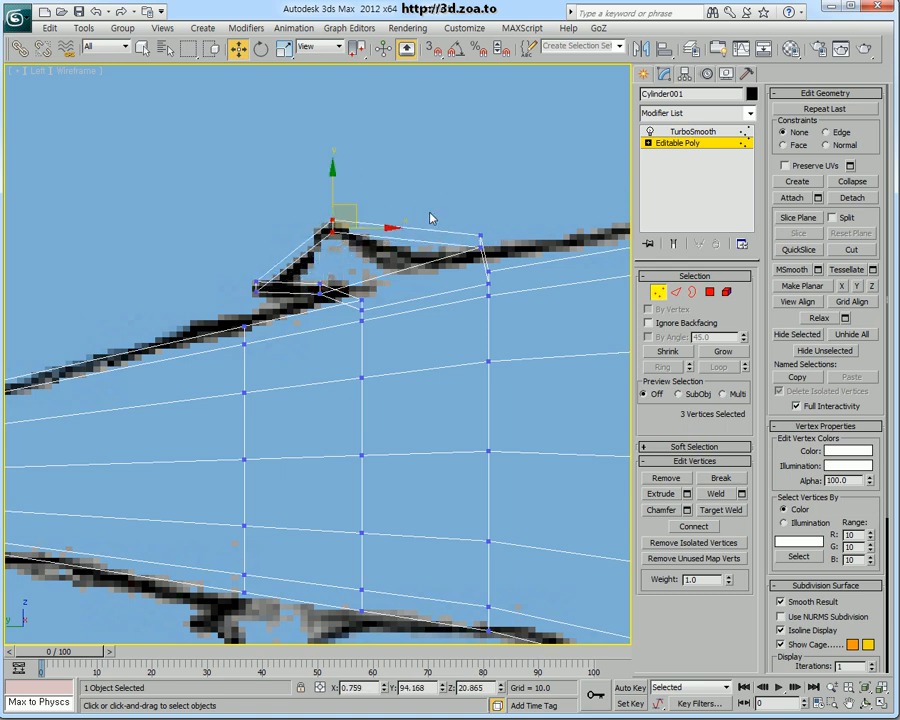
left_click(487, 246)
left_click_drag(487, 246, 405, 262)
left_click_drag(514, 258, 486, 241)
Raise the upper back vertices on the body ring ahead of the small upper rear fin to meet the drawn back line
scroll(486, 256, "down", 2)
middle_click_drag(486, 256, 325, 286)
left_click_drag(493, 350, 493, 350)
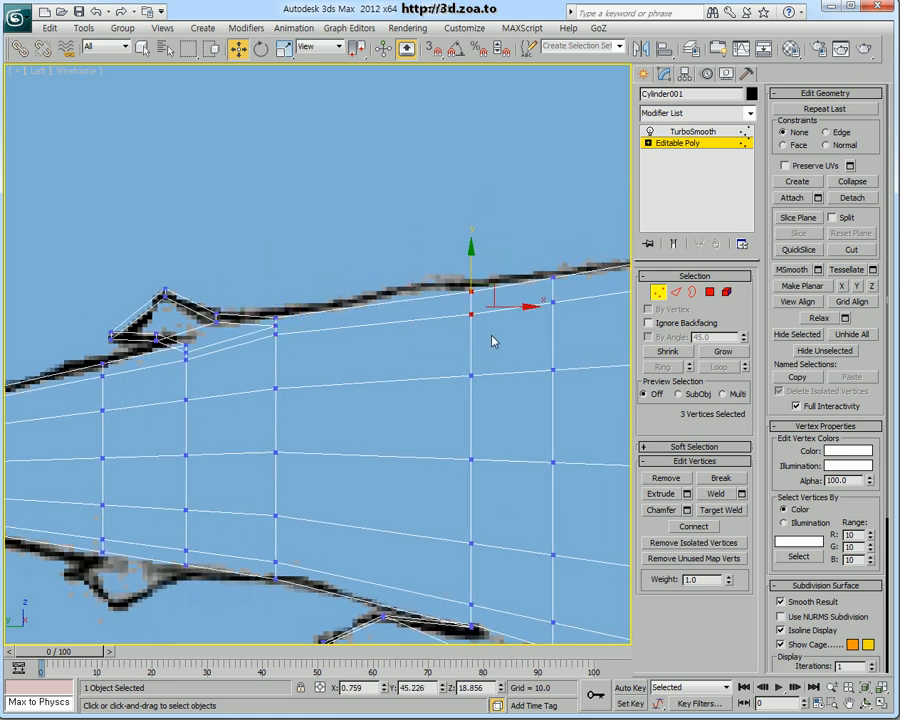
left_click_drag(469, 270, 470, 265)
middle_click_drag(467, 340, 456, 318)
scroll(480, 326, "down", 2)
middle_click_drag(291, 442, 300, 438)
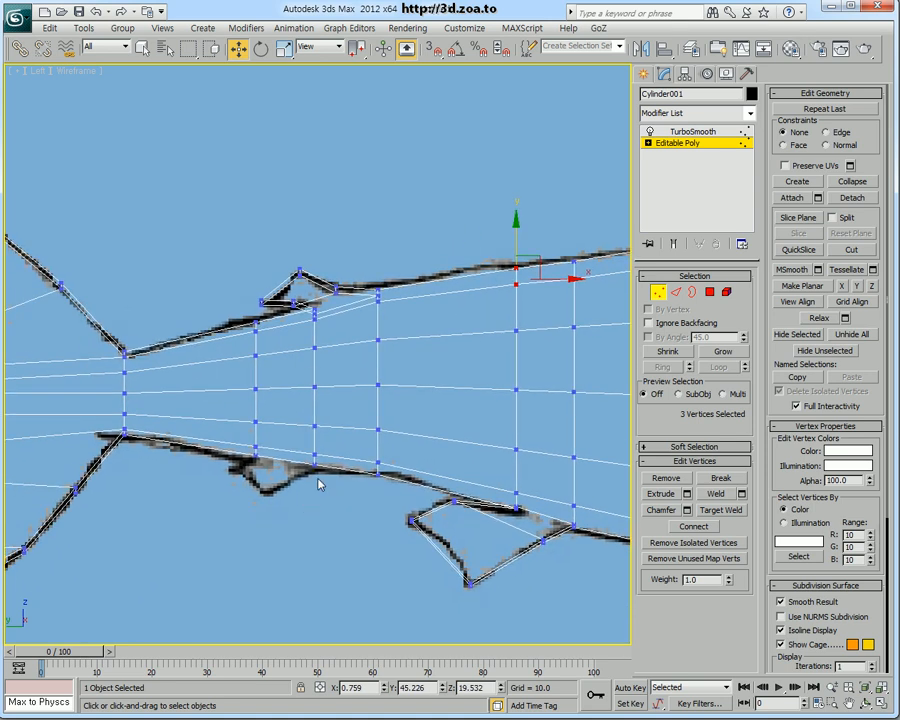
Connect the cross edges on the tail's underside below the small rear dorsal fin with 1 segment
left_click(604, 430)
left_click(711, 293)
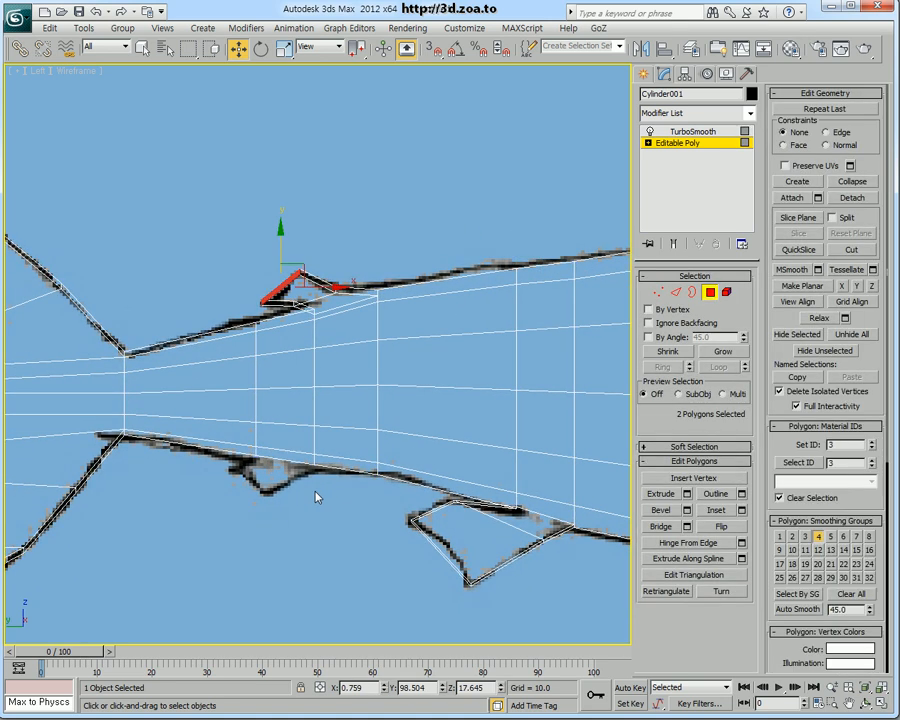
left_click(285, 472)
key("alt+w")
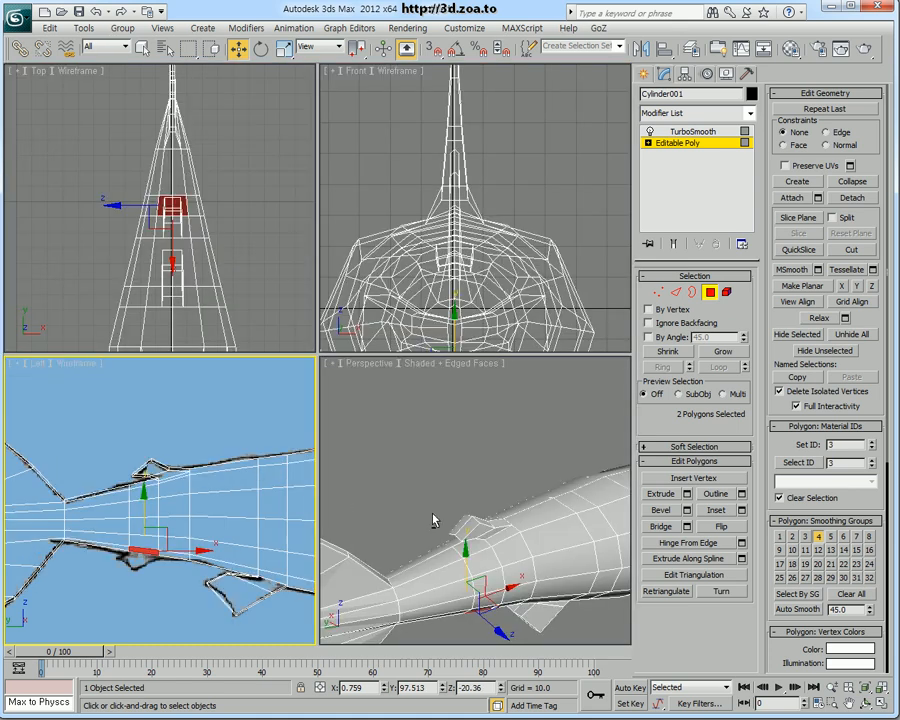
middle_click_drag(397, 437, 610, 380, "alt")
key("alt+w")
left_click(676, 292)
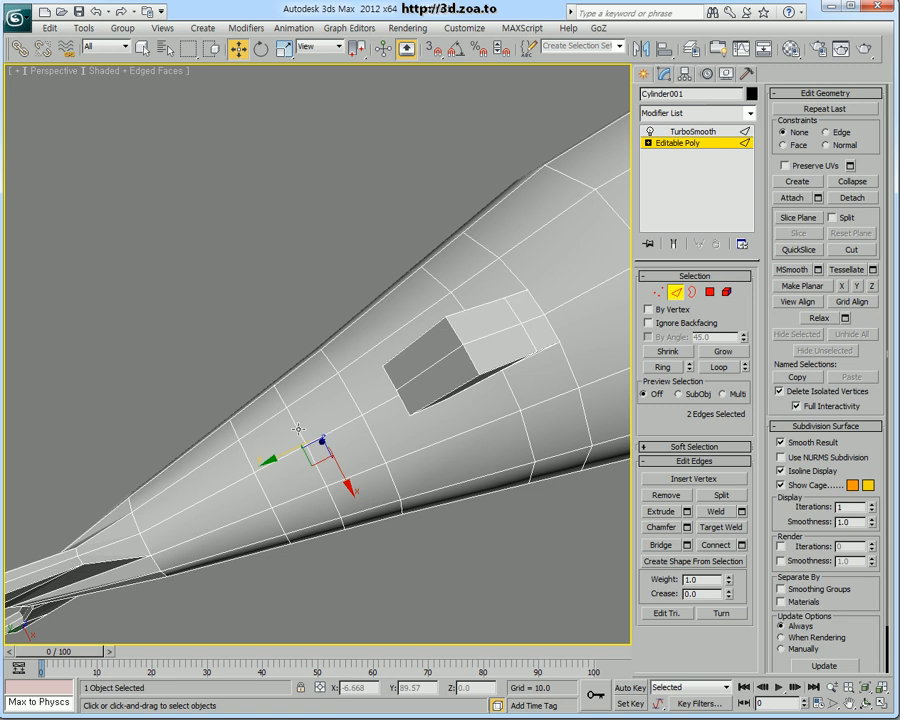
left_click(251, 455)
left_click(305, 483, "ctrl")
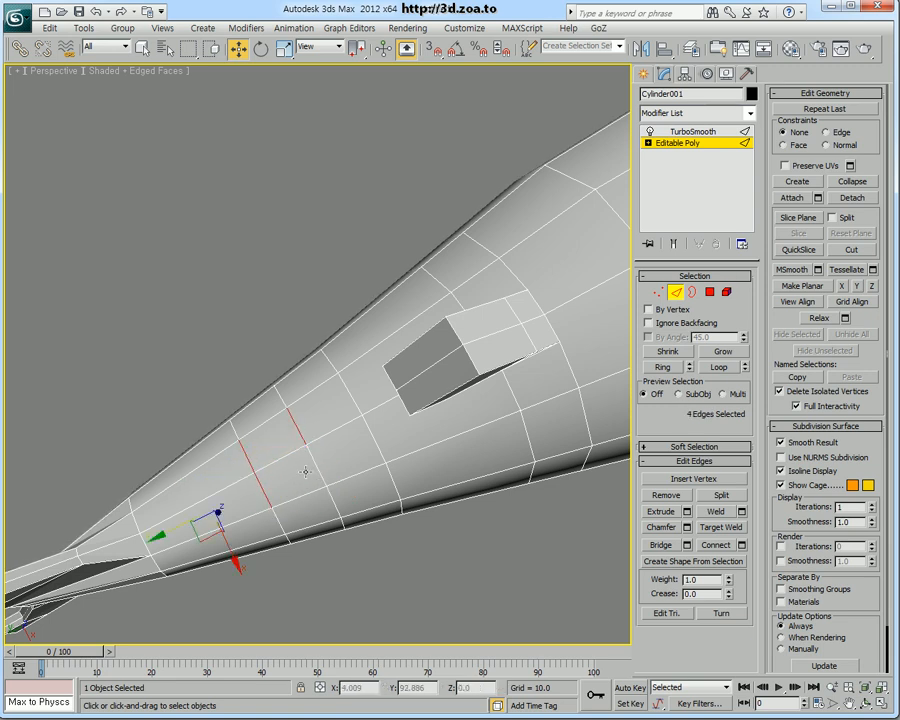
middle_click_drag(315, 467, 370, 515, "alt")
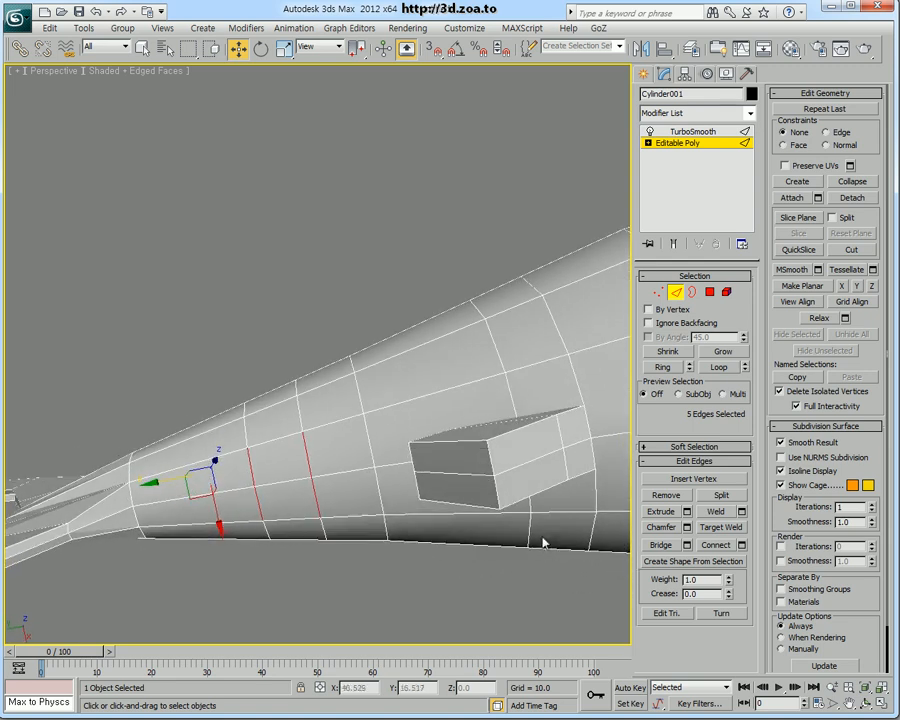
left_click(741, 545)
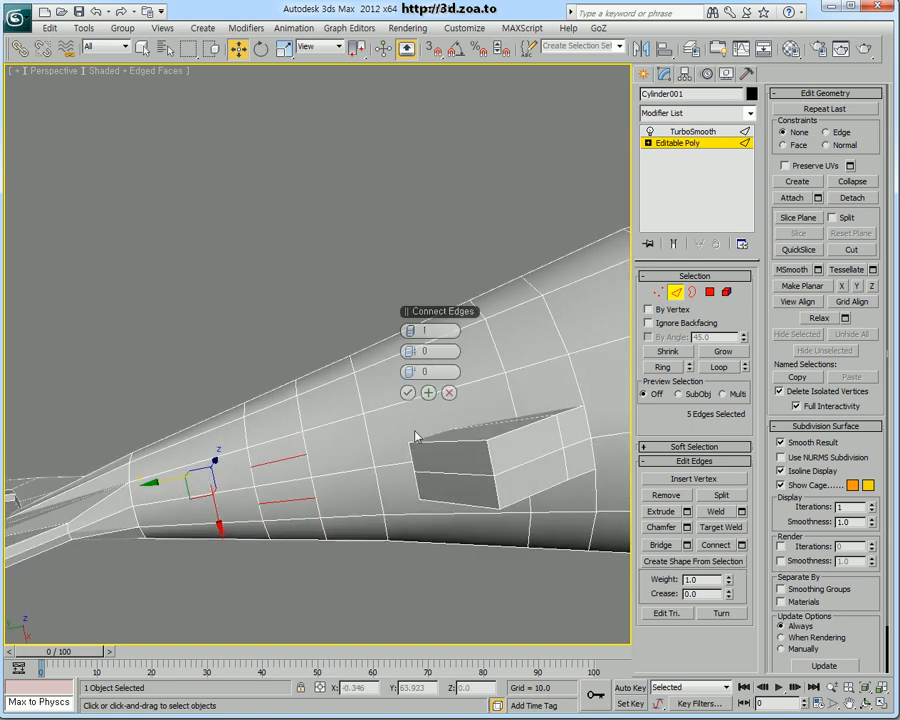
left_click(409, 394)
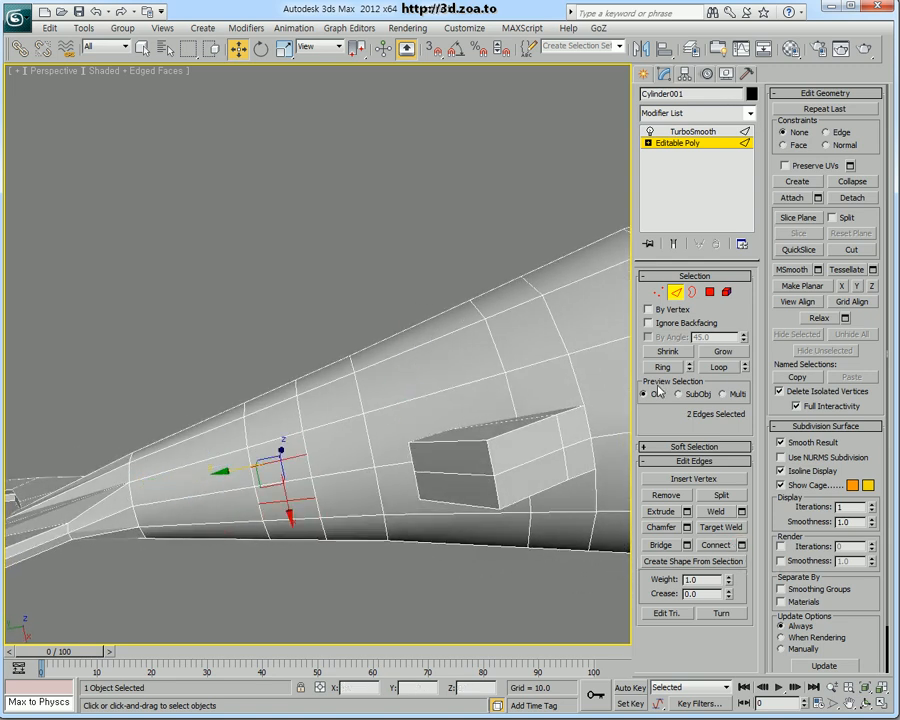
Extrude the two central polygons on the tail's underside by 2.93 twice to form a small fin
left_click(711, 292, "ctrl")
left_click(286, 477)
left_click(294, 495, "ctrl")
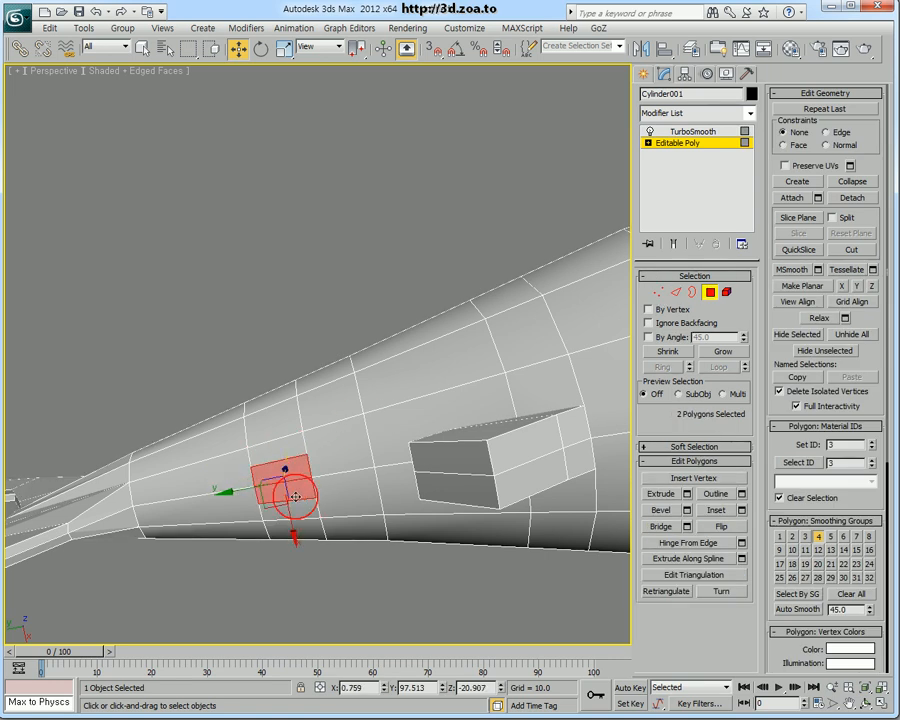
middle_click_drag(294, 495, 590, 517, "alt")
left_click(688, 496)
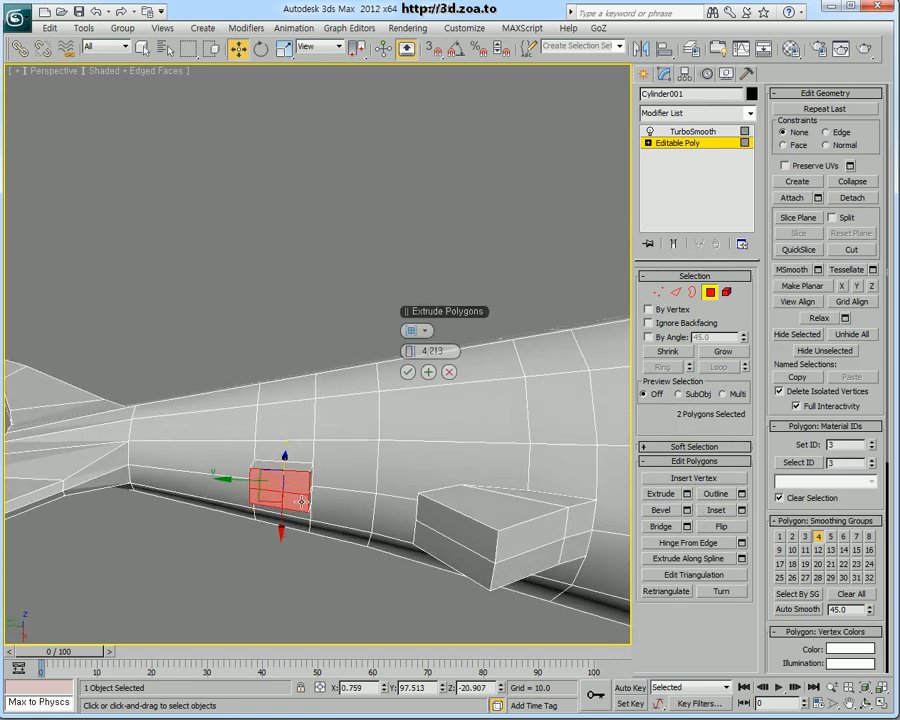
middle_click_drag(302, 499, 313, 563, "alt")
key("alt+w")
scroll(189, 495, "down", 2)
key("alt+w")
scroll(354, 486, "up", 5)
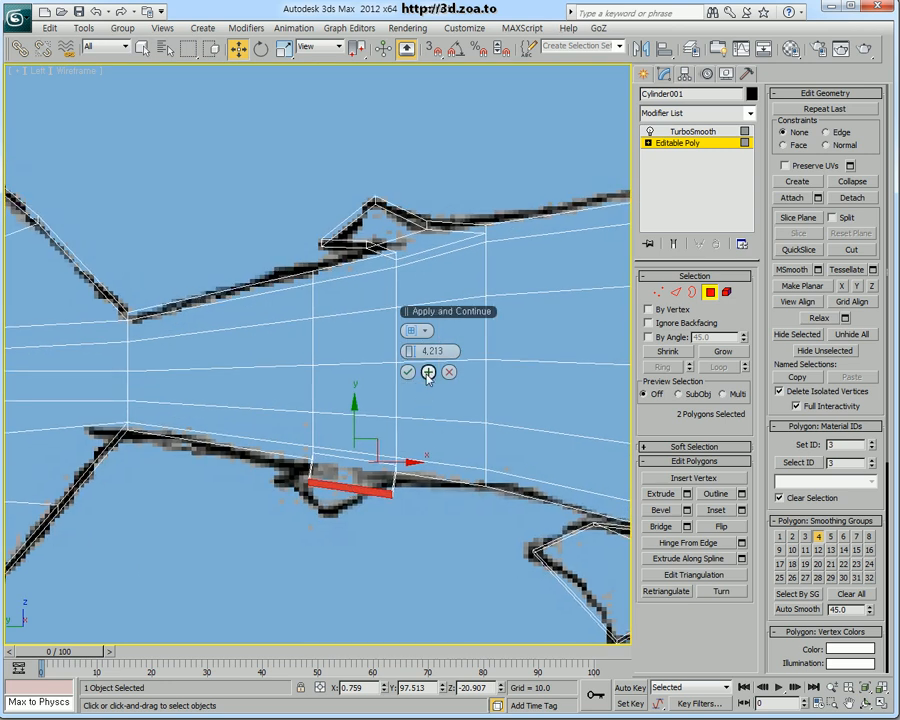
left_click_drag(408, 354, 403, 355)
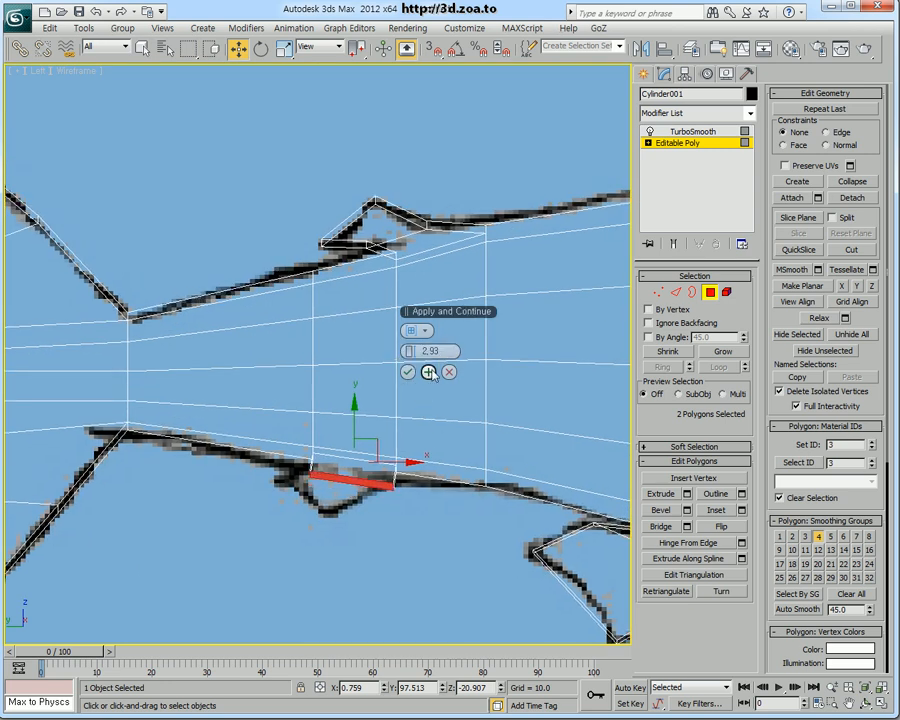
left_click(427, 374)
left_click(408, 372)
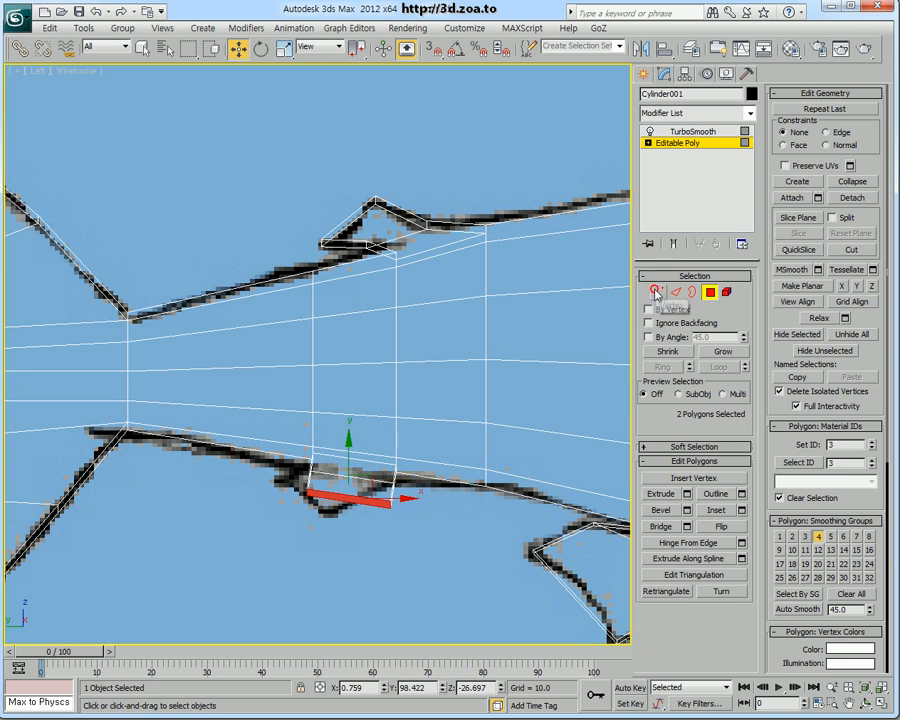
Move the vertices of the small fin under the tail to match the fin outline in the reference drawing
left_click(658, 292)
left_click_drag(299, 500, 315, 483)
scroll(322, 503, "up", 2)
middle_click_drag(318, 524, 380, 424)
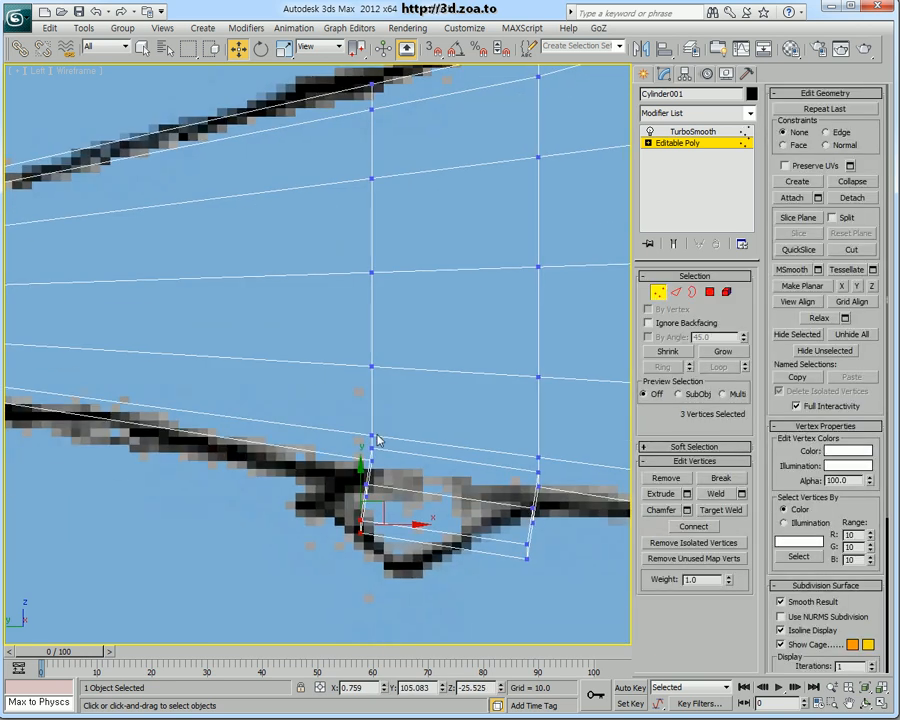
scroll(392, 440, "up", 1)
middle_click_drag(417, 512, 418, 404)
left_click_drag(401, 461, 367, 402)
middle_click_drag(544, 457, 450, 441)
left_click_drag(503, 481, 356, 512)
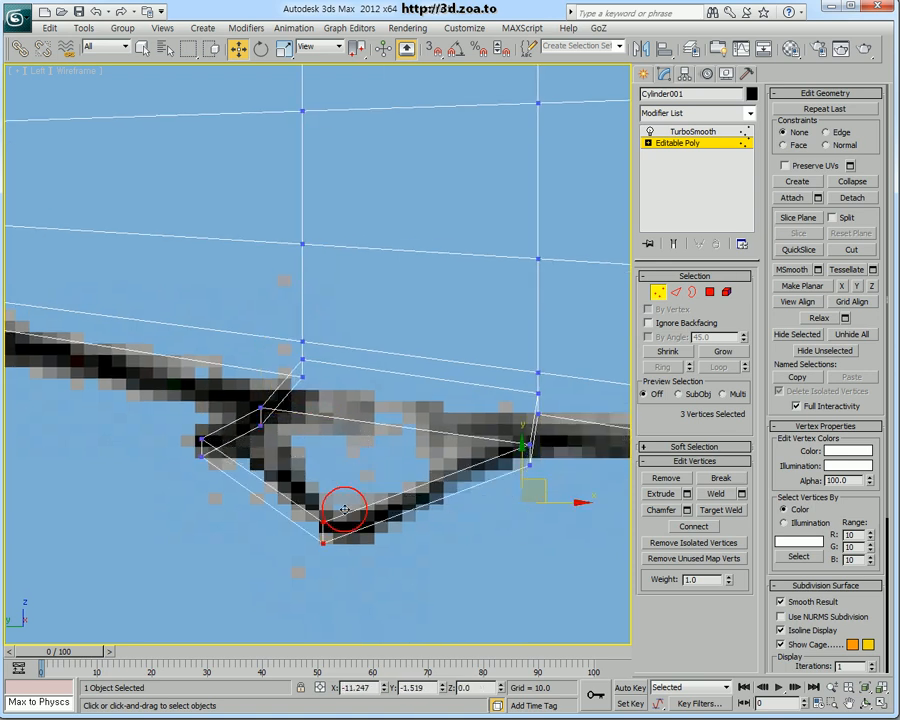
left_click_drag(516, 430, 473, 460)
Lower the body vertices at the rear and front base of the small underside fin onto the reference outline
left_click_drag(291, 365, 325, 400)
left_click_drag(303, 323, 303, 341)
left_click_drag(508, 347, 579, 448)
left_click_drag(536, 357, 535, 376)
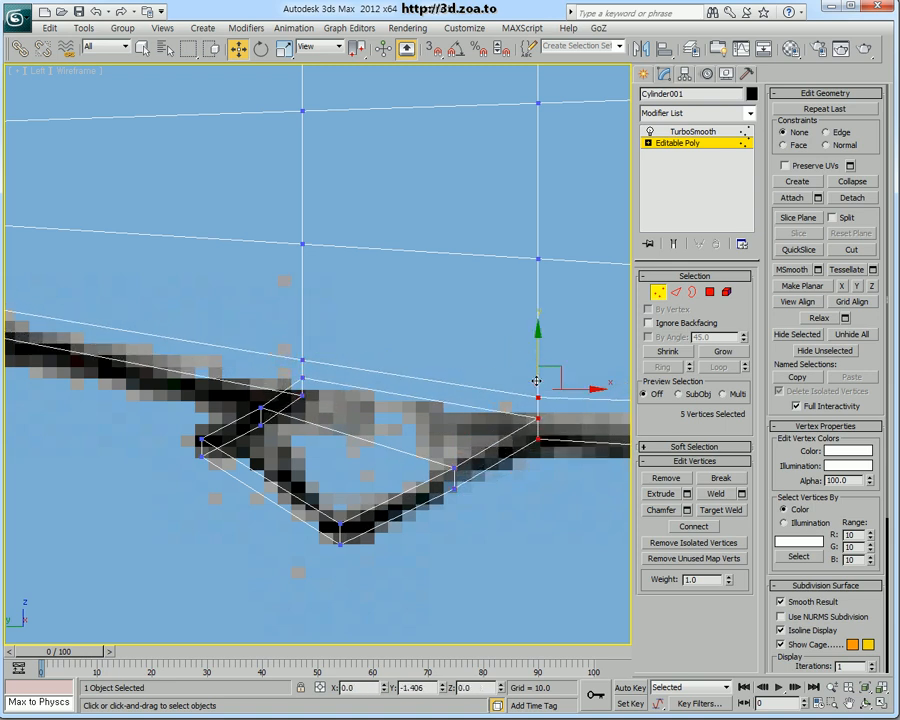
scroll(480, 426, "down", 6)
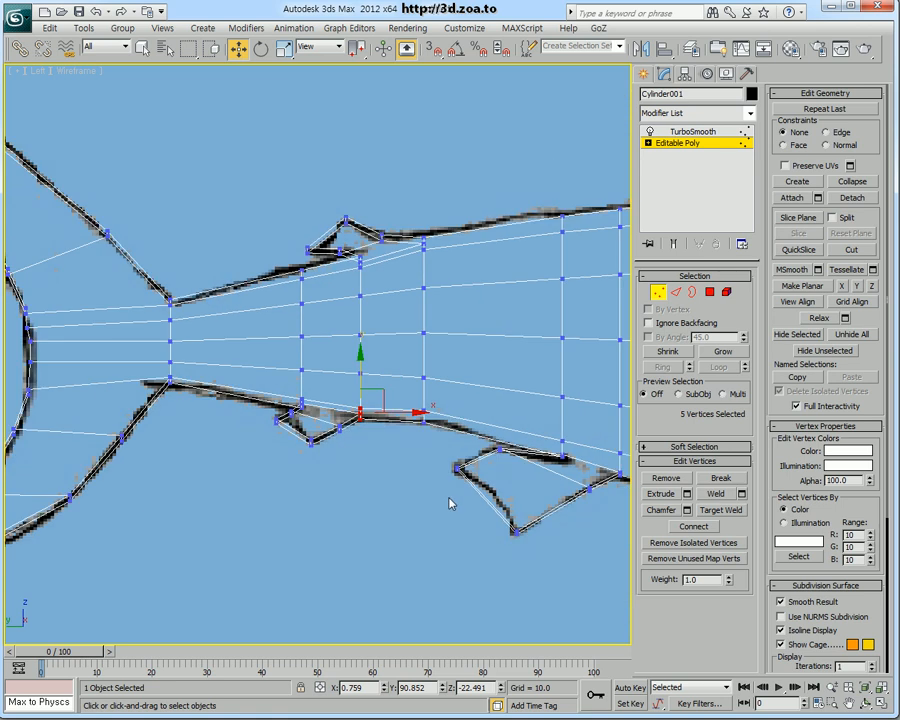
Select the outer vertices of the small rear dorsal fin and both underside fins together
middle_click_drag(444, 321, 435, 354)
scroll(335, 273, "up", 3)
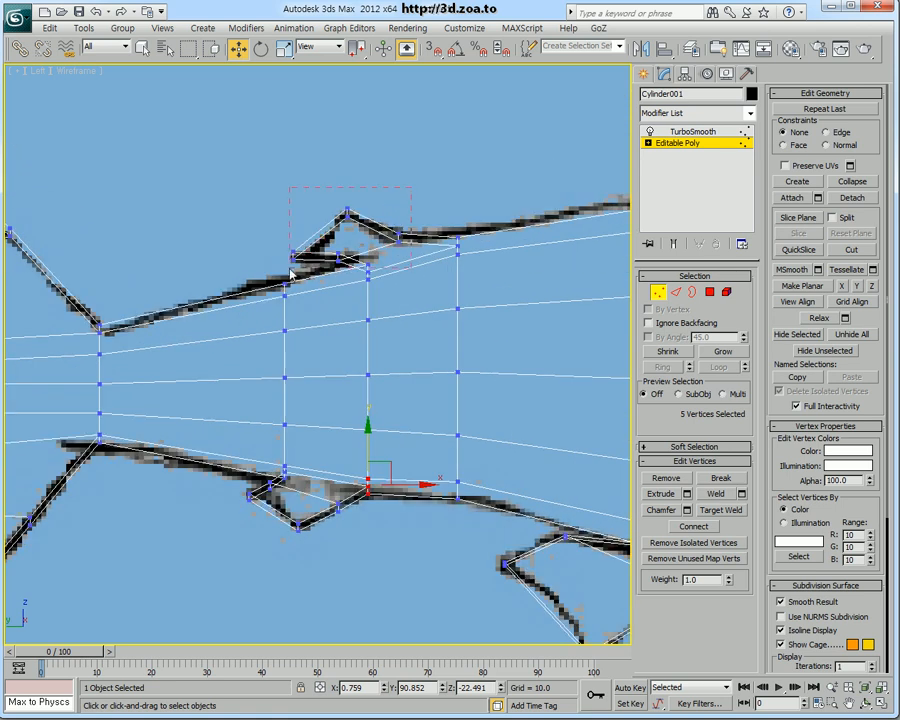
left_click_drag(278, 270, 279, 271)
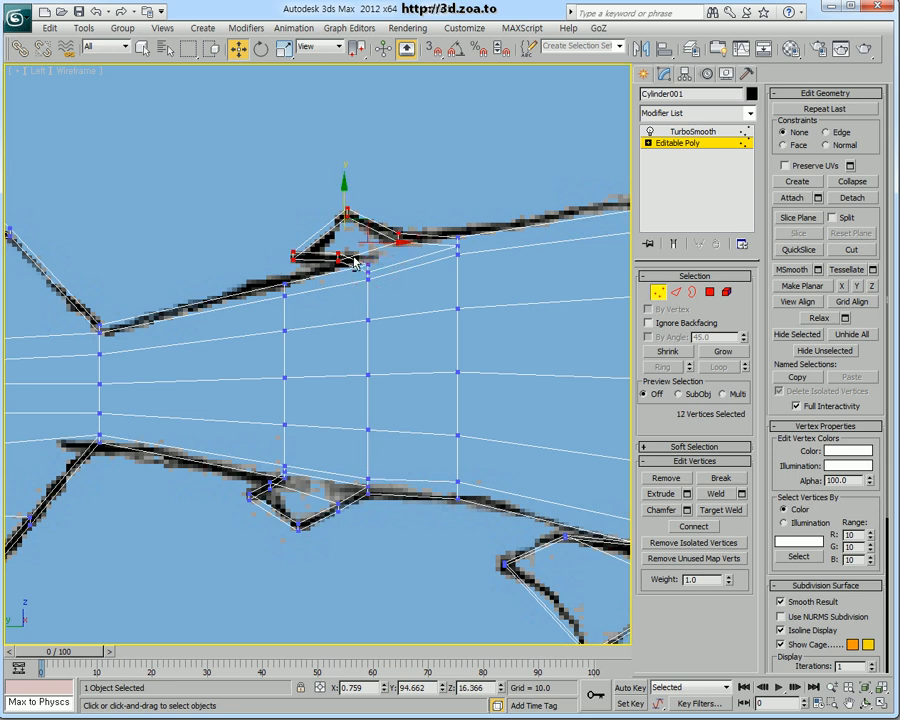
left_click_drag(281, 521, 263, 541, "ctrl")
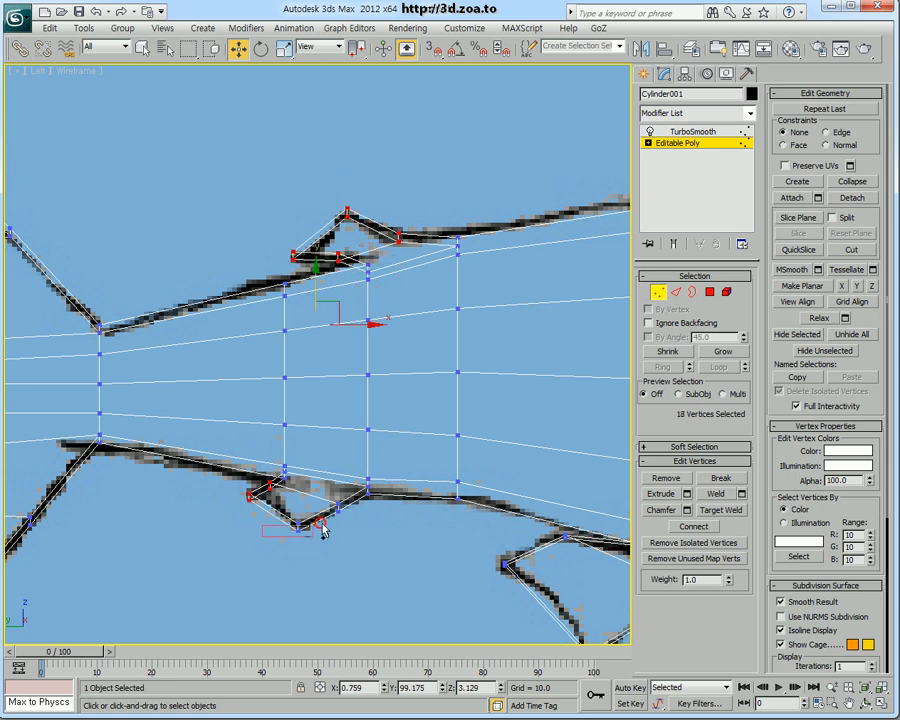
left_click_drag(355, 499, 355, 499, "ctrl")
middle_click_drag(476, 568, 354, 478)
left_click_drag(363, 443, 415, 490, "ctrl")
left_click_drag(453, 465, 431, 441, "ctrl")
left_click_drag(590, 552, 404, 595, "ctrl")
middle_click_drag(404, 595, 380, 607)
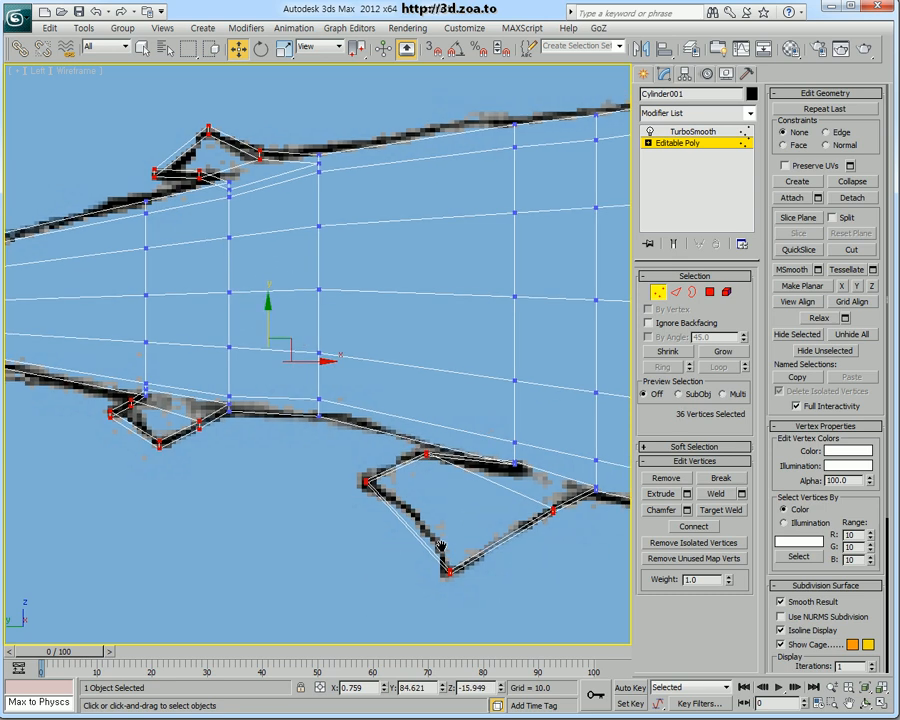
Scale the selected vertices of the three small fins along X to about 47% to make the fins thinner
key("alt+w")
middle_click(474, 336)
middle_click_drag(312, 478, 325, 479)
scroll(505, 487, "up", 4)
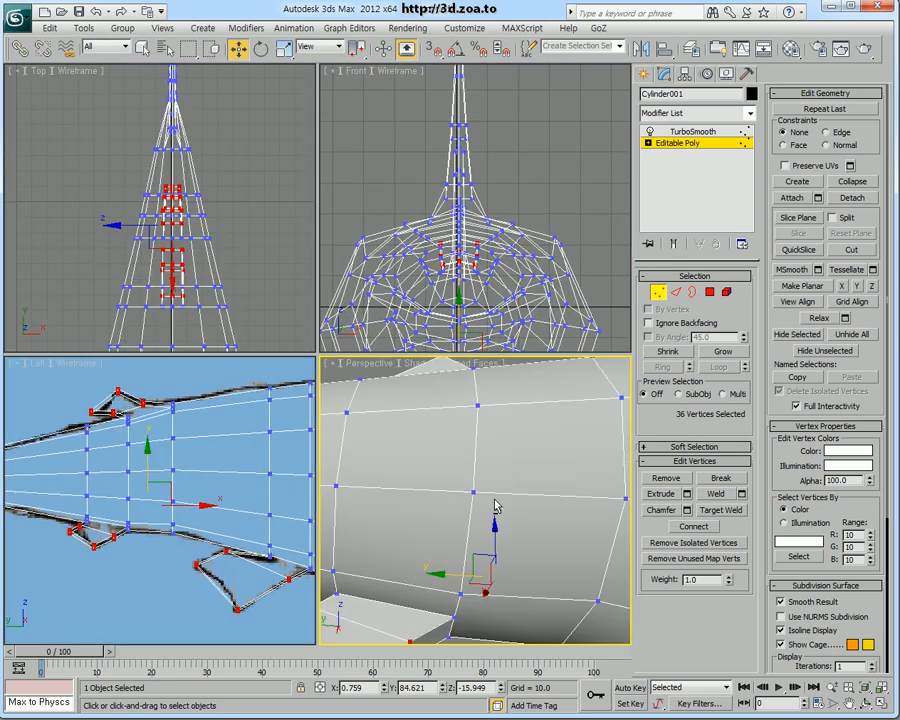
key("alt+w")
middle_click_drag(426, 490, 308, 511, "alt")
scroll(462, 514, "down", 5)
scroll(375, 482, "up", 3)
key("r")
left_click_drag(308, 511, 360, 501)
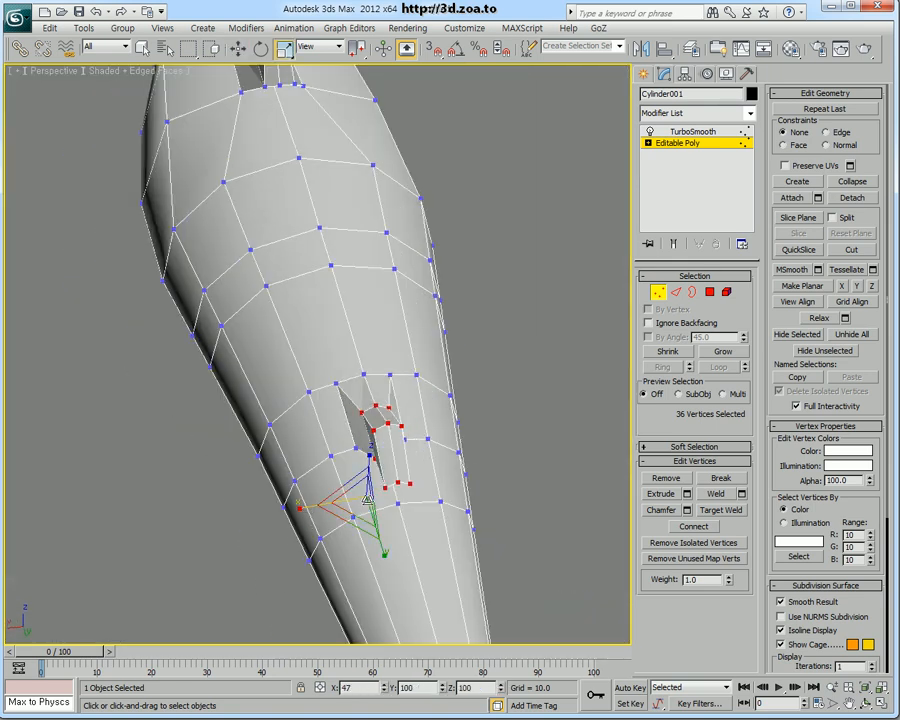
Scale the six outer vertices of the small underside fin nearest the tail along X to thin its edge
middle_click_drag(426, 508, 387, 481, "alt")
left_click_drag(262, 496, 208, 539, "ctrl")
middle_click_drag(208, 539, 386, 420, "alt")
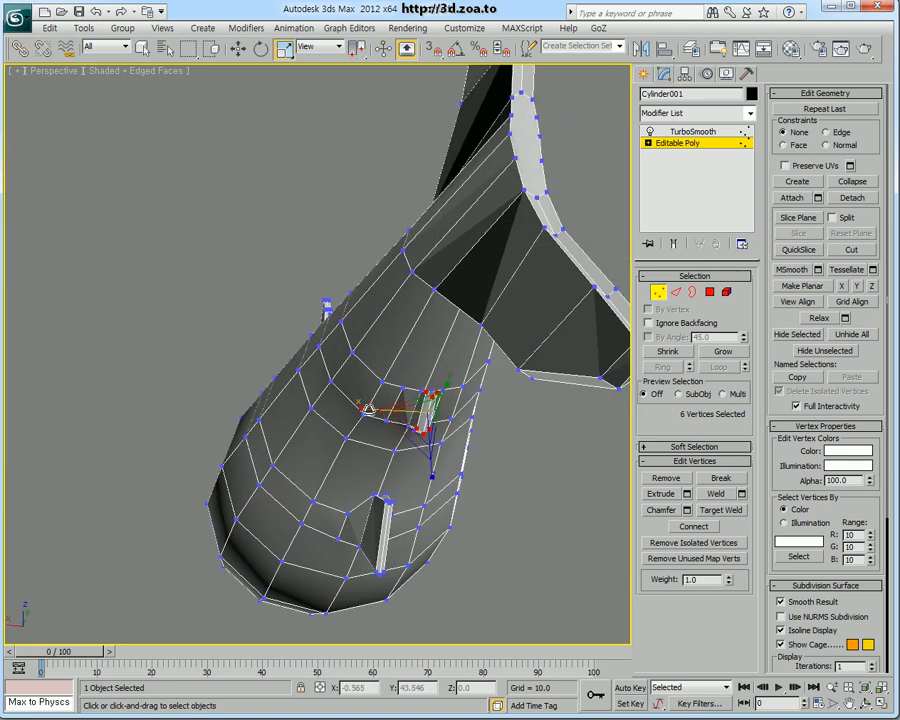
left_click_drag(390, 414, 391, 414)
Scale the six outer vertices of the small rear dorsal fin along X to thin its edge
middle_click_drag(374, 418, 389, 362, "alt")
left_click_drag(390, 272, 341, 307)
left_click_drag(403, 348, 394, 354, "ctrl")
middle_click_drag(394, 354, 300, 372, "alt")
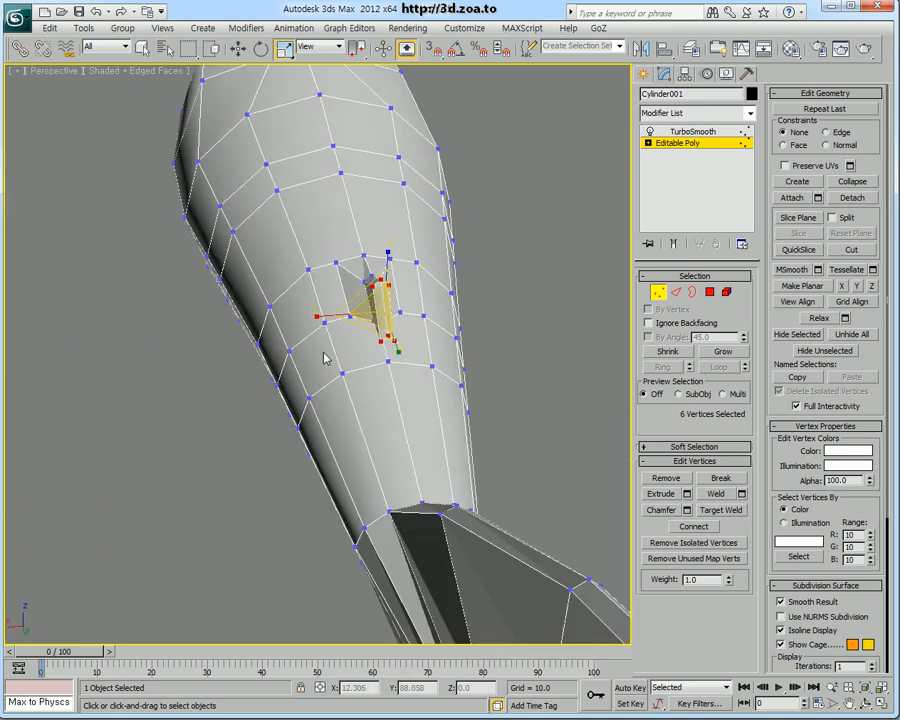
left_click_drag(333, 316, 367, 318)
mouse_move(430, 390)
middle_mouse_down("alt")
mouse_move(575, 366)
mouse_move(551, 356)
mouse_move(528, 364)
mouse_move(503, 400)
mouse_move(441, 386)
middle_mouse_up("alt")
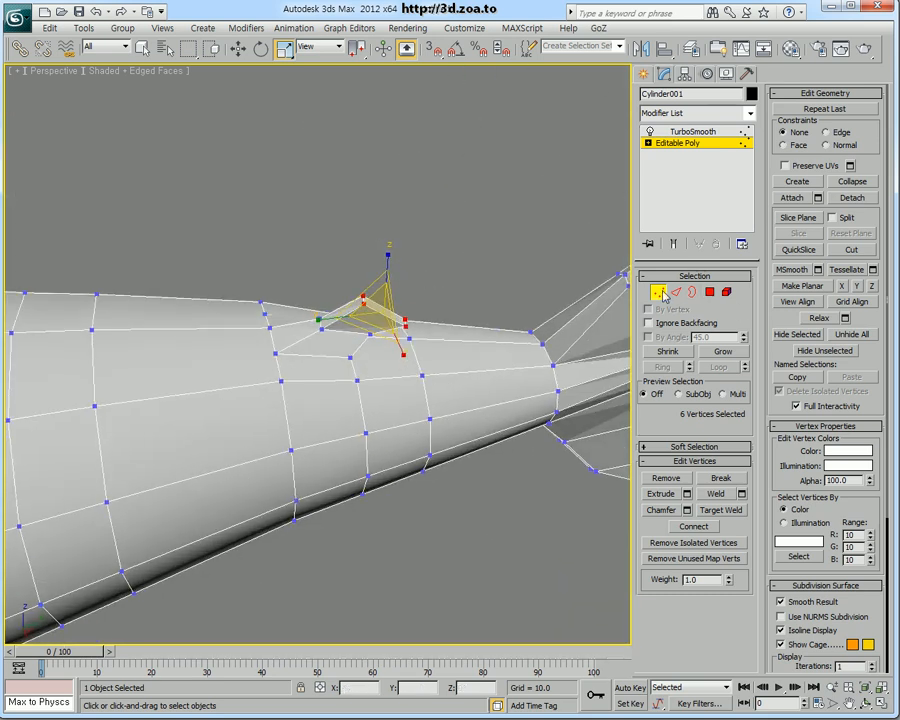
Preview the TurboSmooth result and examine the smoothed shark against the side reference, then return to the unsmoothed cage
left_click(658, 292)
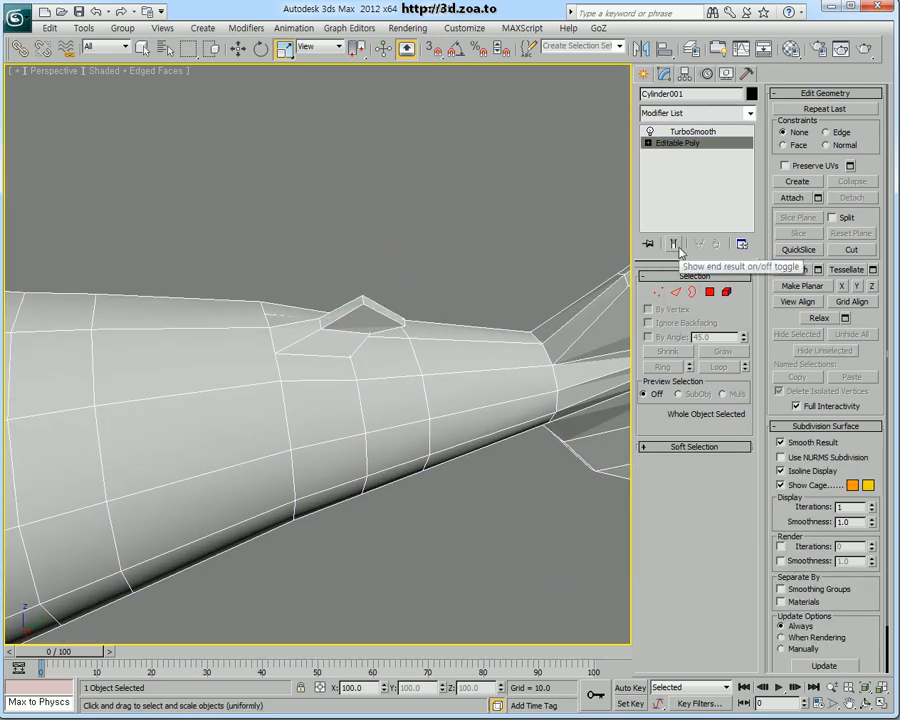
left_click(679, 248)
scroll(460, 360, "down", 4)
middle_click_drag(444, 385, 430, 336, "alt")
scroll(430, 337, "down", 4)
middle_click_drag(348, 378, 360, 412, "alt")
key("alt+w")
middle_click_drag(150, 508, 82, 480)
scroll(82, 480, "down", 4)
middle_click_drag(262, 490, 217, 488)
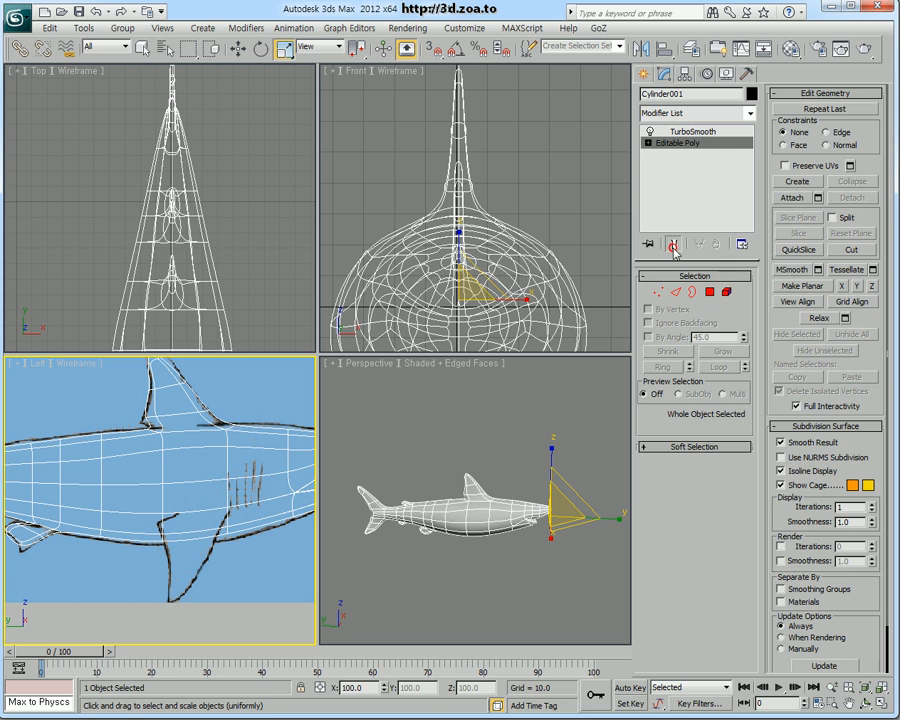
left_click(674, 246)
Select the matching lower-flank polygons on both sides of the body where the pectoral fins attach
left_click(710, 292)
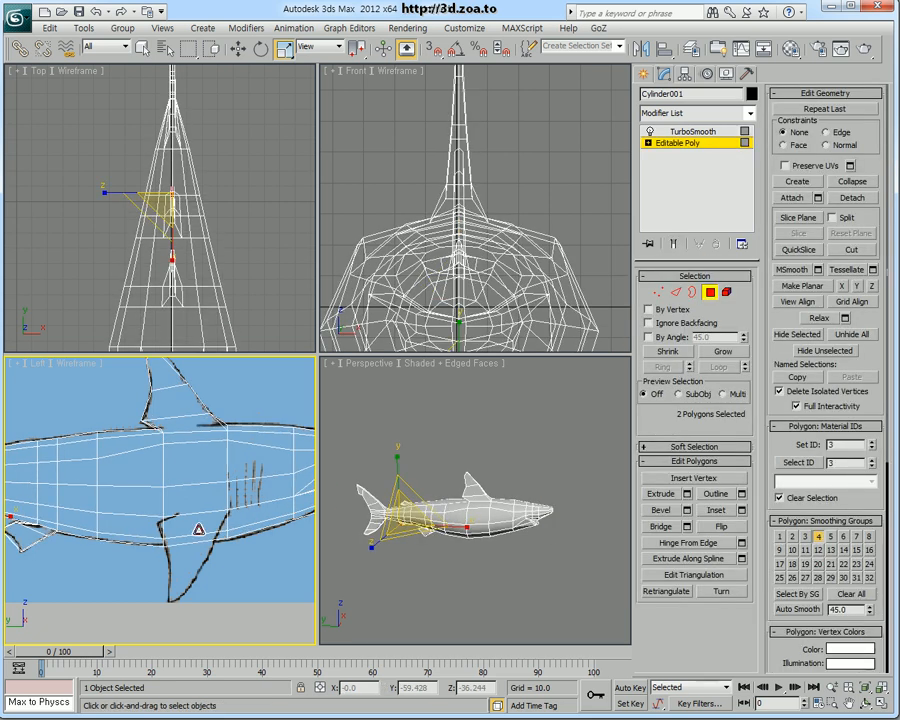
left_click(198, 531)
middle_click_drag(507, 557, 369, 470, "alt")
key("alt+w")
scroll(342, 494, "up", 4)
left_click(377, 516, "ctrl")
middle_click_drag(374, 518, 459, 556, "alt")
key("alt+w")
middle_click(176, 560)
scroll(216, 541, "up", 4)
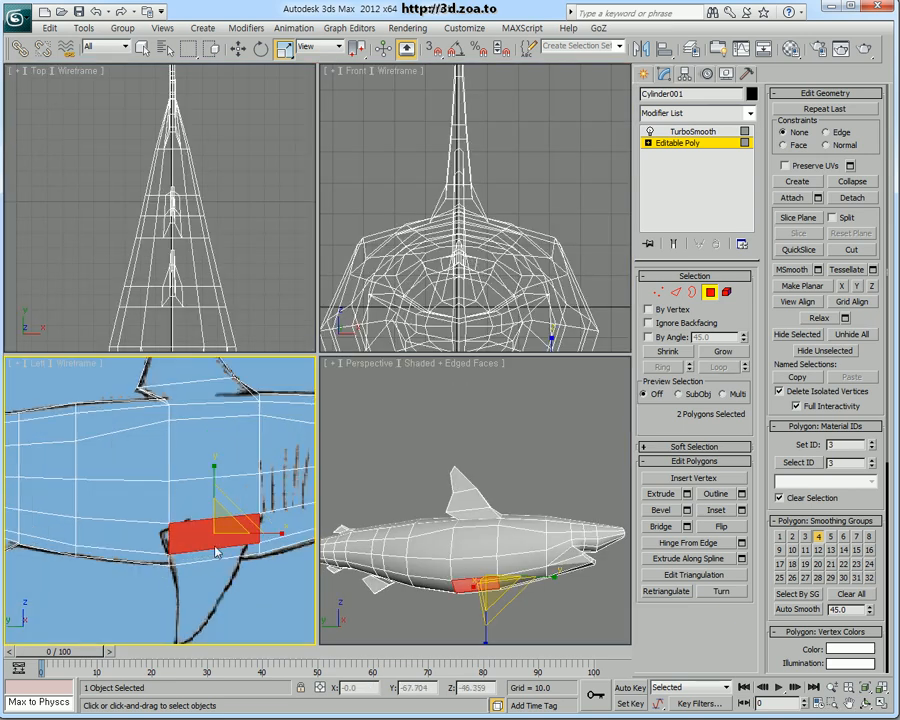
middle_click_drag(204, 535, 202, 517)
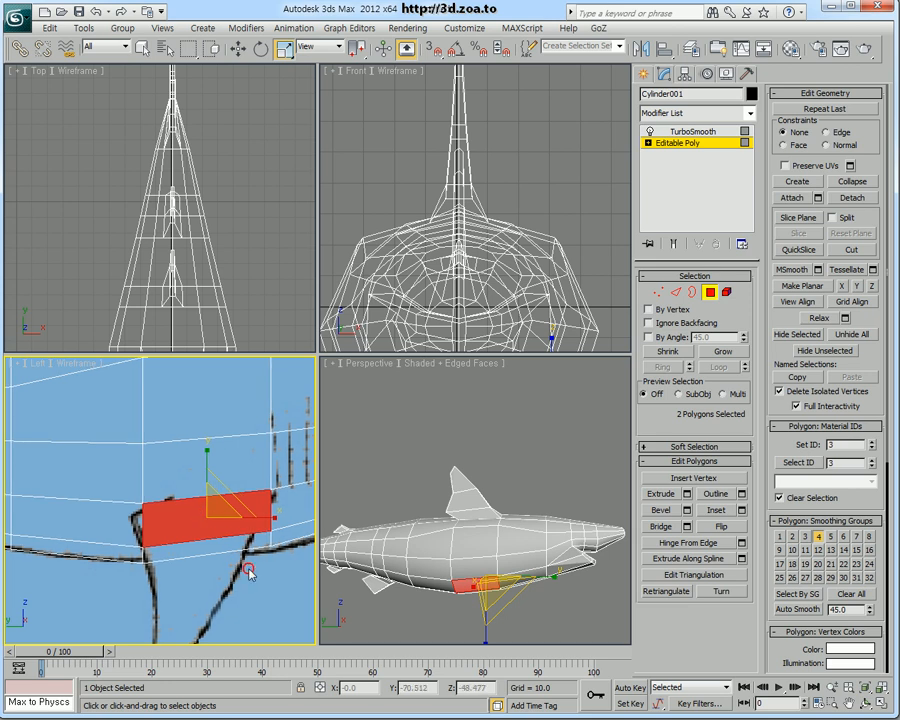
left_click(270, 590)
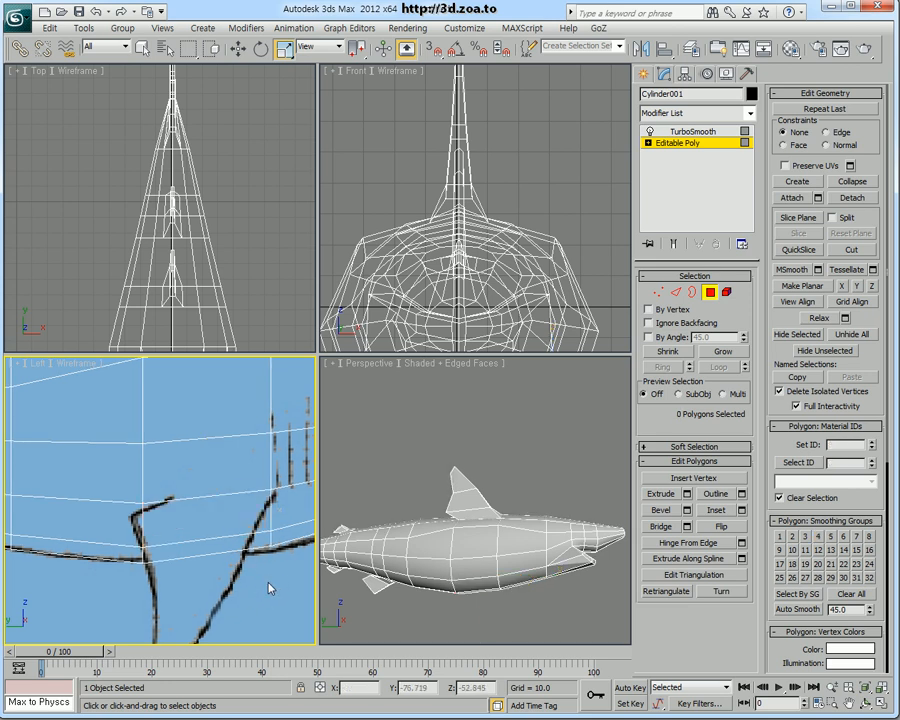
key("ctrl+z")
Extrude the two selected lower-flank polygons outward to start the pectoral fins
middle_click_drag(446, 338, 452, 251)
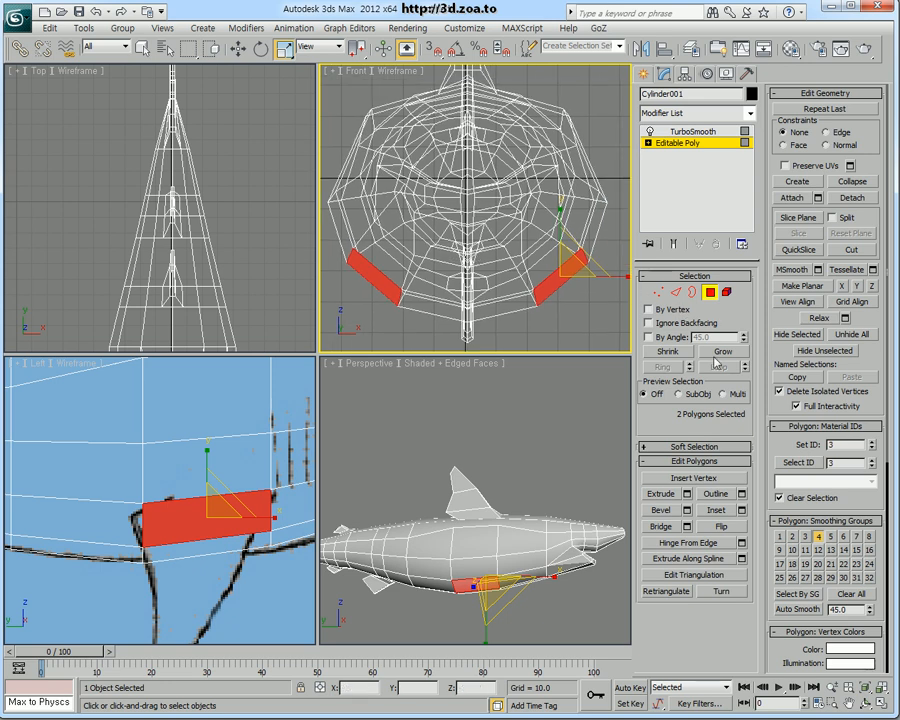
middle_click_drag(104, 264, 185, 140)
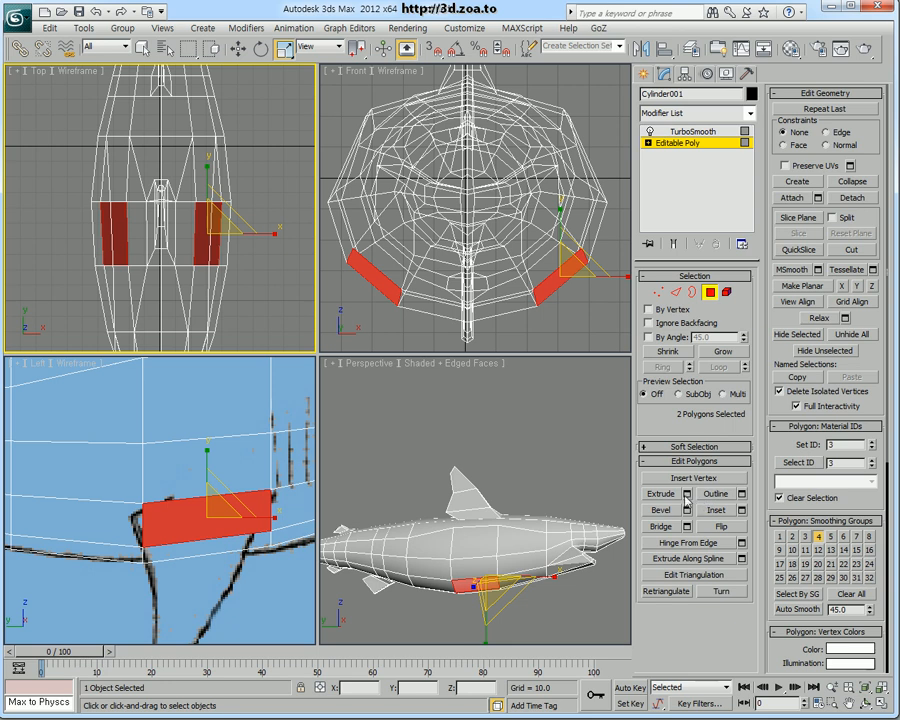
left_click(687, 495)
middle_click_drag(489, 500, 421, 488, "alt")
middle_click_drag(398, 270, 410, 263)
middle_click_drag(185, 277, 191, 275)
left_click_drag(220, 184, 262, 285)
left_click(261, 306)
middle_click_drag(501, 530, 271, 414)
key("alt+w")
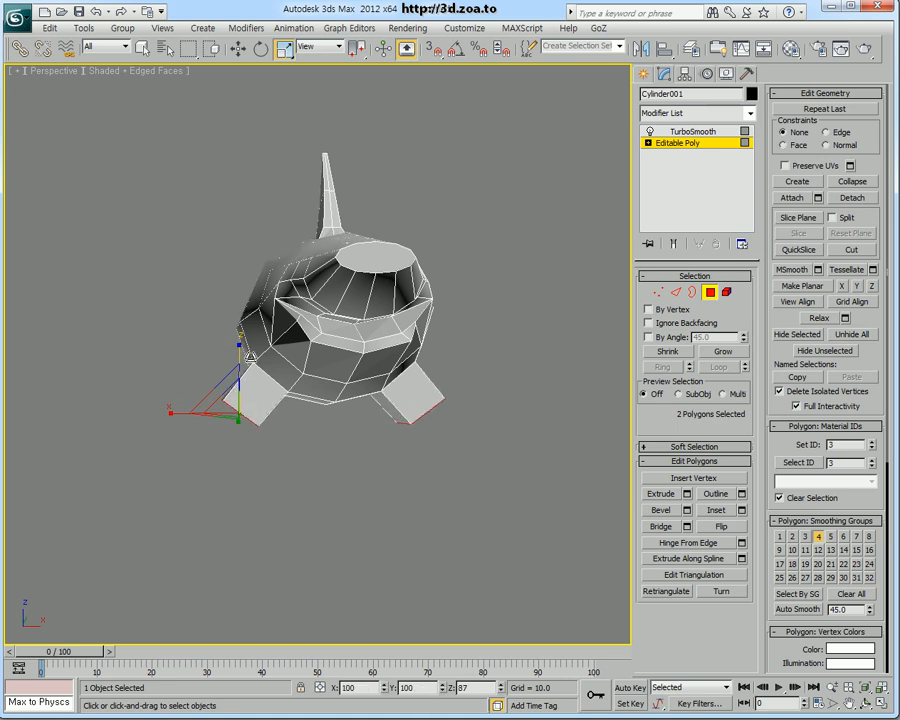
mouse_move(265, 387)
middle_mouse_down("alt")
mouse_move(248, 394)
mouse_move(255, 384)
middle_mouse_up("alt")
key("alt+w")
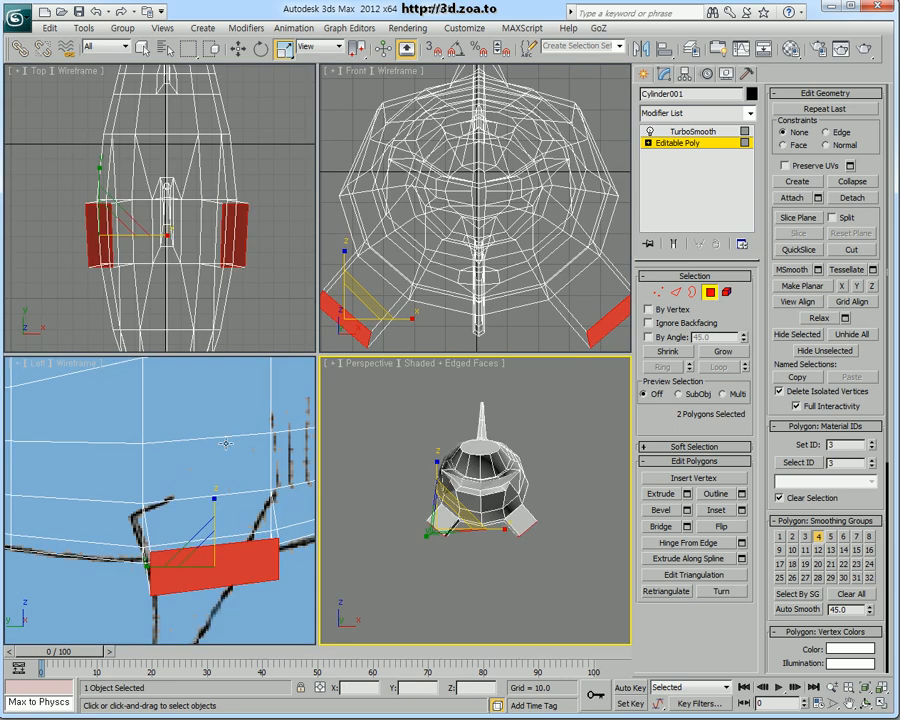
Move the two lower outer vertices of one pectoral-fin stub up toward the upper ones to thin its outer end
middle_click_drag(363, 294, 397, 258)
key("alt+w")
middle_click_drag(594, 340, 590, 295)
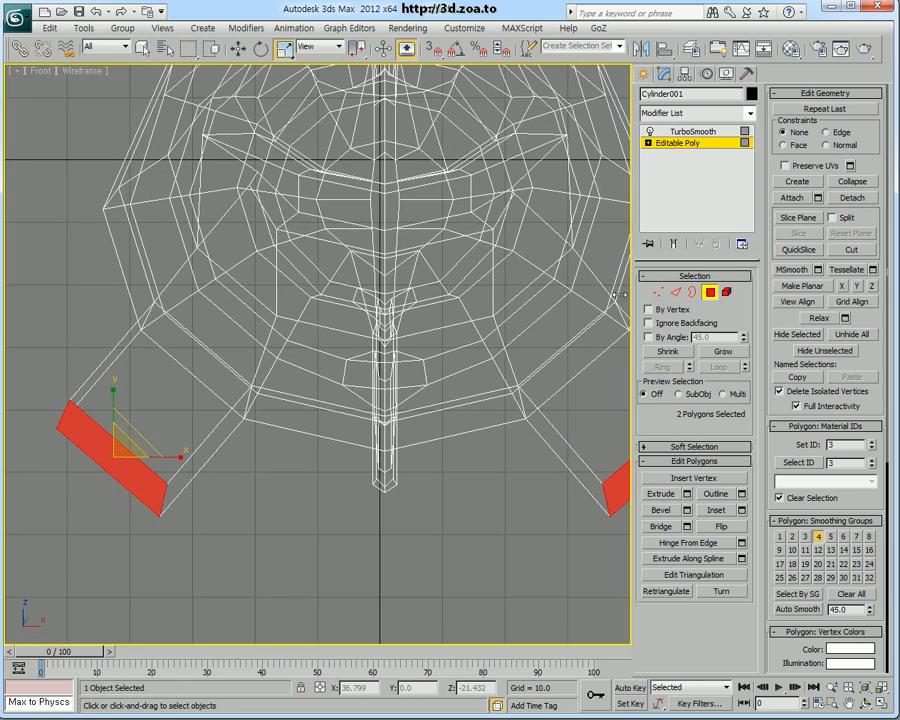
left_click(661, 292)
scroll(320, 370, "down", 3)
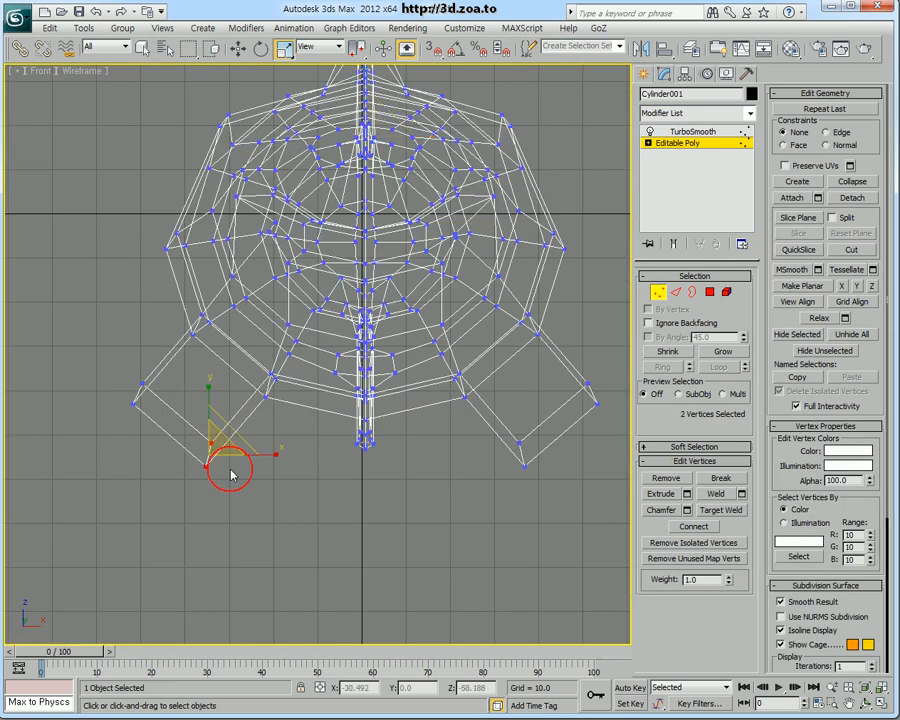
left_click_drag(185, 485, 184, 485)
middle_click_drag(239, 440, 222, 458)
key("w")
left_click_drag(214, 451, 157, 407)
Thin the opposite fin stub the same way by moving its lower outer vertices, and readjust the first stub's pair
left_click_drag(495, 448, 533, 492)
middle_click_drag(533, 486, 482, 490)
left_click_drag(474, 456, 472, 495)
left_click_drag(518, 464, 518, 464)
left_click_drag(89, 443, 76, 459)
middle_click_drag(112, 448, 150, 438)
Examine the shape of the pectoral-fin stub where it joins the lower flank
key("alt+w")
middle_click_drag(450, 510, 488, 492, "alt")
middle_click_drag(557, 315, 557, 315)
middle_click_drag(479, 317, 470, 355)
middle_click_drag(459, 436, 519, 498, "alt")
scroll(519, 498, "up", 8)
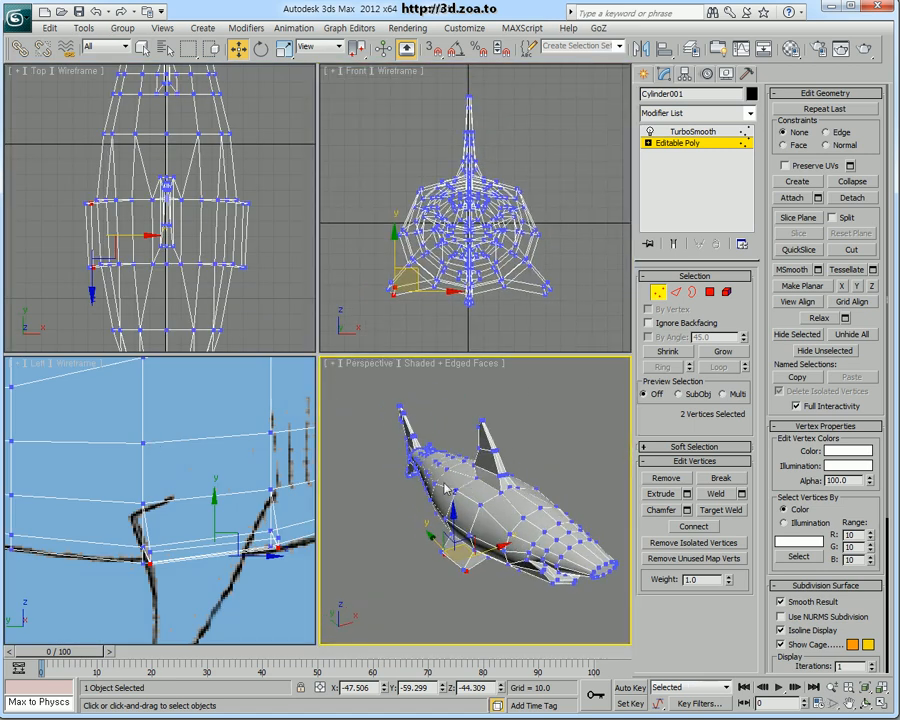
scroll(466, 514, "down", 3)
scroll(527, 516, "down", 6)
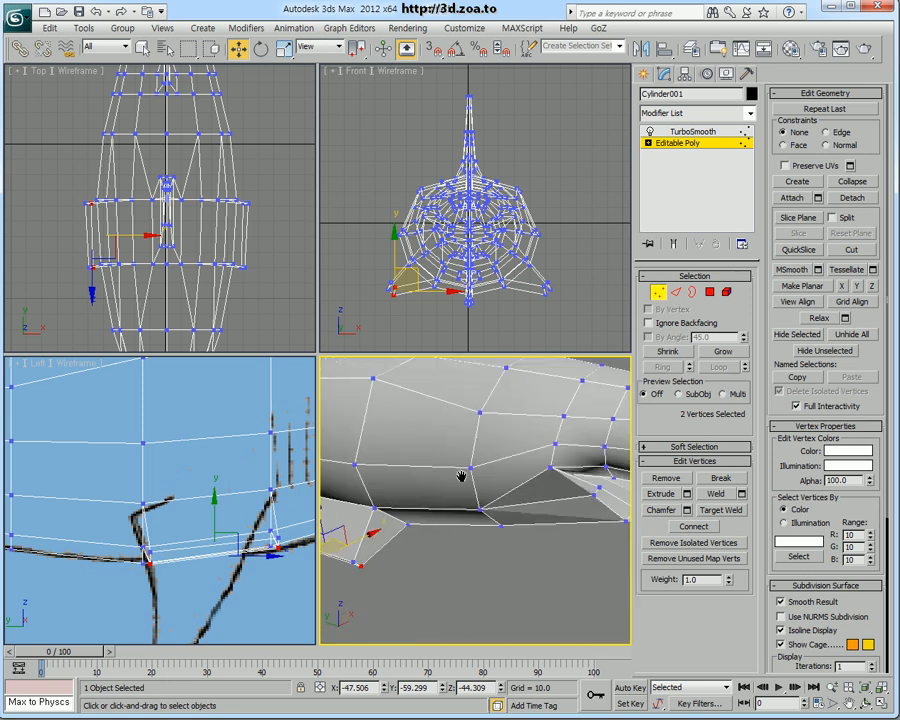
key("alt+w")
middle_click_drag(347, 427, 248, 414, "alt")
scroll(341, 421, "up", 5)
scroll(382, 427, "down", 5)
scroll(350, 424, "up", 5)
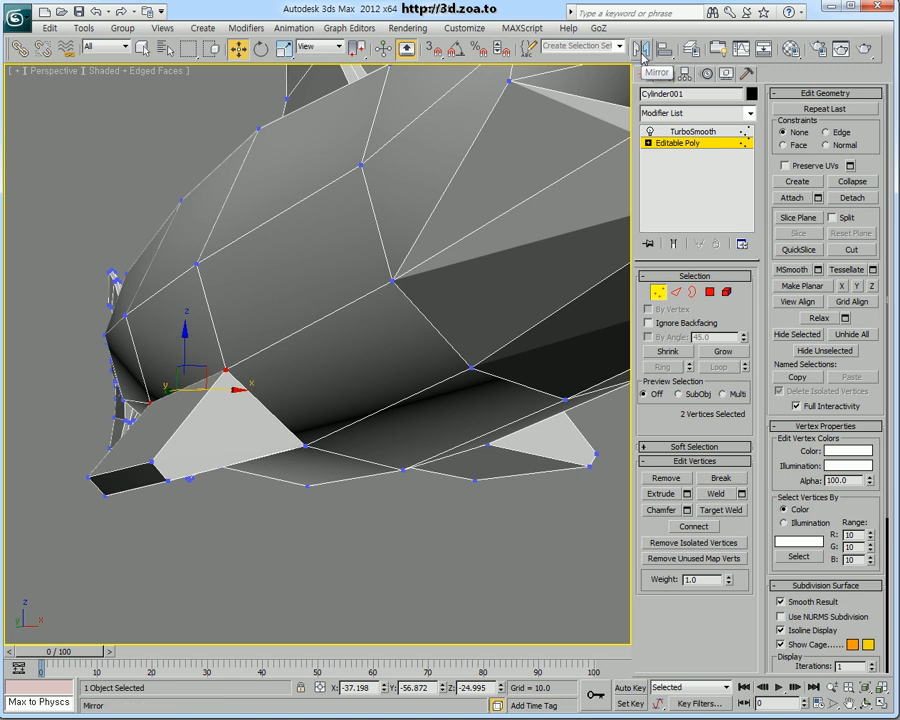
Look up the Symmetry modifier among the available modifiers without applying it
left_click(750, 114)
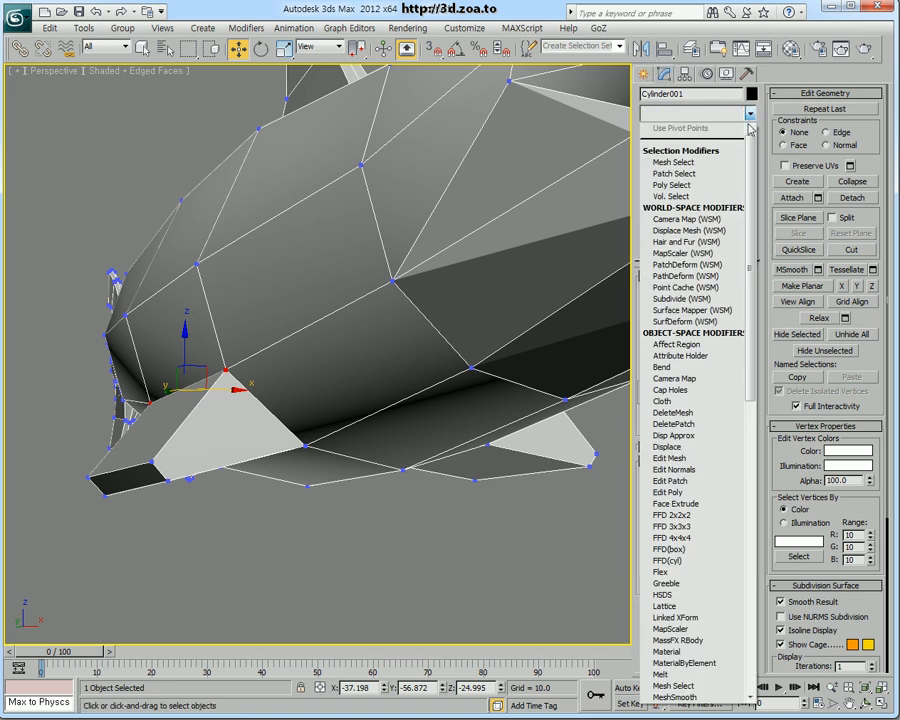
scroll(735, 437, "down", 9)
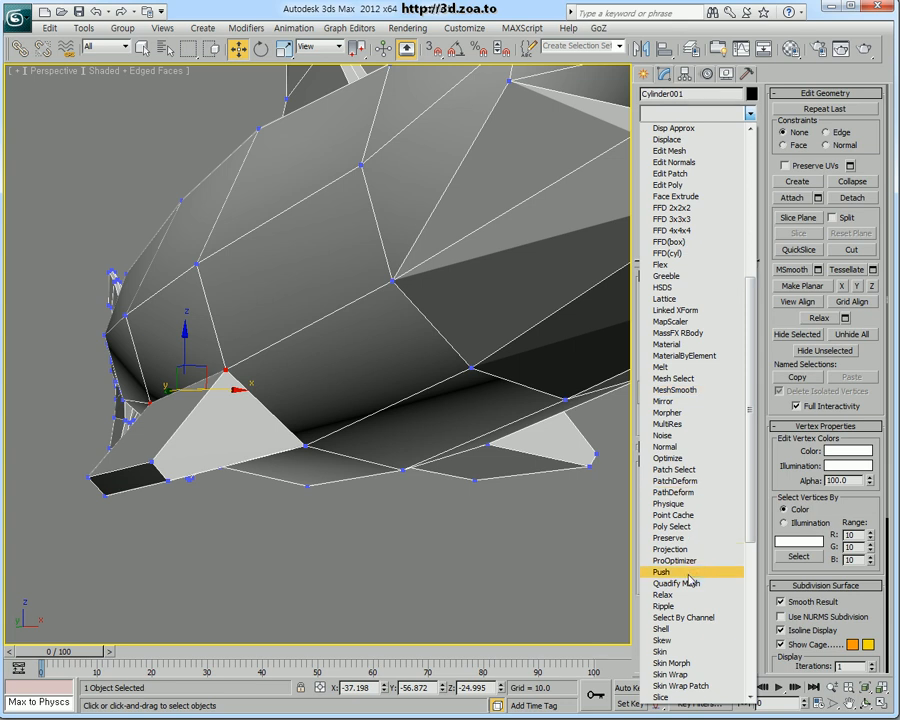
scroll(688, 575, "down", 2)
scroll(690, 582, "down", 2)
scroll(694, 620, "down", 1)
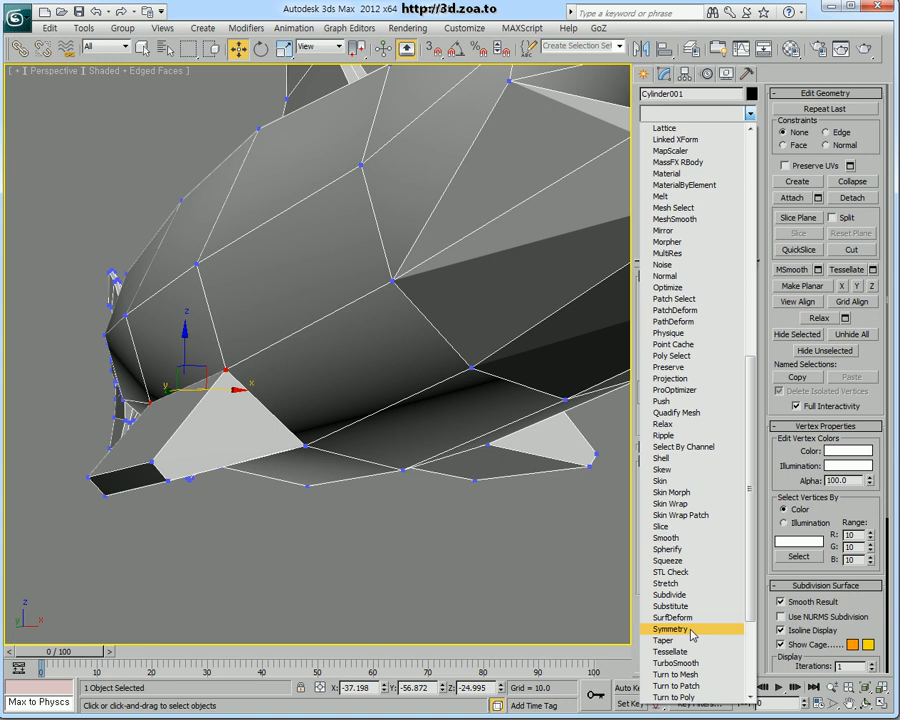
left_click(385, 588)
Constrain movement to edges and slide the two lower root vertices of the fin toward the upper ones to thin its base
left_click(303, 445)
middle_click_drag(311, 446, 333, 453, "alt")
left_click(189, 421, "ctrl")
middle_click_drag(189, 421, 271, 390, "alt")
middle_click_drag(356, 455, 587, 368, "alt")
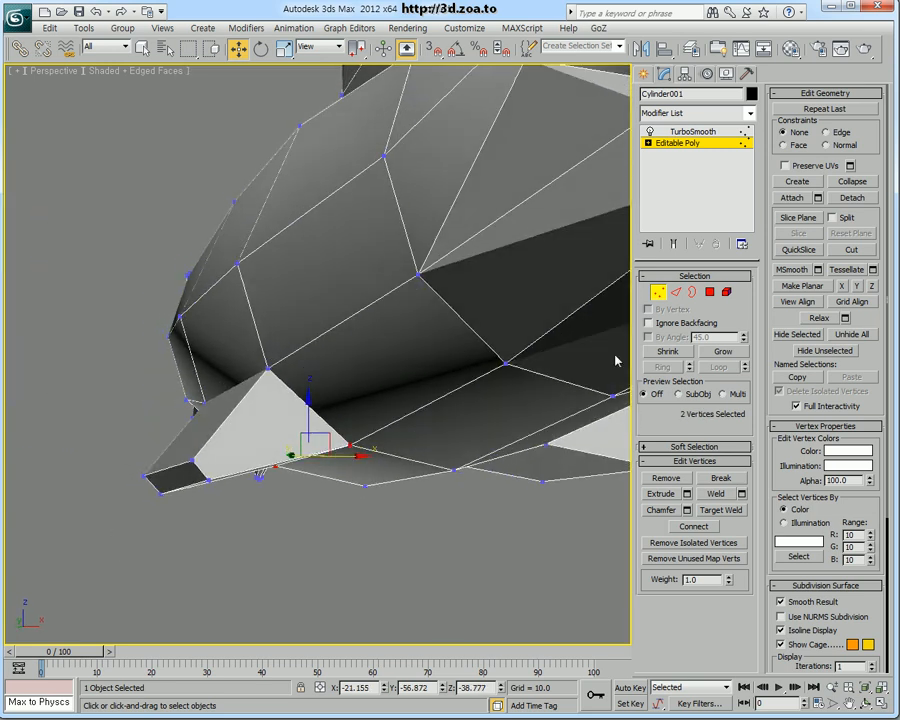
middle_click_drag(437, 397, 362, 455, "alt")
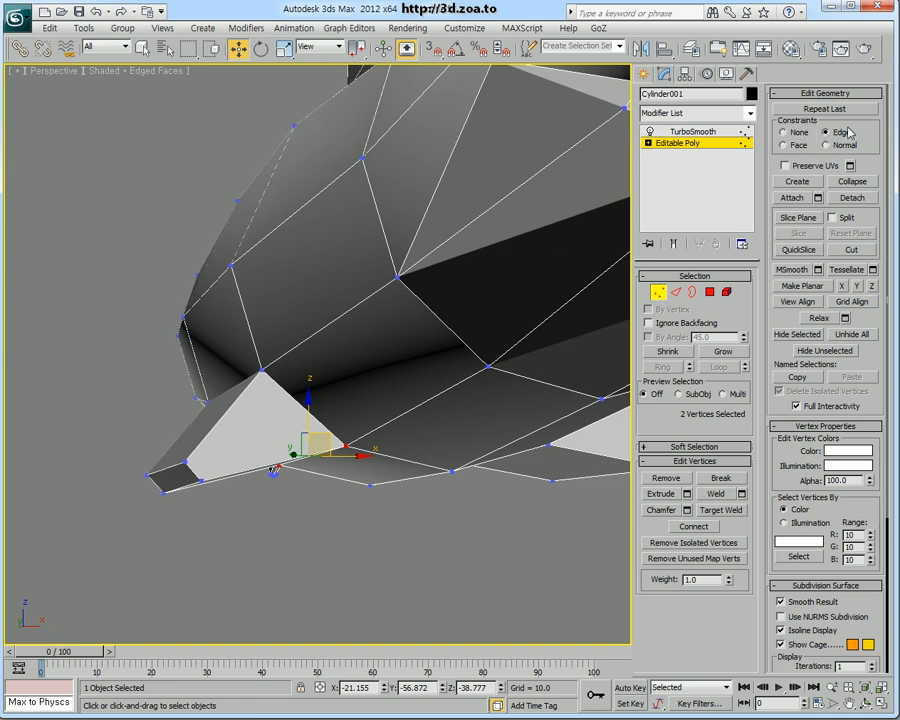
middle_click_drag(273, 470, 325, 465, "alt")
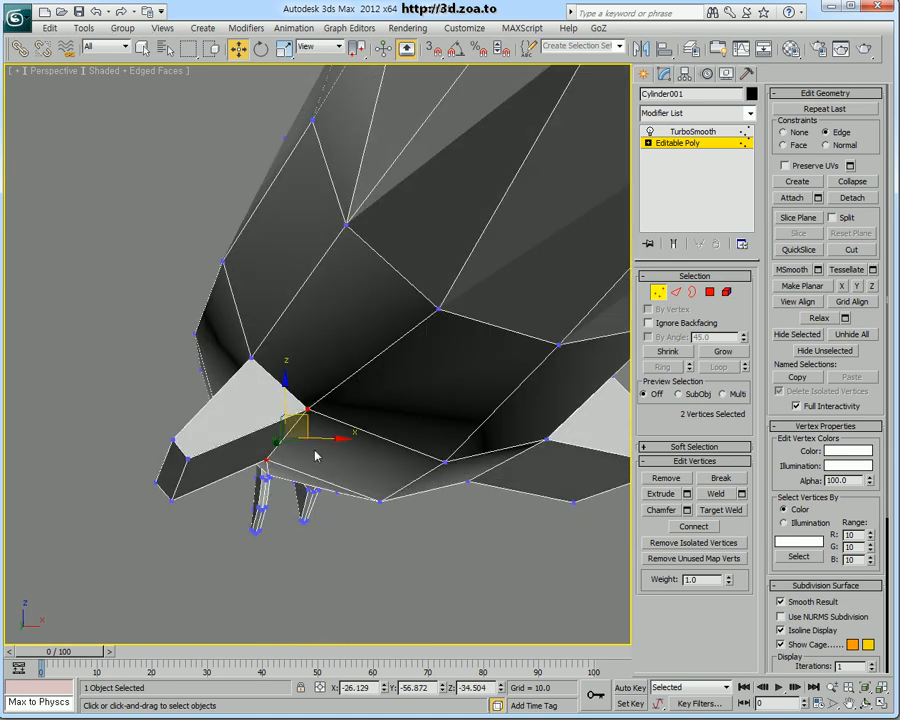
left_click_drag(309, 427, 274, 428)
middle_click_drag(293, 430, 265, 414, "alt")
left_click_drag(266, 413, 255, 424)
mouse_move(255, 424)
middle_mouse_down("alt")
mouse_move(237, 380)
mouse_move(258, 400)
middle_mouse_up("alt")
left_click_drag(248, 376, 248, 366)
mouse_move(258, 411)
middle_mouse_down("alt")
mouse_move(269, 436)
mouse_move(318, 414)
mouse_move(270, 418)
middle_mouse_up("alt")
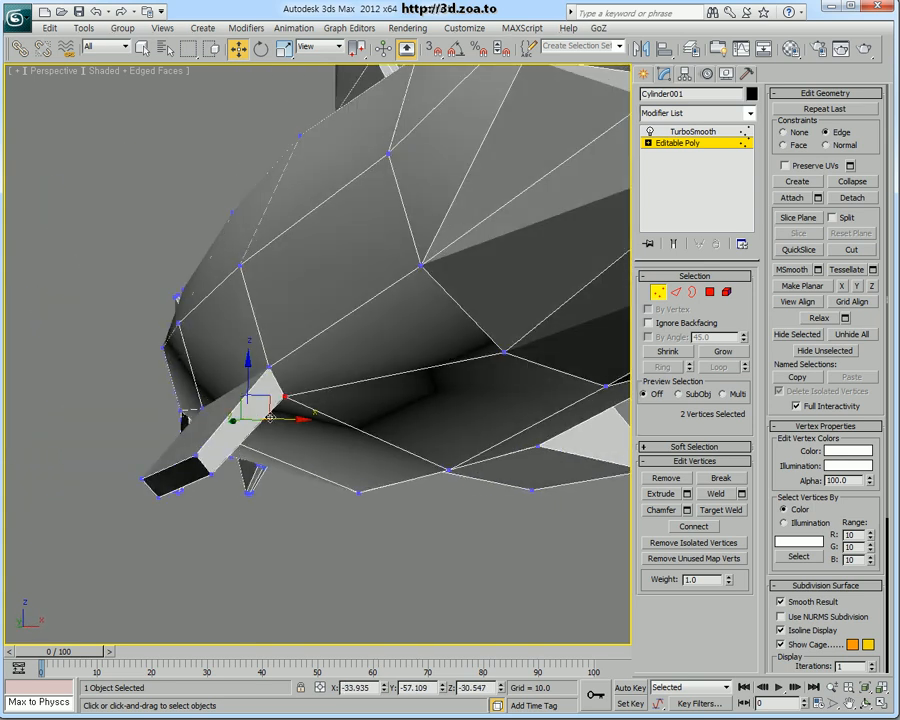
Select the fin stub's four outer vertices, remove the edge constraint and raise them along Z
left_click(211, 474)
left_click(171, 493, "ctrl")
middle_click_drag(171, 493, 276, 377, "alt")
left_click_drag(274, 400, 354, 495, "ctrl")
middle_click_drag(355, 495, 511, 404, "alt")
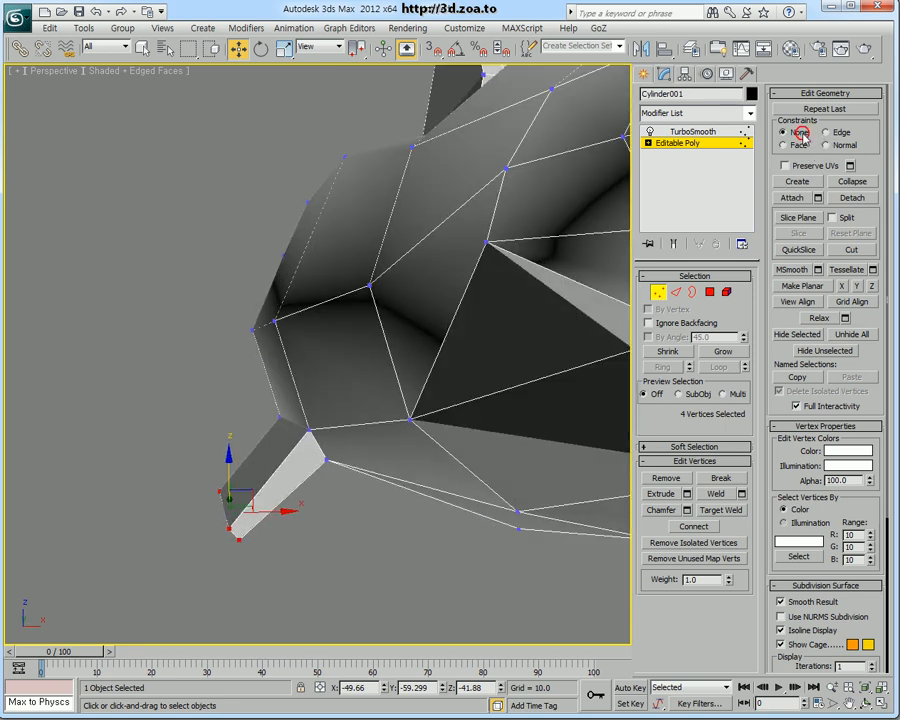
middle_click_drag(323, 372, 271, 431, "alt")
left_click_drag(228, 459, 223, 429)
middle_click_drag(233, 457, 348, 454, "alt")
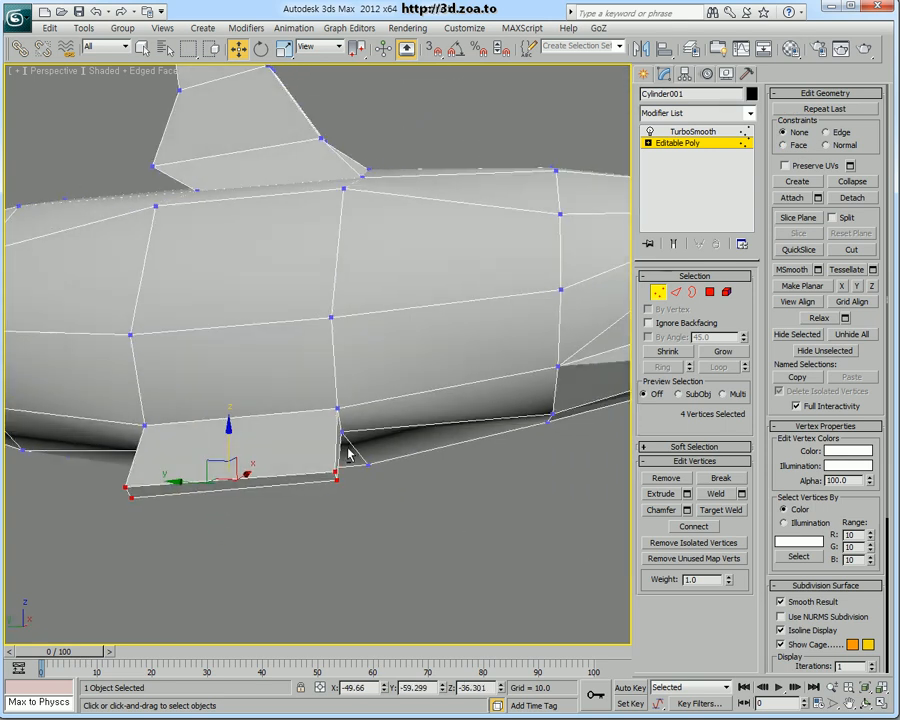
key("alt+w")
middle_click_drag(236, 527, 219, 517, "alt")
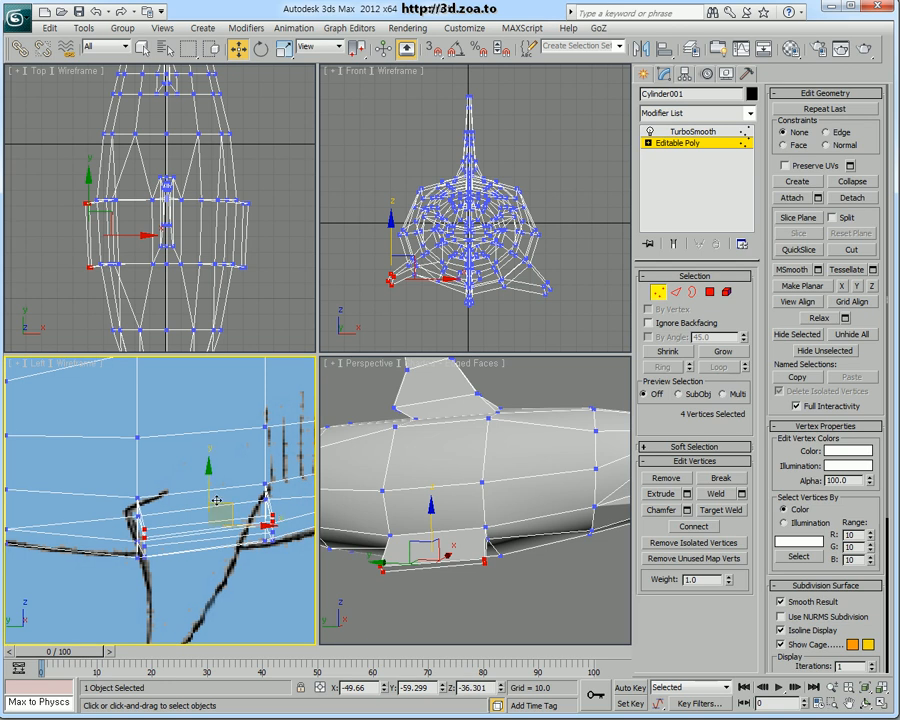
left_click_drag(211, 487, 208, 480)
Extrude the end polygon of this single fin stub by 20.861 twice to add two outer segments
middle_click_drag(503, 522, 528, 569, "alt")
key("alt+w")
middle_click_drag(415, 488, 594, 374, "alt")
left_click(710, 292)
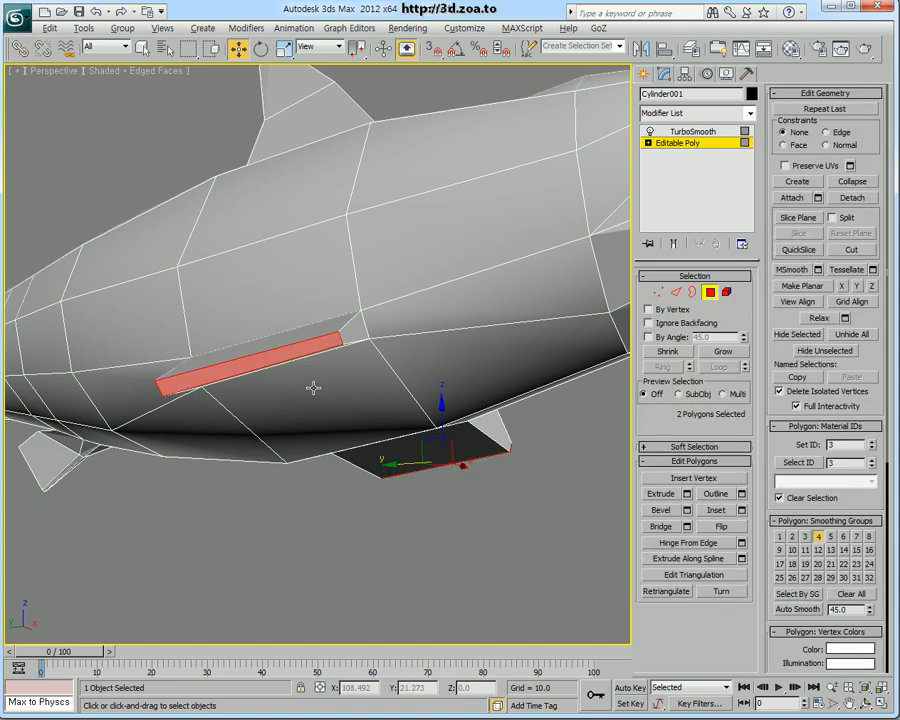
middle_click_drag(313, 382, 324, 406, "alt")
left_click(320, 453)
left_click(315, 403)
scroll(354, 474, "down", 5)
middle_click_drag(354, 474, 305, 470, "alt")
left_click(686, 495)
middle_click_drag(378, 498, 459, 519, "alt")
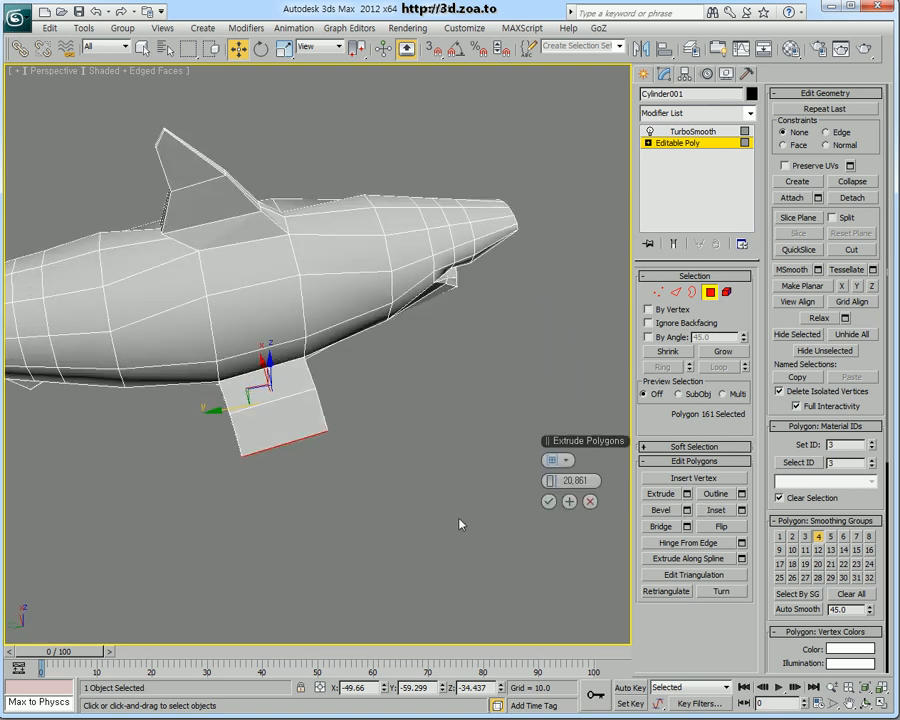
left_click(570, 502)
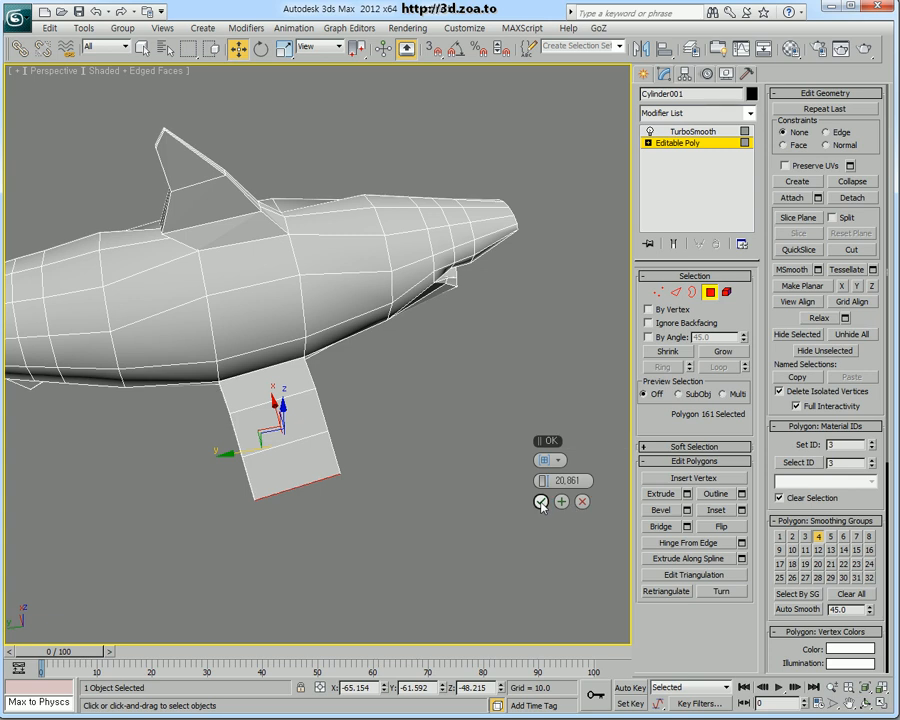
left_click(541, 502)
Move the two leading-corner vertices of the fin's end outward and toward the tail to form a slanted tip
key("alt+w")
middle_click(138, 286)
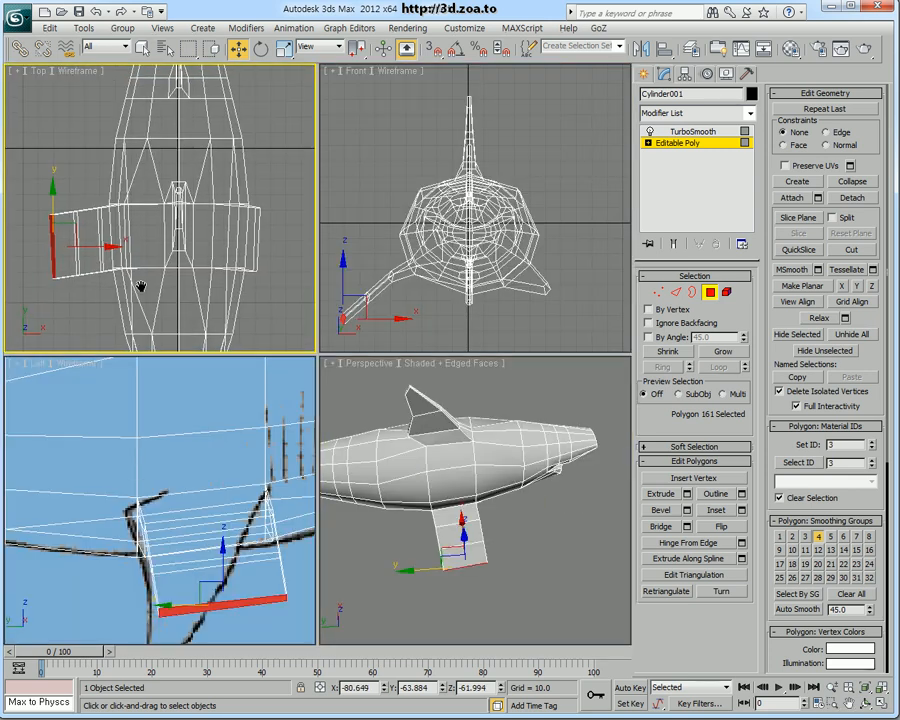
key("alt+w")
middle_click_drag(172, 374, 211, 361)
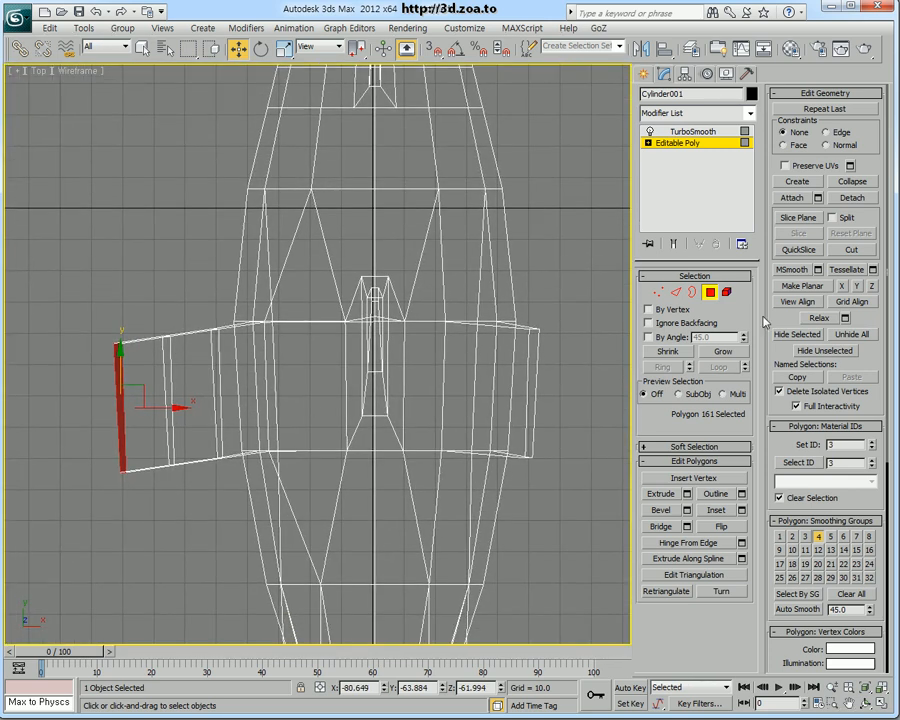
left_click(658, 293)
left_click_drag(125, 481, 112, 388)
key("alt+w")
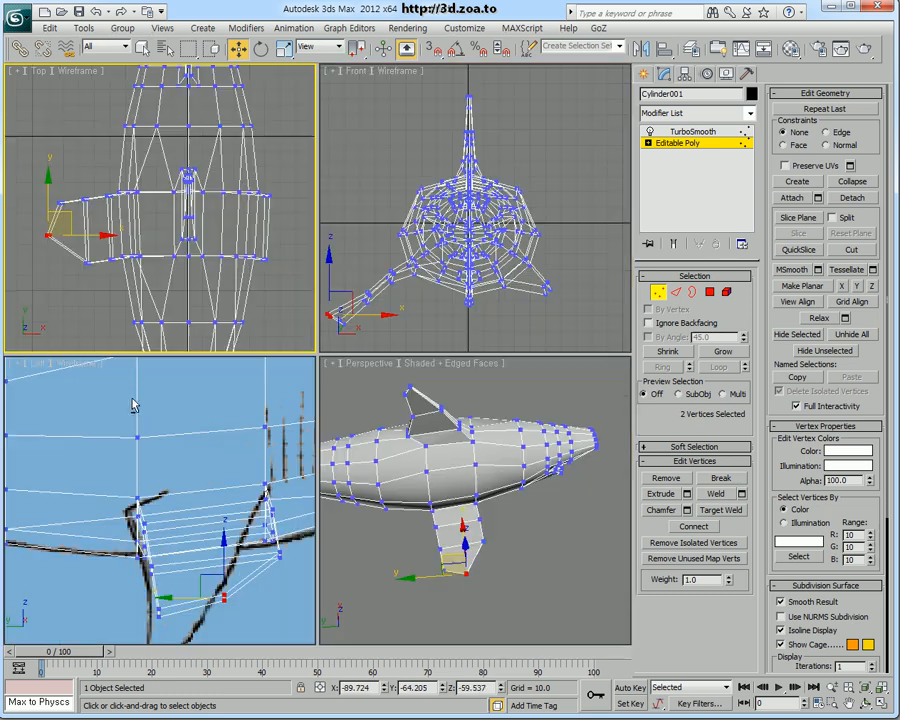
middle_click(299, 417)
middle_click_drag(426, 513, 490, 446)
middle_click_drag(182, 576, 187, 507)
middle_click_drag(56, 237, 76, 217)
left_click_drag(88, 194, 70, 180)
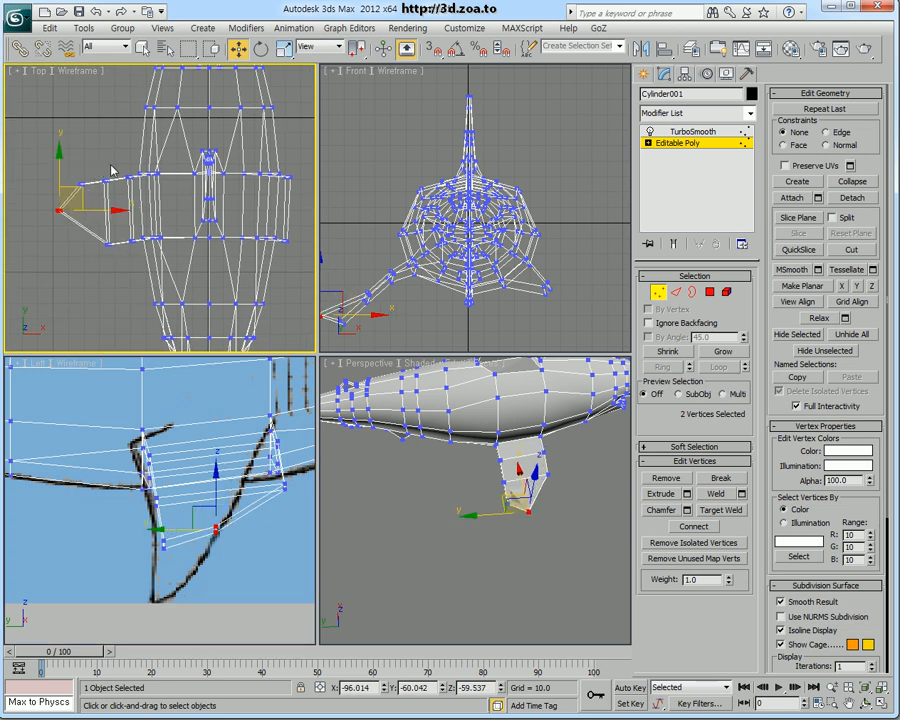
Pull the trailing-edge vertex pair near the fin's root toward the tail to widen the fin there
middle_click_drag(498, 477, 492, 477, "alt")
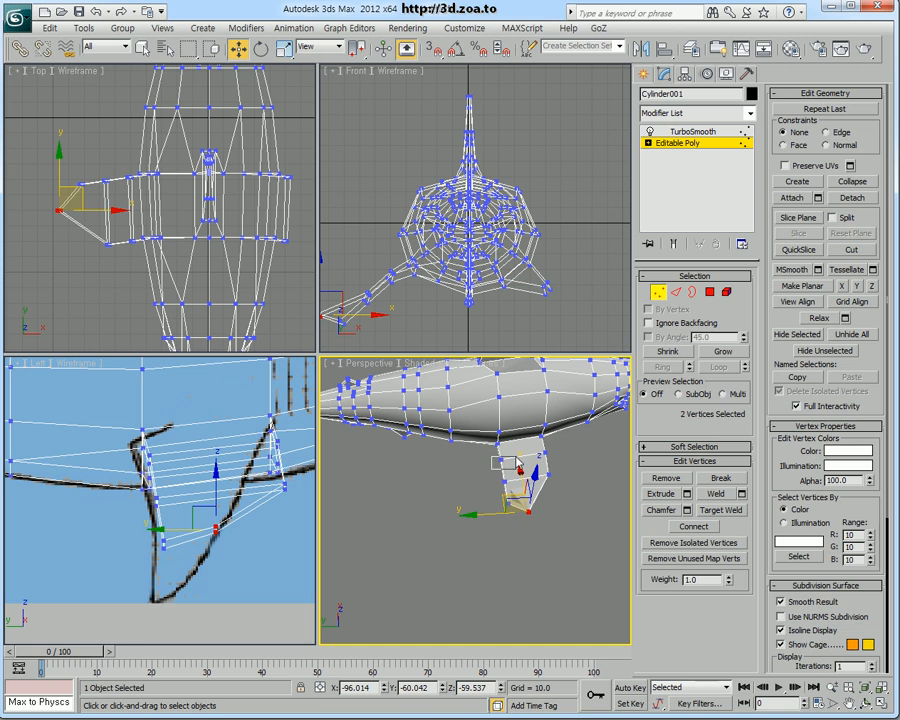
left_click_drag(516, 458, 518, 456)
middle_click_drag(155, 248, 150, 257)
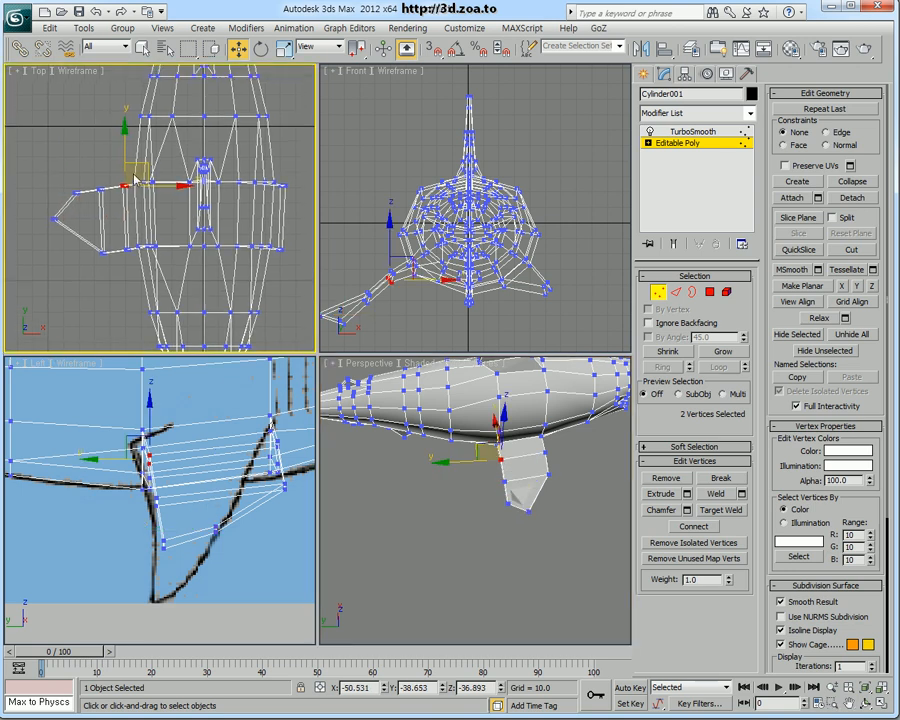
left_click_drag(124, 151, 124, 131)
scroll(532, 538, "up", 8)
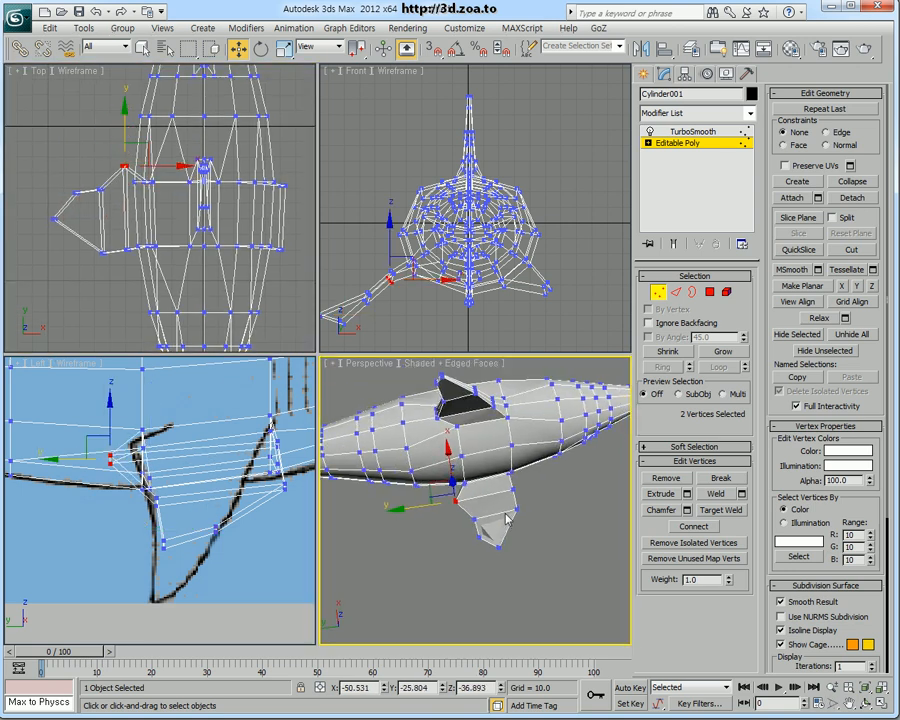
middle_click_drag(490, 503, 450, 494, "alt")
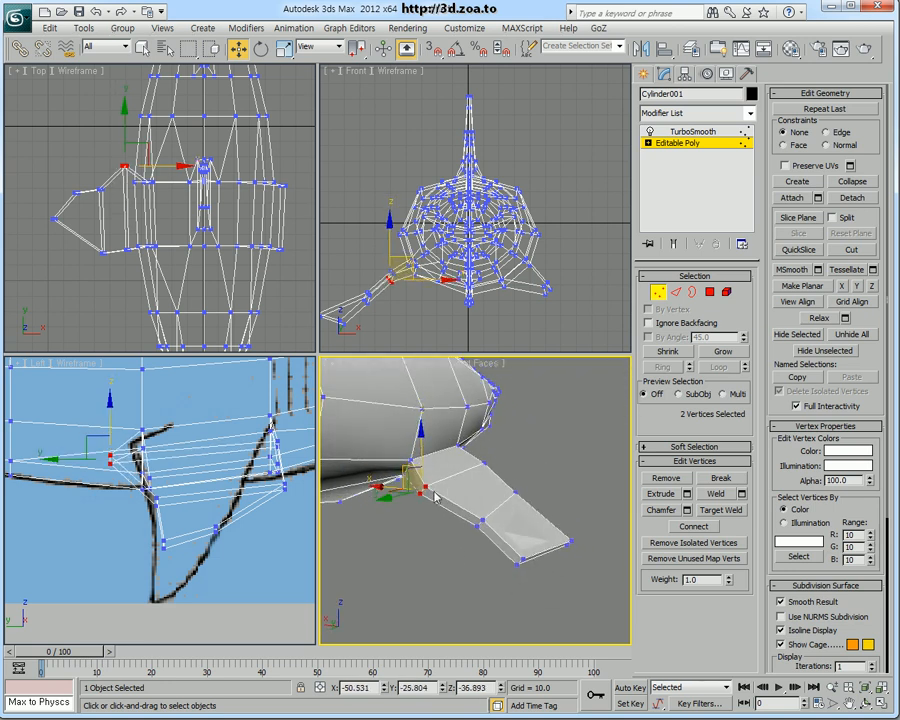
left_click_drag(391, 498, 404, 506)
Taper the fin by moving its leading-edge vertices toward the tail and drawing the tip vertex pairs into a swept-back point
middle_click_drag(404, 506, 485, 471, "alt")
left_click_drag(463, 530, 408, 526)
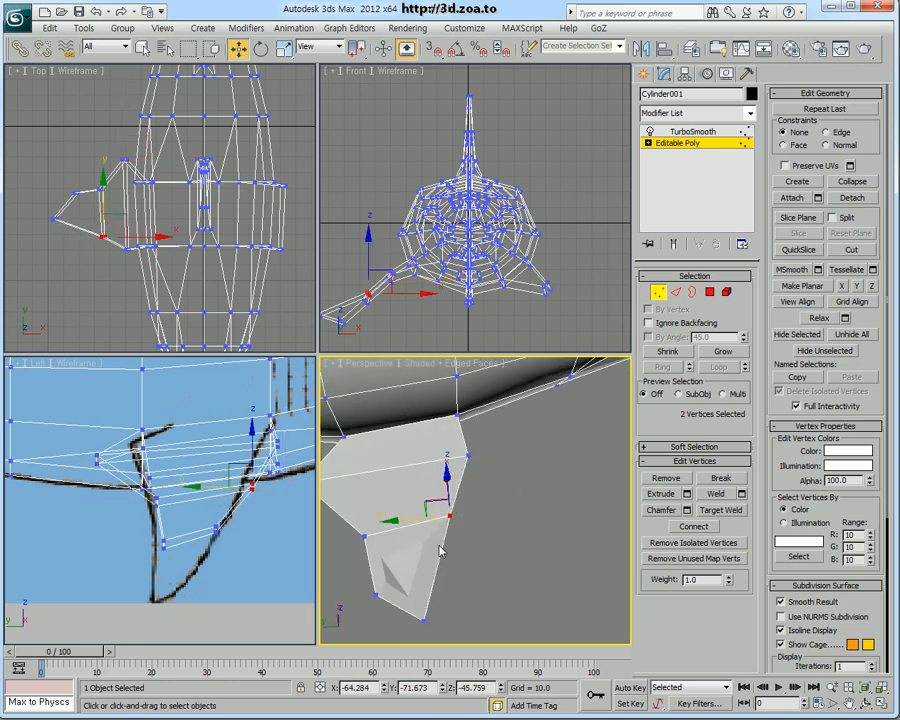
middle_click_drag(419, 562, 437, 513)
left_click_drag(500, 397, 463, 482)
left_click_drag(421, 585, 433, 585)
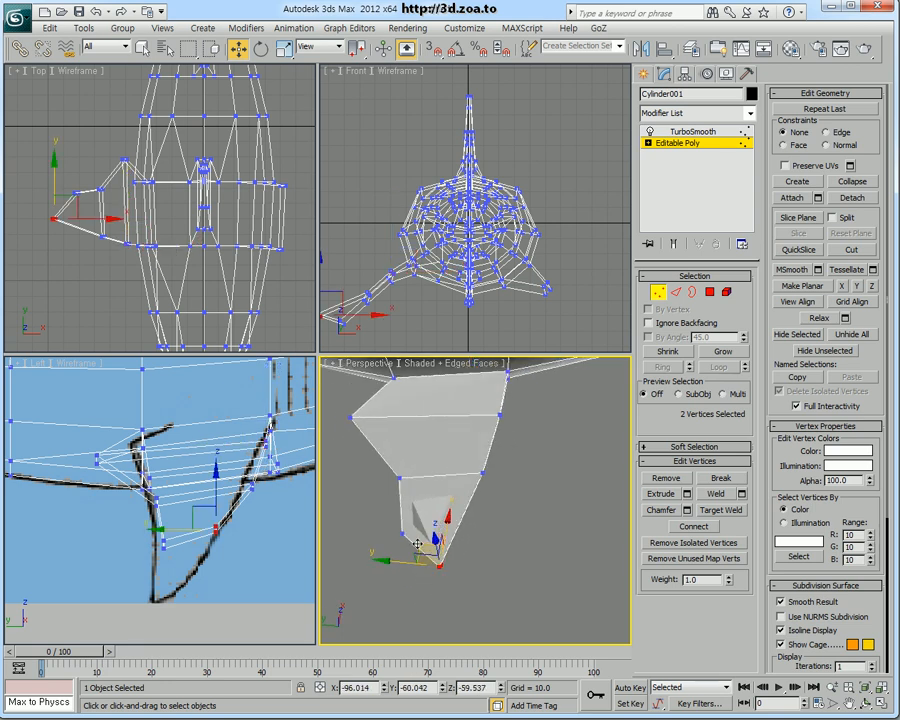
middle_click_drag(221, 255, 253, 284)
mouse_move(117, 223)
left_mouse_down()
mouse_move(121, 214)
mouse_move(104, 229)
mouse_move(110, 239)
mouse_move(115, 220)
left_mouse_up()
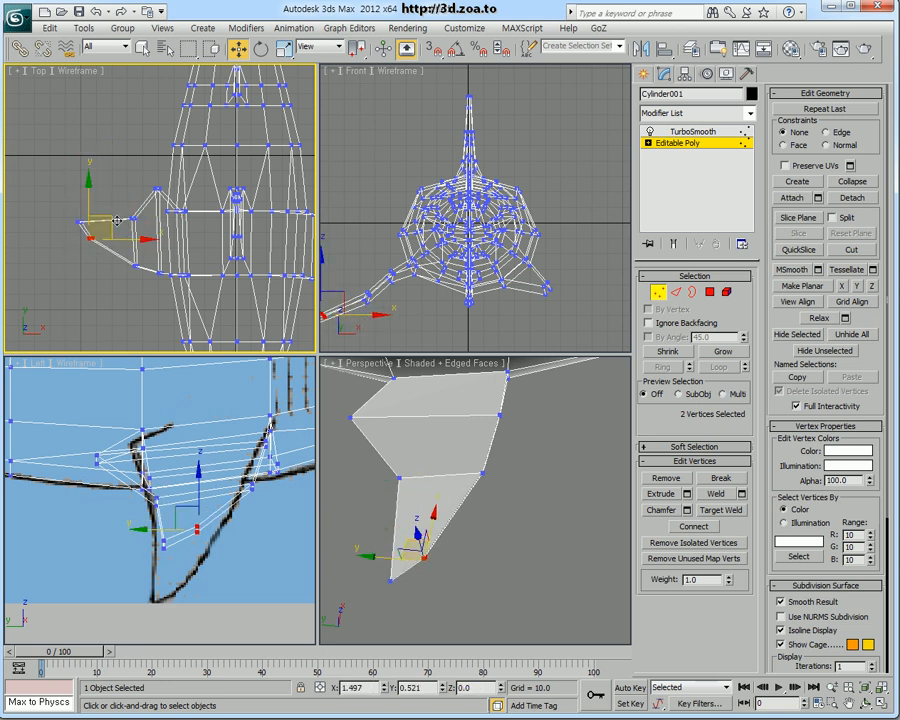
Raise the vertices of the fin's outer segments and adjust the four tip vertices to lessen its downward slope
scroll(515, 520, "down", 6)
scroll(514, 519, "up", 6)
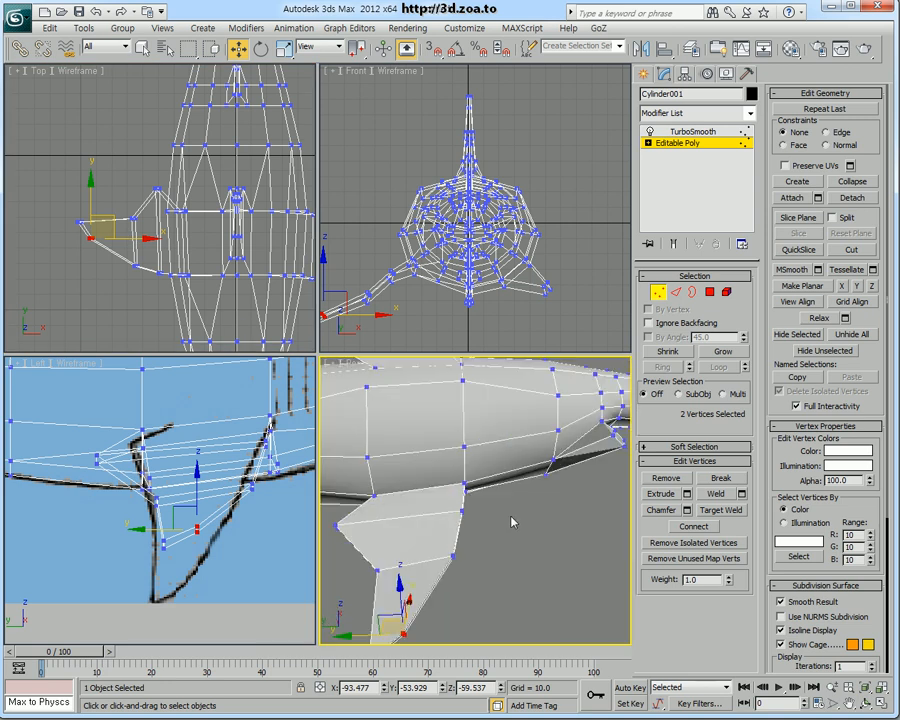
key("alt+w")
scroll(303, 496, "down", 3)
middle_click_drag(366, 489, 362, 532, "alt")
left_click_drag(188, 351, 185, 346)
middle_click_drag(185, 346, 310, 405, "alt")
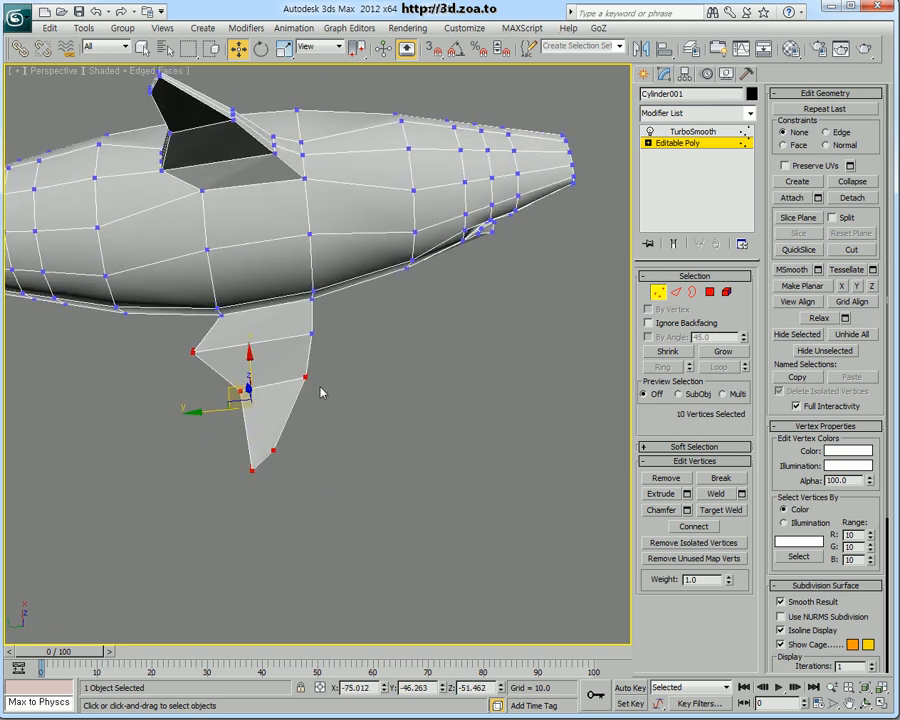
left_click(317, 330, "ctrl")
middle_click_drag(317, 330, 305, 395, "alt")
left_click_drag(280, 413, 301, 358)
middle_click_drag(300, 372, 298, 350, "alt")
left_click_drag(289, 356, 222, 356)
middle_click_drag(226, 372, 329, 488, "alt")
scroll(321, 478, "down", 4)
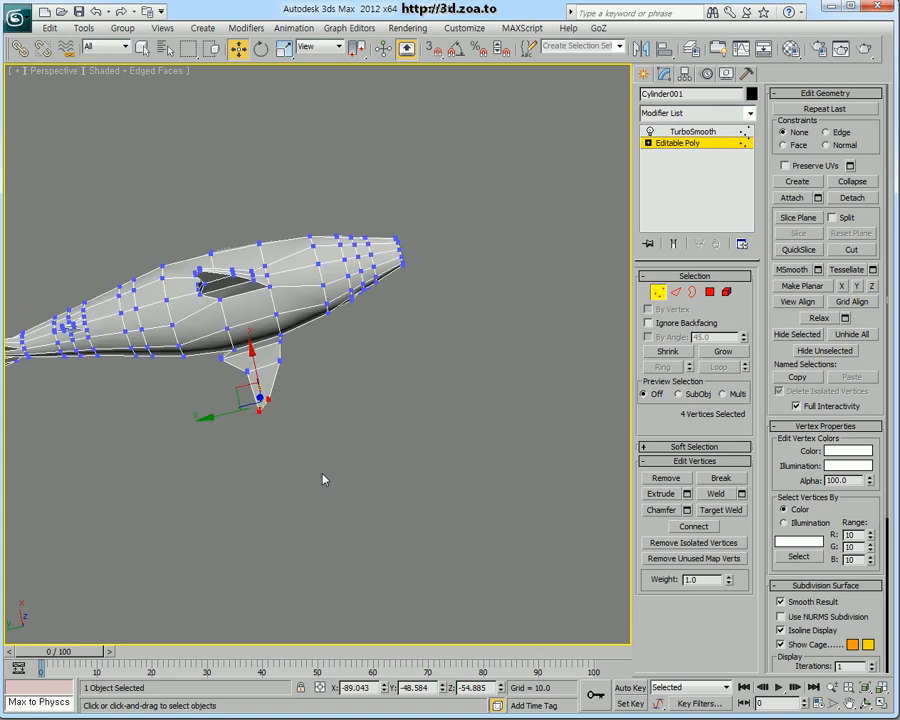
Examine the pectoral fin's outline against the whole body from above in a shaded top view
key("alt+w")
scroll(121, 200, "down", 5)
middle_click_drag(157, 230, 167, 252)
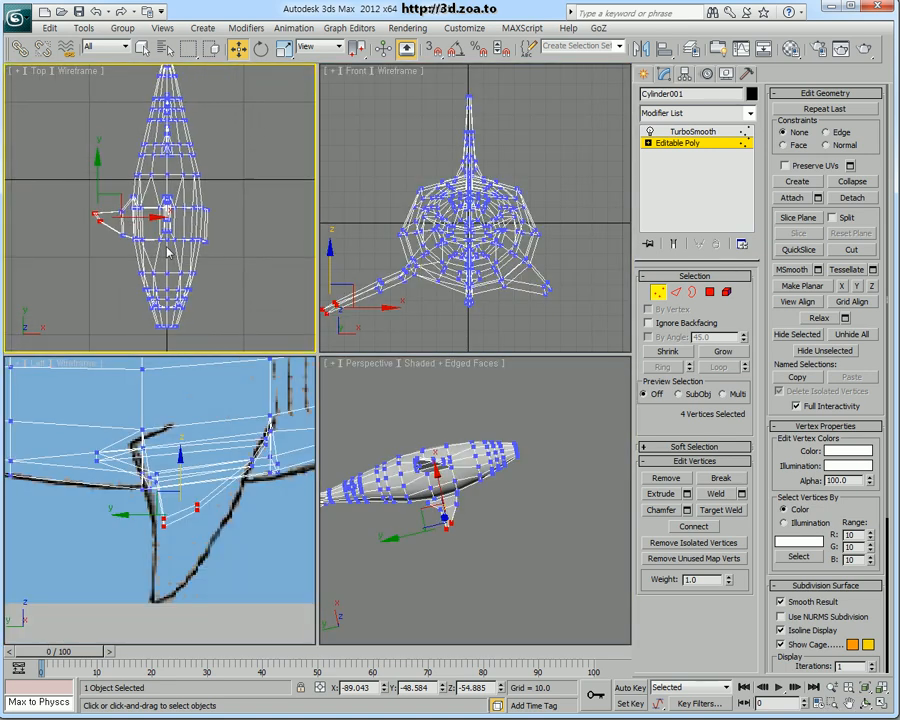
key("alt+w")
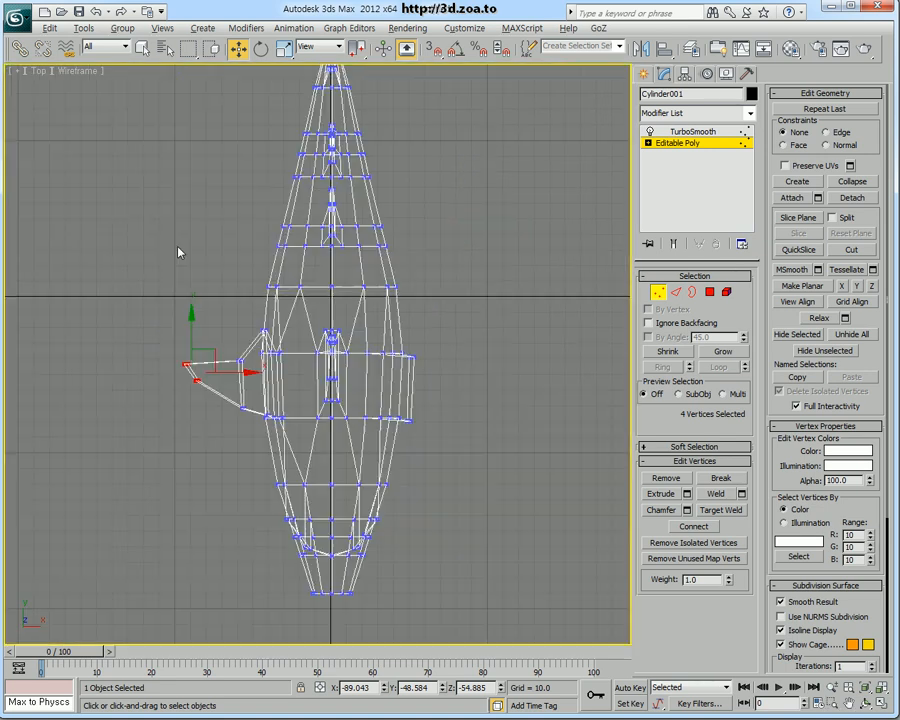
middle_click_drag(340, 340, 350, 378)
scroll(337, 347, "down", 2)
key("F3")
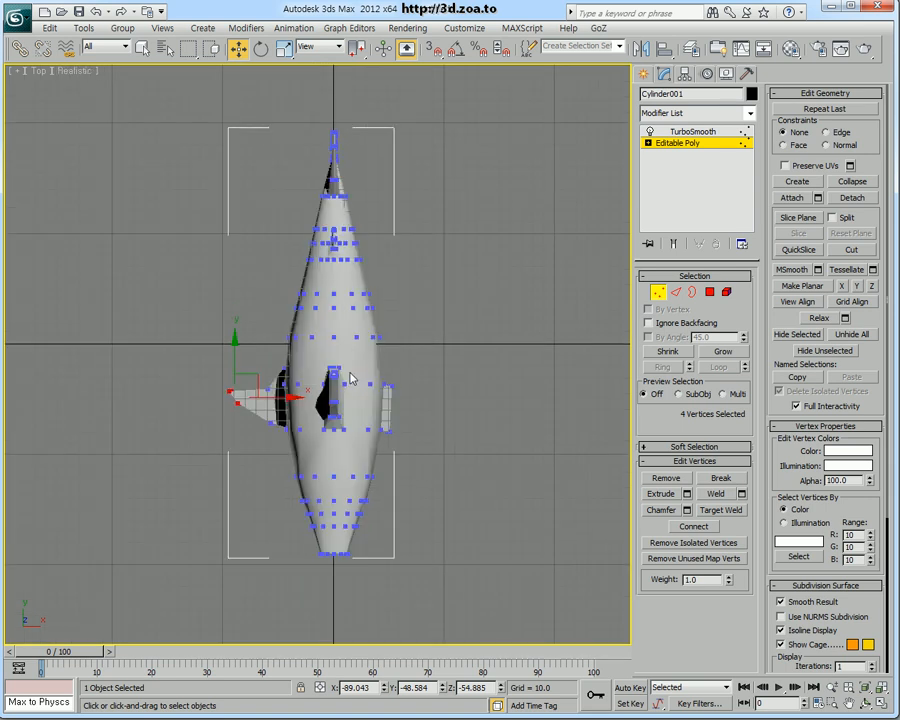
Show edged faces in the shaded top view for checking the body's mesh around the fins
scroll(350, 378, "up", 2)
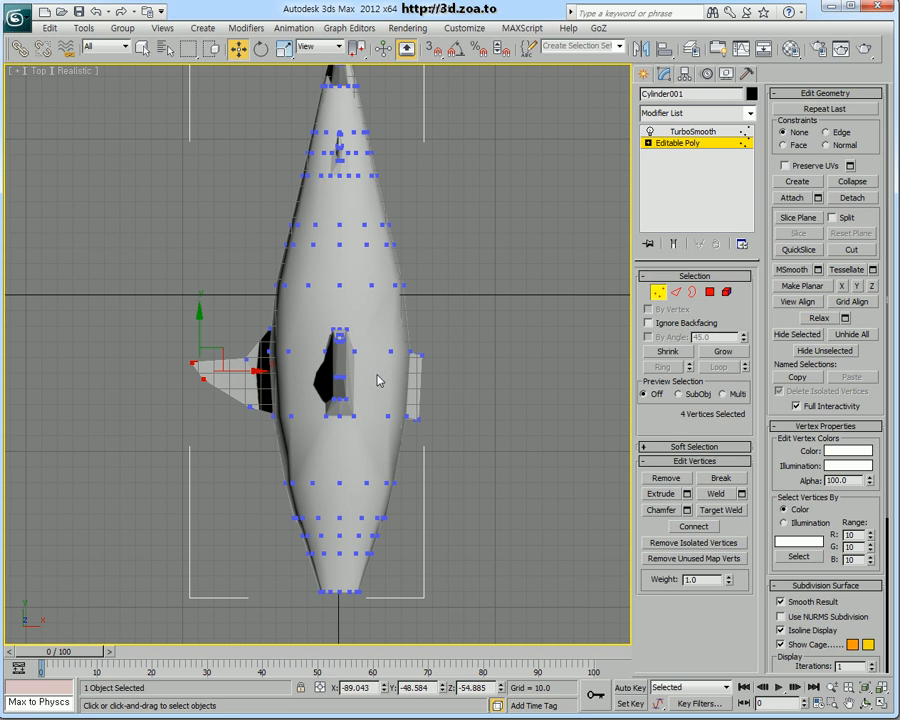
key("F4")
key("F4")
key("F4")
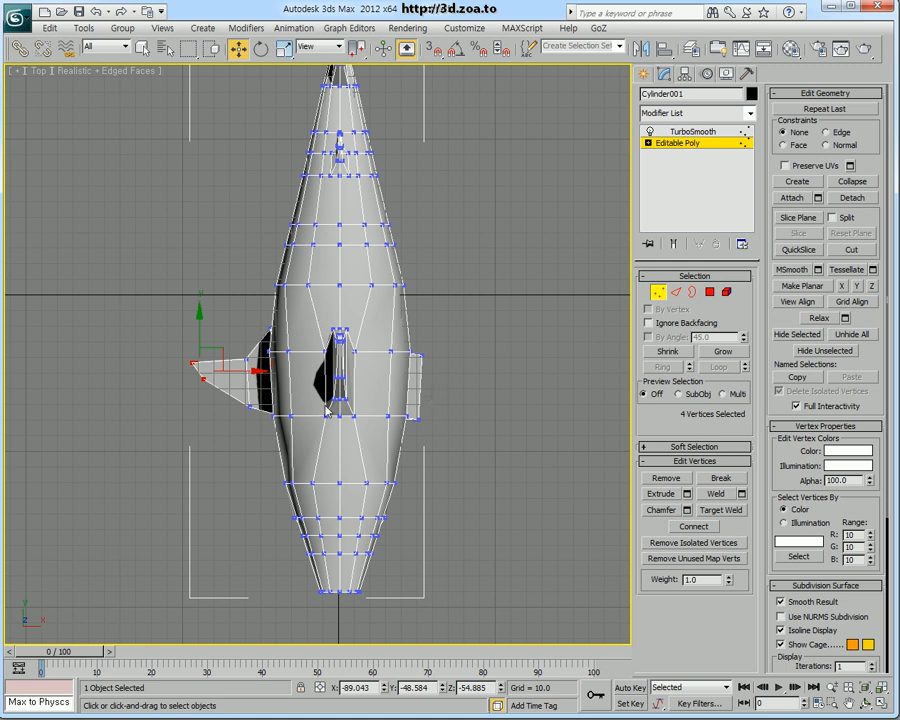
scroll(322, 280, "up", 3)
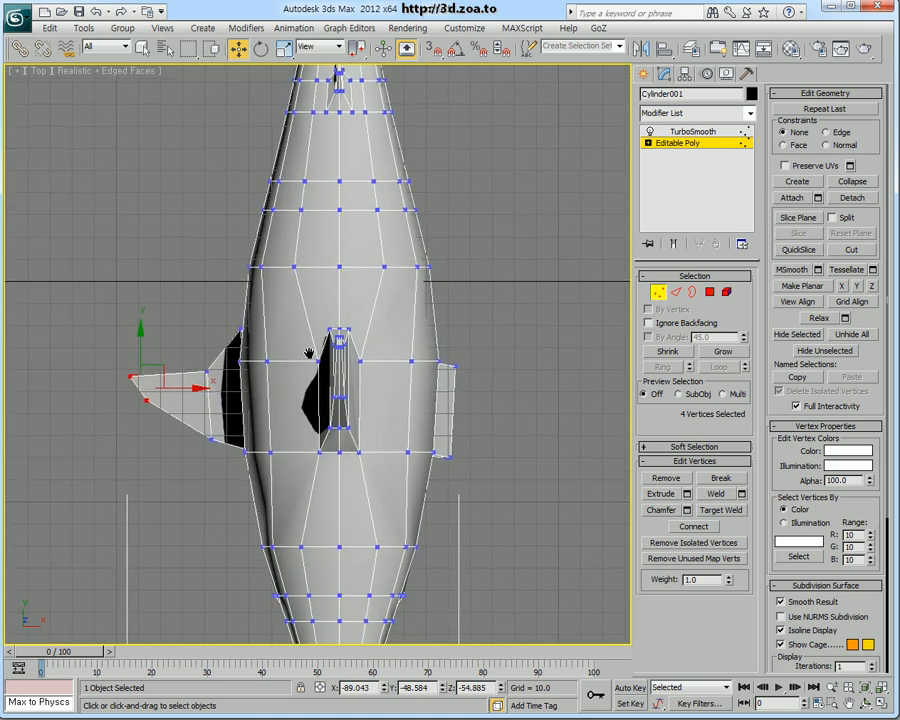
left_click(295, 284)
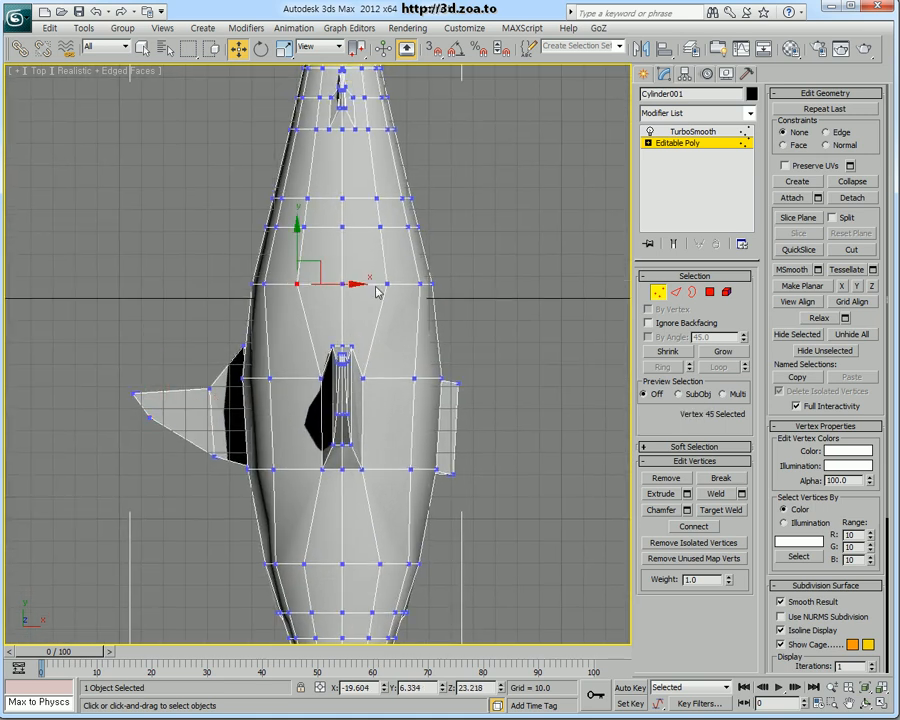
middle_click_drag(360, 348, 357, 335)
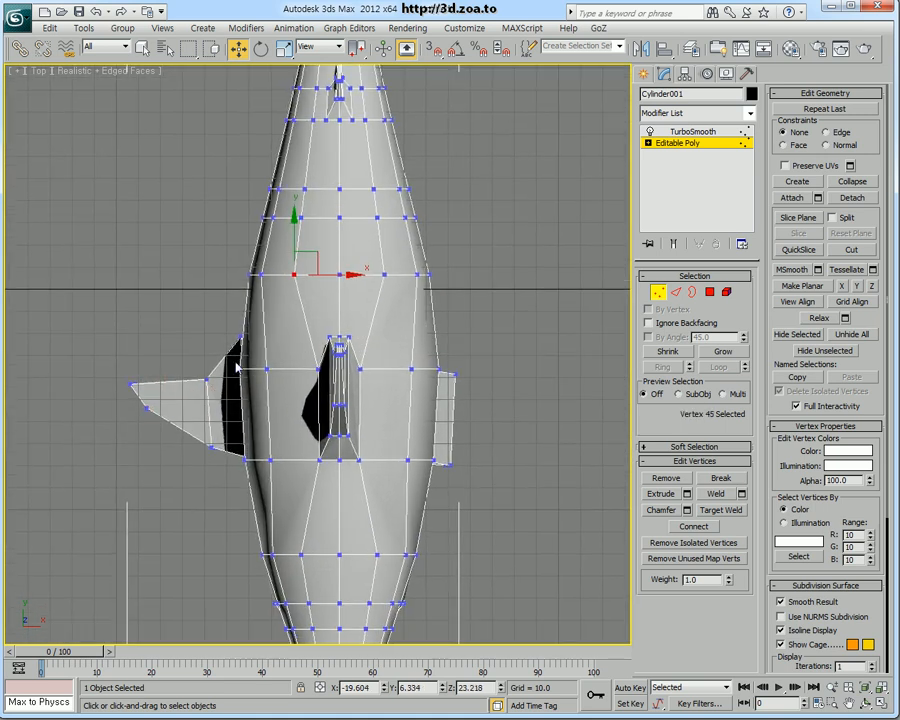
Reposition the vertex pairs of the pectoral fin's middle section to refine its leading and trailing edges
key("alt+w")
middle_click_drag(464, 522, 406, 430, "alt")
scroll(456, 518, "up", 5)
left_click(433, 447)
left_click_drag(399, 457, 411, 463)
left_click_drag(460, 506, 525, 471)
scroll(124, 231, "up", 3)
middle_click_drag(124, 231, 138, 249)
mouse_move(134, 237)
left_mouse_down()
mouse_move(72, 198)
mouse_move(123, 244)
left_mouse_up()
left_click_drag(124, 318, 130, 273)
scroll(530, 554, "down", 6)
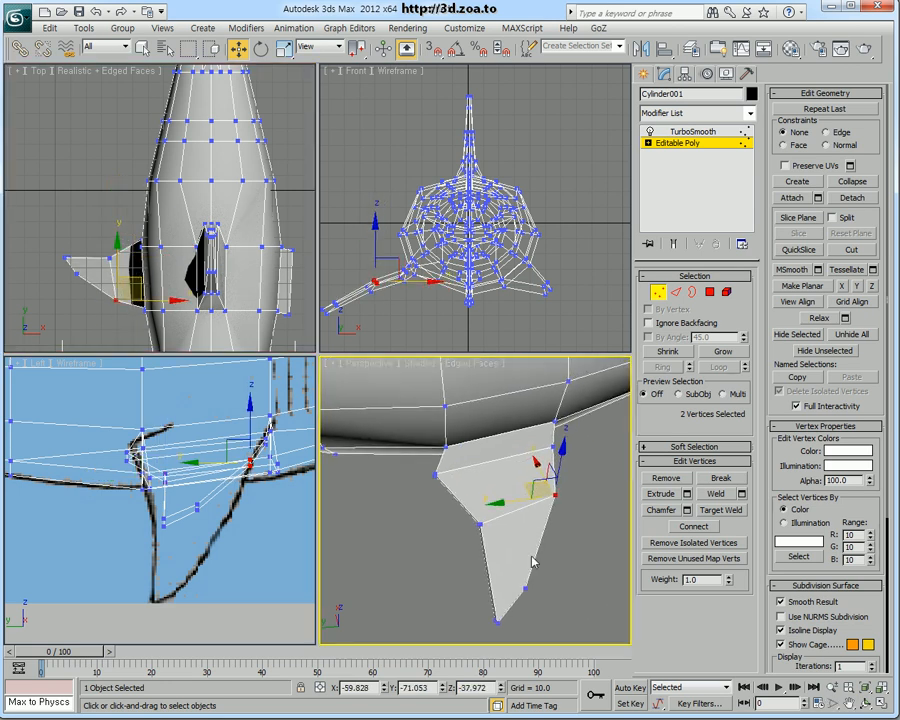
Leave vertex editing and preview the whole shark with TurboSmooth applied
key("alt+w")
middle_click_drag(422, 497, 453, 444, "alt")
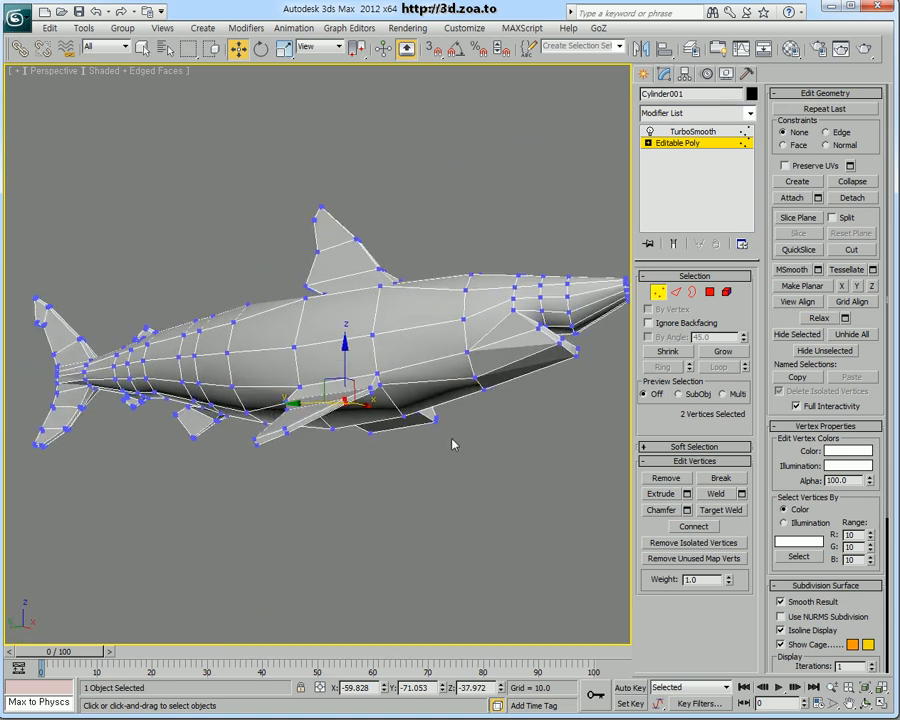
left_click(658, 294)
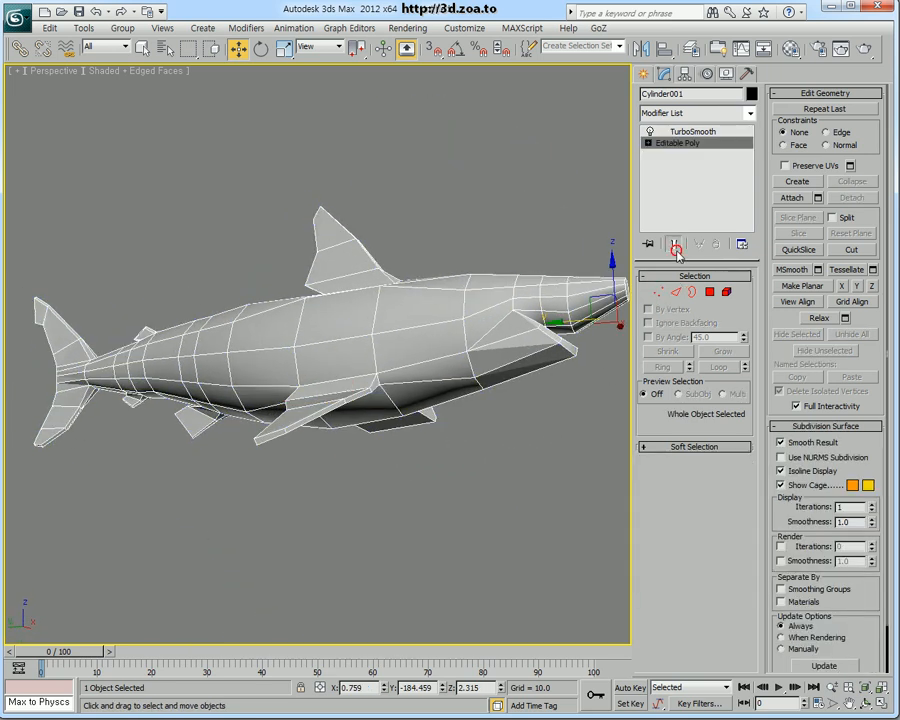
middle_click_drag(398, 375, 478, 494, "alt")
Move the pectoral fin's four tip vertices outward and upward with the smoothed result shown
key("1")
left_click_drag(432, 474, 313, 377)
left_click(374, 408)
middle_click_drag(374, 408, 360, 406, "alt")
left_click_drag(411, 392, 288, 488)
middle_click_drag(290, 485, 357, 402, "alt")
left_click_drag(305, 418, 342, 478)
middle_click_drag(326, 392, 490, 458, "alt")
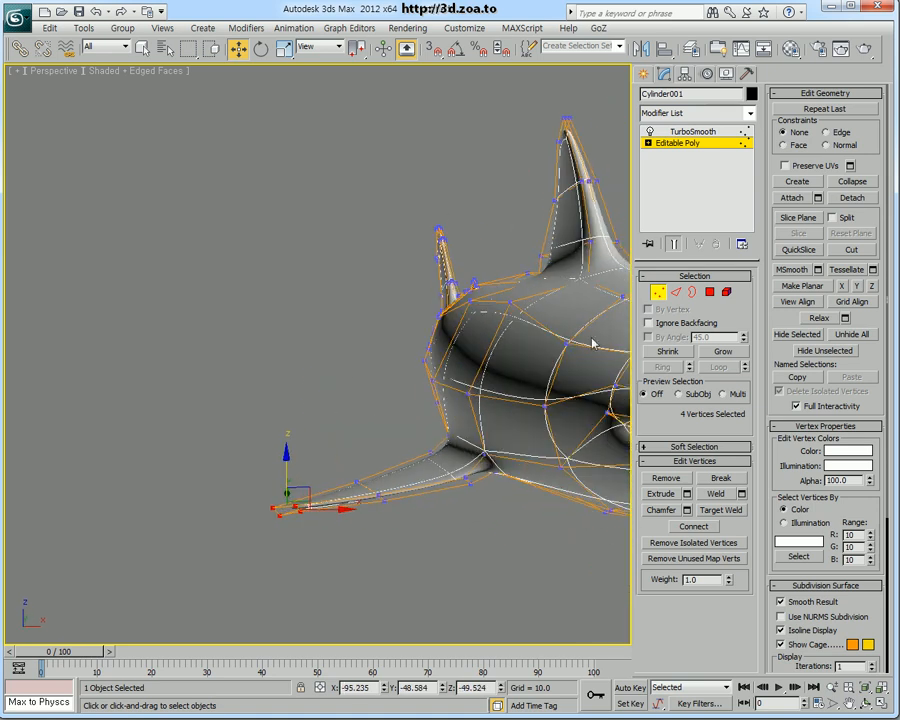
Hide the smoothed result and raise two vertices of the pectoral fin slightly
left_click(674, 245)
middle_click_drag(436, 428, 420, 452, "alt")
left_click(424, 480)
left_click(397, 457, "ctrl")
left_click_drag(411, 430, 412, 417)
middle_click_drag(401, 441, 403, 462, "alt")
Scale the pectoral fin's tip vertices vertically to make the tip thinner, and leave vertex editing
left_click_drag(294, 488, 212, 545)
middle_click_drag(262, 524, 264, 524)
key("r")
left_click_drag(263, 443, 263, 455)
left_click(393, 573)
left_click(662, 292)
middle_click_drag(548, 362, 463, 380, "alt")
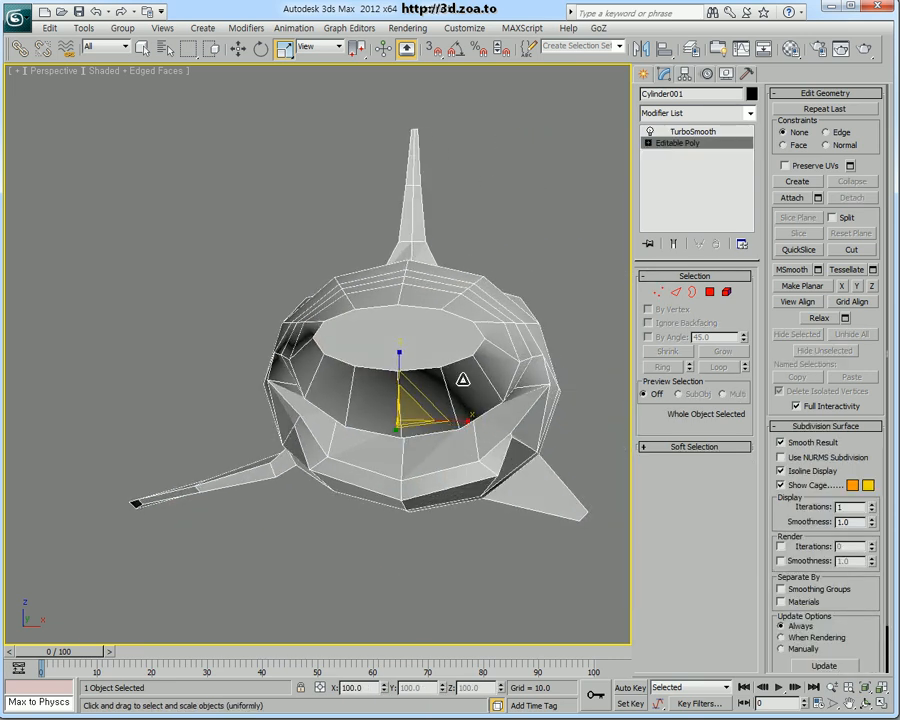
Try to delete the polygons of the body half opposite the long pectoral fin, selecting them in the front view
key("alt+w")
right_click(502, 254)
key("alt+w")
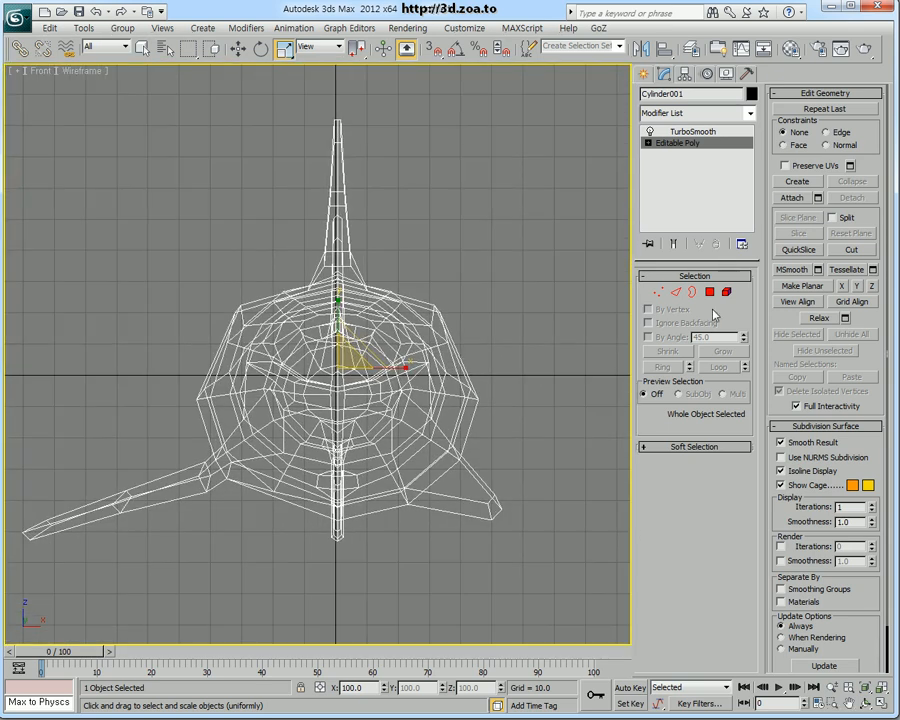
left_click(709, 292)
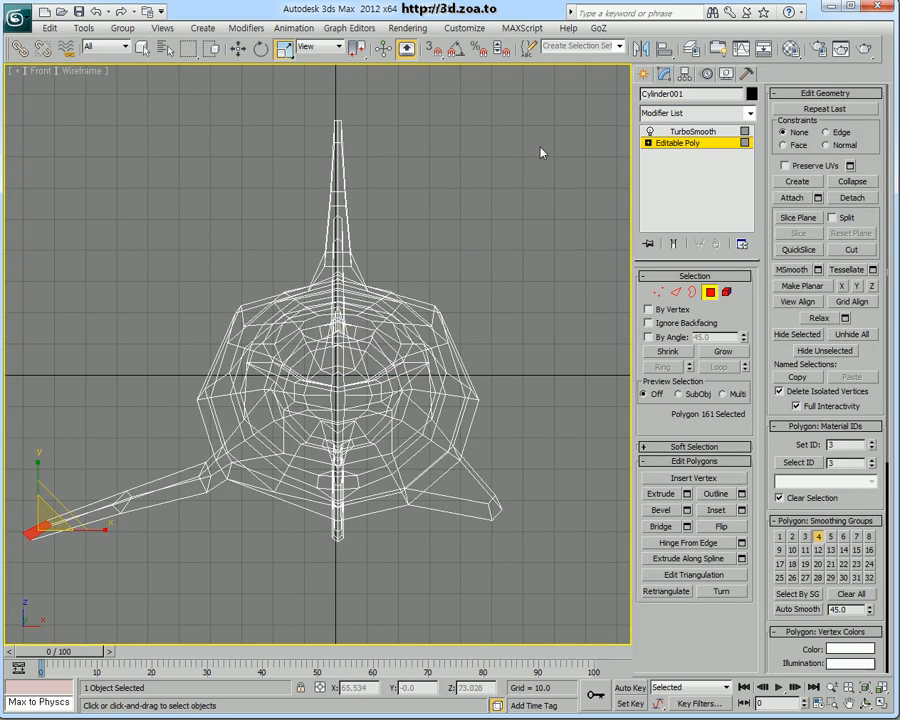
left_click_drag(505, 104, 342, 620)
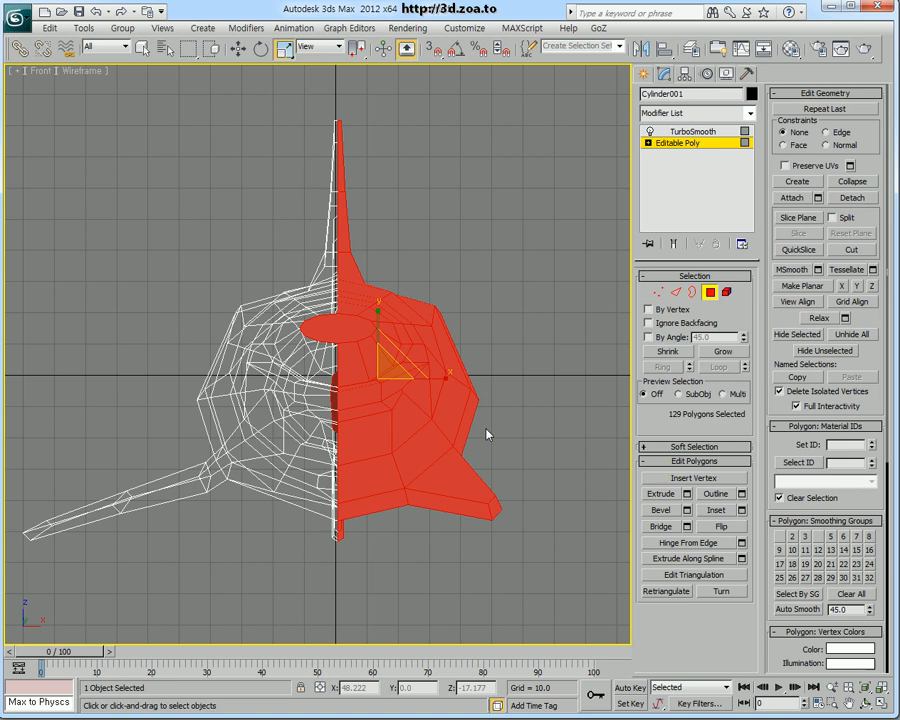
key("Delete")
Examine the faces left along the centre line near the tail and undo the half's polygon deletion
key("alt+w")
left_click(482, 497)
key("alt+w")
middle_click_drag(483, 497, 381, 415)
left_click(322, 286)
middle_click_drag(374, 370, 388, 316, "alt")
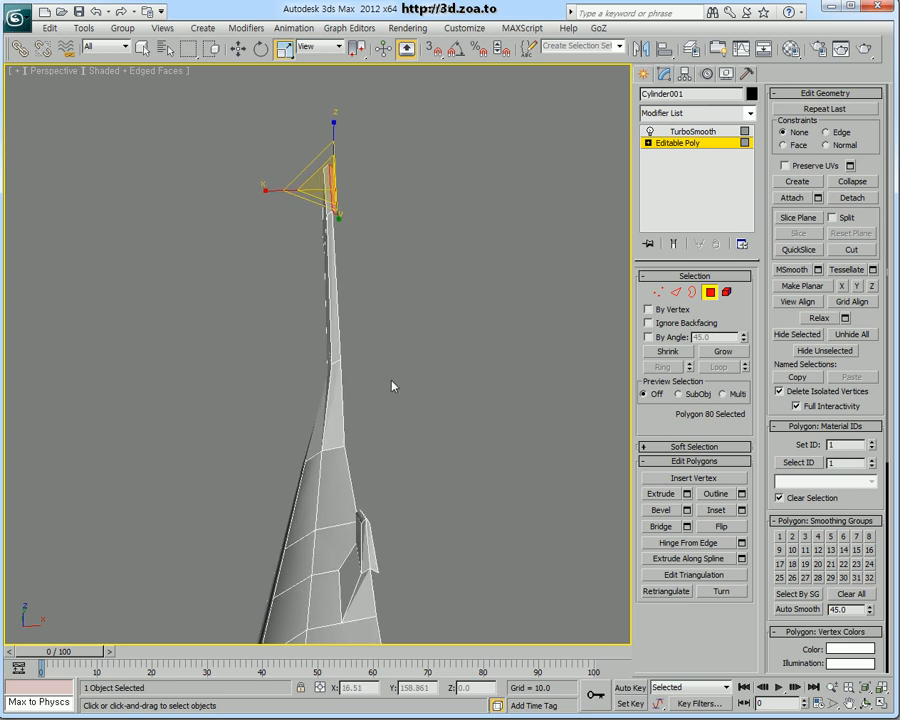
left_click(373, 546, "ctrl")
middle_click_drag(414, 540, 344, 378, "alt")
key("ctrl+z")
key("ctrl+z")
key("ctrl+z")
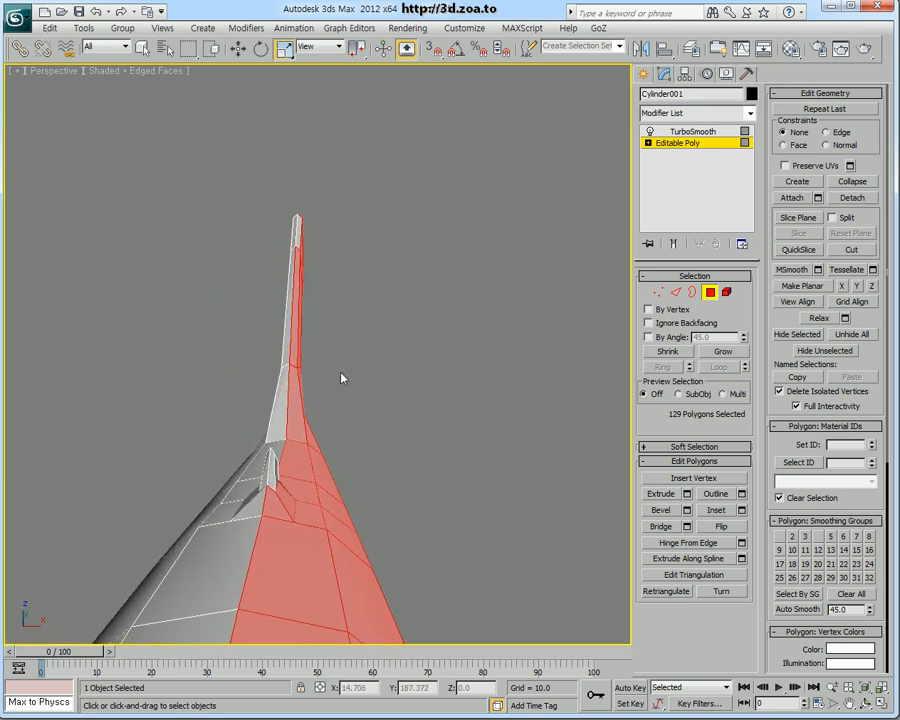
In the front view, delete all vertices on the body half opposite the long pectoral fin, keeping the centre-line vertices
key("alt+w")
middle_click_drag(527, 170, 528, 177)
key("alt+w")
middle_click_drag(506, 253, 460, 298)
left_click(501, 275)
left_click(657, 292)
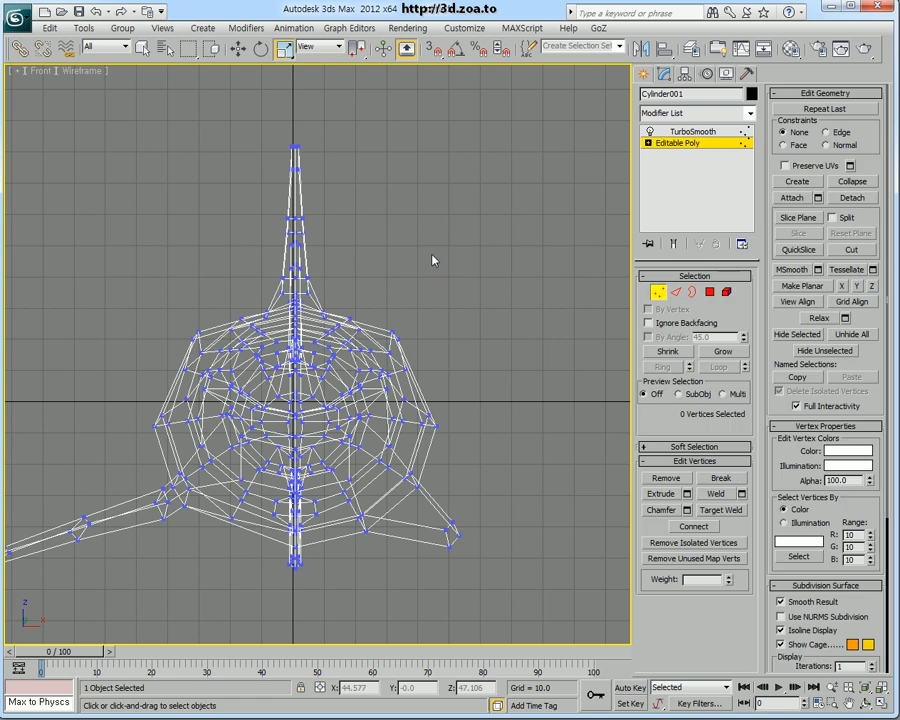
left_click_drag(516, 104, 297, 618)
scroll(327, 470, "up", 5)
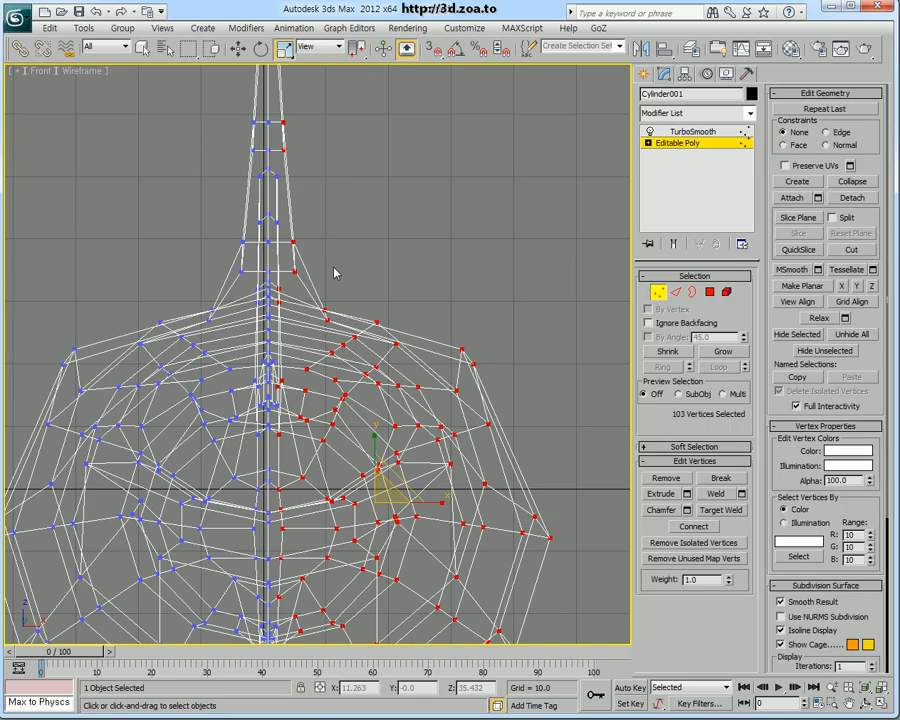
left_click_drag(296, 469, 288, 527, "ctrl")
middle_click_drag(288, 527, 378, 363)
left_click_drag(346, 242, 316, 346)
middle_click_drag(410, 437, 407, 348)
left_click_drag(364, 400, 316, 628, "ctrl")
middle_click_drag(381, 541, 382, 532)
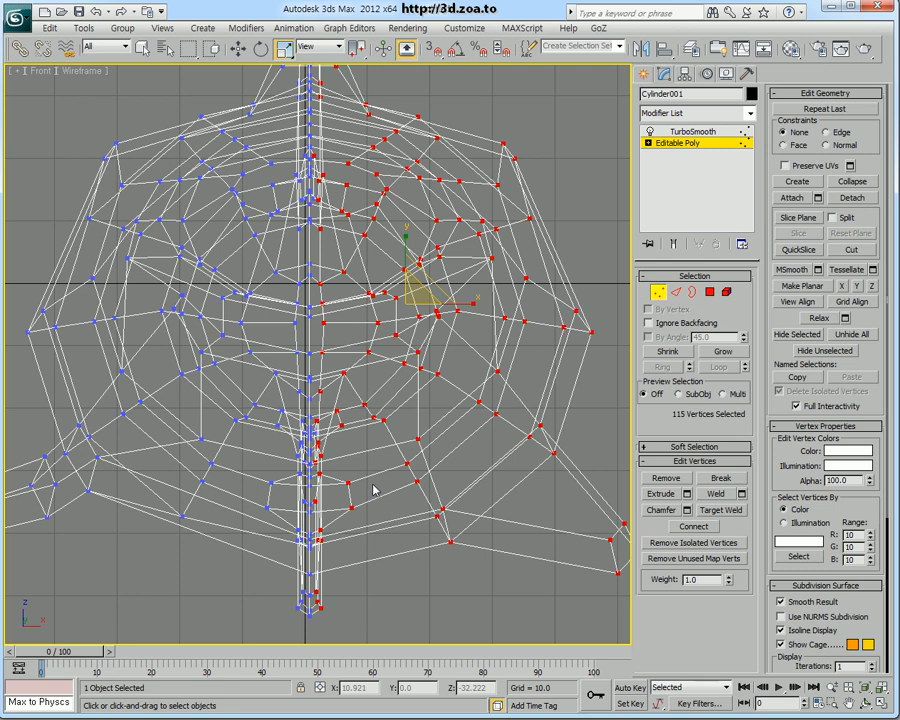
key("Delete")
Delete the stray vertices remaining beyond the centre line in the lower and middle parts of the body
left_click_drag(314, 446, 313, 447)
key("Delete")
middle_click_drag(361, 284, 350, 446)
scroll(350, 446, "up", 3)
left_click_drag(301, 346, 281, 391)
middle_click_drag(329, 317, 334, 463)
key("Delete")
Delete the last stray vertices beyond the centre line in the upper part, and return to moving the whole object
middle_click_drag(331, 153, 339, 380)
scroll(339, 380, "down", 2)
middle_click_drag(334, 324, 341, 436)
middle_click_drag(361, 164, 357, 275)
left_click_drag(323, 303, 311, 340)
key("Delete")
middle_click_drag(334, 418, 363, 286)
scroll(363, 286, "down", 5)
middle_click_drag(372, 388, 378, 311)
middle_click_drag(335, 487, 347, 400)
left_click(659, 294)
key("w")
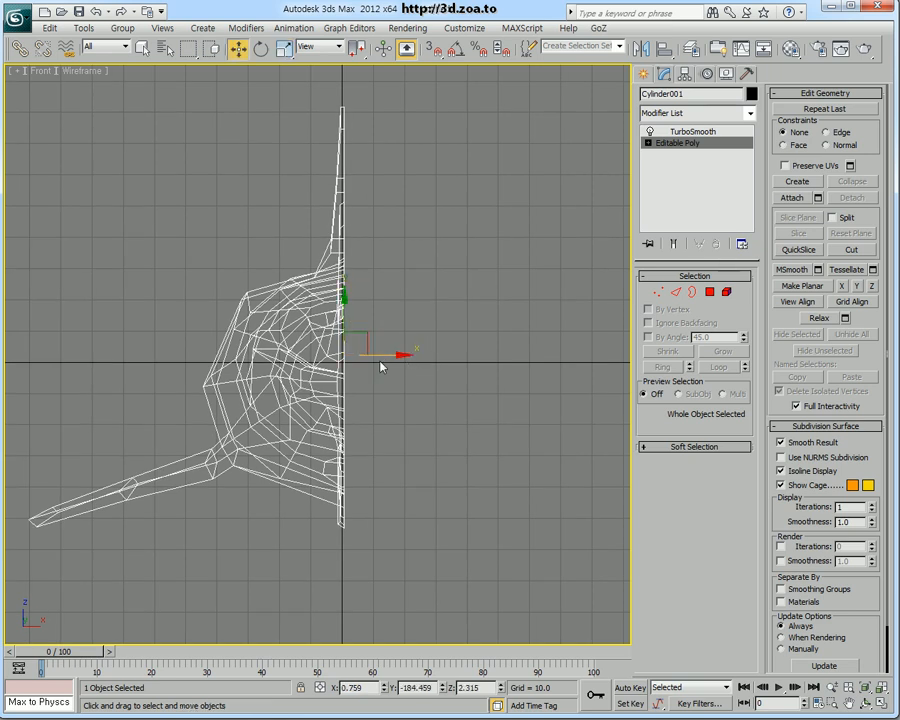
scroll(368, 402, "down", 2)
scroll(385, 395, "up", 2)
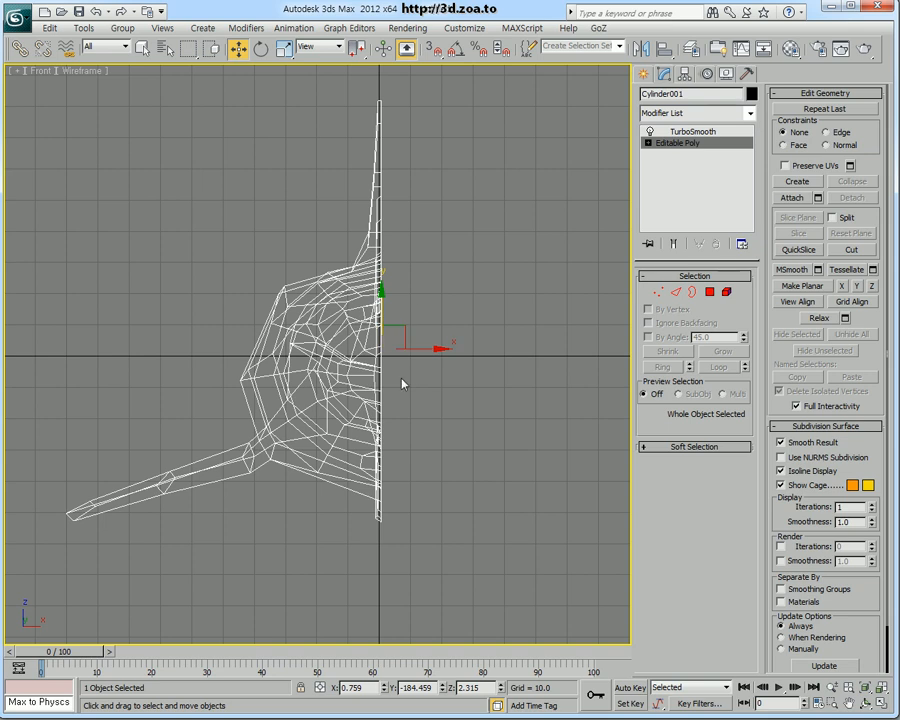
scroll(355, 370, "down", 6)
scroll(158, 392, "up", 3)
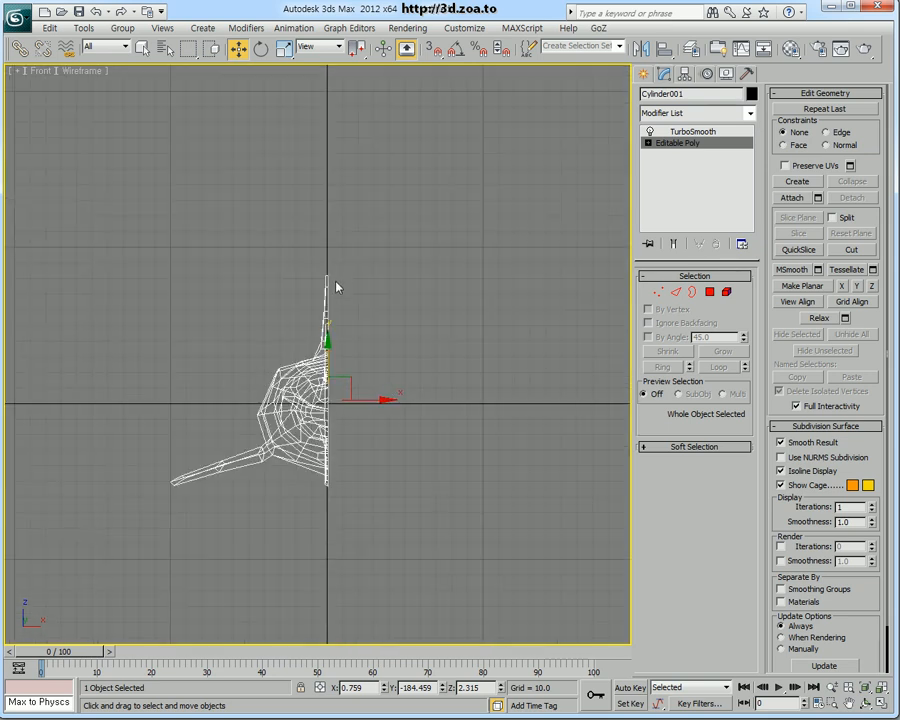
left_click_drag(140, 410, 571, 426)
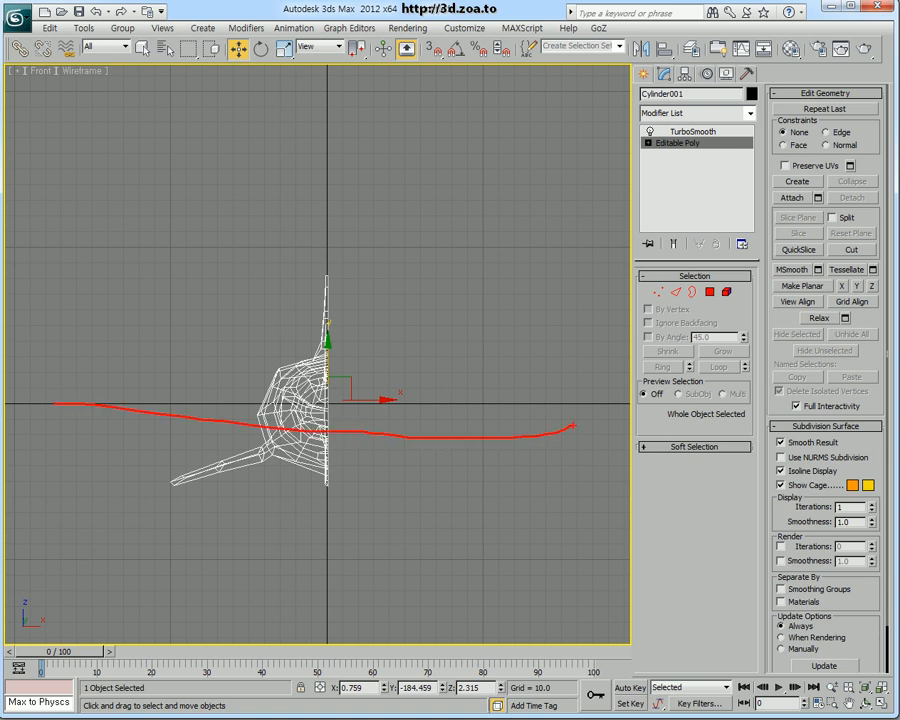
left_click_drag(320, 194, 343, 531)
left_click_drag(318, 399, 318, 397)
key("Escape")
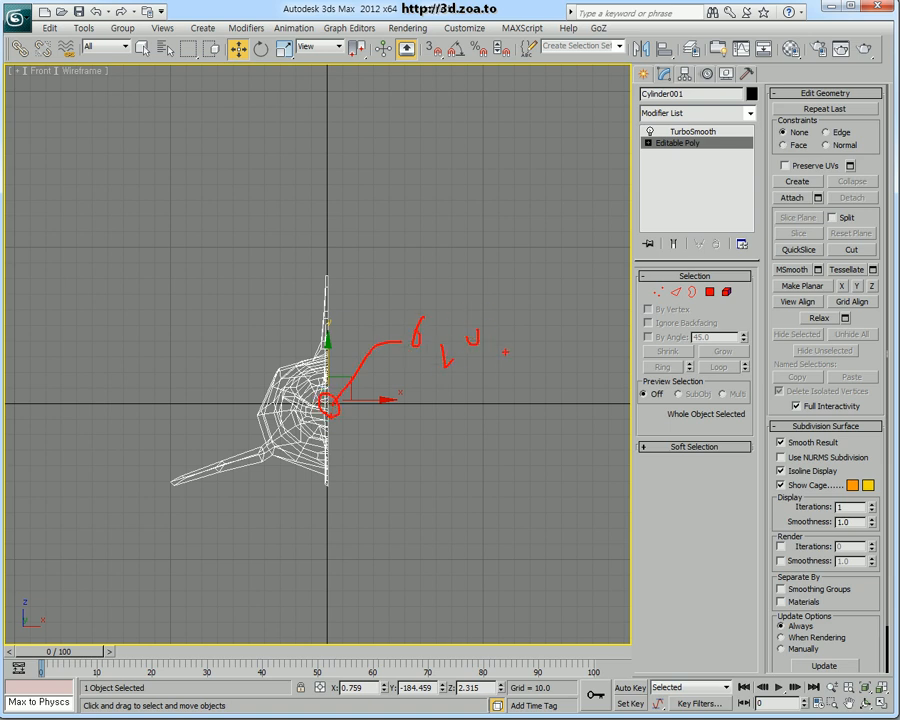
left_click_drag(521, 368, 457, 282)
key("Escape")
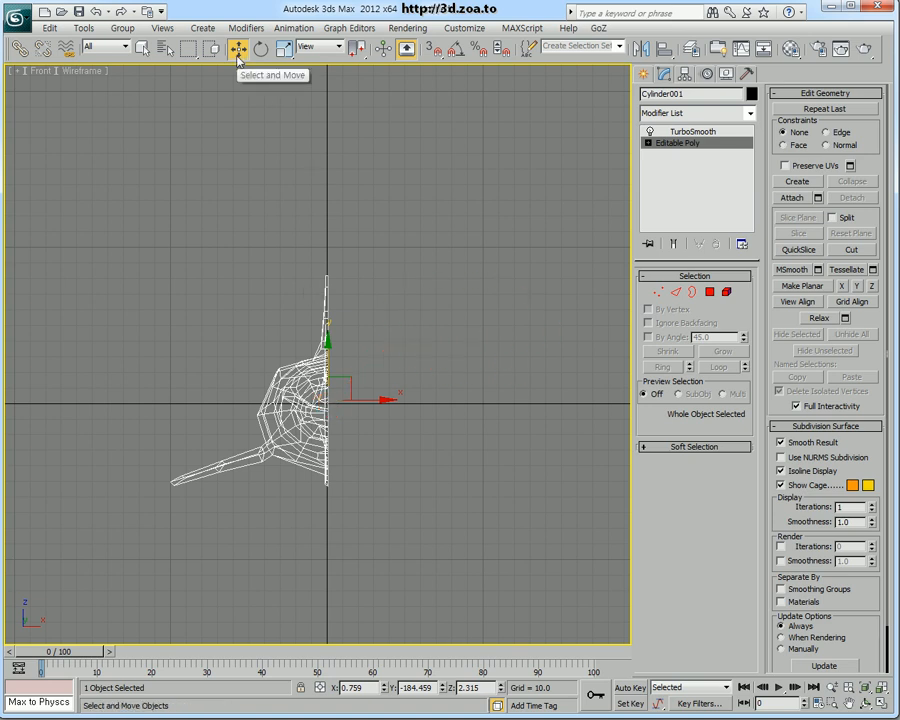
Set the half shark's X and Z position to 0
double_click(362, 687)
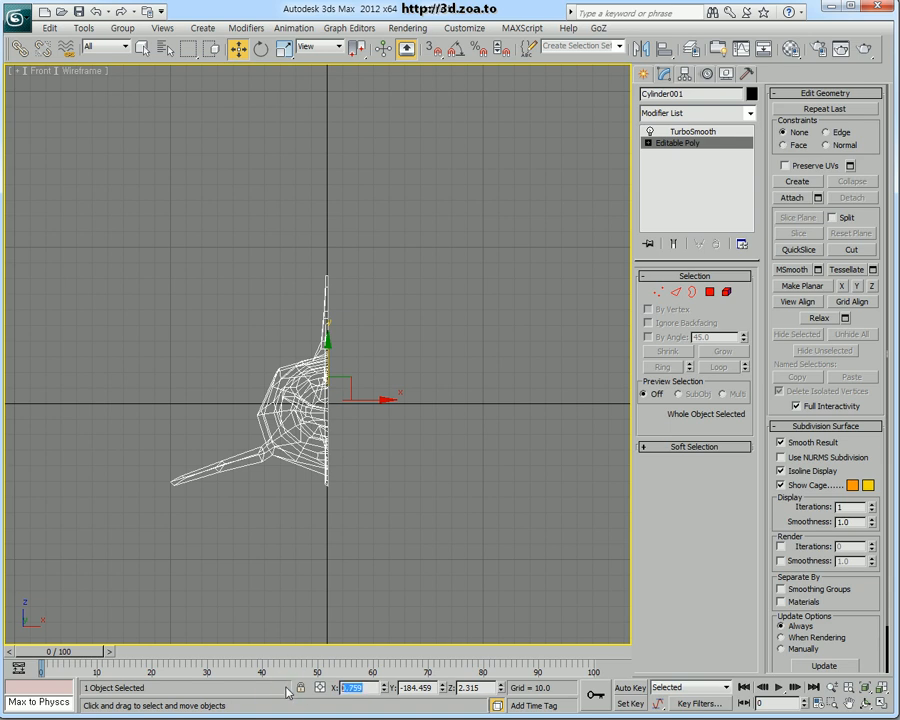
type("0")
key("Return")
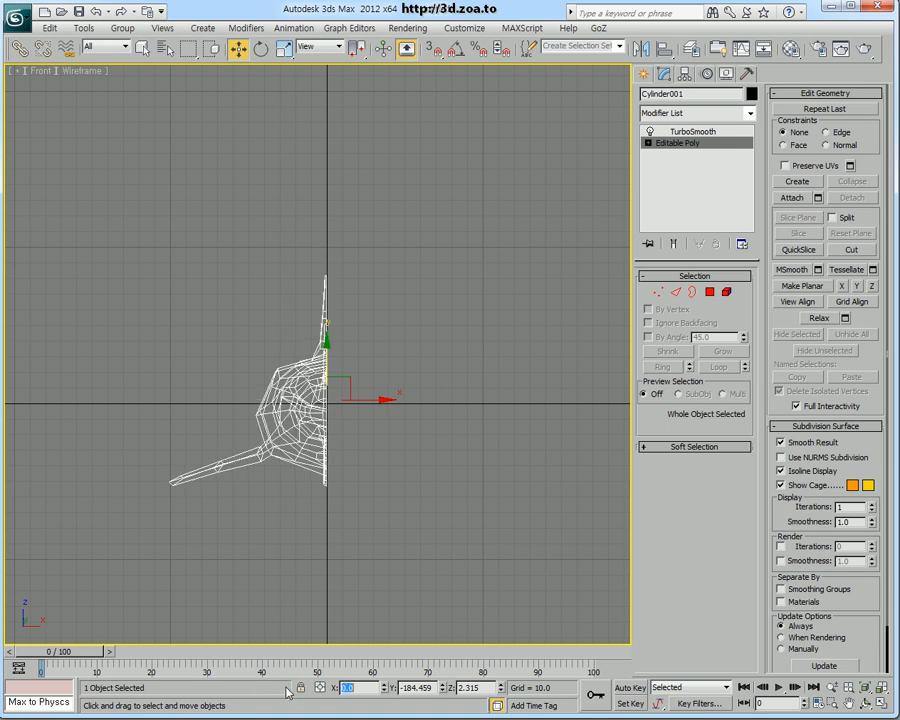
scroll(345, 424, "up", 3)
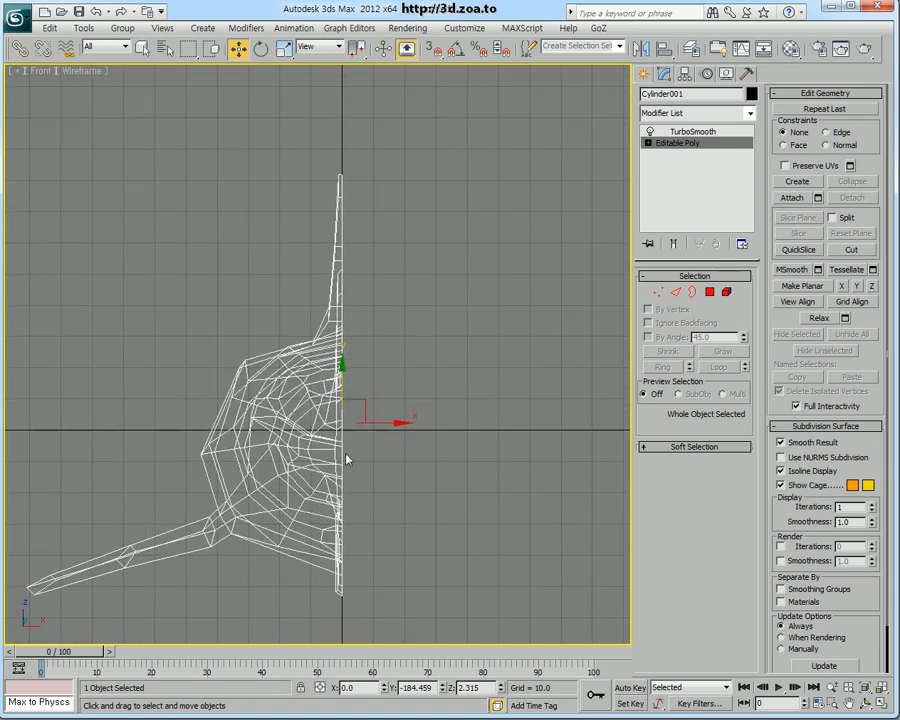
middle_click_drag(347, 458, 364, 452)
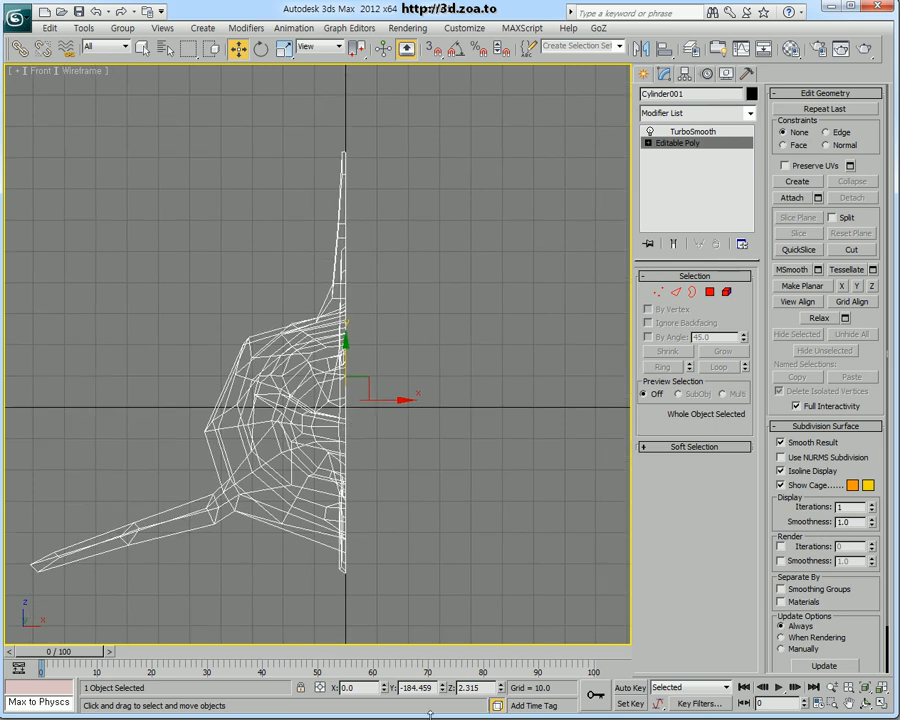
middle_click_drag(370, 557, 372, 546)
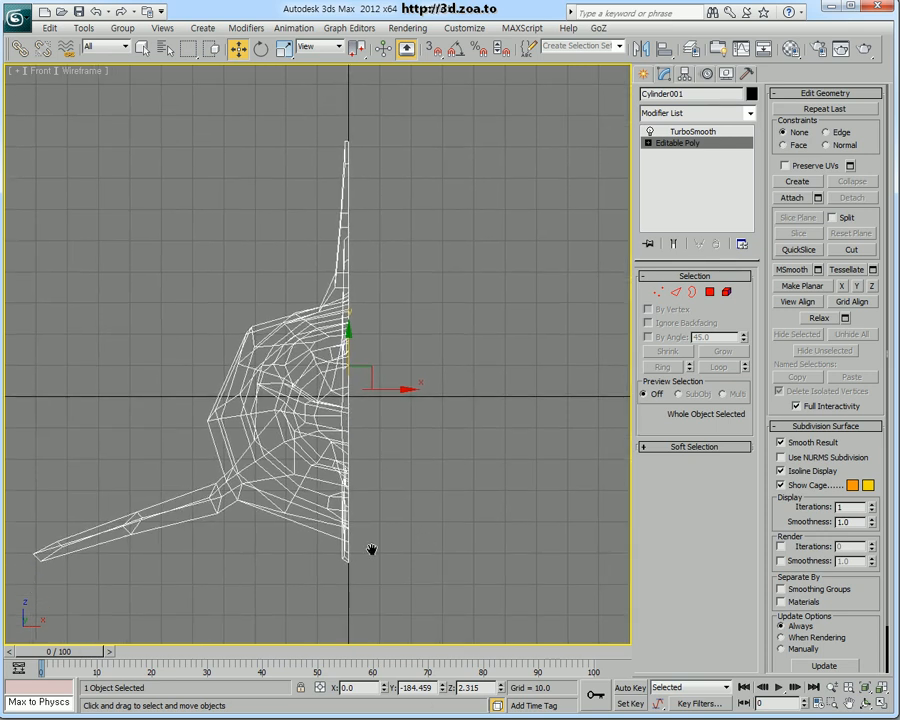
right_click(499, 689)
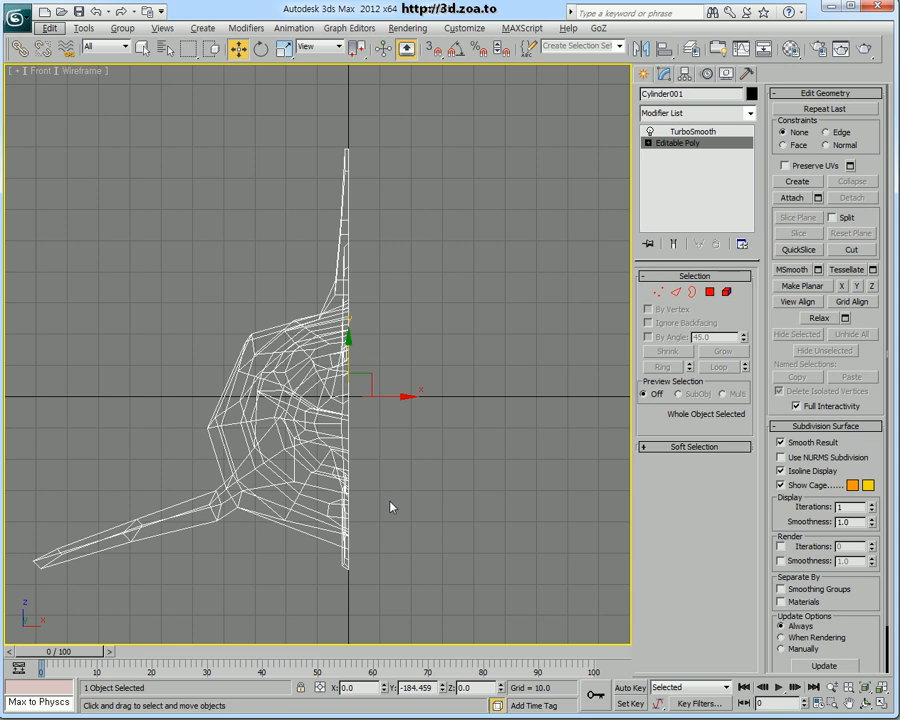
middle_click_drag(390, 507, 390, 493)
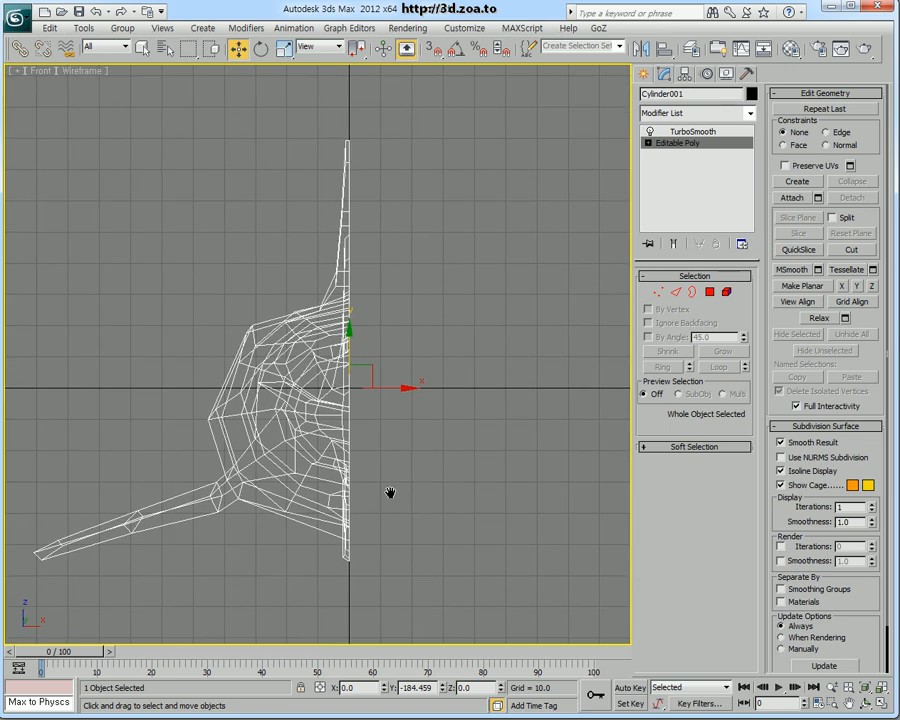
Move the two body vertices beside the dorsal fin's base outward from the centre line
key("alt+w")
middle_click_drag(439, 516, 466, 452)
scroll(393, 541, "down", 5)
key("alt+w")
middle_click_drag(403, 411, 300, 430)
scroll(392, 430, "up", 4)
left_click(658, 292)
left_click(250, 438)
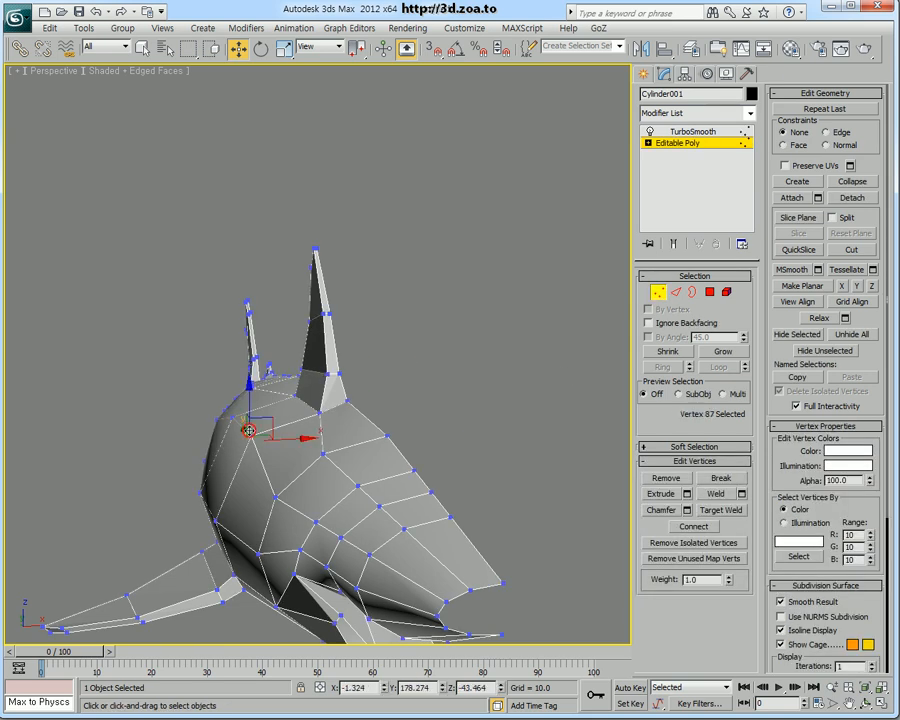
left_click(262, 426, "ctrl")
left_click(251, 435, "ctrl")
middle_click_drag(334, 476, 297, 440, "alt")
left_click(311, 398)
left_click(292, 388, "ctrl")
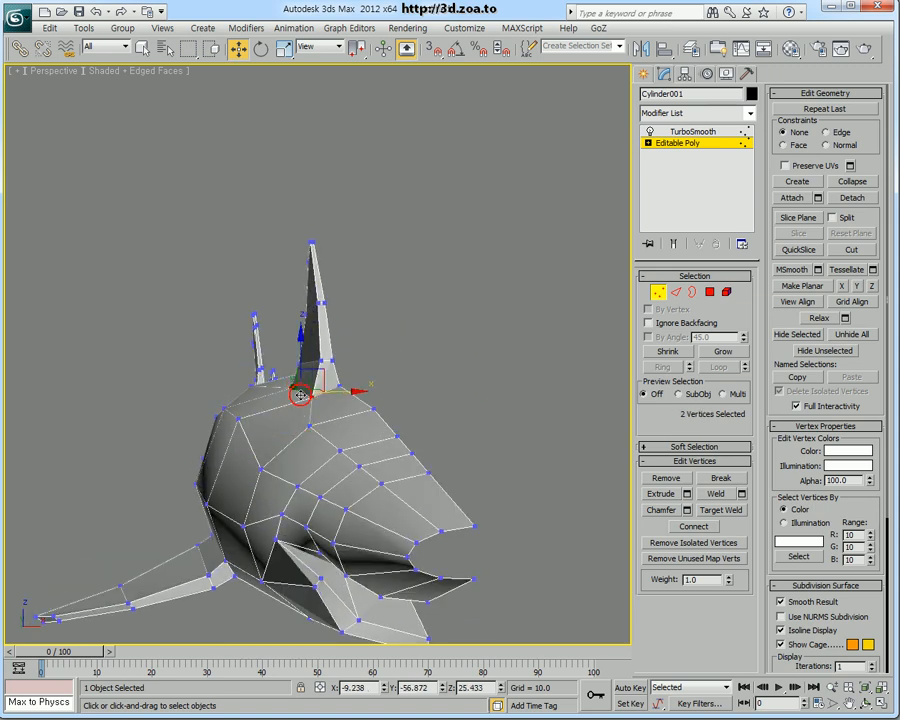
middle_click_drag(347, 402, 321, 404, "alt")
mouse_move(330, 392)
left_mouse_down()
mouse_move(316, 391)
mouse_move(326, 395)
left_mouse_up()
middle_click_drag(326, 395, 267, 420, "alt")
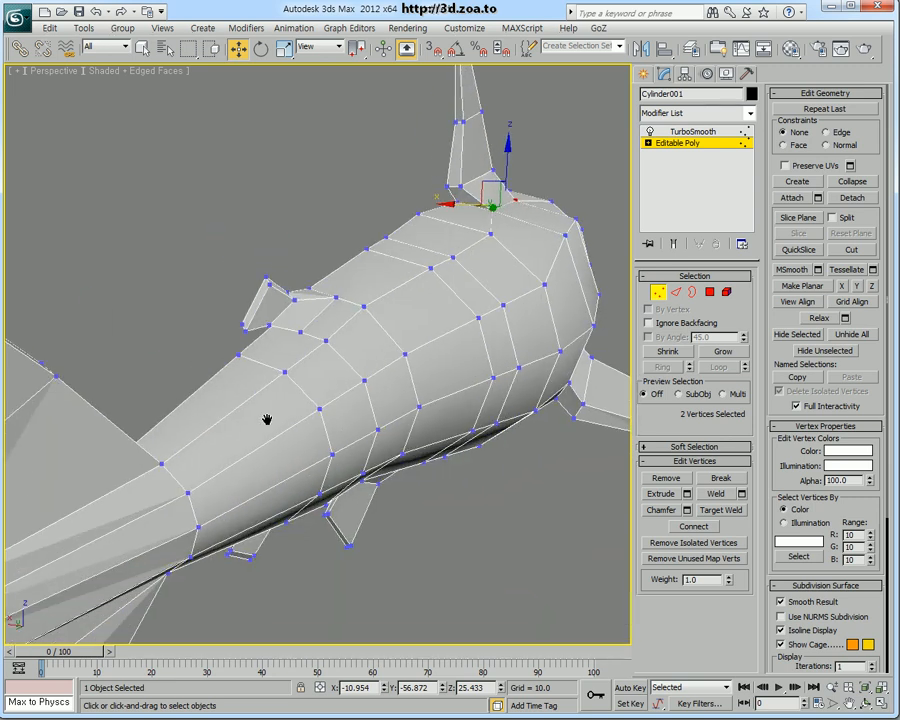
Reselect the vertex pair next to the dorsal fin's base and push it farther outward to round the back
left_click_drag(280, 276, 248, 295)
middle_click_drag(370, 280, 222, 342, "alt")
middle_click_drag(450, 395, 277, 341)
scroll(424, 414, "down", 5)
middle_click_drag(400, 398, 161, 428, "alt")
left_click(165, 427)
left_click(212, 478, "ctrl")
middle_click_drag(212, 478, 186, 450, "alt")
left_click_drag(222, 449, 206, 456)
middle_click_drag(205, 458, 236, 416, "alt")
left_click_drag(250, 403, 261, 402)
middle_click_drag(261, 402, 364, 474, "alt")
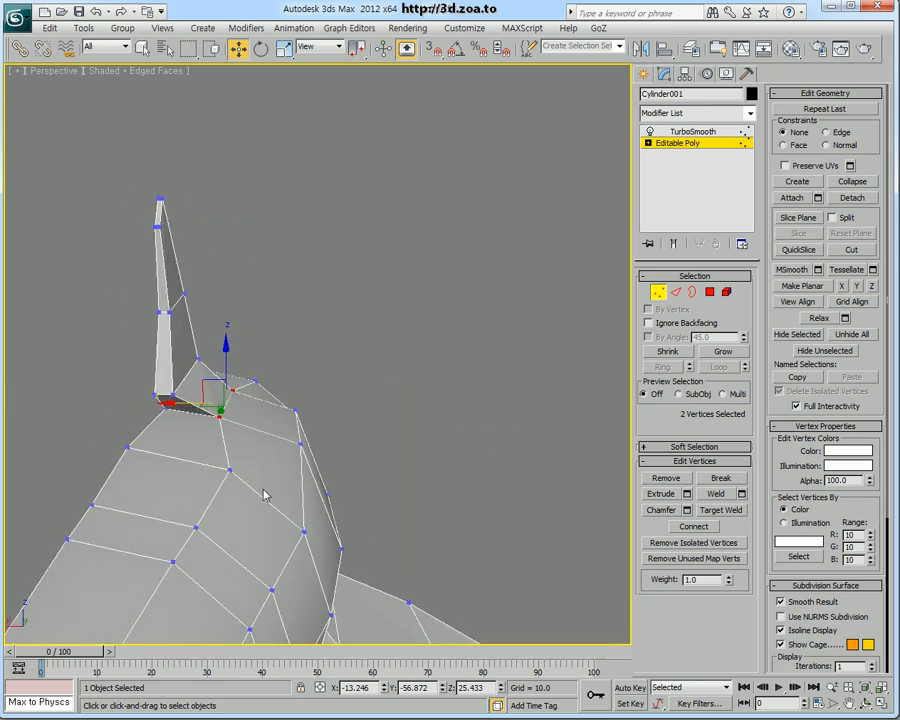
Turn on the Edge constraint and slide the upper body vertices behind the dorsal fin along their edges toward the centre line
left_click(230, 470)
left_click(190, 470)
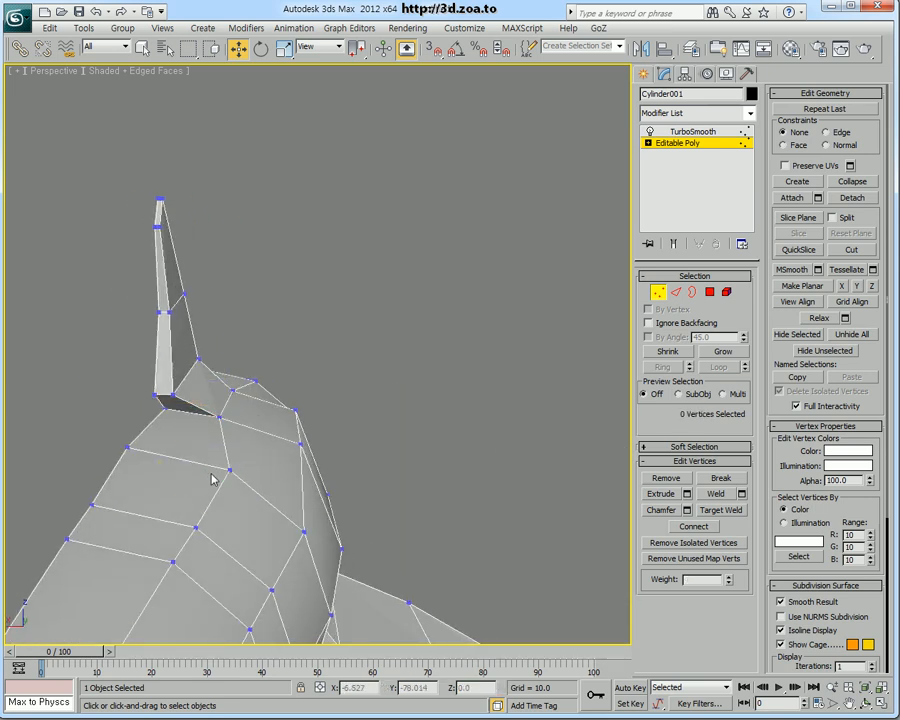
left_click(229, 470)
middle_click_drag(229, 470, 345, 352)
middle_click_drag(269, 446, 61, 467, "alt")
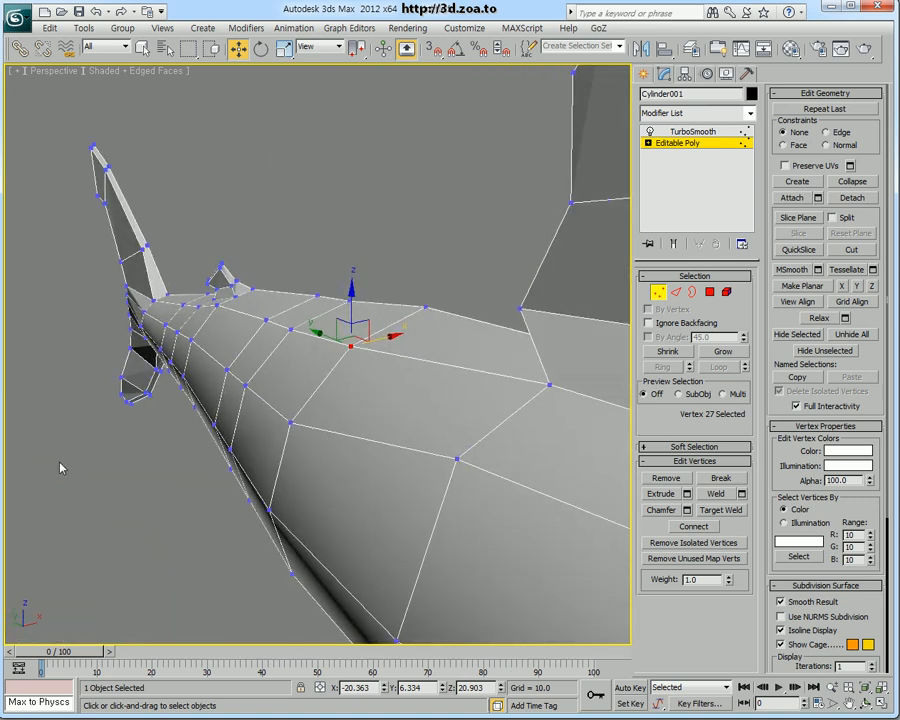
left_click(831, 131)
middle_click_drag(290, 385, 333, 381, "alt")
left_click_drag(383, 336, 411, 330)
left_click_drag(303, 317, 318, 312)
left_click(284, 312)
left_click(286, 304)
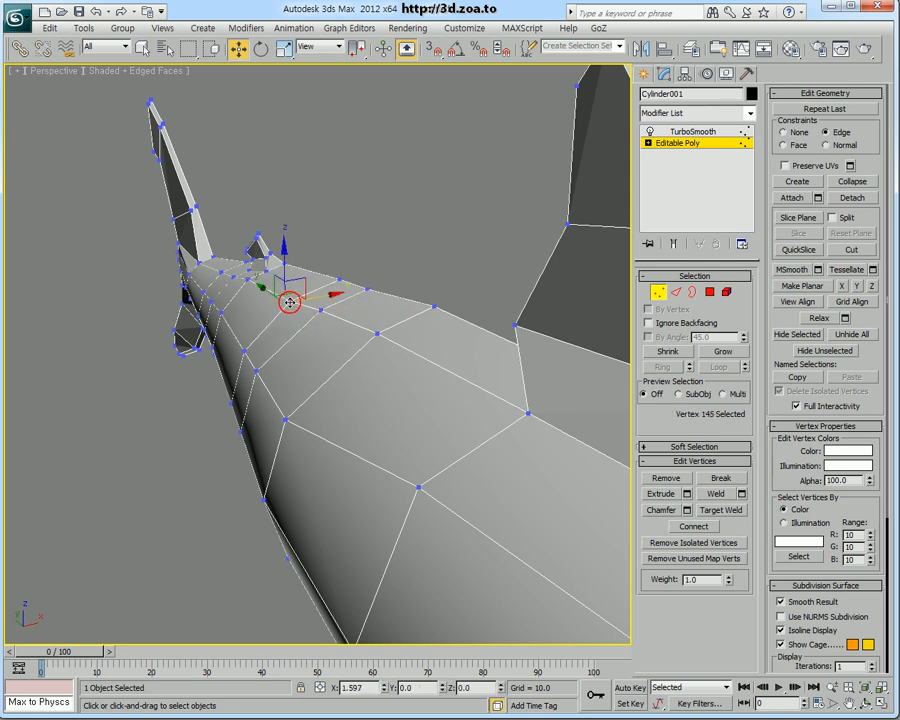
Select the two flank vertices beneath the dorsal fin and slide them down along their edges to round the side
middle_click_drag(292, 296, 395, 377, "alt")
left_click(344, 339)
middle_click_drag(344, 339, 535, 340, "alt")
left_click(527, 325, "ctrl")
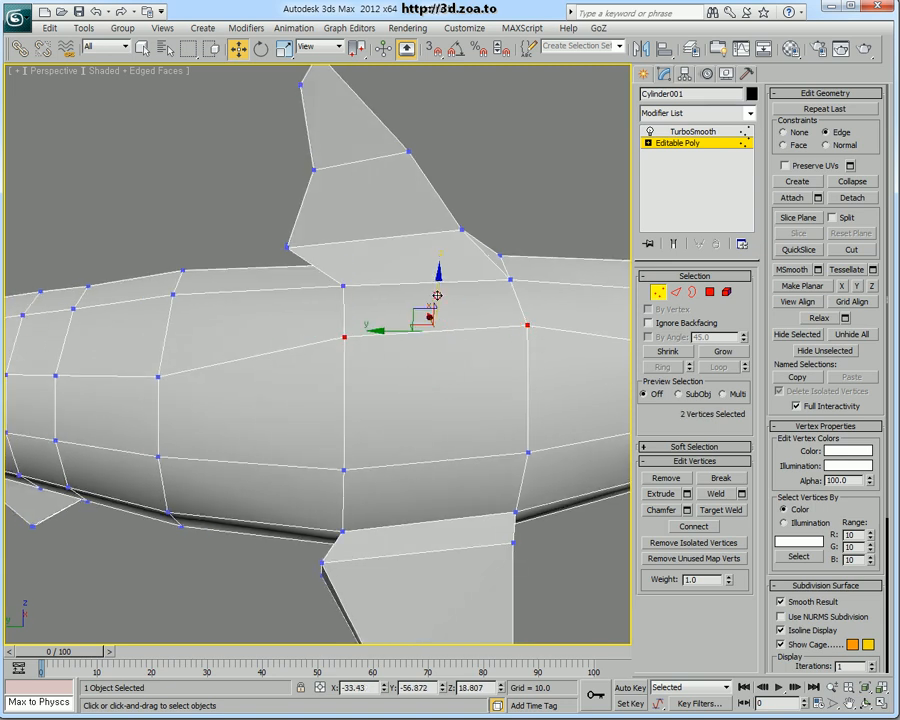
scroll(437, 296, "down", 5)
middle_click_drag(508, 452, 384, 376, "alt")
left_click_drag(380, 340, 385, 336)
middle_click_drag(388, 345, 540, 405, "alt")
middle_click_drag(409, 433, 406, 376)
scroll(398, 408, "up", 5)
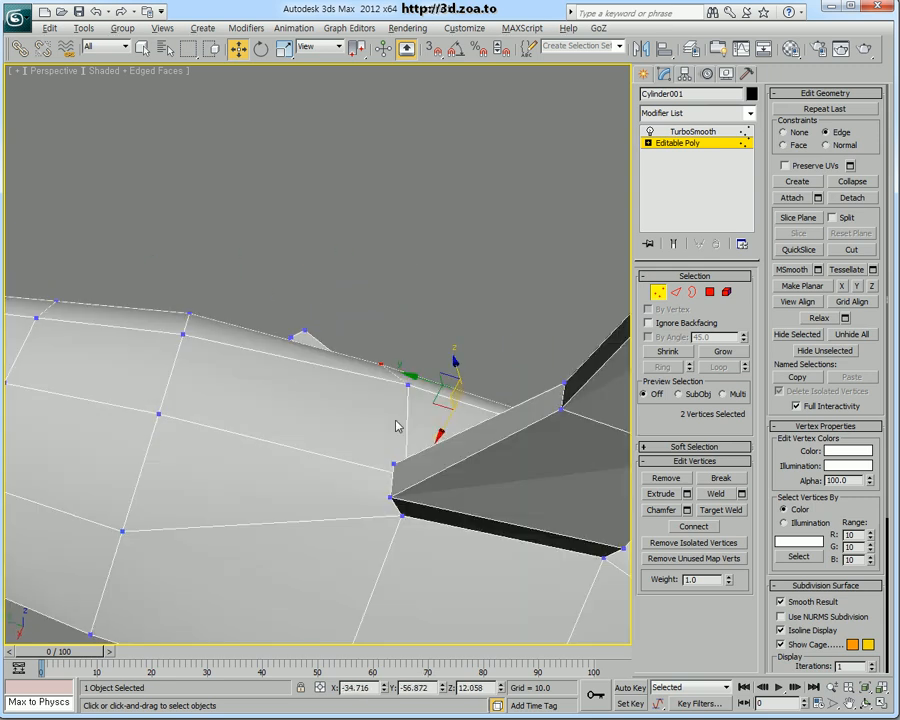
middle_click_drag(398, 421, 401, 395, "alt")
scroll(402, 430, "down", 10)
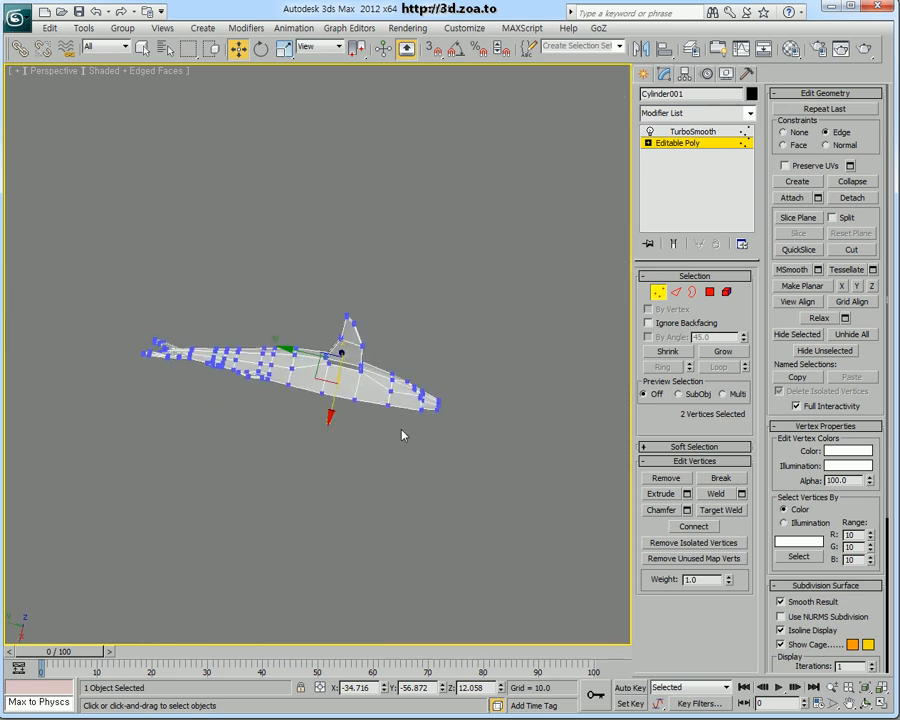
Set the constraint to None and move the head's side vertex onto the centre of the reference eye in the Left view
scroll(398, 428, "up", 4)
middle_click_drag(372, 447, 392, 460, "alt")
scroll(420, 472, "up", 5)
middle_click_drag(590, 550, 440, 462)
middle_click_drag(350, 425, 310, 410, "alt")
left_click(298, 352)
key("alt+w")
right_click(250, 490)
middle_click_drag(243, 497, 70, 574)
scroll(240, 450, "up", 4)
middle_click_drag(245, 448, 194, 509)
scroll(229, 450, "up", 2)
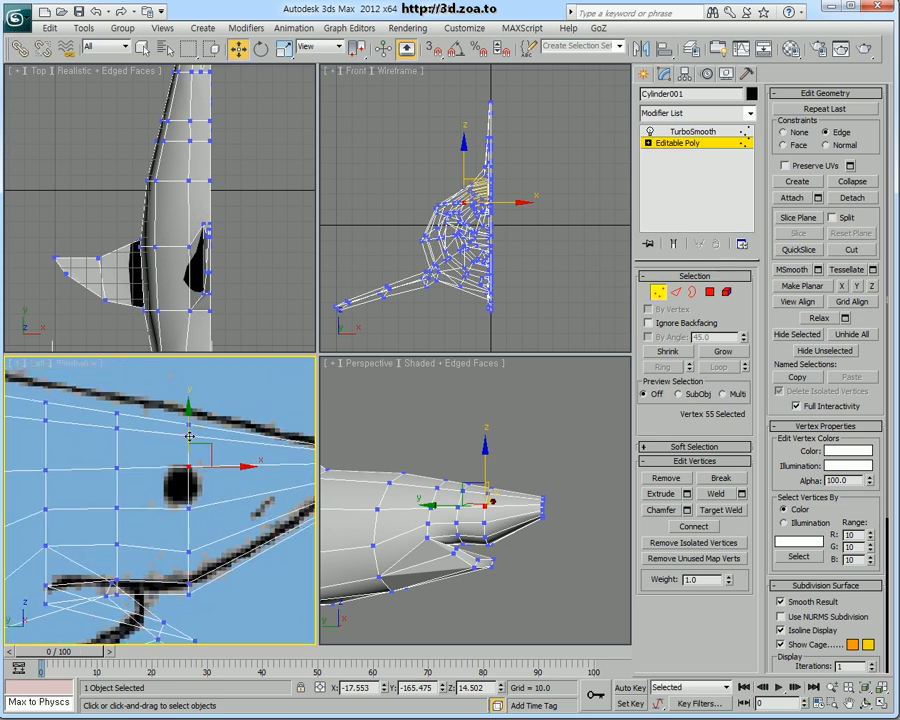
left_click(788, 135)
middle_click_drag(335, 359, 341, 356)
middle_click_drag(174, 420, 179, 415)
left_click_drag(190, 422, 211, 472)
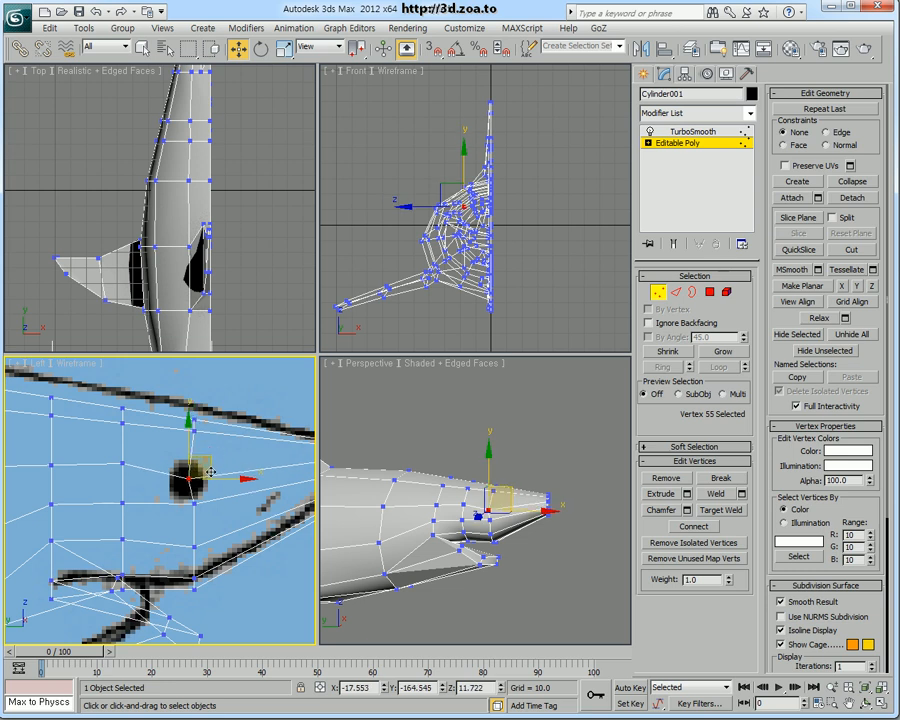
Reposition the side vertices behind and below the eye, including the one above the mouth corner, in the maximized Left view
left_click(190, 520)
key("alt+w")
scroll(215, 410, "down", 3)
left_click_drag(207, 390, 213, 343)
left_click_drag(198, 417, 233, 454)
left_click_drag(215, 392, 215, 406)
middle_click_drag(188, 436, 233, 437)
left_click_drag(179, 408, 140, 456)
middle_click_drag(170, 442, 196, 439)
left_click_drag(181, 389, 181, 401)
left_click_drag(167, 472, 195, 500)
left_click_drag(185, 454, 185, 464)
left_click_drag(317, 492, 278, 492)
left_click_drag(337, 440, 336, 448)
mouse_move(193, 483)
left_mouse_down()
mouse_move(172, 502)
mouse_move(195, 476)
left_mouse_up()
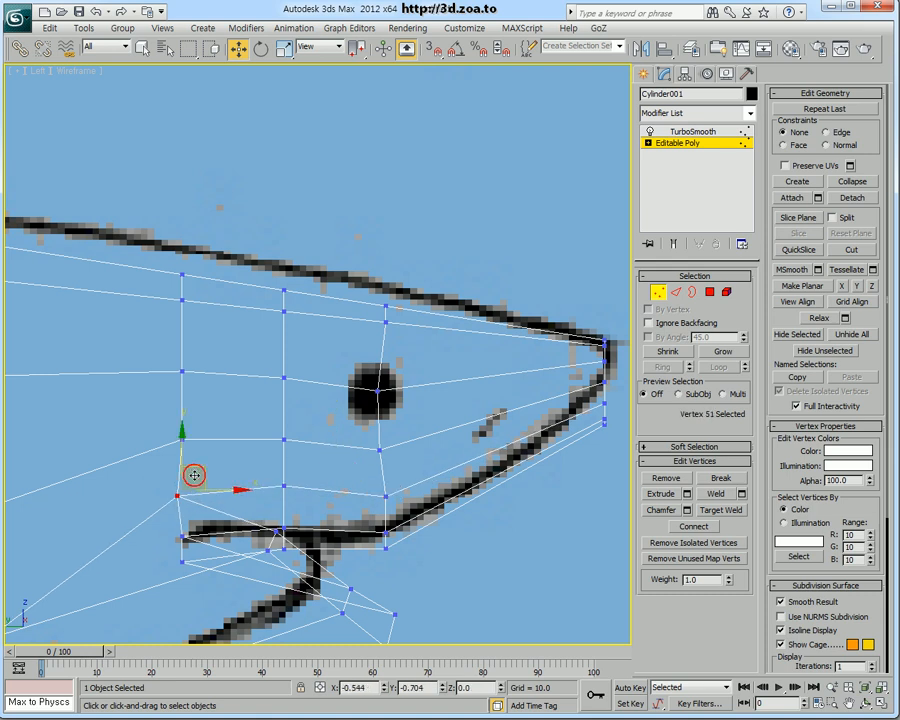
Move the top vertex pairs above the eye and just behind it up toward the reference's head outline
middle_click_drag(329, 453, 306, 466)
left_click(336, 401)
left_click_drag(337, 347, 337, 348)
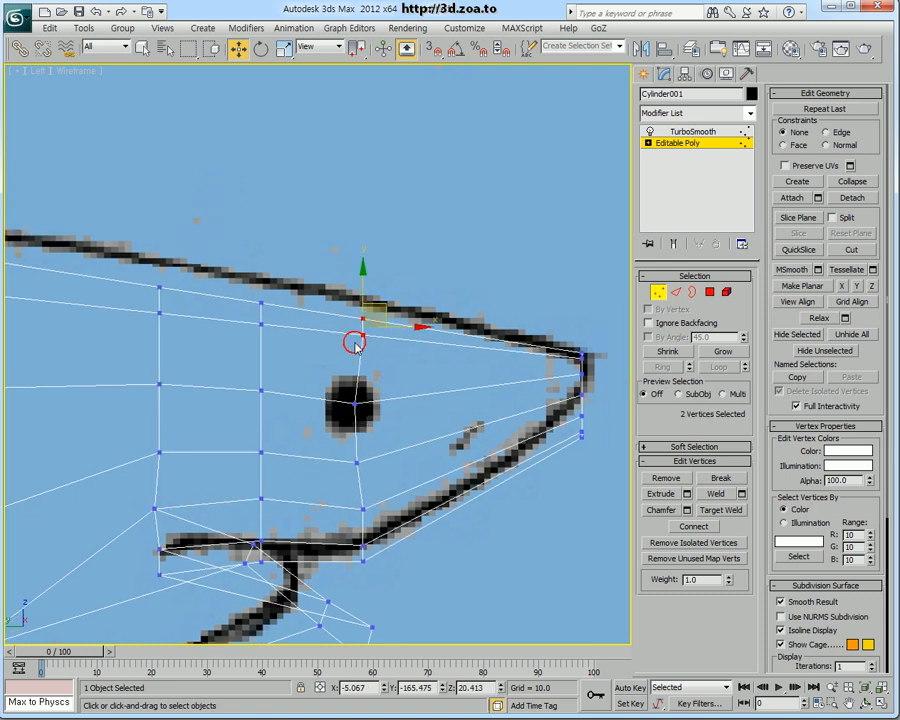
left_click_drag(385, 307, 378, 299)
left_click_drag(235, 261, 297, 383)
left_click_drag(260, 271, 259, 263)
middle_click_drag(238, 266, 305, 275)
left_click_drag(179, 273, 253, 361)
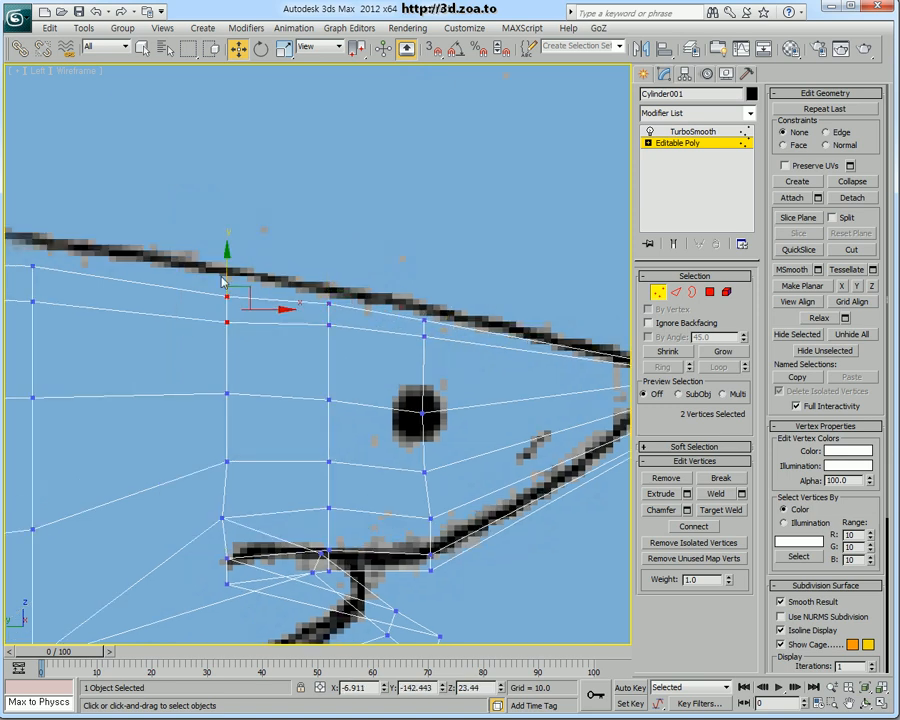
left_click_drag(225, 268, 225, 252)
Raise the next two top vertex pairs farther back along the body to meet the reference outline
middle_click_drag(70, 246, 268, 276)
left_click_drag(200, 277, 282, 354)
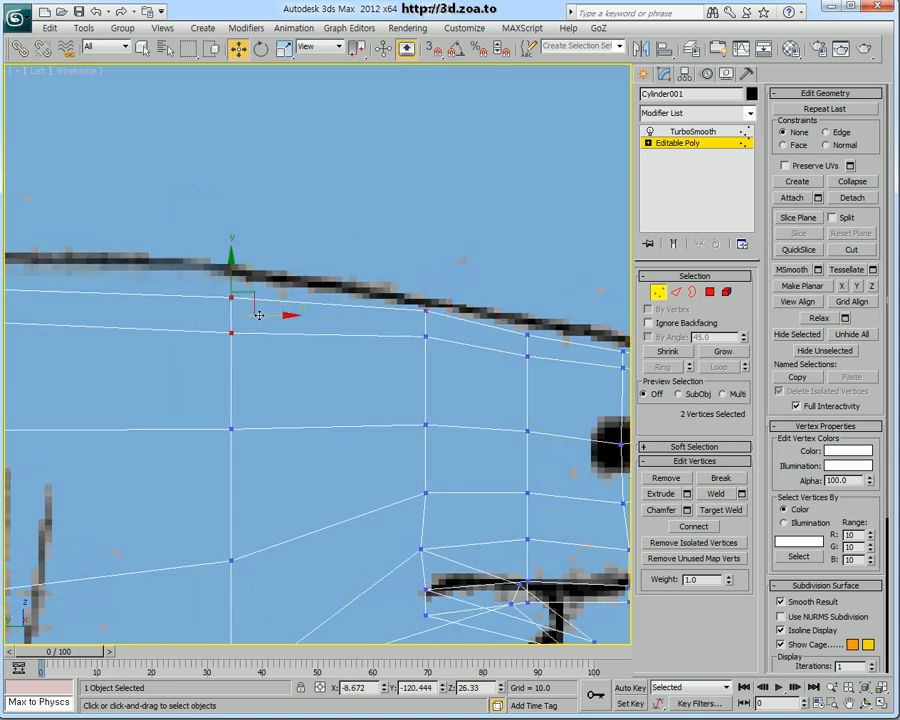
left_click_drag(231, 277, 231, 260)
scroll(150, 340, "down", 2)
middle_click_drag(106, 356, 278, 362)
left_click_drag(200, 293, 121, 358)
left_click_drag(164, 285, 164, 275)
Fine-tune the height of the top vertex pairs above and just behind the eye against the reference outline
middle_click_drag(517, 364, 345, 330)
middle_click_drag(550, 346, 449, 342)
left_click_drag(356, 294, 380, 322)
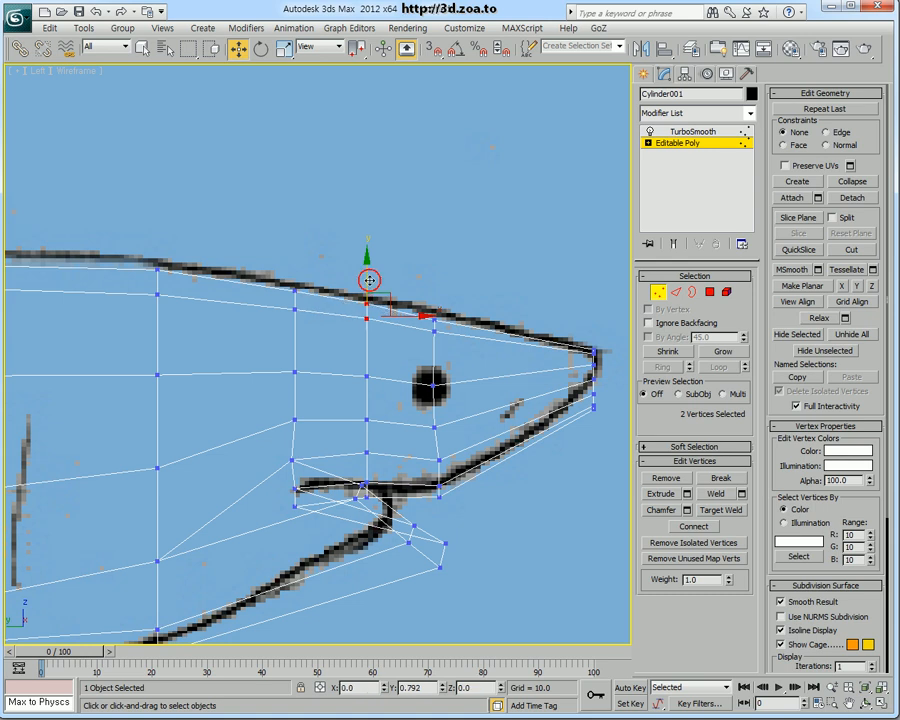
left_click_drag(365, 272, 366, 279)
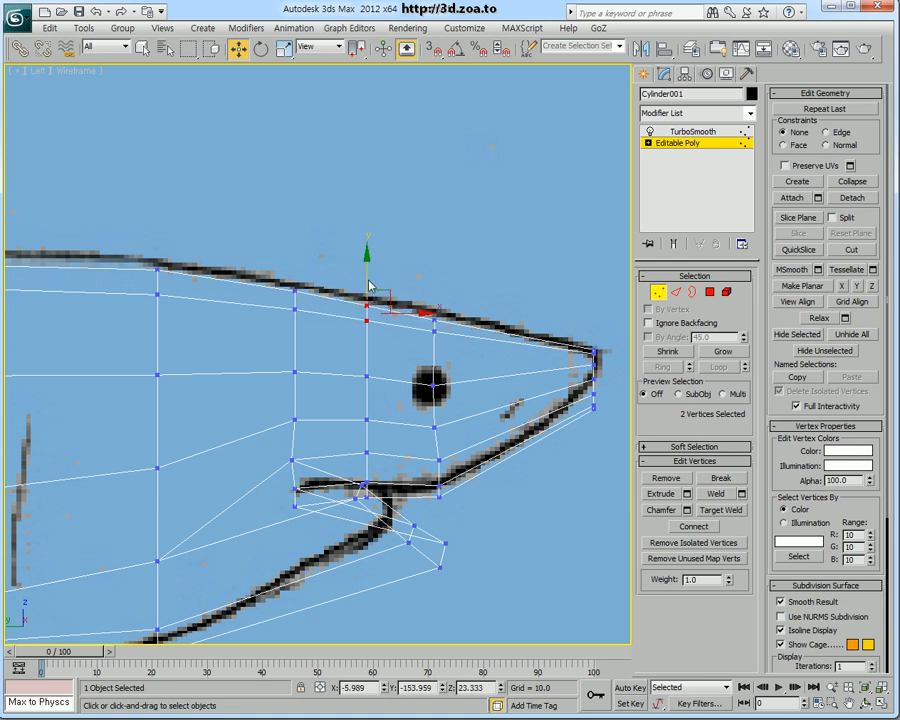
left_click_drag(370, 331, 355, 334)
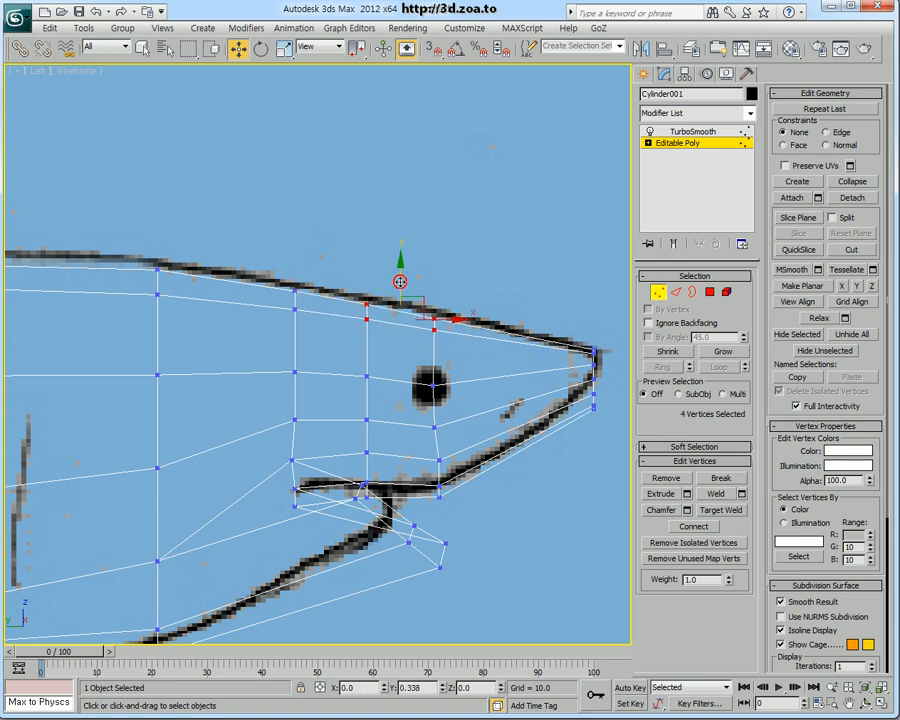
Chamfer the eye-centre vertex by about 4 to form a four-sided eye polygon
left_click(432, 385)
scroll(428, 390, "up", 3)
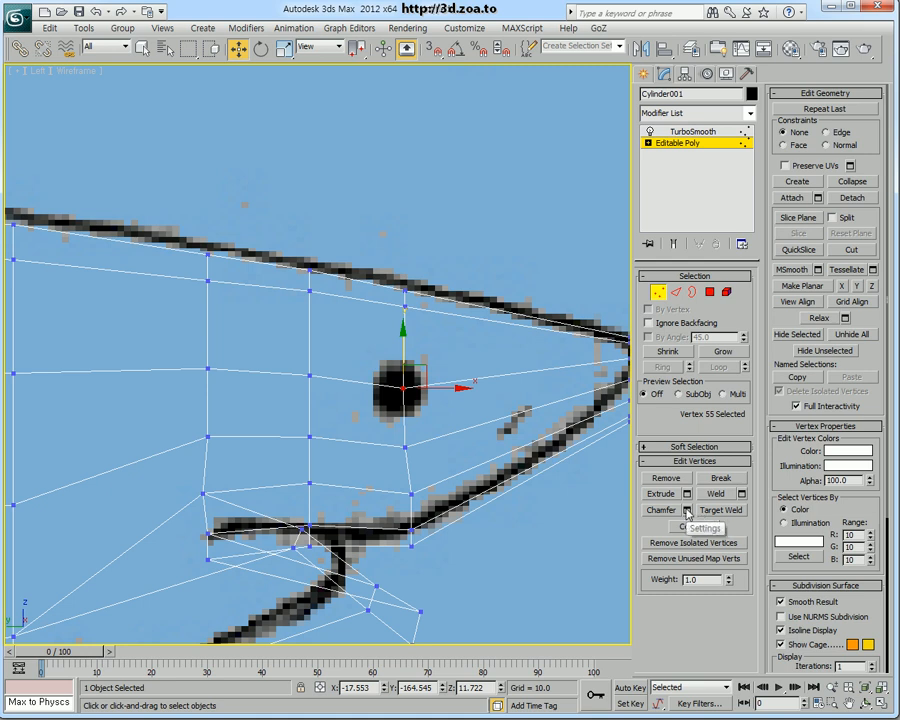
left_click(687, 511)
left_click_drag(588, 438, 491, 166)
left_click_drag(430, 183, 450, 182)
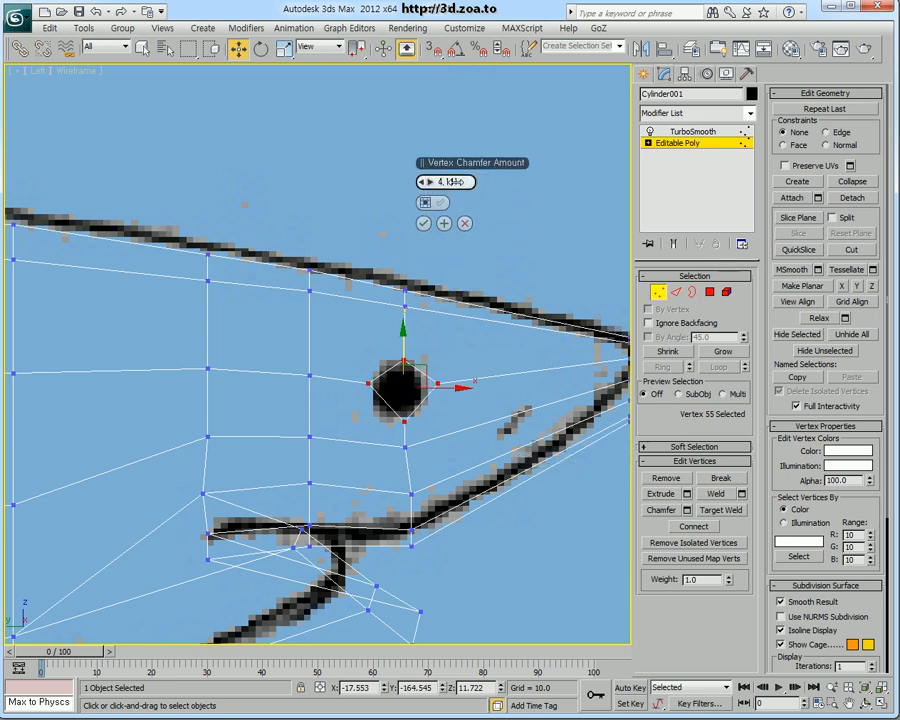
left_click(424, 223)
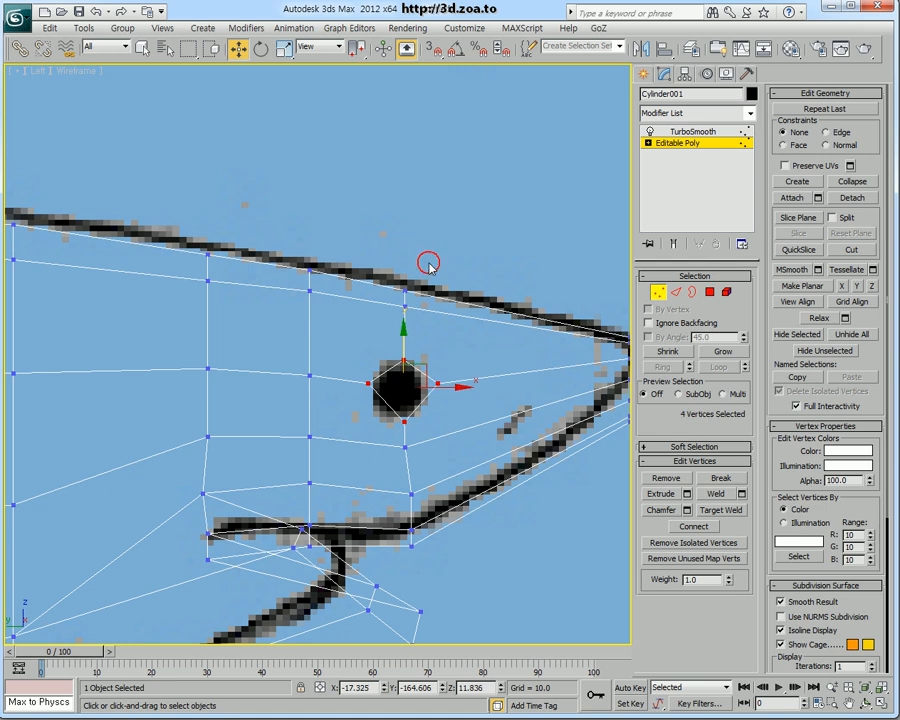
Move the four chamfered vertices individually onto the edge of the reference eye, and clear the selection
middle_click_drag(414, 364, 410, 350)
scroll(410, 350, "up", 4)
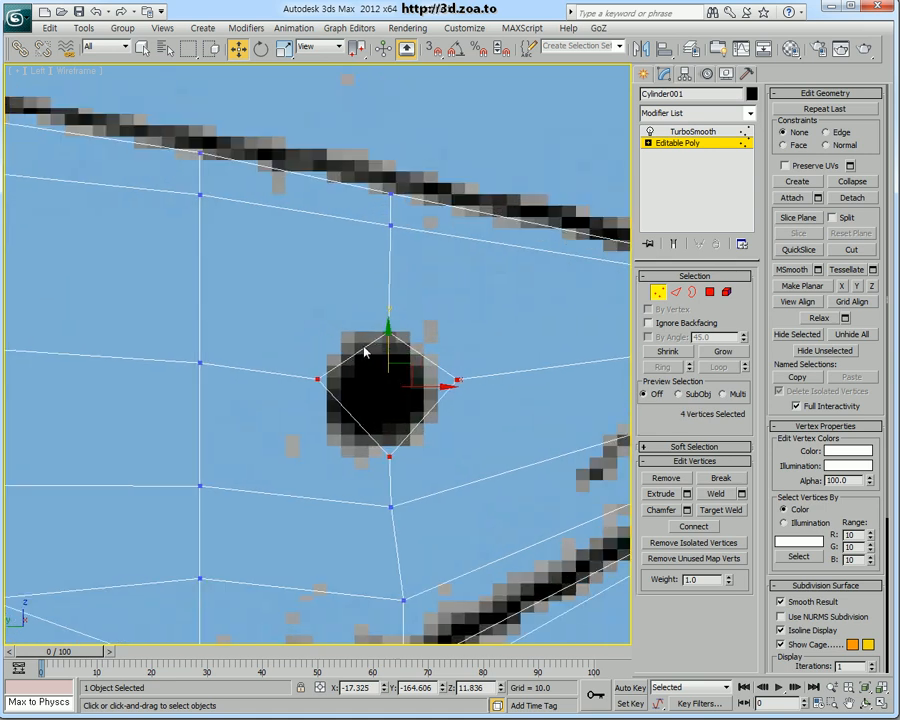
left_click(393, 398)
left_click_drag(363, 453, 418, 482)
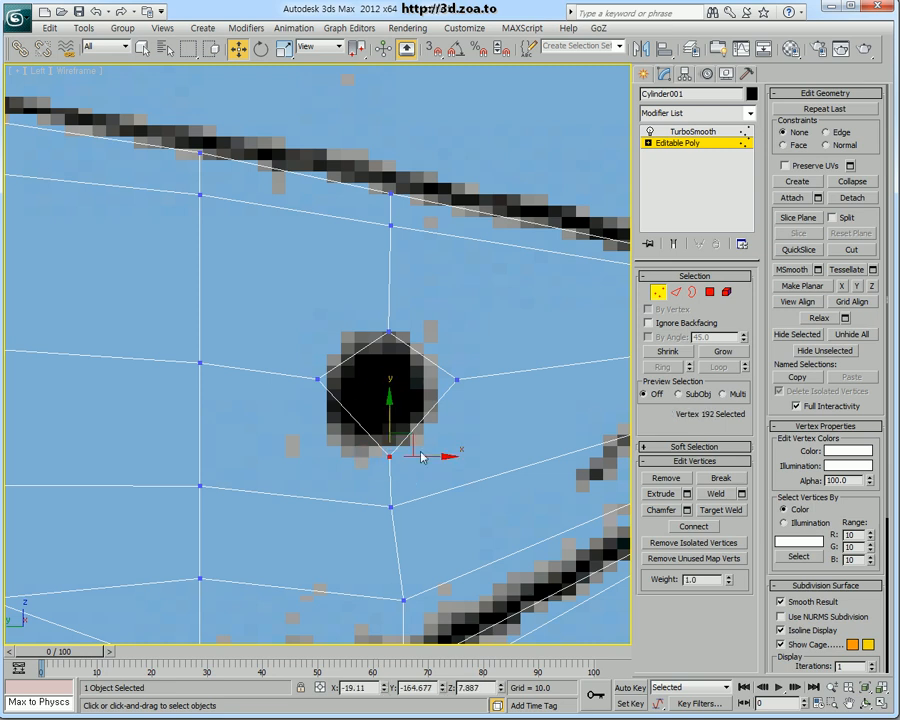
left_click_drag(412, 436, 403, 430)
left_click_drag(377, 317, 404, 303)
mouse_move(465, 363)
left_mouse_down()
mouse_move(439, 386)
mouse_move(463, 369)
left_mouse_up()
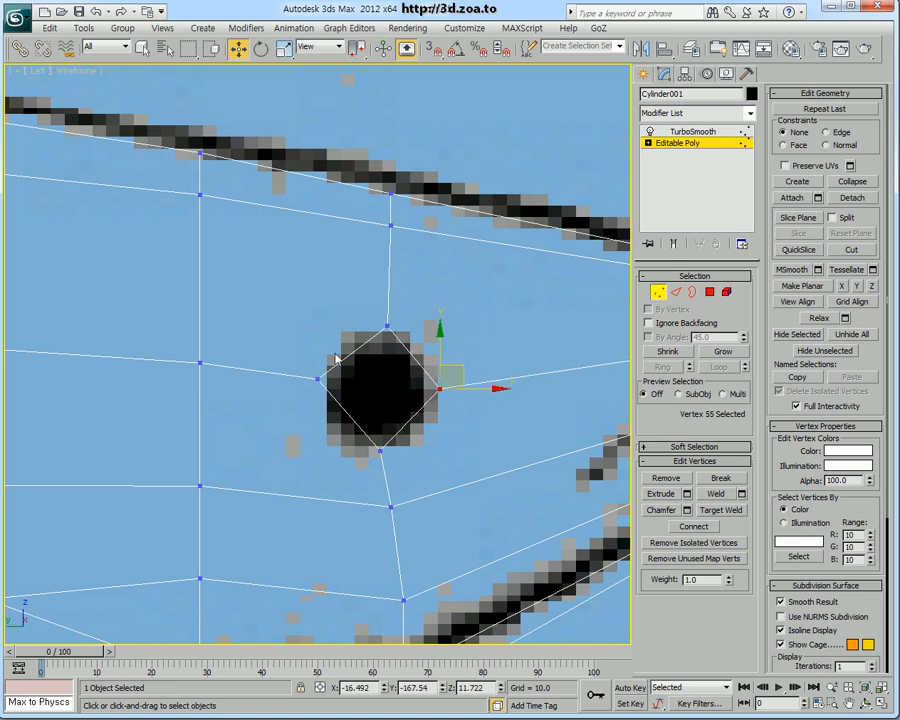
left_click_drag(337, 360, 308, 390)
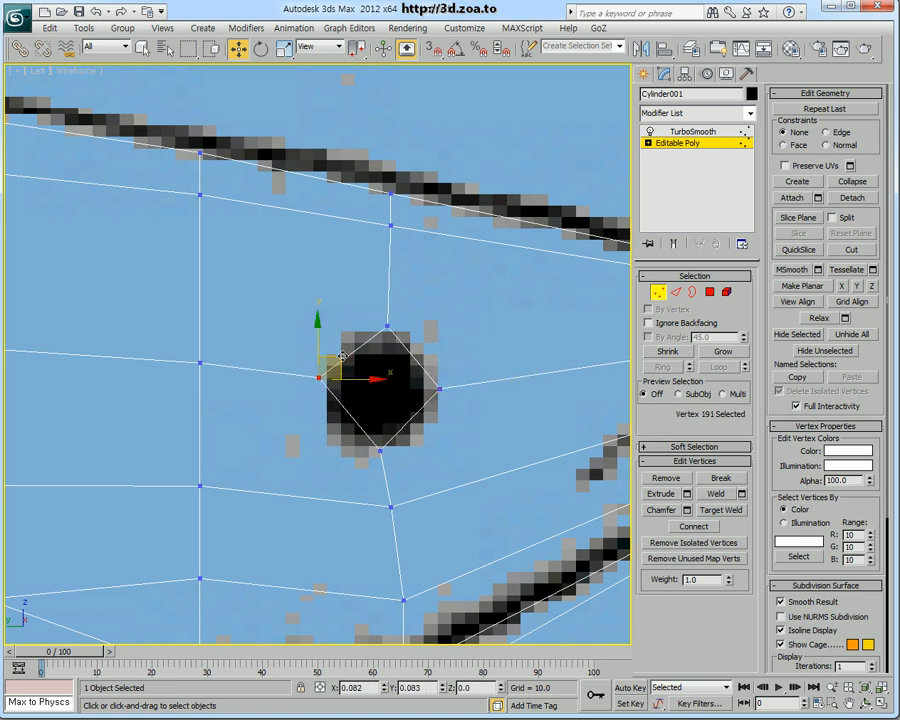
left_click_drag(410, 372, 458, 413)
left_click(458, 420)
Extrude the eye polygon inward with a height of -0.463 in the Perspective view
middle_click_drag(458, 420, 447, 428)
key("alt+w")
middle_click(538, 484)
key("alt+w")
middle_click_drag(498, 490, 400, 456, "alt")
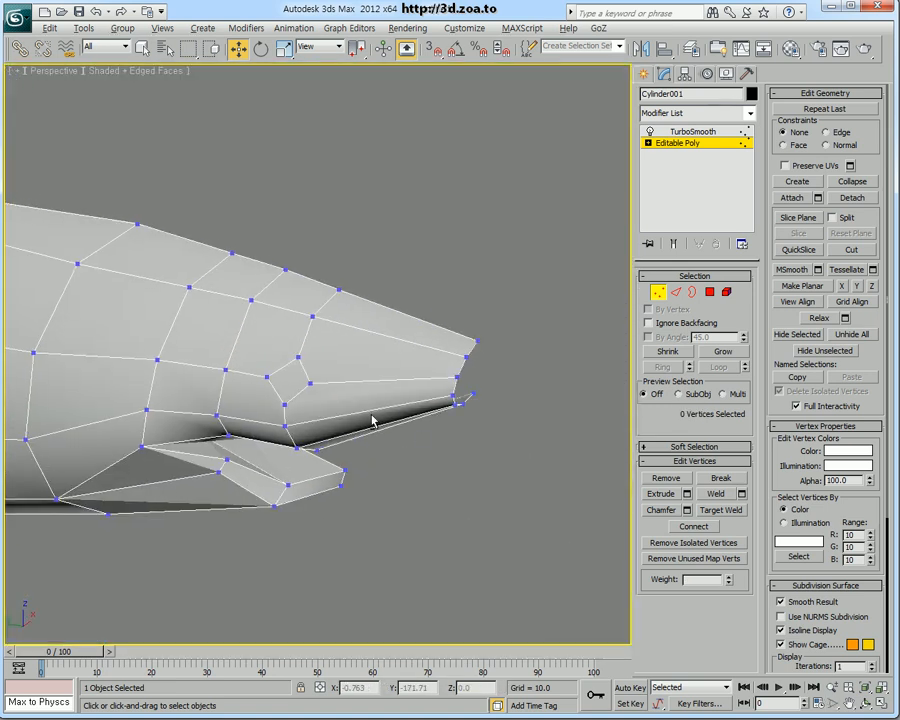
left_click(710, 292)
left_click(291, 388)
middle_click_drag(291, 388, 292, 464, "alt")
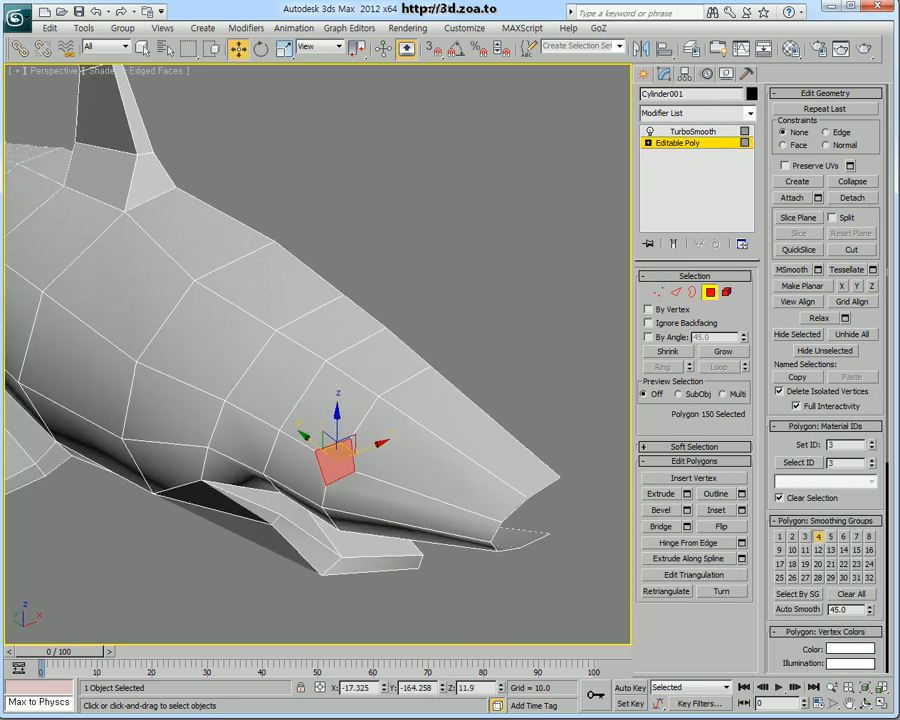
scroll(292, 464, "up", 5)
middle_click_drag(356, 492, 378, 408, "alt")
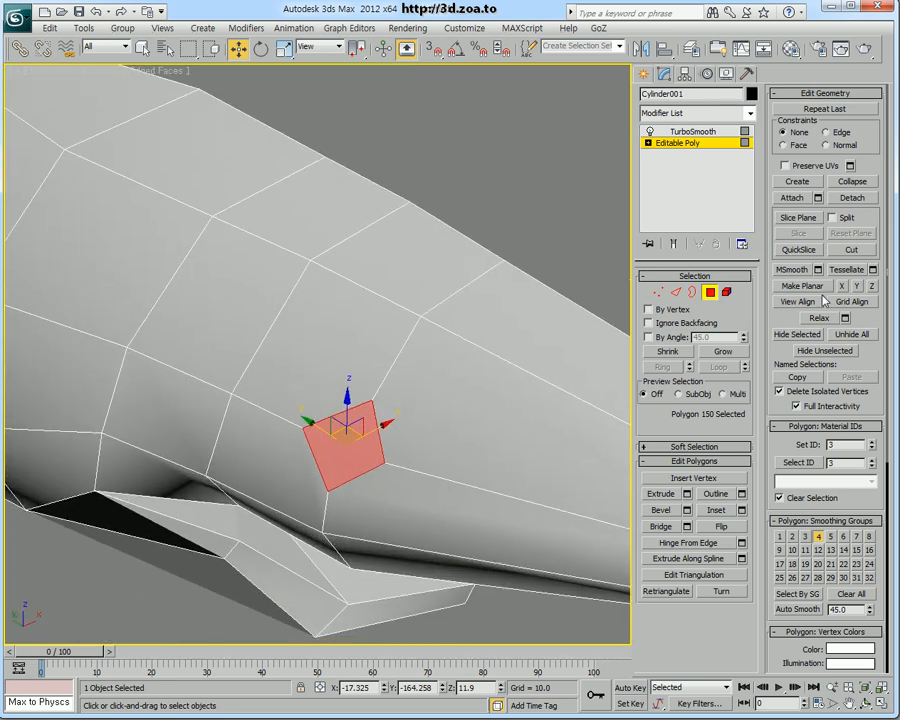
left_click(688, 494)
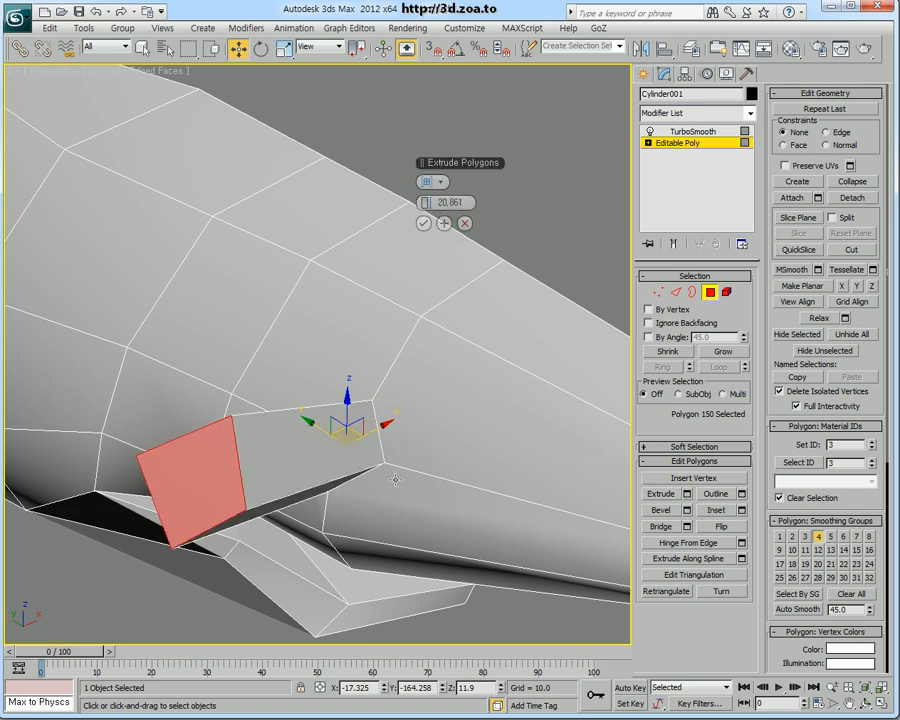
left_click_drag(422, 202, 349, 226)
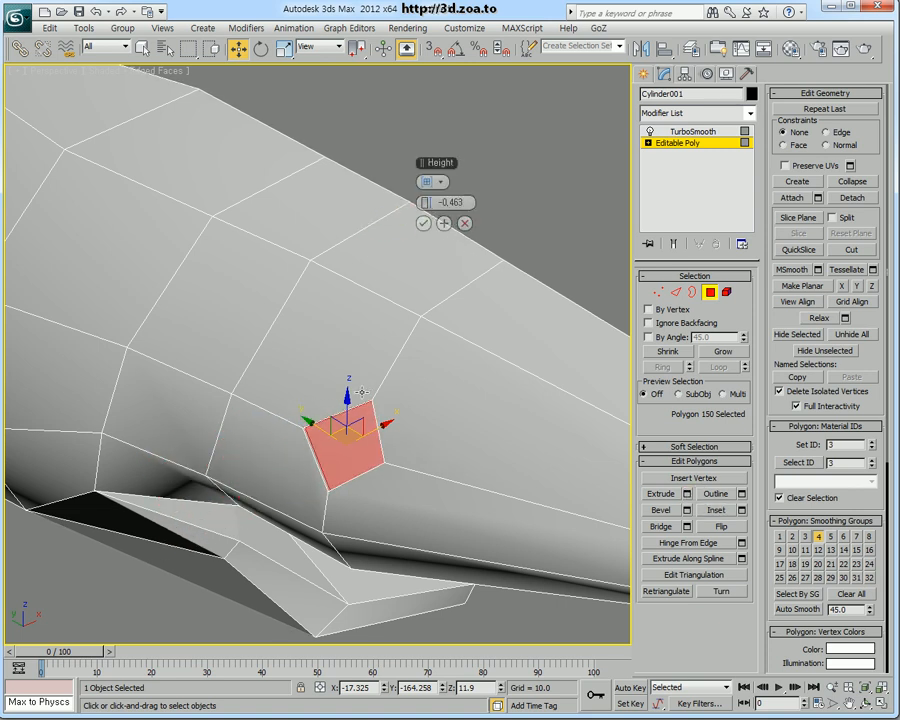
scroll(310, 345, "up", 5)
mouse_move(350, 418)
middle_mouse_down("alt")
mouse_move(348, 404)
mouse_move(352, 414)
middle_mouse_up("alt")
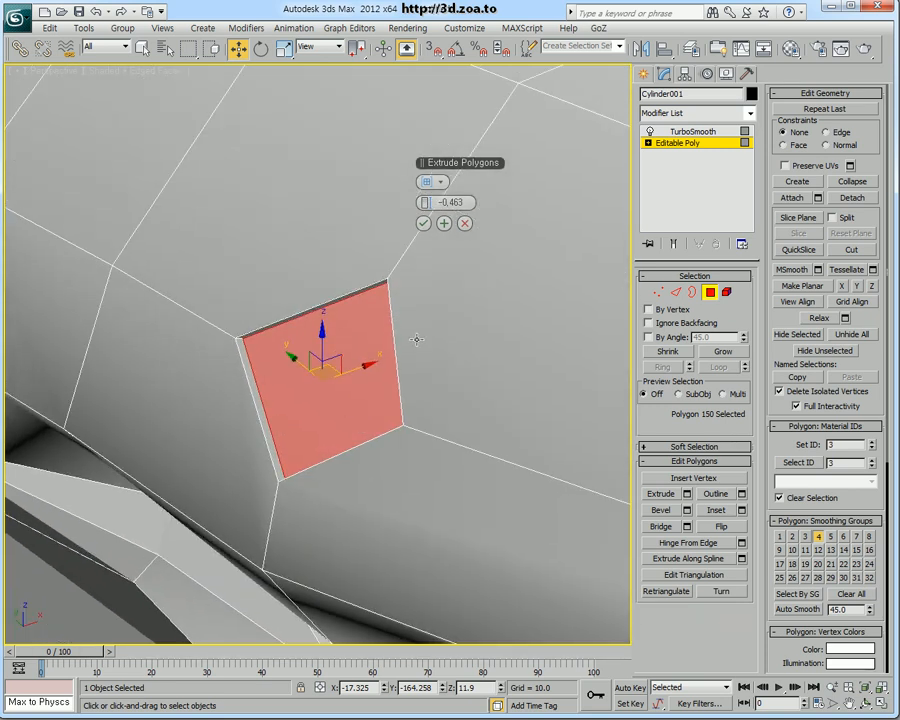
left_click(444, 224)
Extrude the eye polygon inward a second time, delete it to open the socket, and leave polygon editing
mouse_move(432, 205)
left_mouse_down()
mouse_move(411, 207)
mouse_move(417, 203)
left_mouse_up()
left_click(423, 223)
middle_click_drag(394, 294, 443, 292, "alt")
key("Delete")
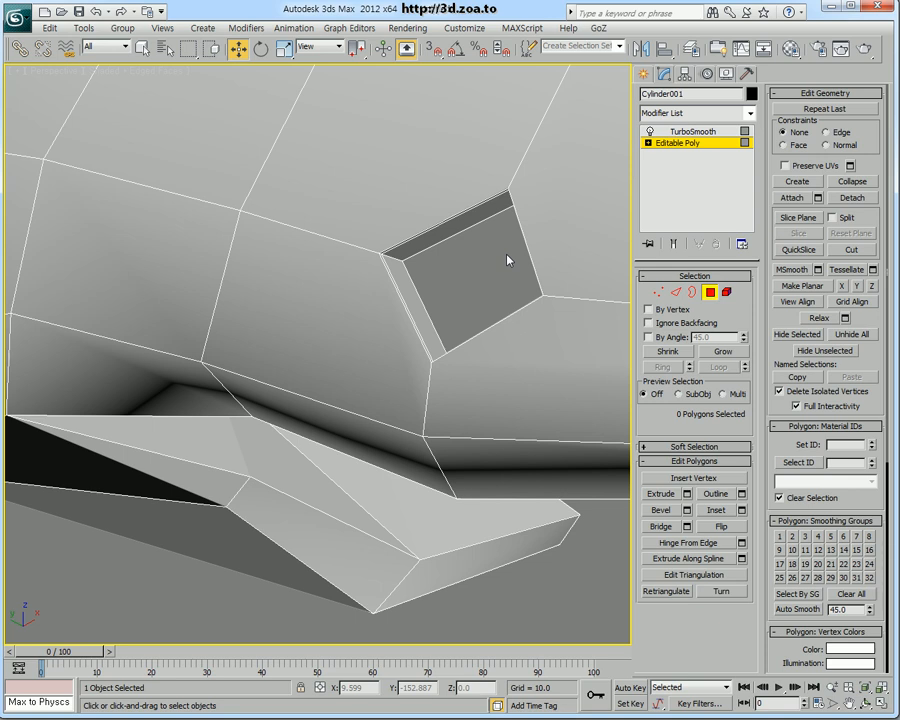
left_click(710, 292)
Add a Symmetry modifier to the half shark, between Editable Poly and TurboSmooth
scroll(530, 330, "down", 10)
middle_click_drag(524, 336, 410, 309, "alt")
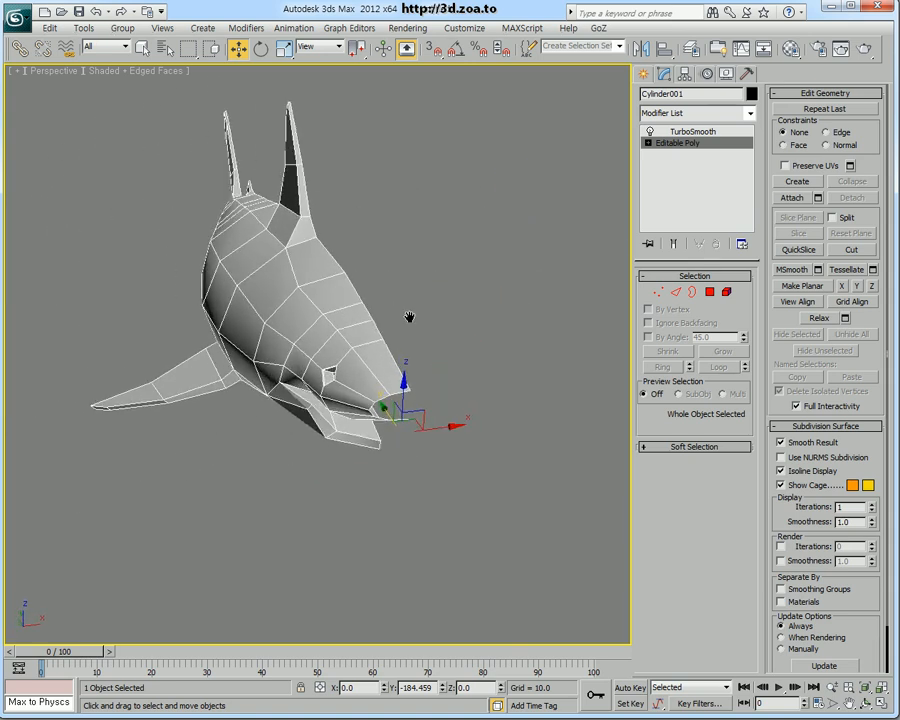
left_click(749, 114)
left_click_drag(751, 175, 750, 470)
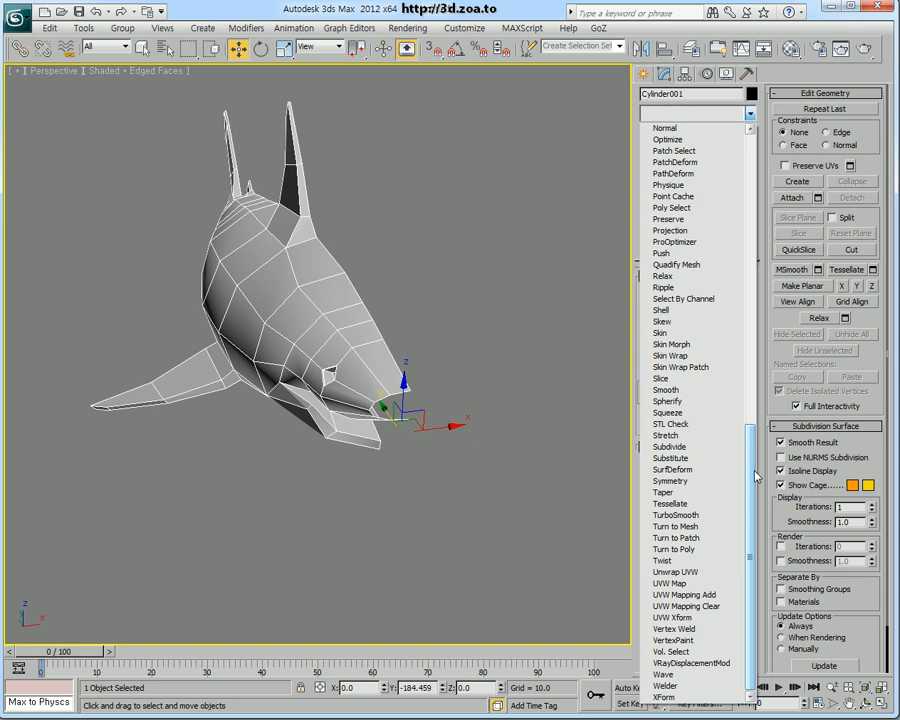
left_click(680, 480)
middle_click_drag(540, 453, 498, 478)
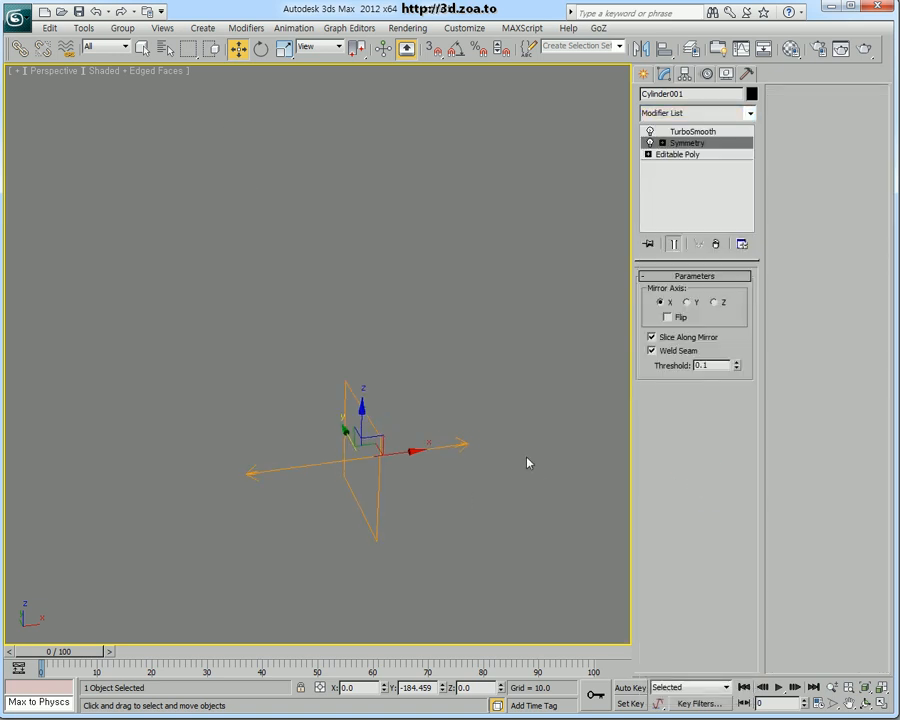
Turn on Flip for the Symmetry modifier's X mirror axis and inspect the mirrored shark from several angles
key("alt+w")
scroll(520, 415, "down", 2)
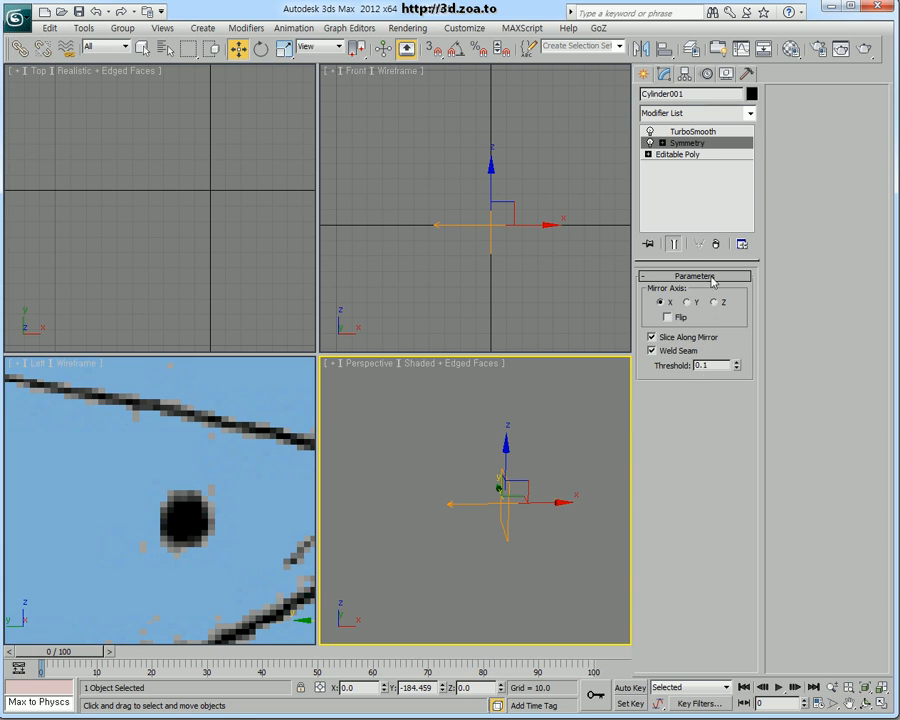
middle_click_drag(514, 479, 542, 474, "alt")
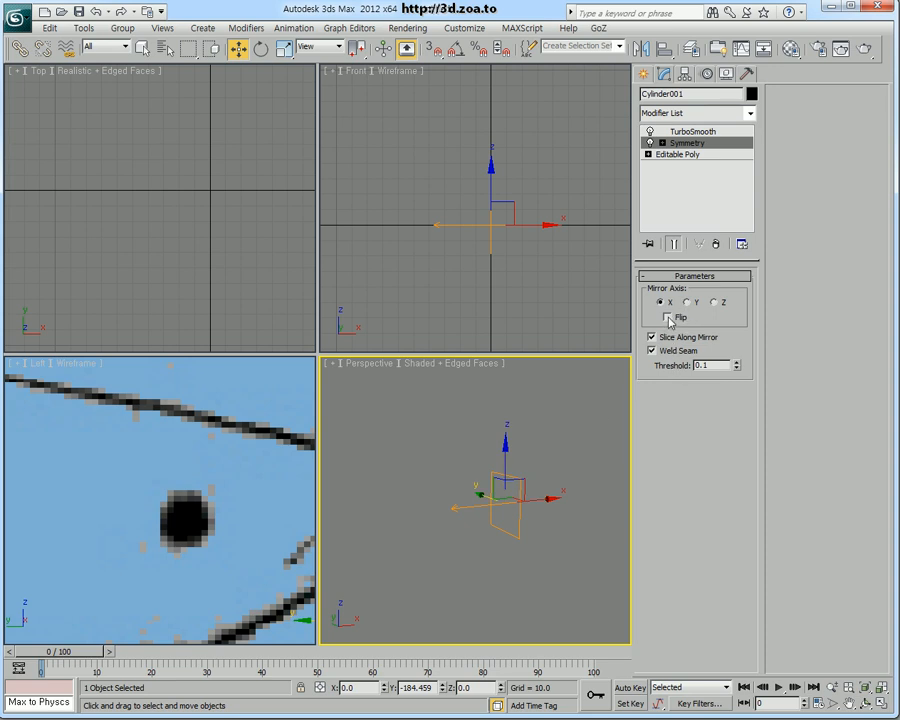
left_click(667, 318)
left_click(667, 318)
left_click(667, 318)
left_click(667, 318)
left_click(667, 318)
middle_click_drag(506, 551, 323, 398, "alt")
key("alt+w")
middle_click_drag(405, 416, 482, 455, "alt")
key("alt+w")
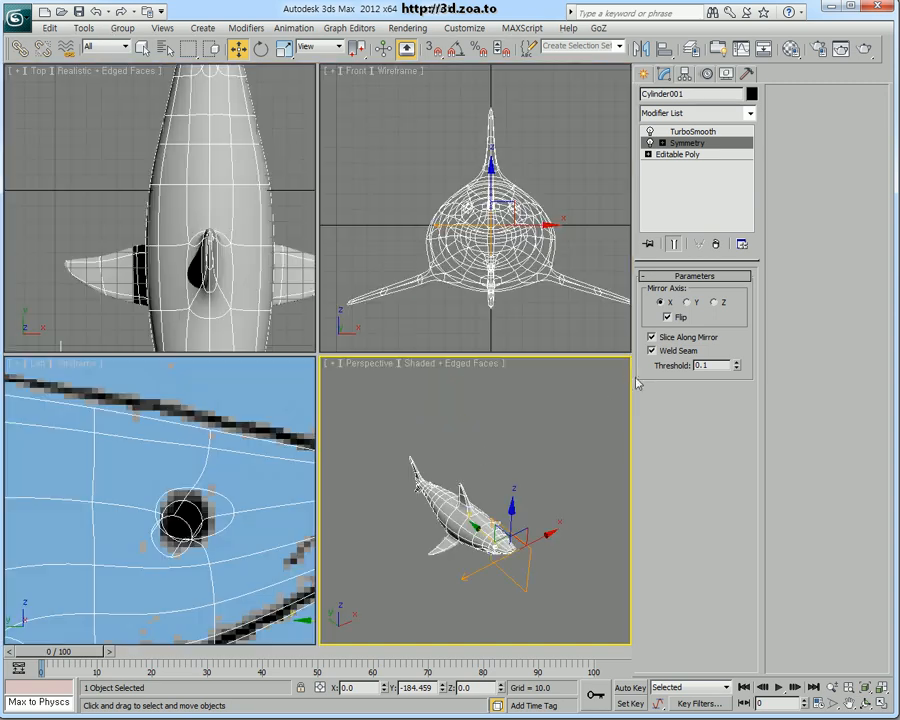
left_click(525, 274)
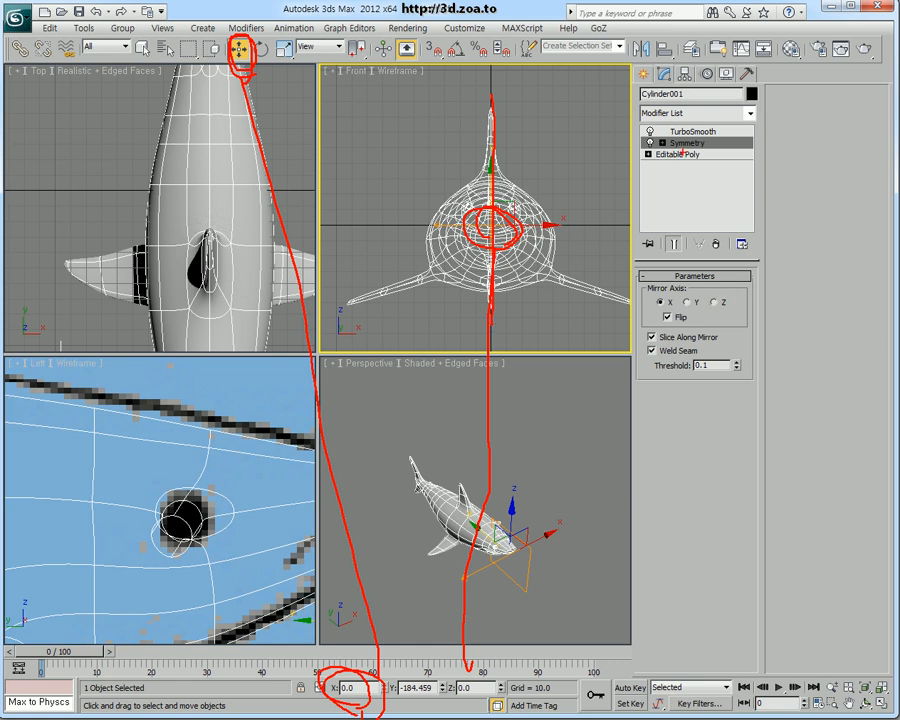
key("Escape")
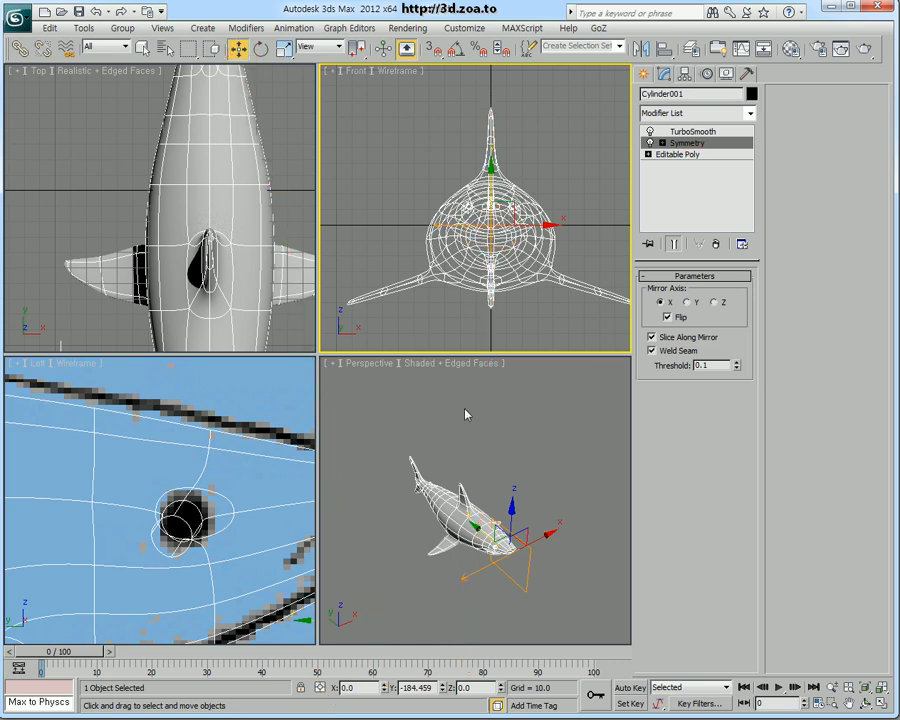
Maximize the Perspective view and delete the TurboSmooth modifier from the mirrored shark
middle_click_drag(449, 519, 448, 440, "alt")
key("alt+w")
middle_click_drag(448, 440, 530, 512)
scroll(438, 478, "up", 5)
middle_click_drag(530, 512, 470, 476)
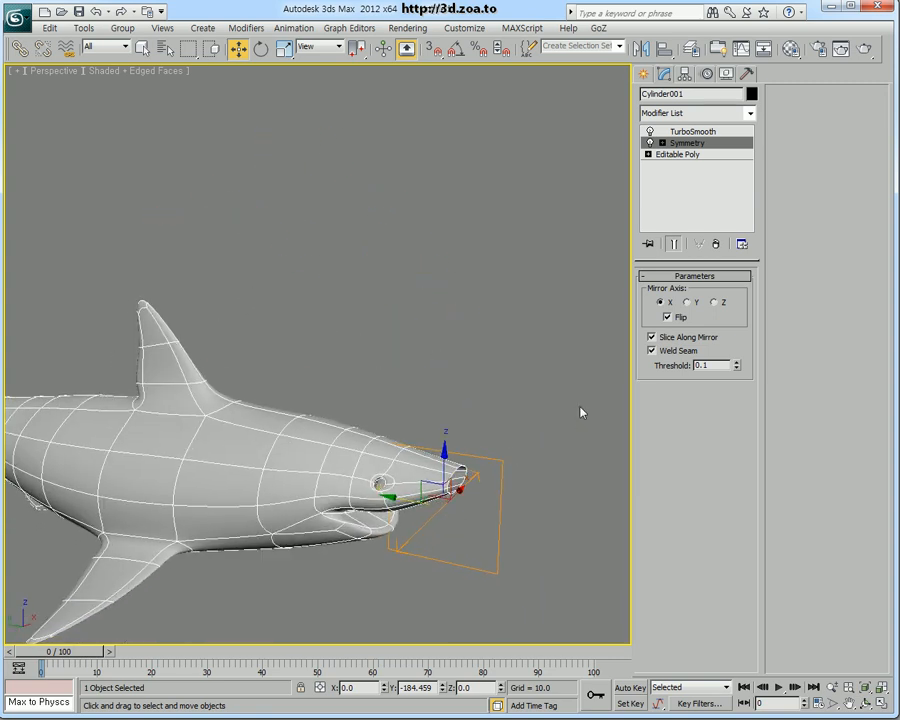
left_click(705, 132)
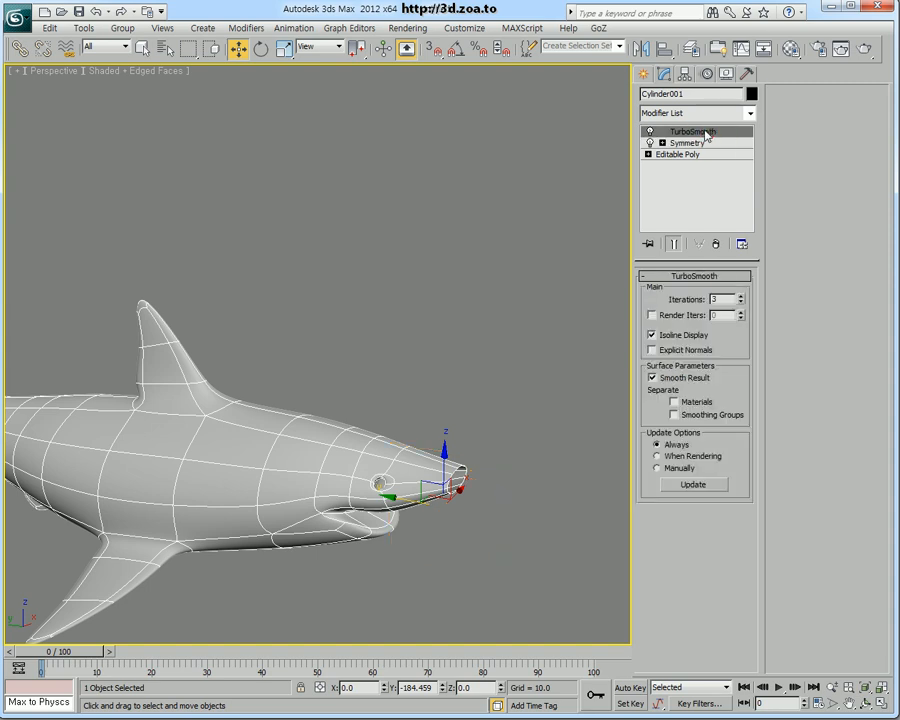
left_click(716, 245)
middle_click_drag(428, 424, 339, 389, "alt")
middle_click_drag(395, 396, 393, 432, "alt")
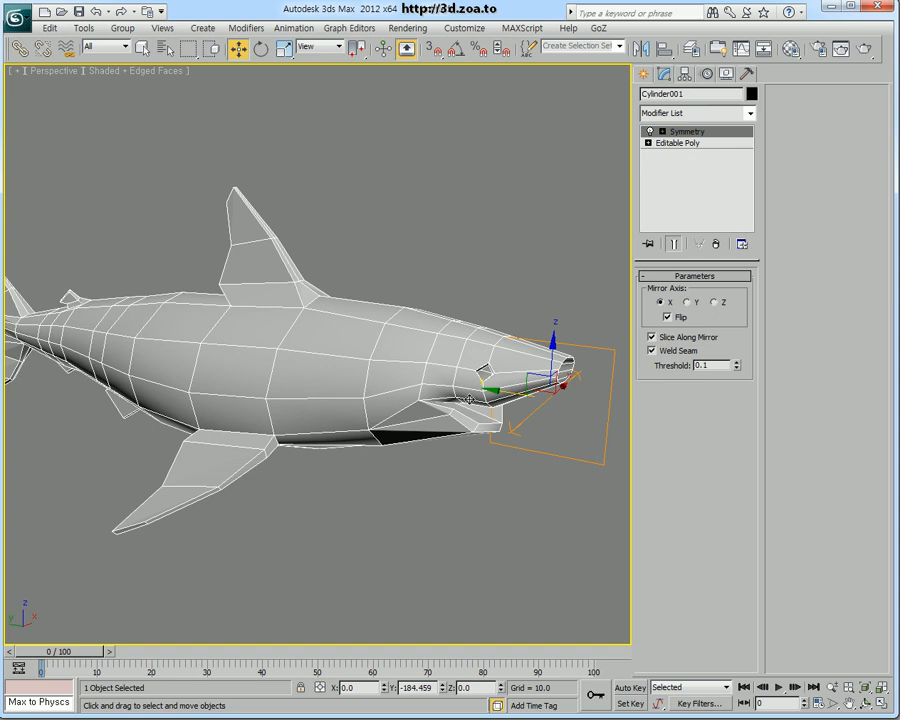
Convert the mirrored shark to an Editable Poly, collapsing the Symmetry modifier
right_click(431, 355)
mouse_move(489, 485)
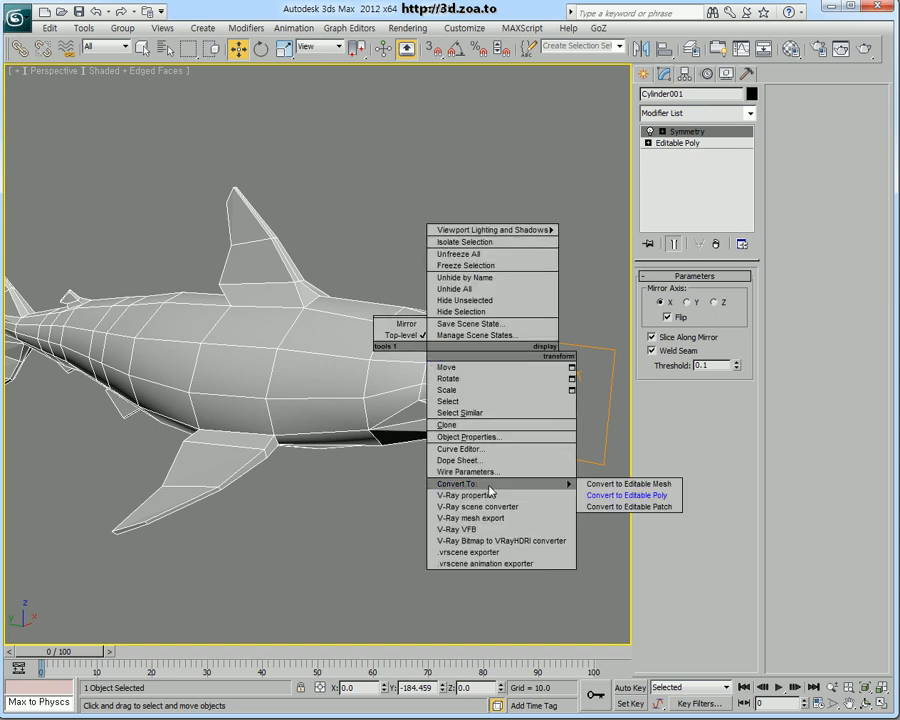
left_click(632, 495)
middle_click_drag(614, 455, 539, 395, "alt")
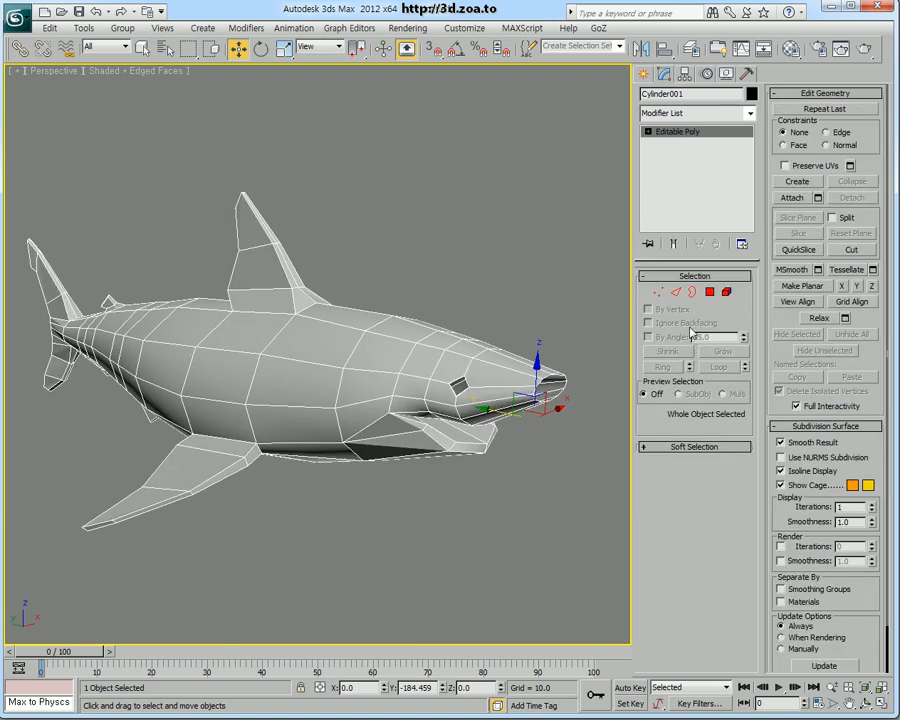
Select the open border at the tip of the shark's nose and cap it
scroll(556, 405, "up", 5)
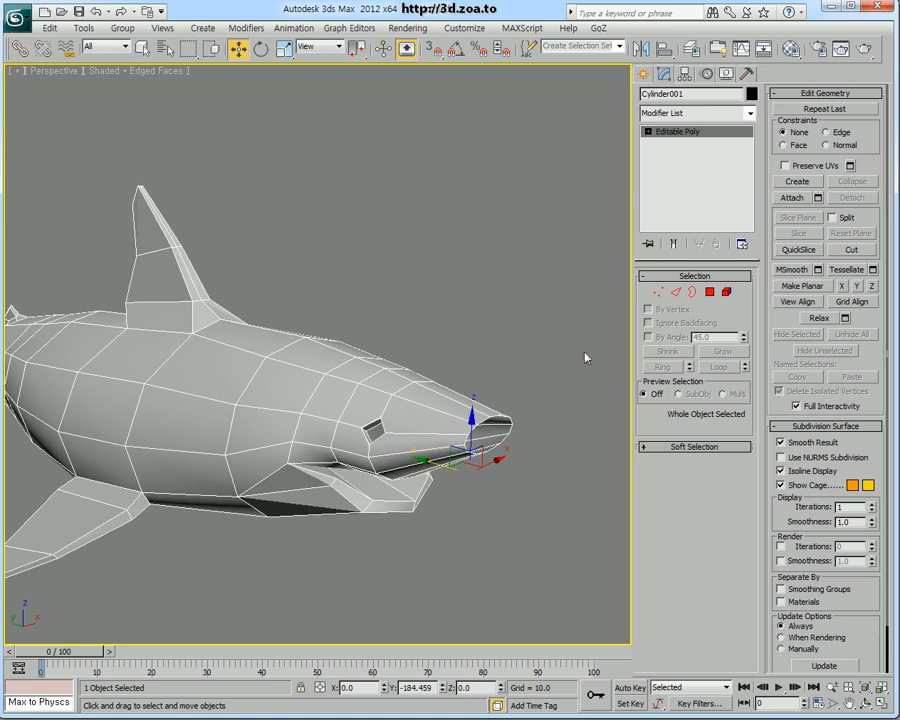
left_click(691, 293)
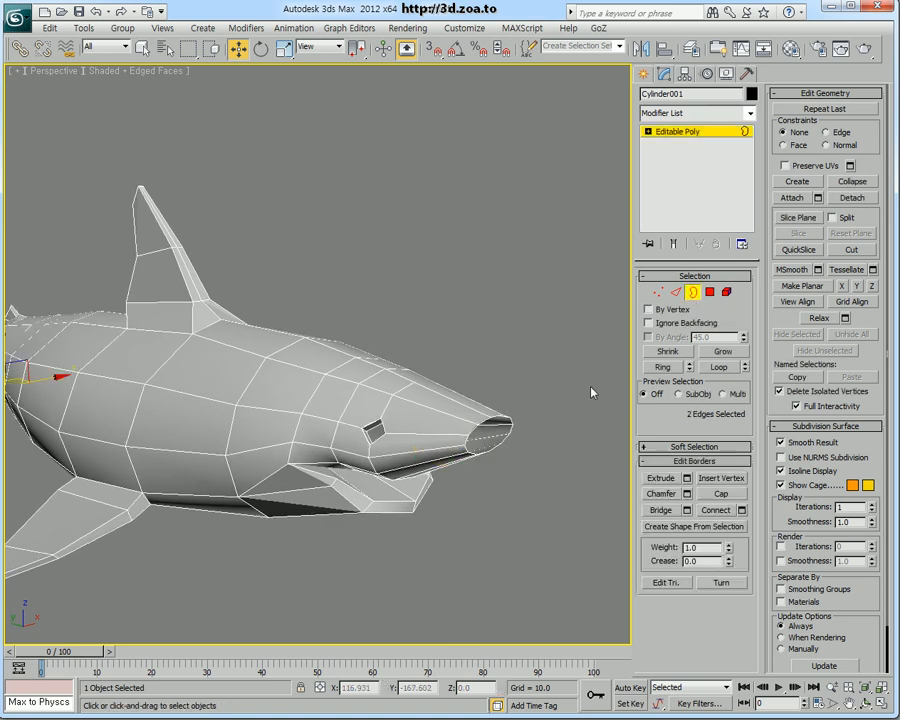
left_click(507, 415)
left_click(721, 494)
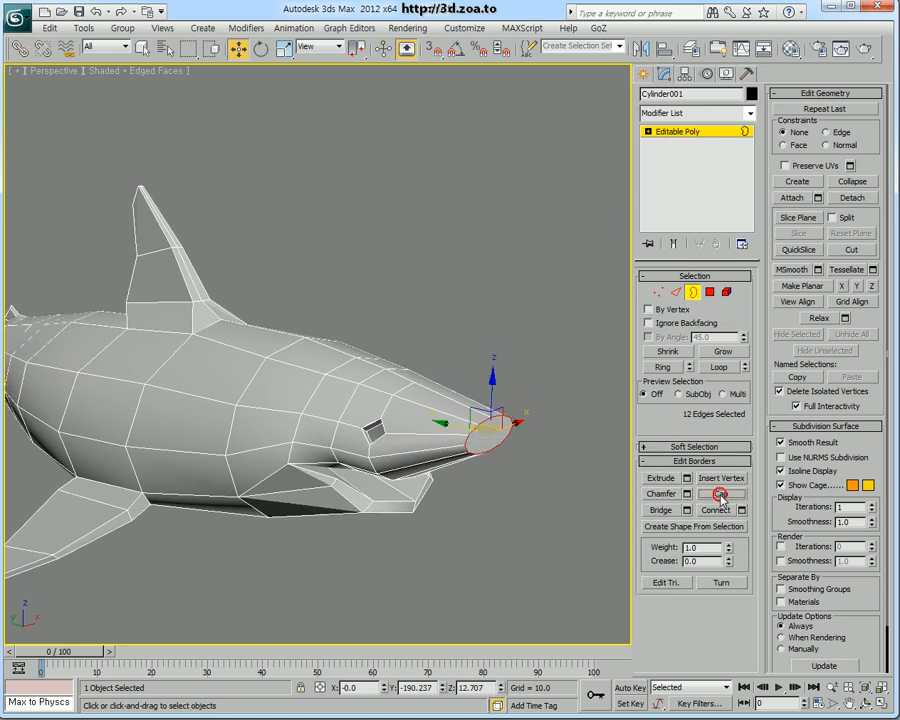
middle_click_drag(375, 512, 396, 495, "alt")
Select the open border at the end of the tail and cap it
middle_click_drag(158, 578, 140, 370)
scroll(365, 470, "down", 5)
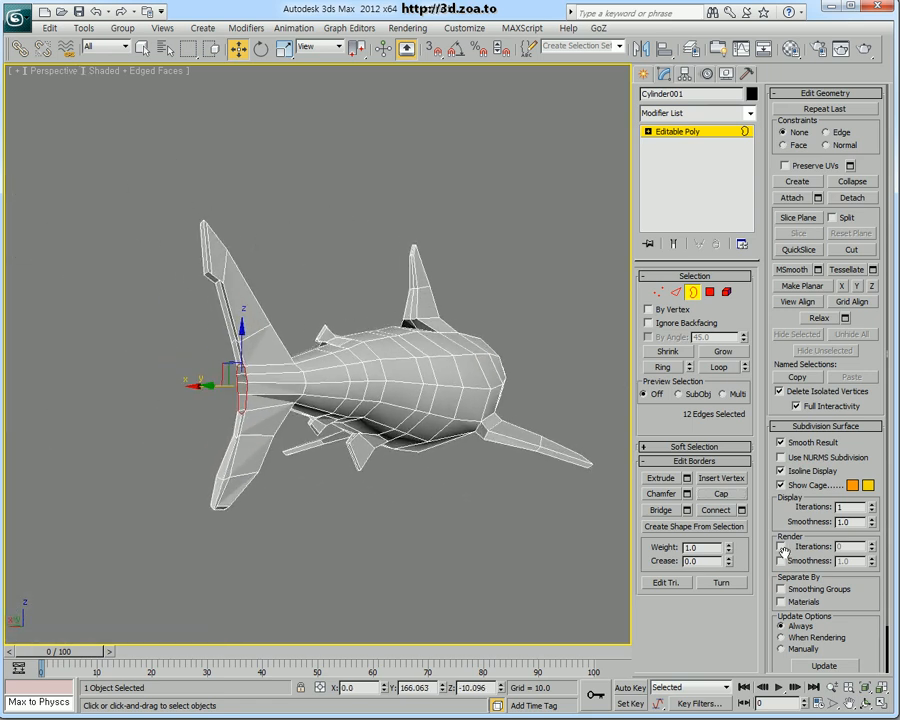
left_click(722, 495)
middle_click_drag(358, 415, 373, 443, "alt")
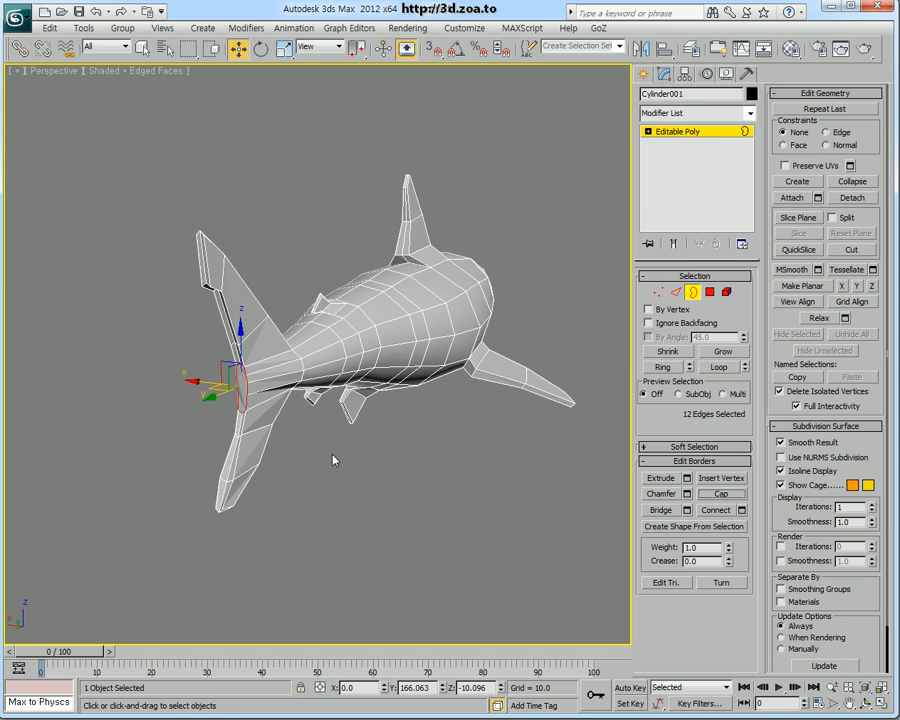
Switch the Perspective view to Orthographic and frame the capped tail end up close
key("u")
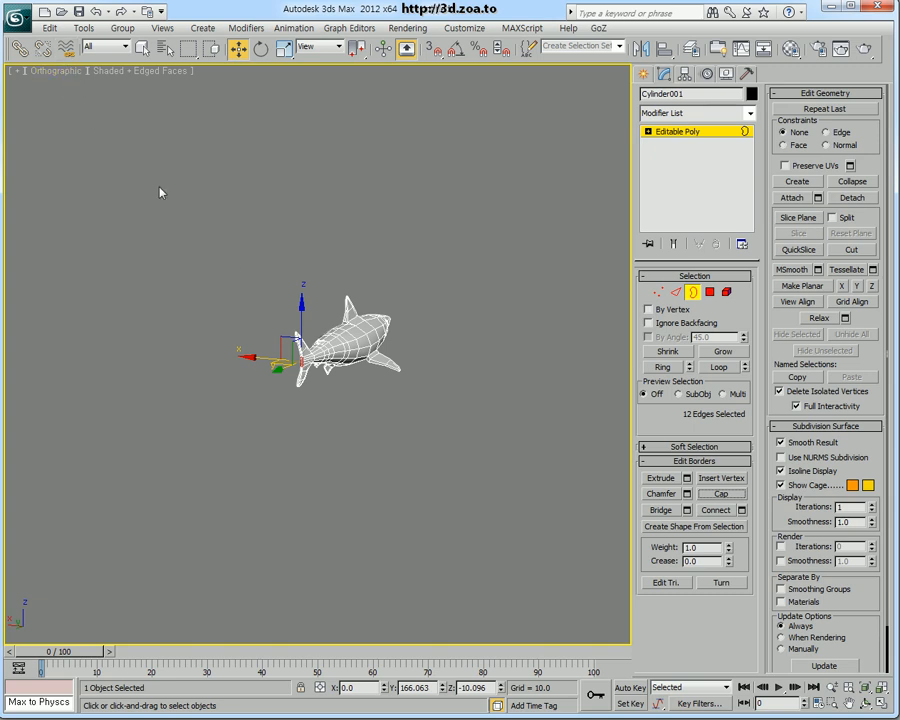
mouse_move(361, 148)
left_mouse_down()
mouse_move(362, 251)
mouse_move(447, 152)
left_mouse_up()
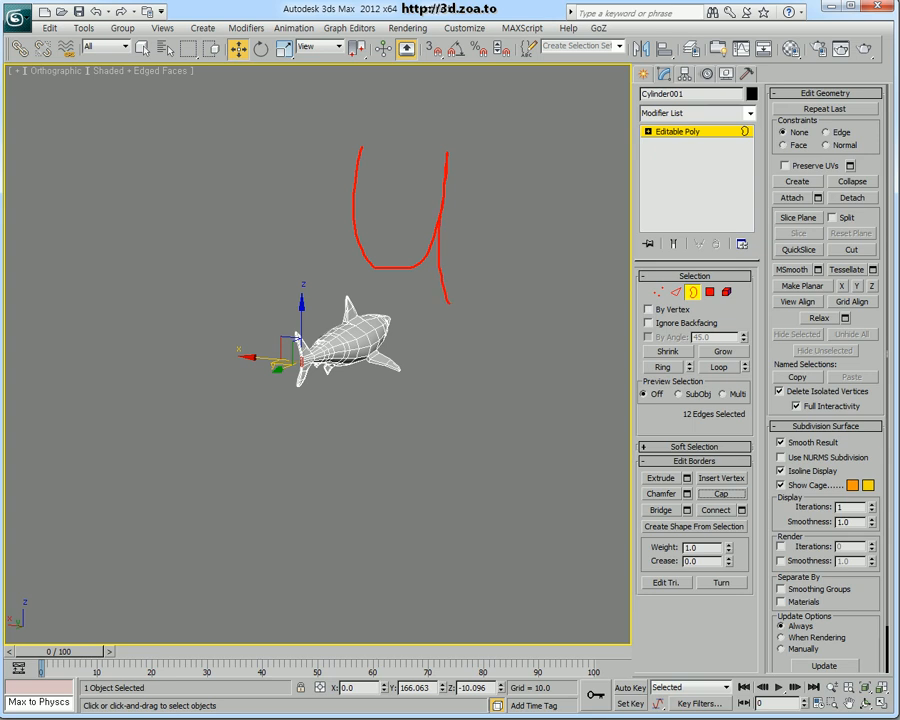
key("Escape")
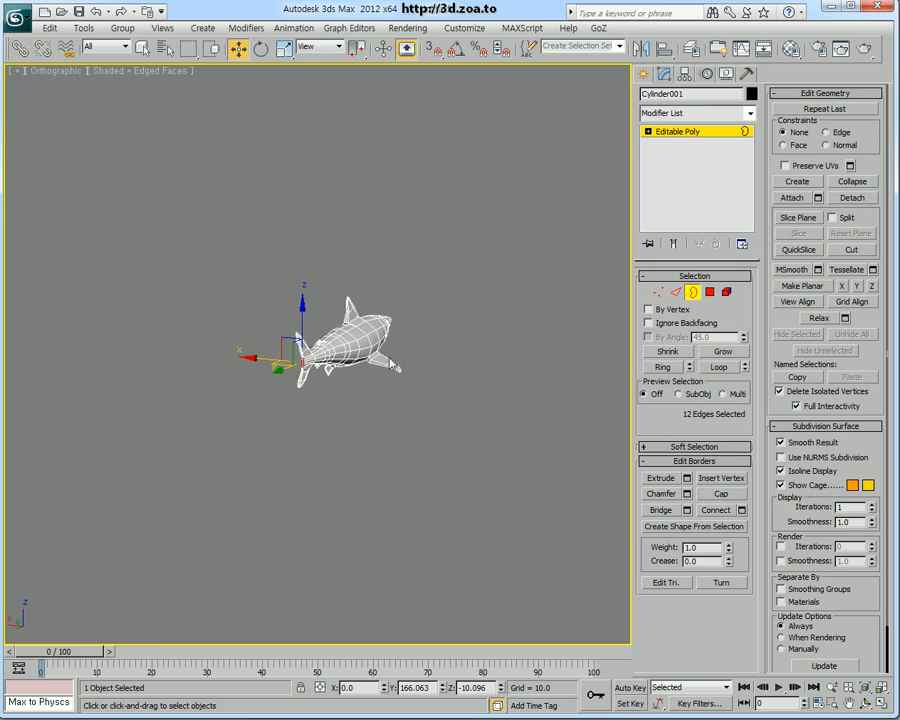
scroll(333, 368, "up", 8)
scroll(332, 362, "up", 3)
middle_click_drag(260, 370, 310, 408)
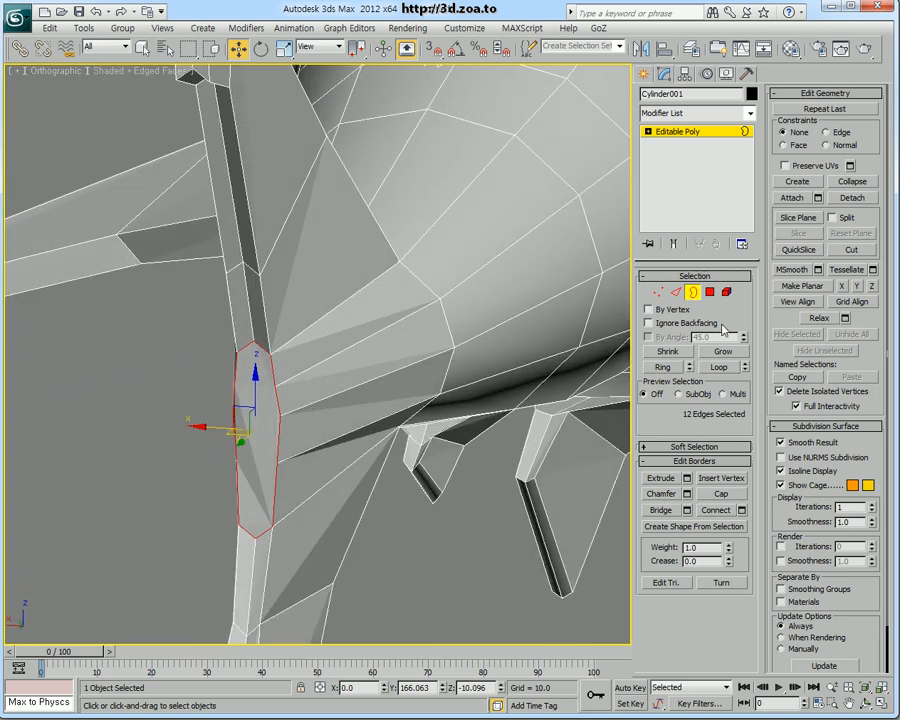
Connect the upper pair of opposite side vertices across the tail cap with a horizontal edge
key("1")
left_click(518, 337)
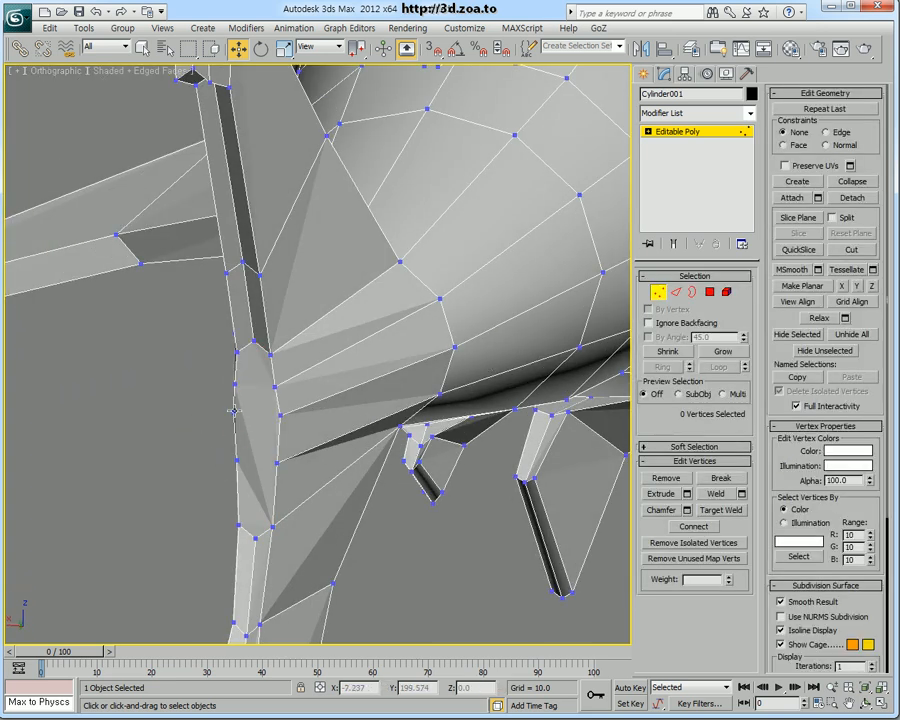
left_click(236, 384)
left_click(276, 386, "ctrl")
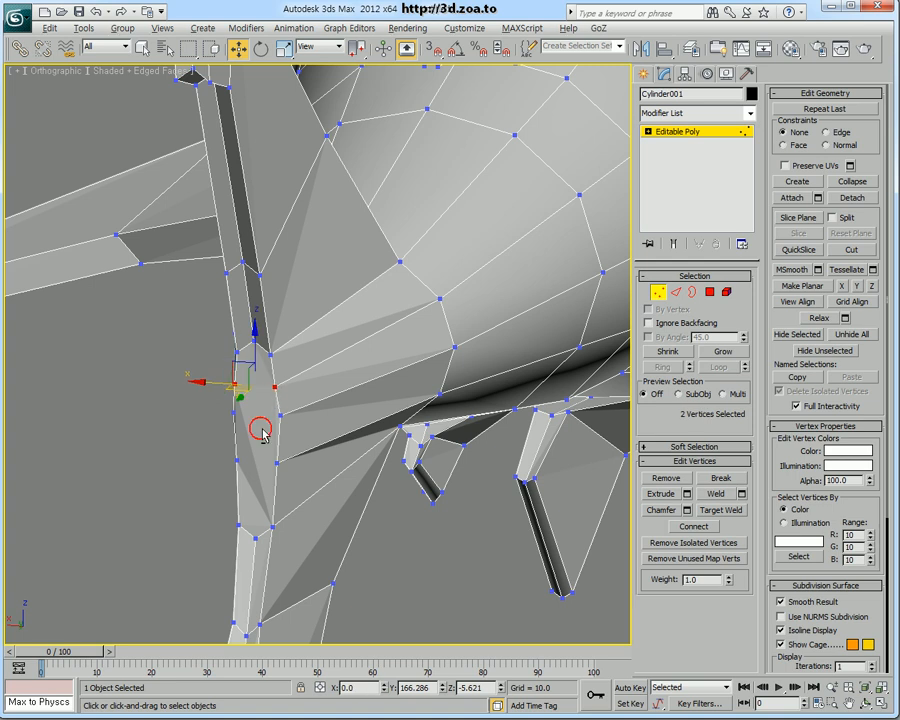
middle_click_drag(275, 396, 292, 443, "alt")
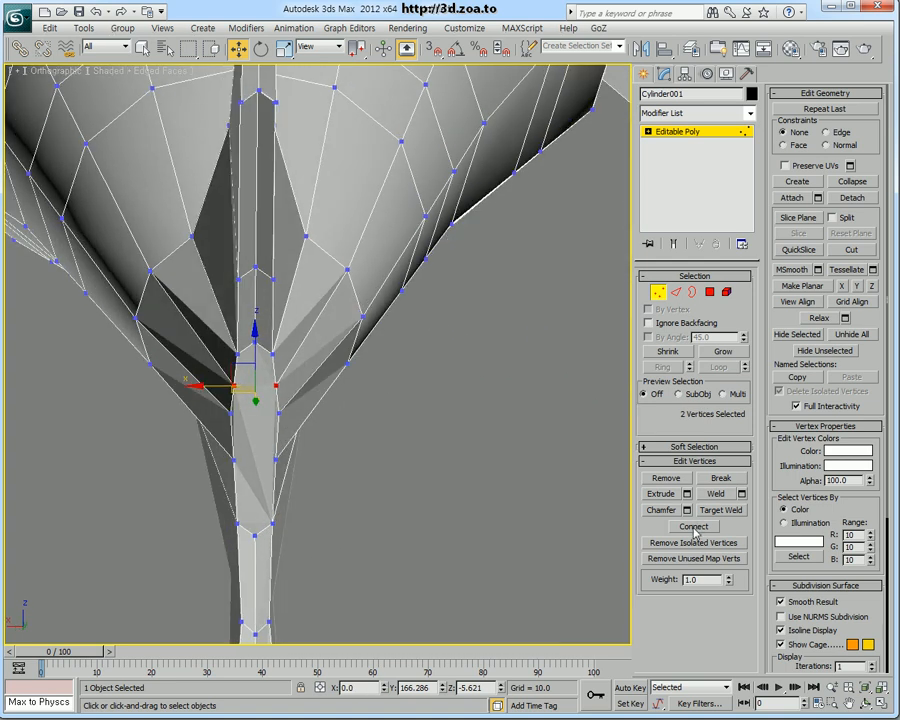
left_click(695, 532)
Connect the middle and lower pairs of opposite side vertices across the tail cap
middle_click_drag(450, 482, 343, 457, "alt")
left_click(279, 416)
left_click(243, 416)
left_click(233, 414, "ctrl")
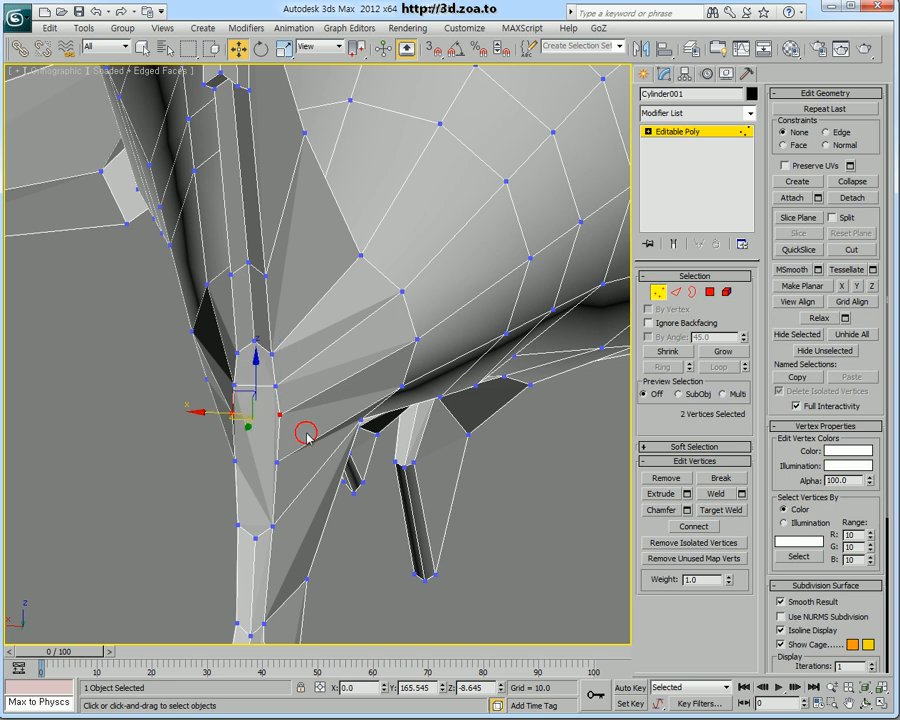
left_click(278, 463)
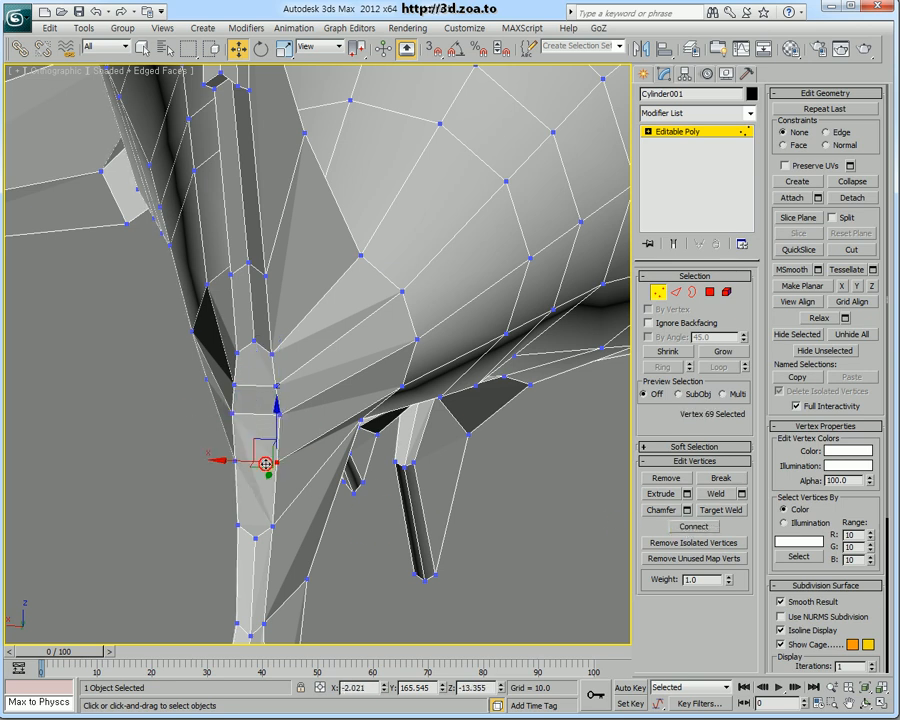
left_click(235, 461, "ctrl")
left_click(693, 526)
Cut a vertical edge down the centre of the tail cap, from its top vertex to its bottom vertex
middle_click_drag(273, 527, 395, 482, "alt")
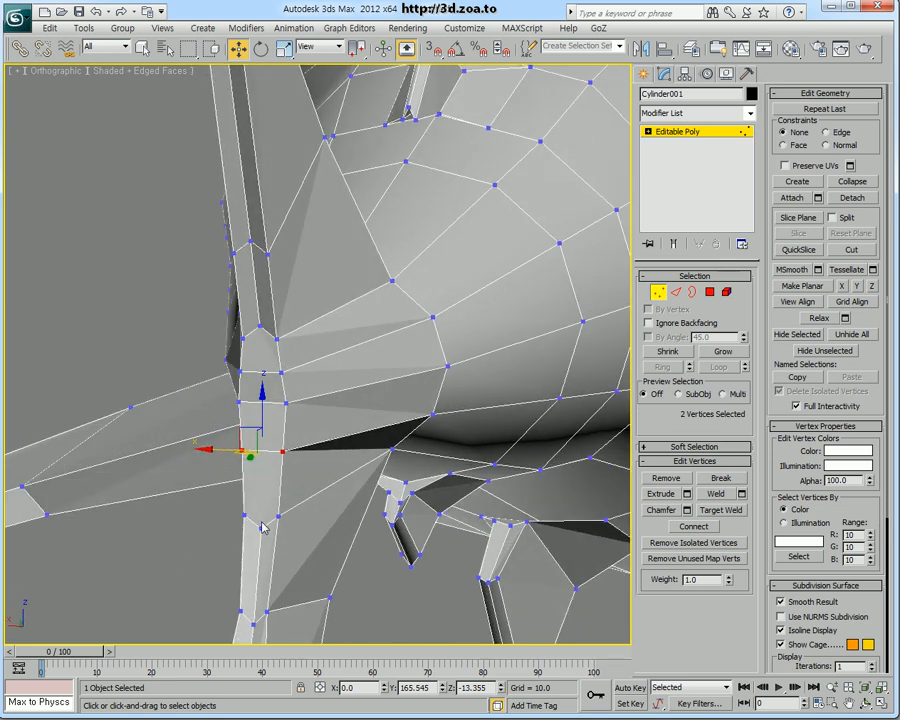
middle_click_drag(283, 460, 291, 498, "alt")
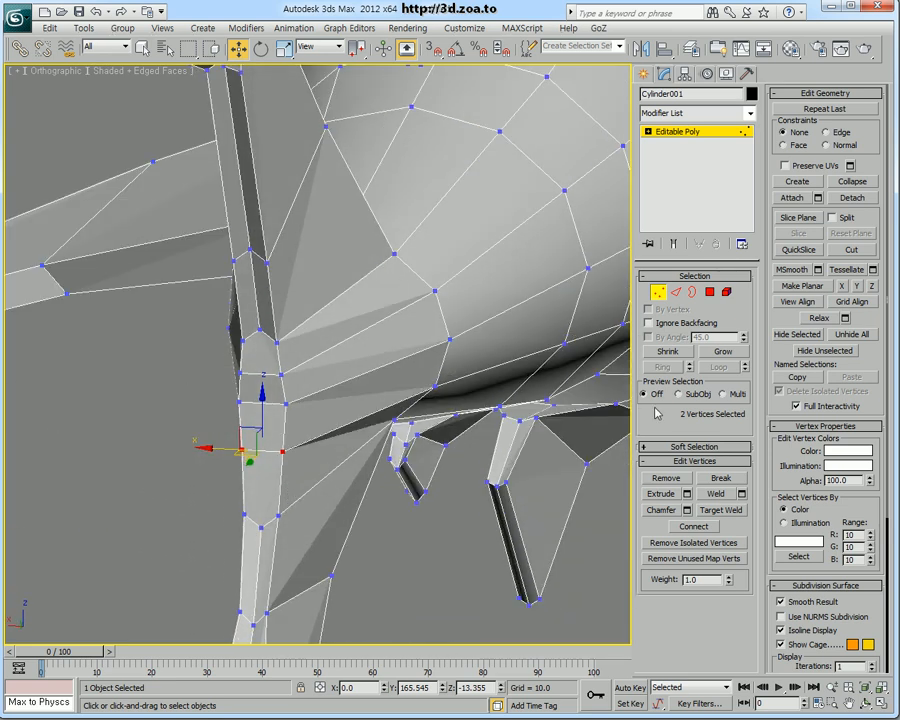
left_click(849, 251)
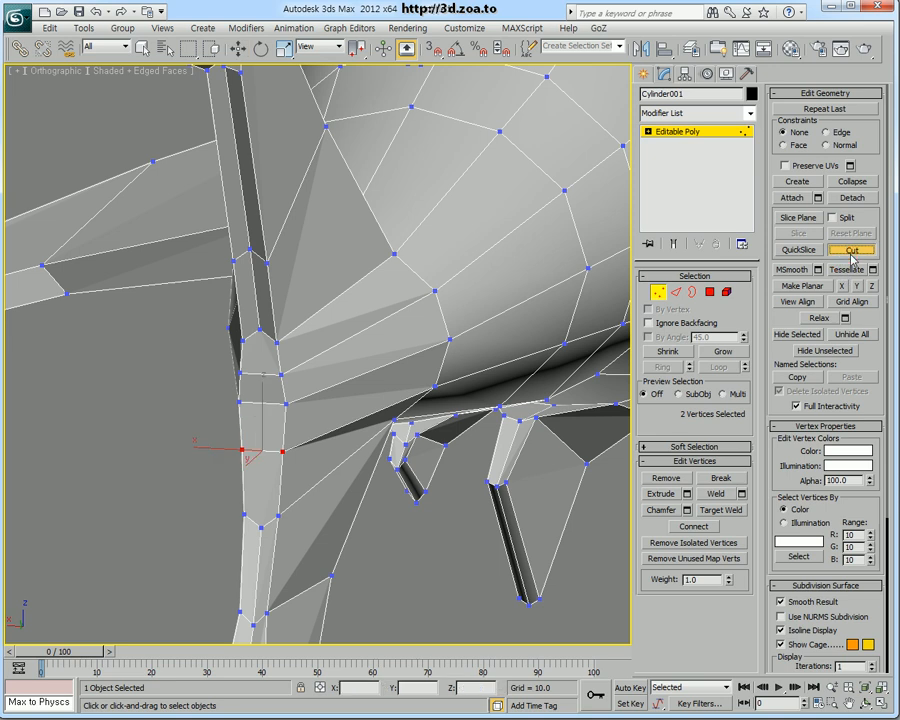
left_click(260, 330)
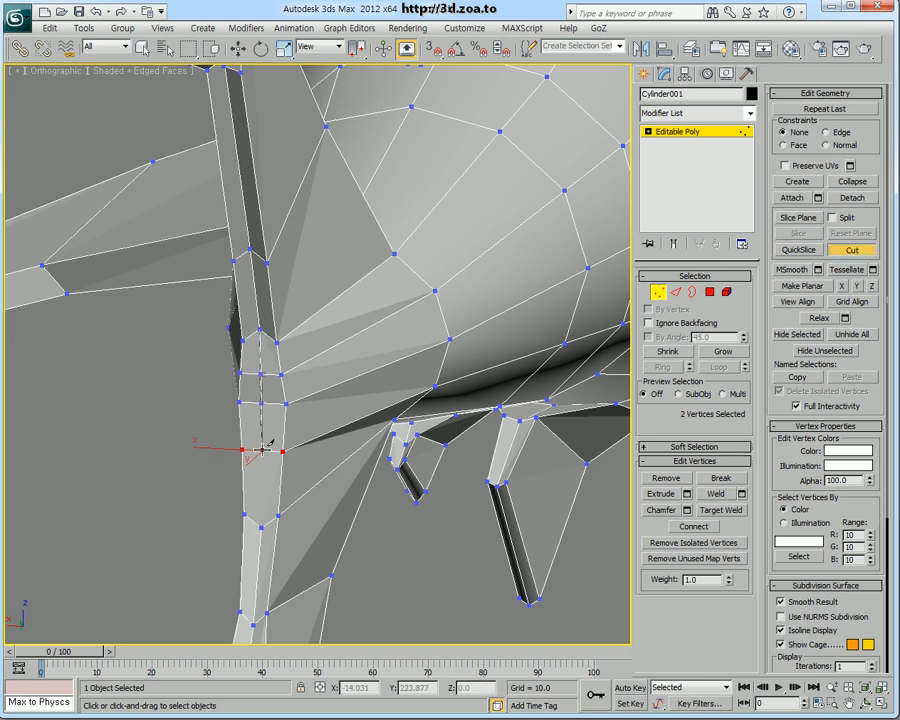
left_click(260, 527)
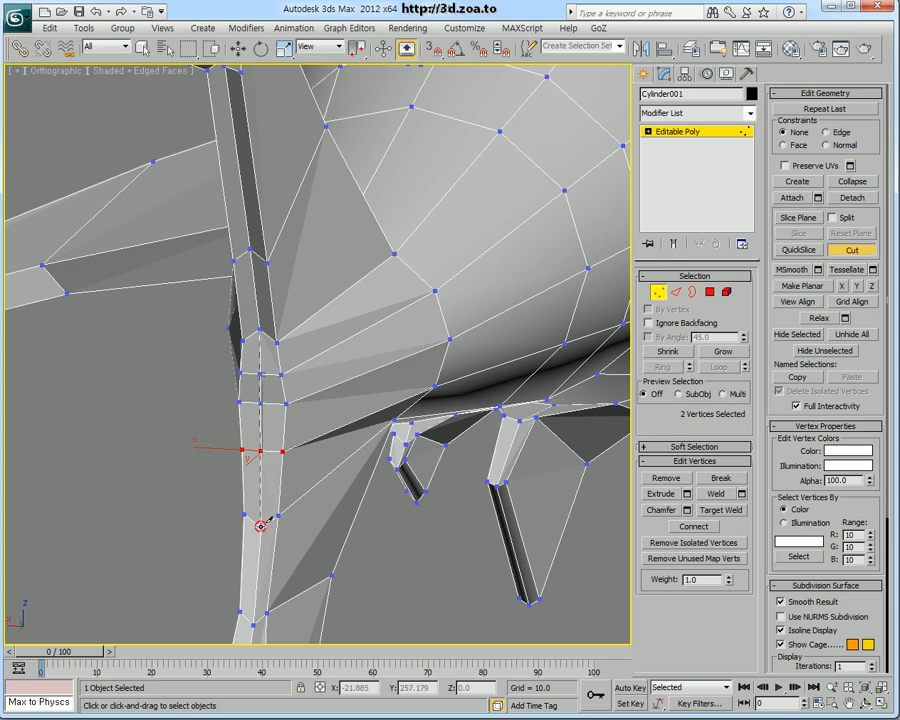
Leave the Cut tool and select the vertices around the capped nose tip
middle_click_drag(263, 522, 218, 506, "alt")
scroll(218, 506, "down", 10)
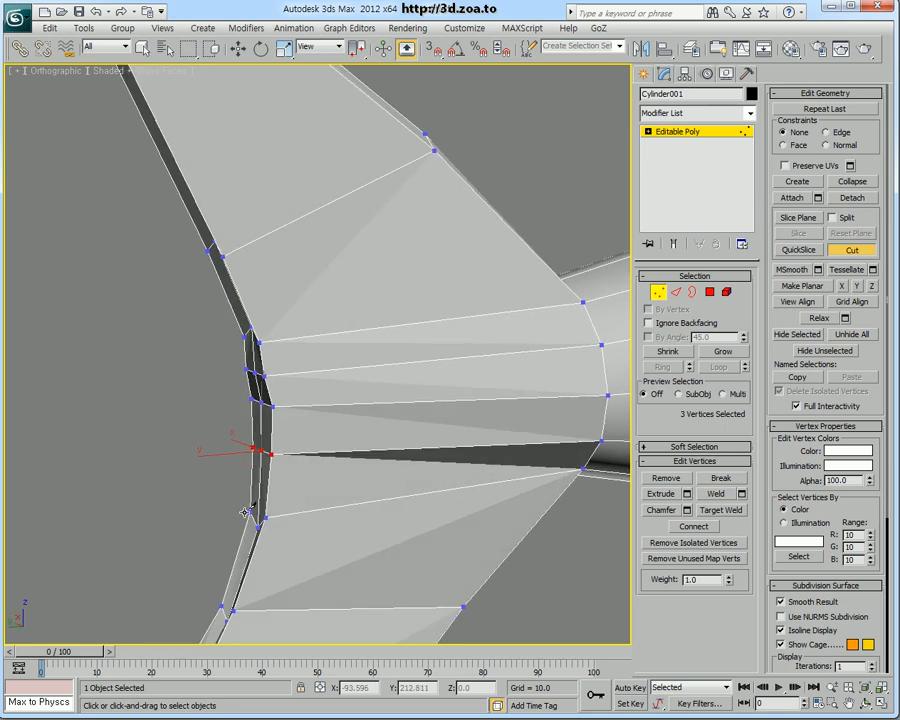
middle_click_drag(448, 494, 278, 487)
scroll(312, 455, "up", 3)
scroll(278, 487, "up", 10)
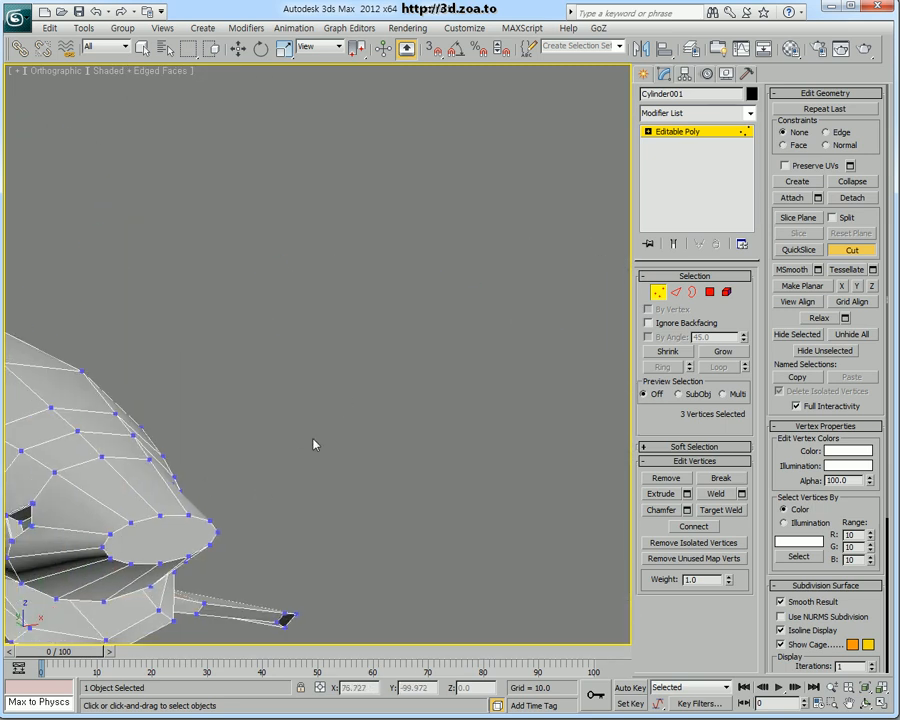
middle_click_drag(348, 426, 535, 334, "alt")
scroll(235, 450, "down", 3)
right_click(235, 448)
scroll(327, 398, "down", 4)
middle_click_drag(327, 398, 413, 427)
left_click_drag(316, 264, 184, 346)
middle_click_drag(189, 346, 318, 398, "alt")
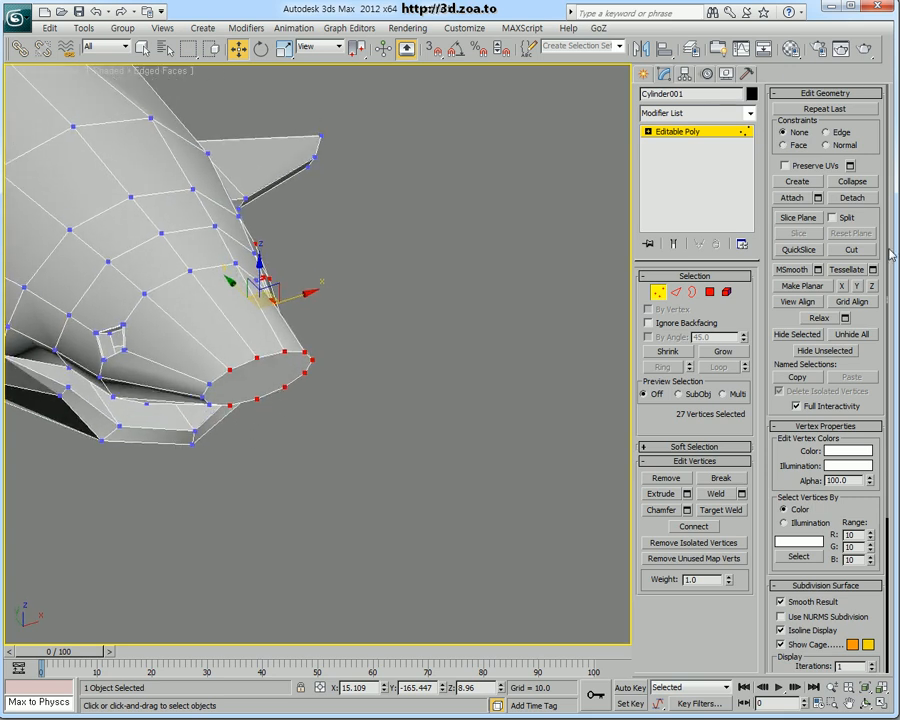
Cut three vertical edges across the nose cap, joining its opposite upper and lower vertices
key("alt+c")
left_click(257, 358)
left_click(258, 400)
right_click(257, 399)
middle_click_drag(257, 399, 242, 381, "alt")
left_click(230, 345)
left_click(228, 374)
left_click(229, 382)
left_click(286, 331)
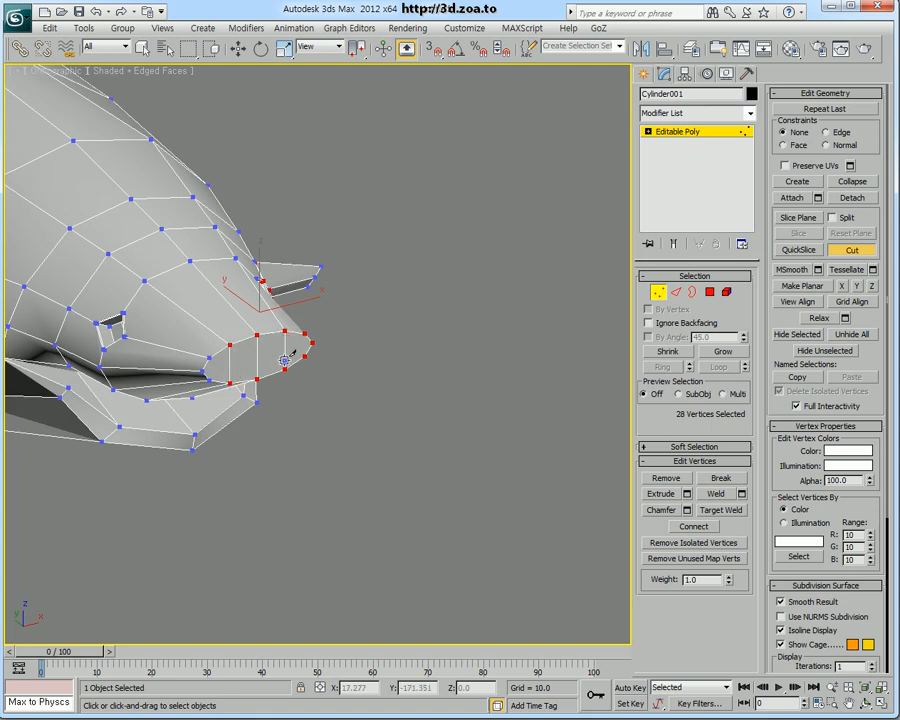
left_click(285, 369)
Cut a horizontal edge across the middle of the nose cap from side to side and leave vertex editing
left_click(203, 371)
left_click(310, 344)
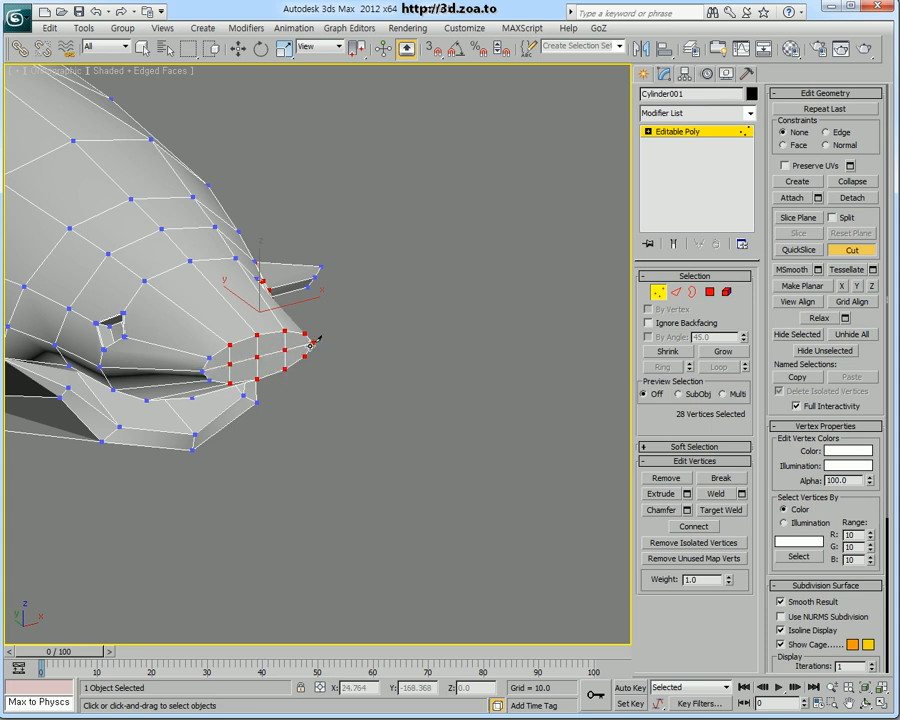
middle_click_drag(312, 366, 339, 401, "alt")
left_click(658, 293)
middle_click_drag(515, 367, 504, 336, "alt")
left_click(658, 293)
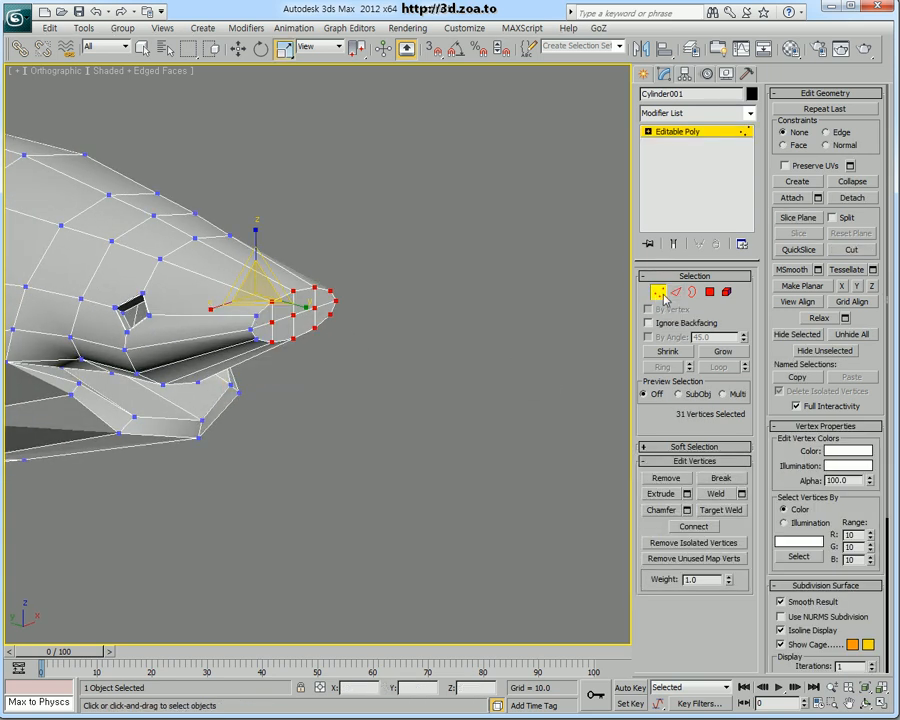
left_click(658, 293)
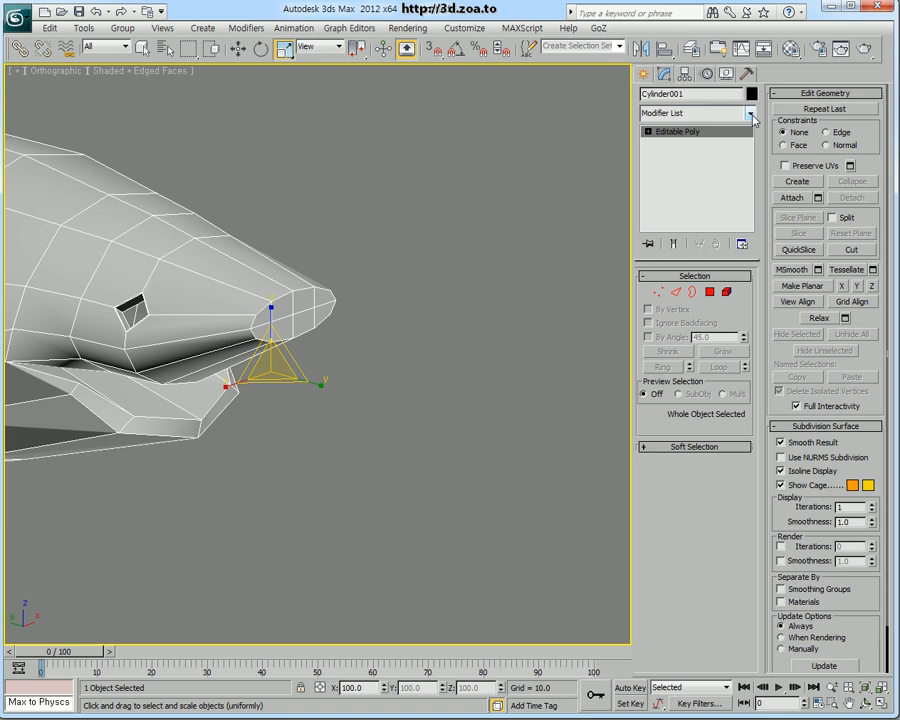
left_click(752, 115)
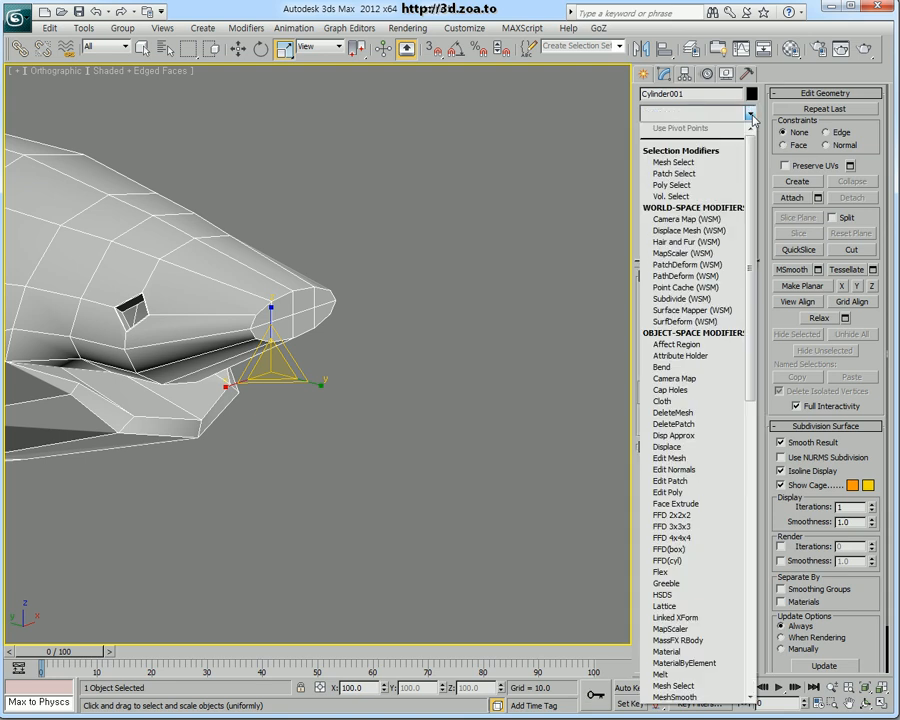
left_click_drag(751, 231, 759, 472)
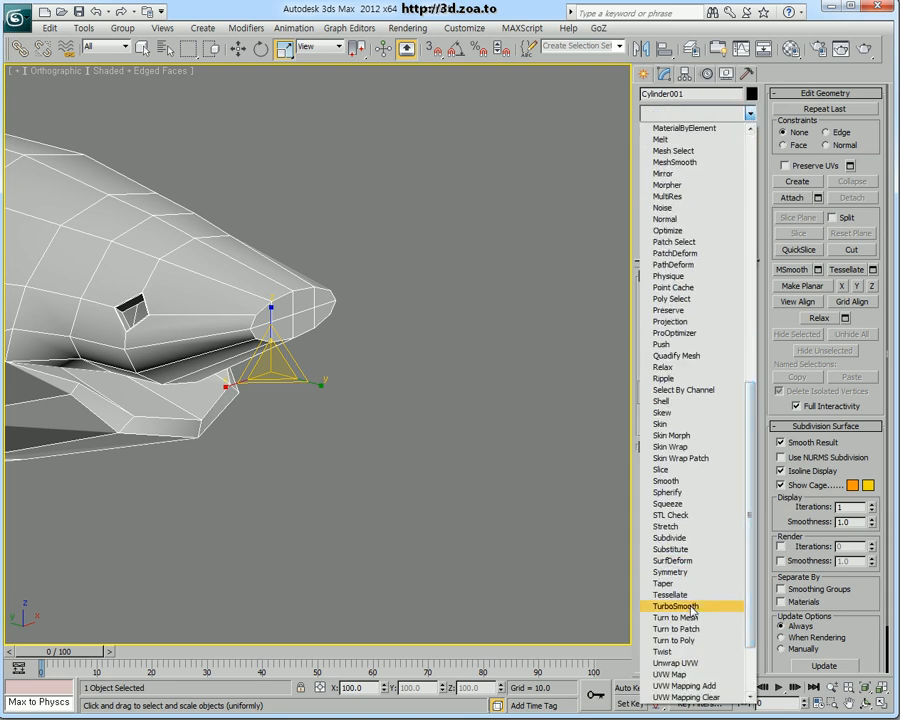
left_click(532, 508)
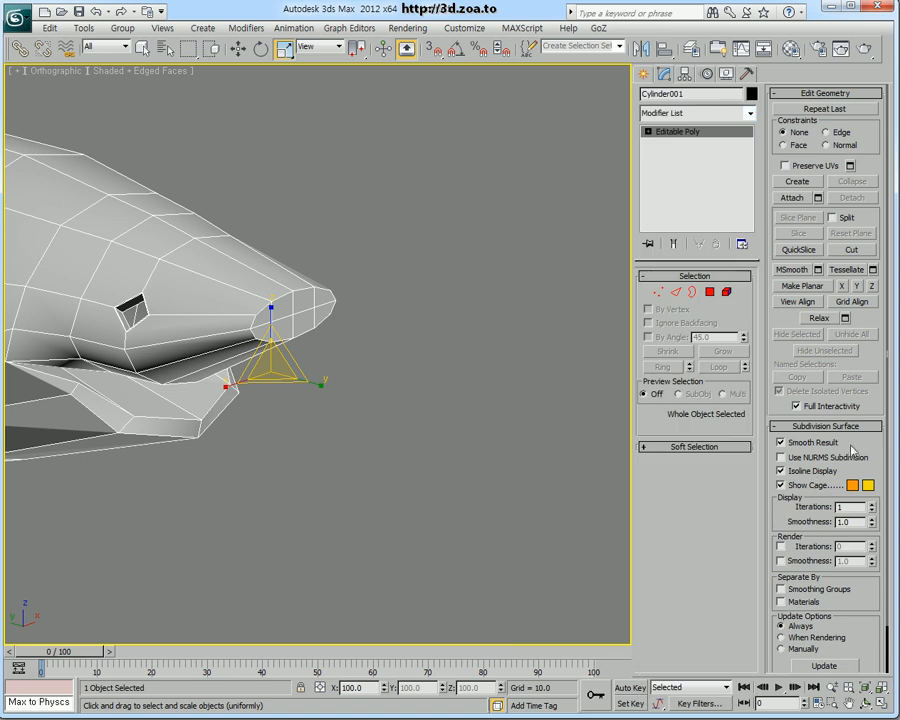
Turn on NURMS subdivision for the shark body and set the display iterations to 3
left_click(782, 458)
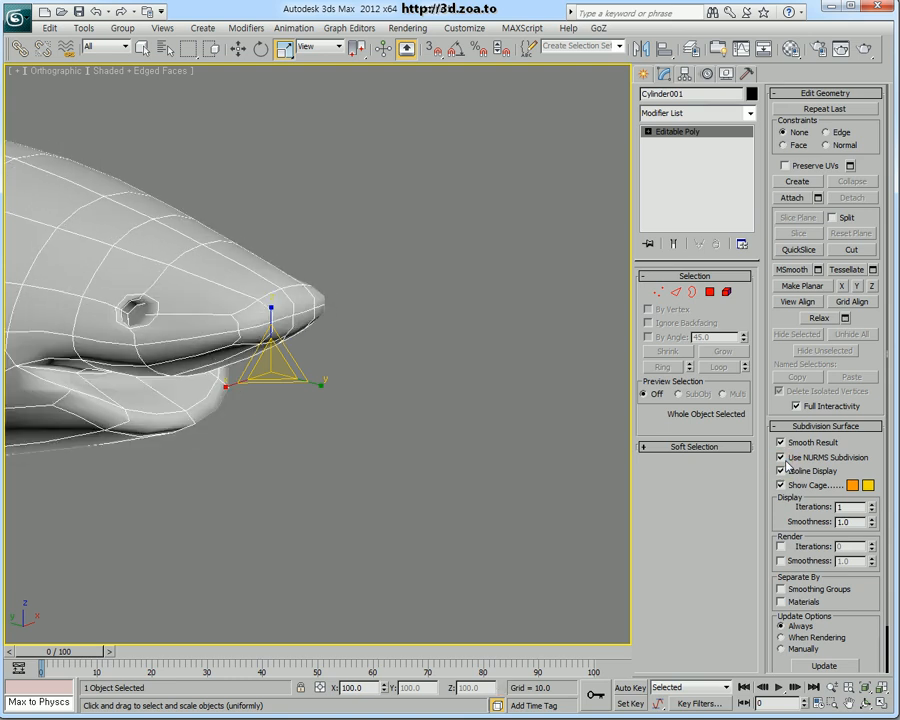
left_click(872, 504)
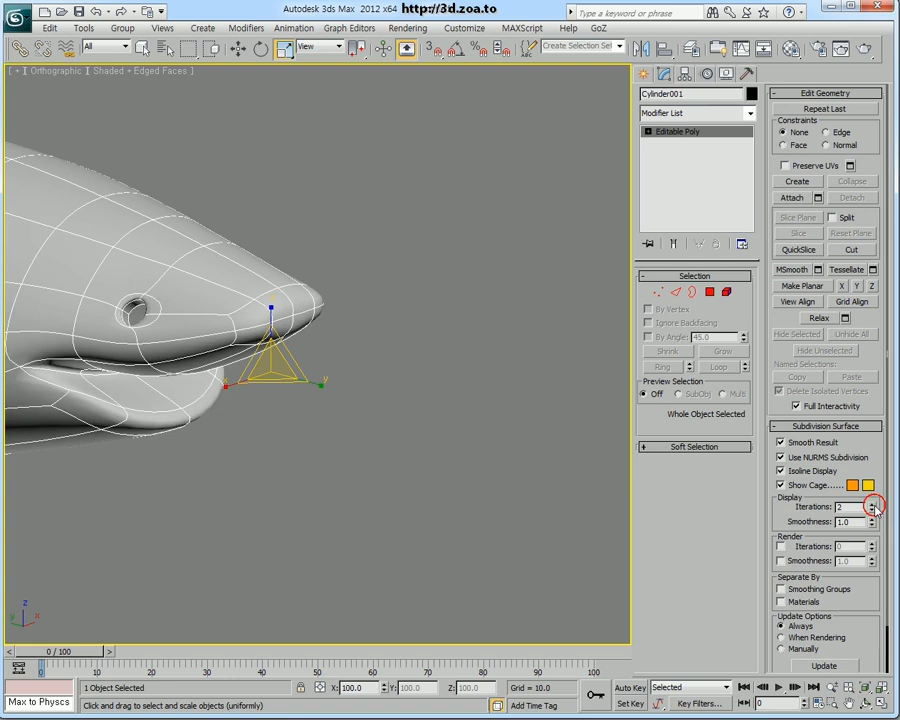
left_click(872, 504)
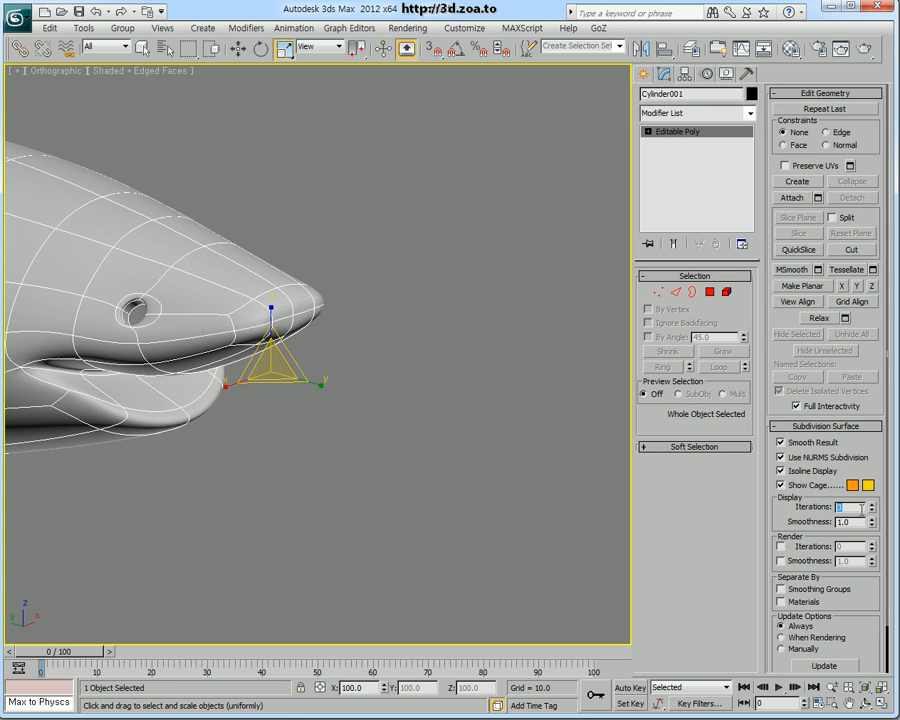
Examine the smoothed shark's head and body from several angles and distances
scroll(414, 433, "down", 6)
middle_click_drag(442, 460, 472, 420, "alt")
scroll(436, 418, "up", 3)
scroll(453, 397, "up", 2)
scroll(472, 420, "up", 2)
mouse_move(472, 420)
middle_mouse_down("alt")
mouse_move(474, 408)
mouse_move(500, 404)
mouse_move(486, 426)
middle_mouse_up("alt")
scroll(480, 431, "down", 1)
middle_click_drag(430, 438, 456, 450)
scroll(447, 455, "down", 3)
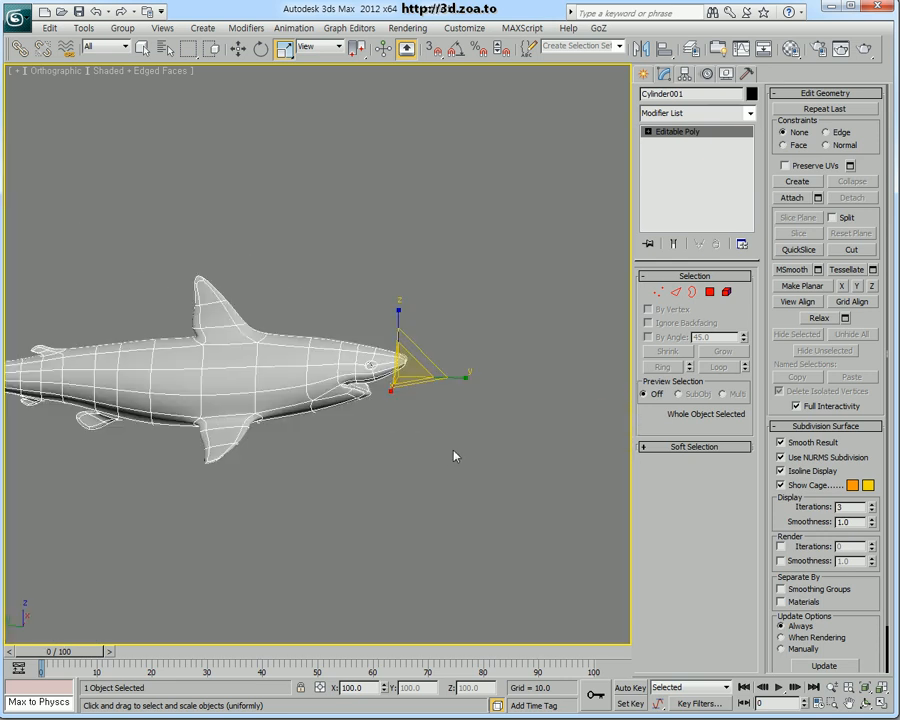
Maximise the Left view, compare the smoothed body with the reference drawing, and hide the background image
key("alt+w")
middle_click_drag(250, 447, 233, 466)
key("alt+w")
scroll(450, 370, "down", 2)
scroll(456, 372, "up", 4)
scroll(401, 374, "down", 4)
scroll(295, 436, "down", 2)
middle_click_drag(295, 436, 431, 390)
scroll(450, 452, "up", 5)
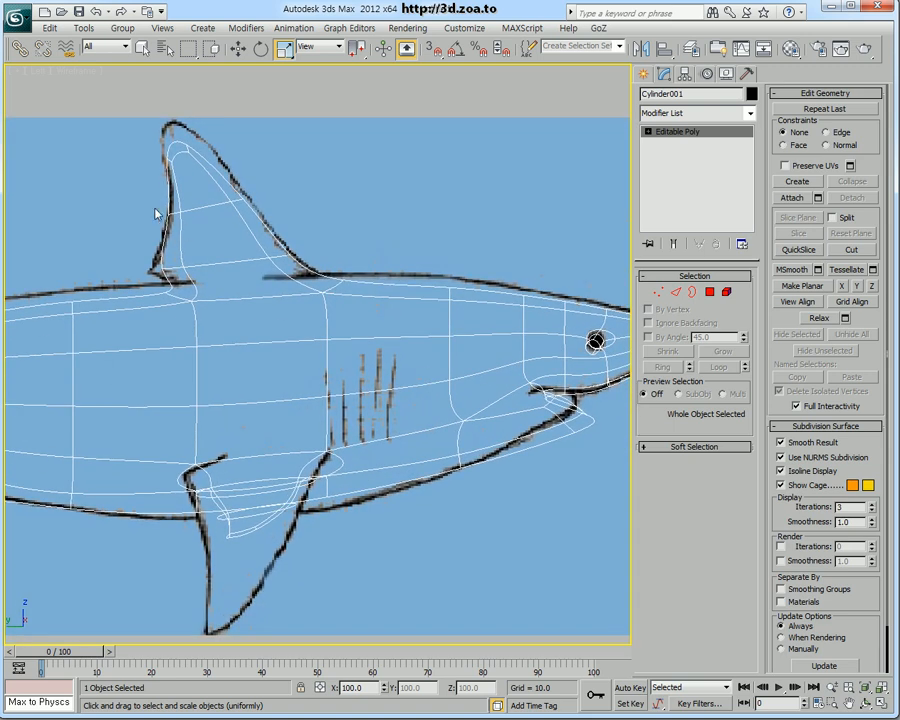
left_click(77, 72)
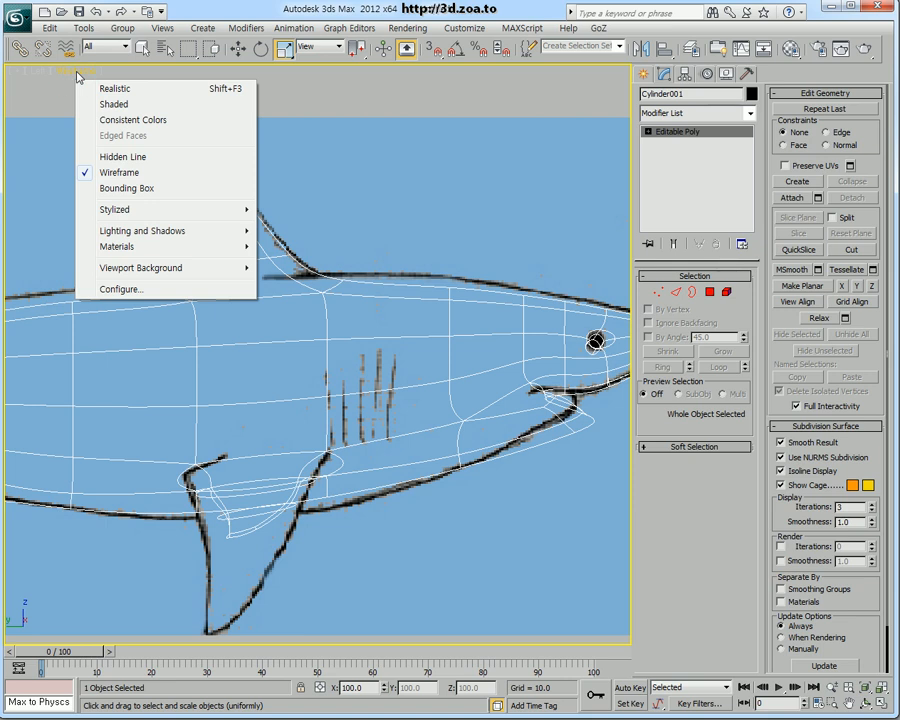
mouse_move(205, 273)
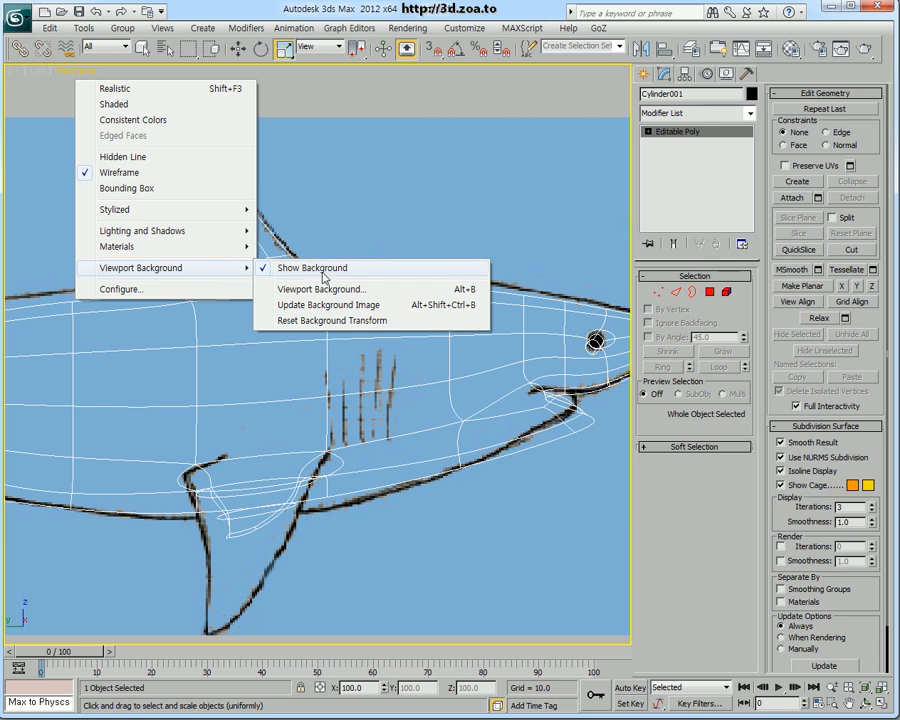
left_click(320, 269)
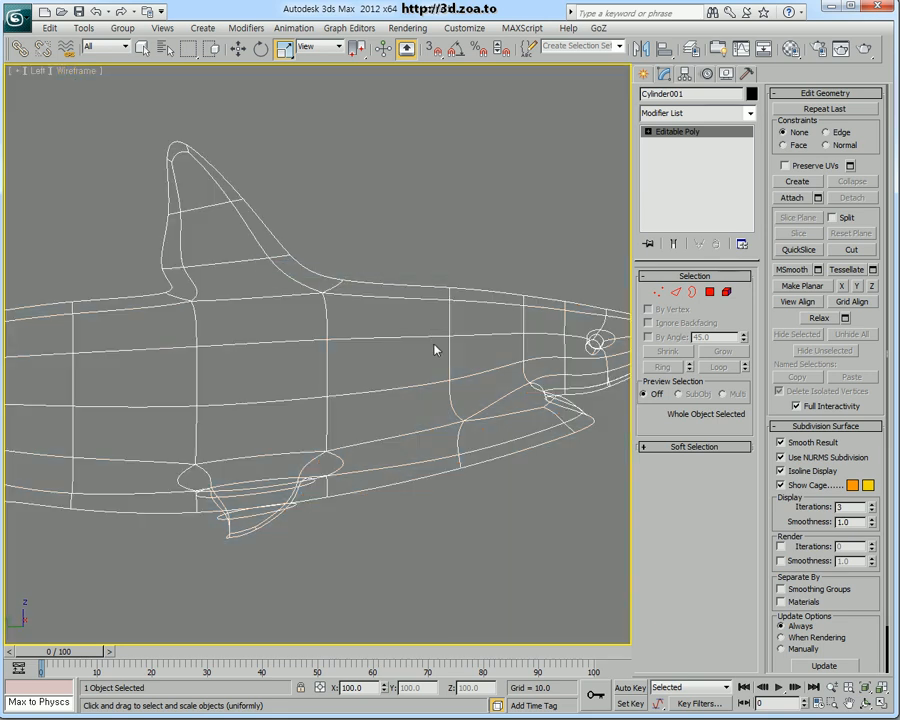
Display the Left view in Realistic shading with edged faces and frame the shark's eye socket closely
middle_click_drag(436, 350, 374, 358)
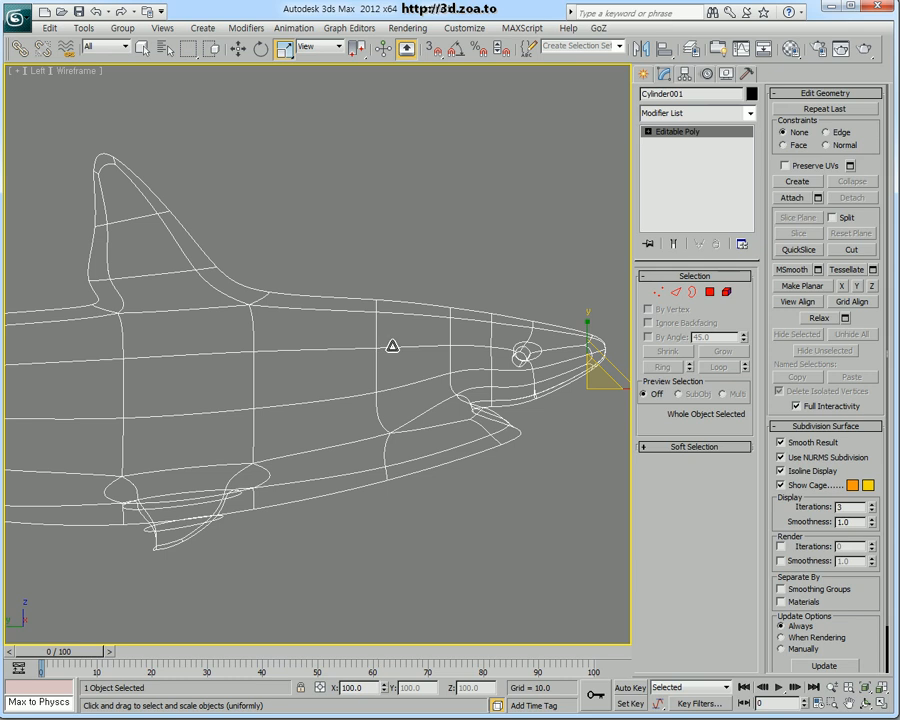
key("F3")
key("F3")
key("F3")
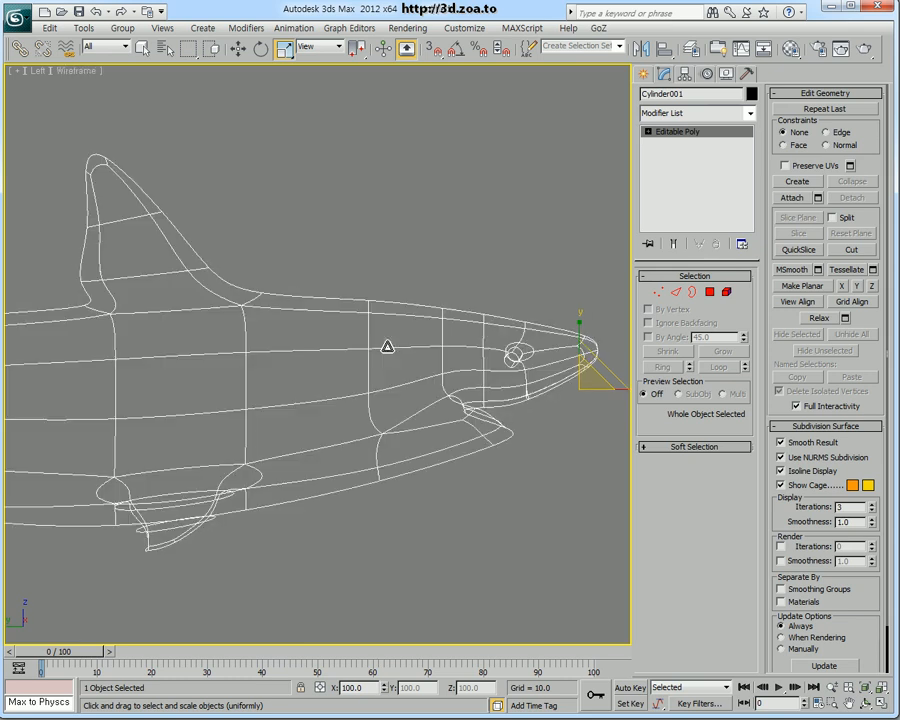
scroll(431, 348, "down", 3)
scroll(396, 374, "up", 6)
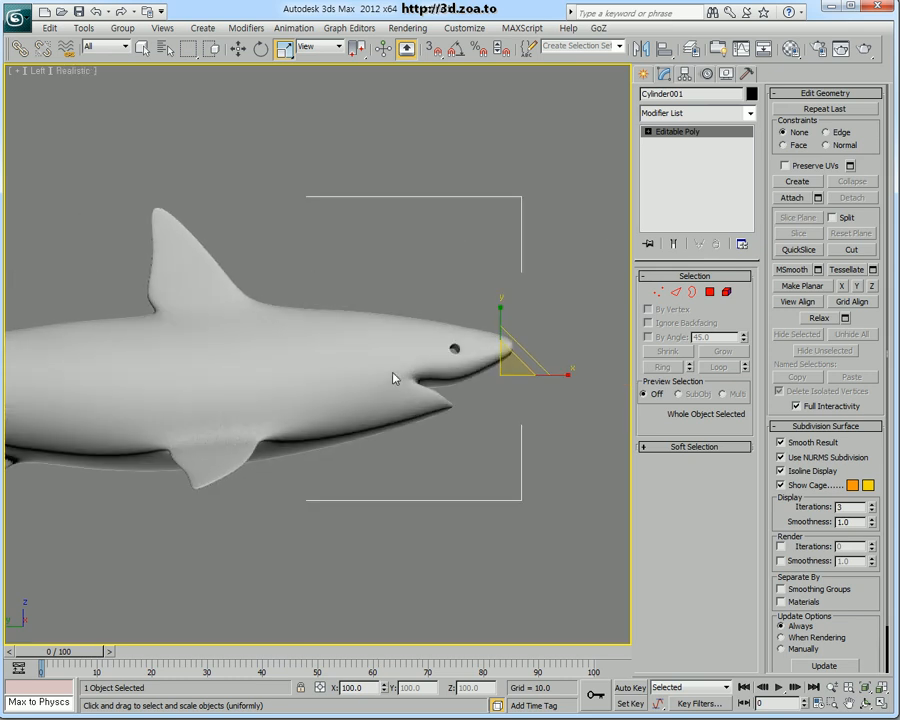
scroll(484, 383, "up", 4)
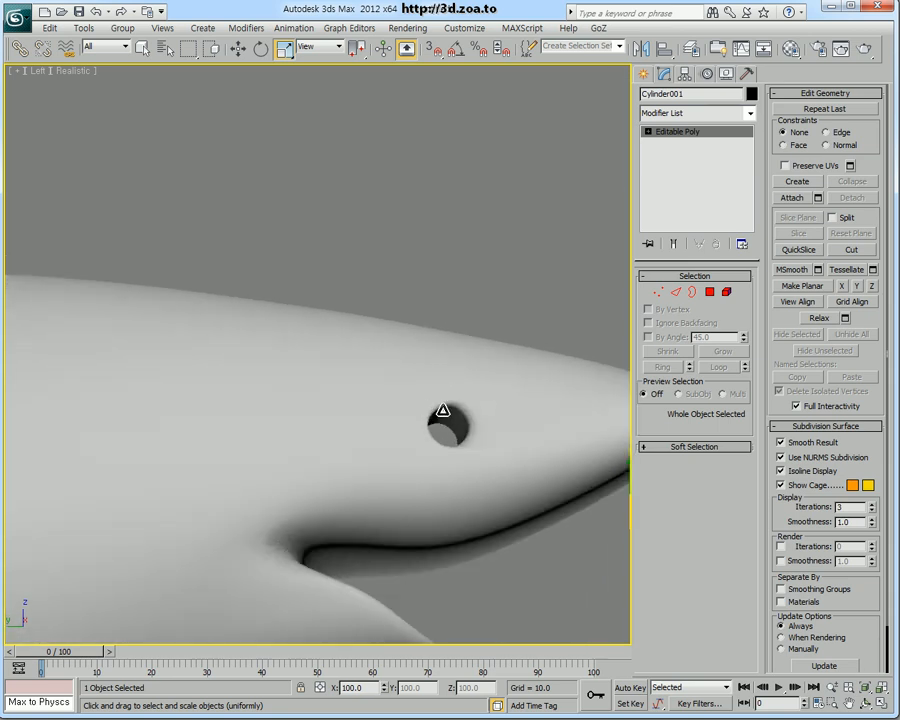
scroll(430, 414, "down", 2)
mouse_move(392, 402)
middle_mouse_down()
mouse_move(391, 413)
mouse_move(378, 410)
middle_mouse_up()
key("F4")
key("F4")
key("F4")
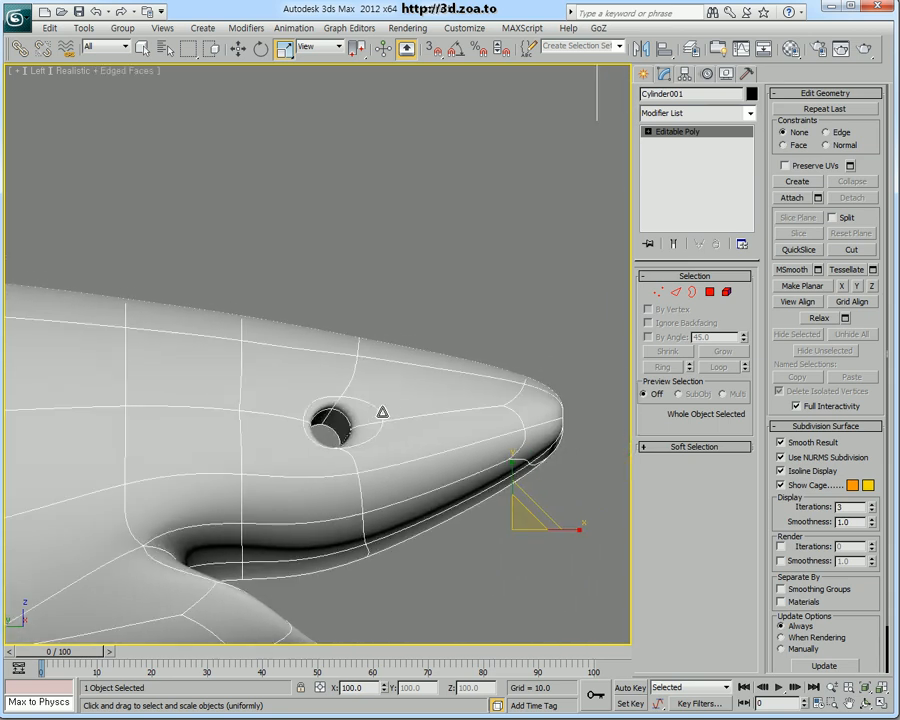
scroll(390, 413, "up", 5)
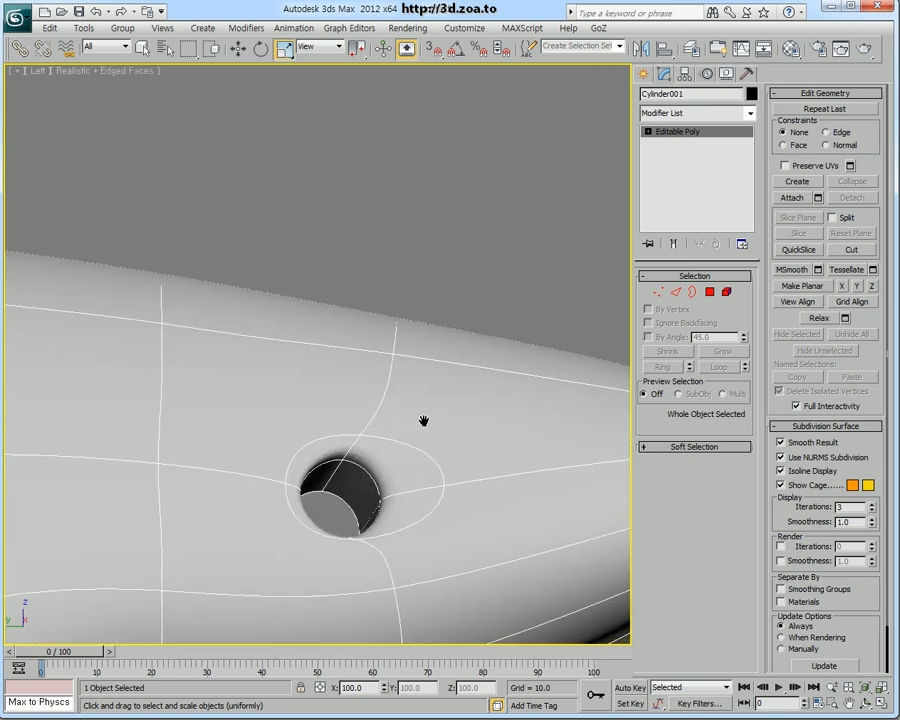
Create a sphere with a radius of about 2.28 over the eye socket and show all four viewports
left_click(644, 76)
middle_click_drag(306, 475, 343, 448)
left_click(668, 180)
left_click_drag(327, 447, 352, 476)
key("alt+w")
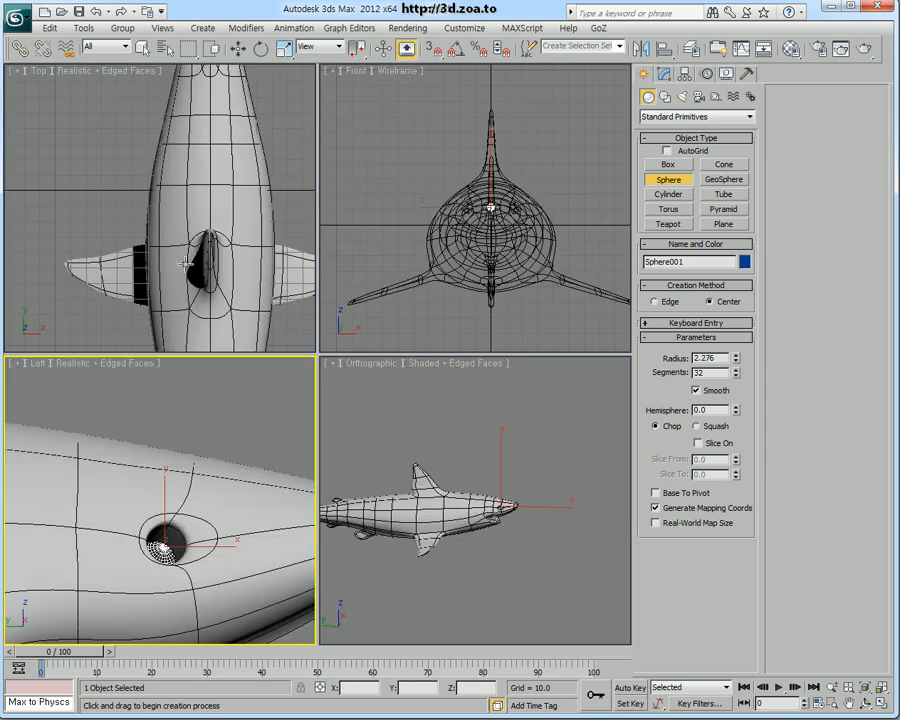
Move the sphere along X from the body's centre line into the eye socket, to about X -15.95
scroll(200, 259, "down", 4)
middle_click_drag(213, 269, 210, 222)
scroll(540, 214, "up", 4)
mouse_move(540, 214)
middle_mouse_down()
mouse_move(493, 235)
mouse_move(538, 224)
middle_mouse_up()
scroll(540, 226, "up", 5)
key("w")
left_click_drag(590, 220, 451, 218)
scroll(489, 397, "up", 2)
key("z")
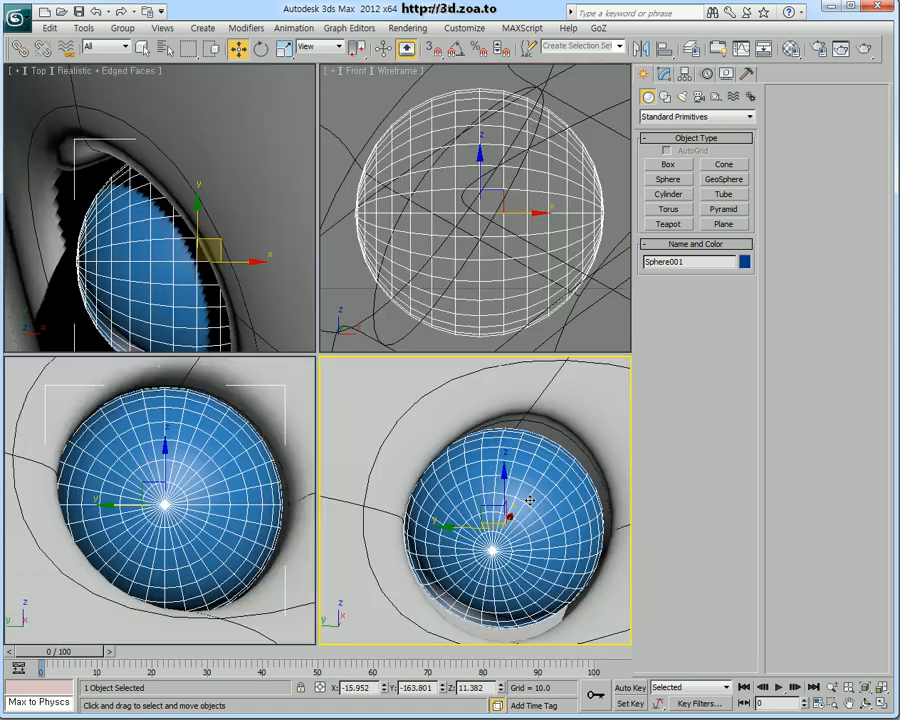
Nudge the eyeball sphere slightly in the Left view to centre it in the eye socket
scroll(513, 505, "down", 2)
middle_click_drag(445, 272, 492, 247)
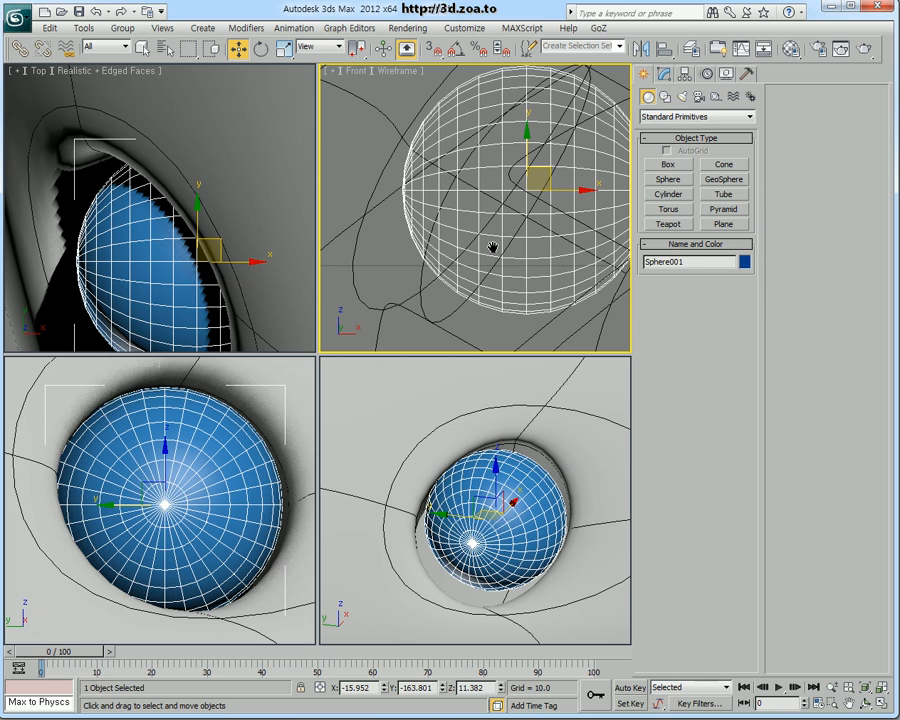
middle_click_drag(184, 429, 200, 419)
scroll(196, 456, "down", 2)
left_click_drag(195, 482, 197, 479)
scroll(207, 242, "down", 2)
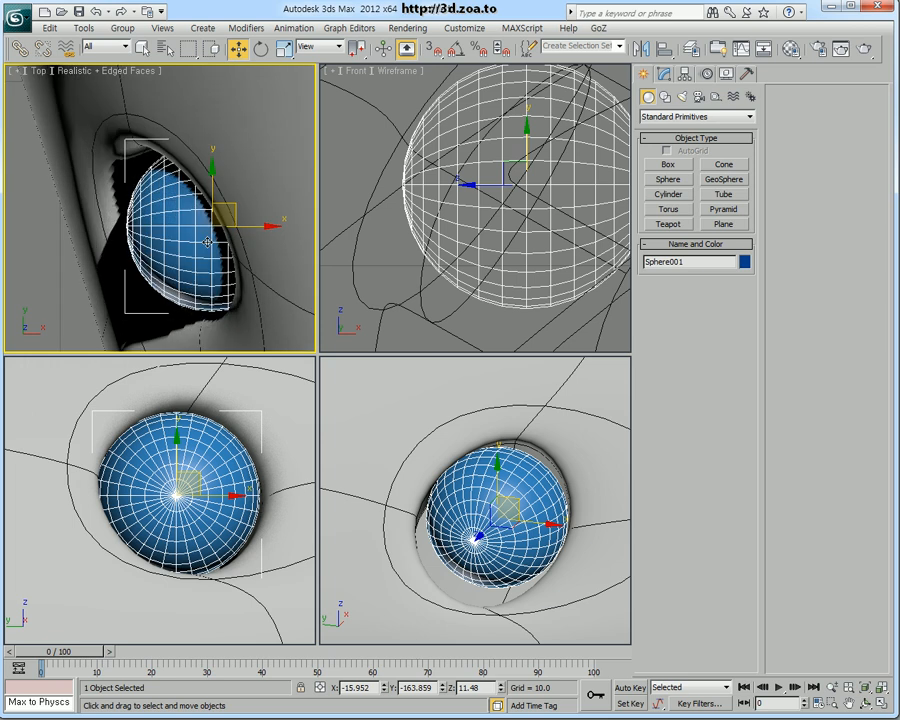
Rotate the eyeball in the Top view to follow the slant of the socket and recentre it in the Left view
middle_click_drag(244, 264, 232, 254)
key("e")
mouse_move(230, 206)
left_mouse_down()
mouse_move(229, 180)
mouse_move(216, 216)
left_mouse_up()
key("w")
middle_click_drag(200, 404, 206, 409)
left_click_drag(195, 481, 203, 483)
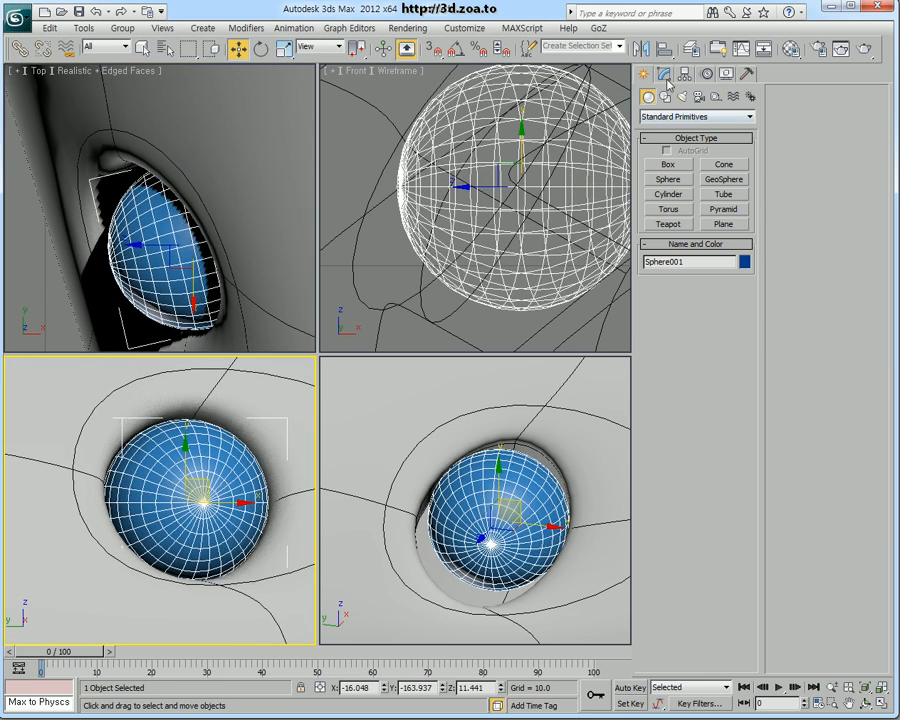
Enlarge the eyeball to a radius of 3.118 and reposition it so that it fills the eye socket
left_click(665, 77)
left_click_drag(739, 299, 746, 268)
middle_click_drag(588, 492, 520, 500, "alt")
left_click_drag(542, 511, 575, 506)
middle_click_drag(575, 506, 623, 465, "alt")
left_click_drag(519, 500, 513, 517)
middle_click_drag(540, 513, 568, 497, "alt")
left_click_drag(488, 504, 485, 498)
middle_click_drag(484, 494, 522, 503, "alt")
Rotate the eyeball slightly in the orthographic view to tilt its pole in the socket
key("e")
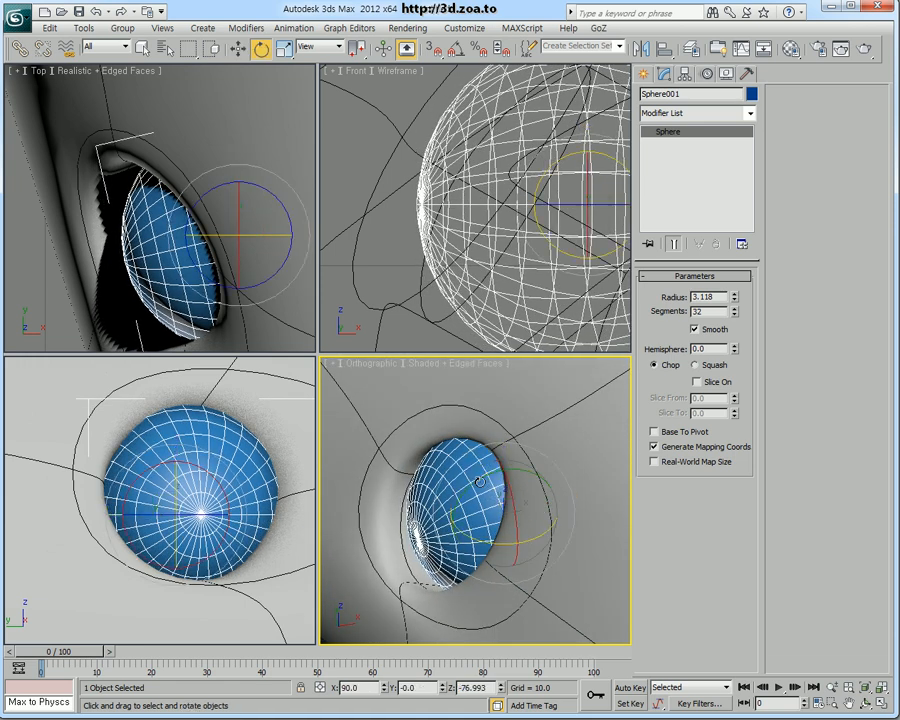
left_click_drag(473, 481, 482, 470)
middle_click_drag(482, 470, 577, 470, "alt")
Mirror the eyeball along X as an instance in the Front view and move the copy into the opposite socket
scroll(455, 243, "down", 10)
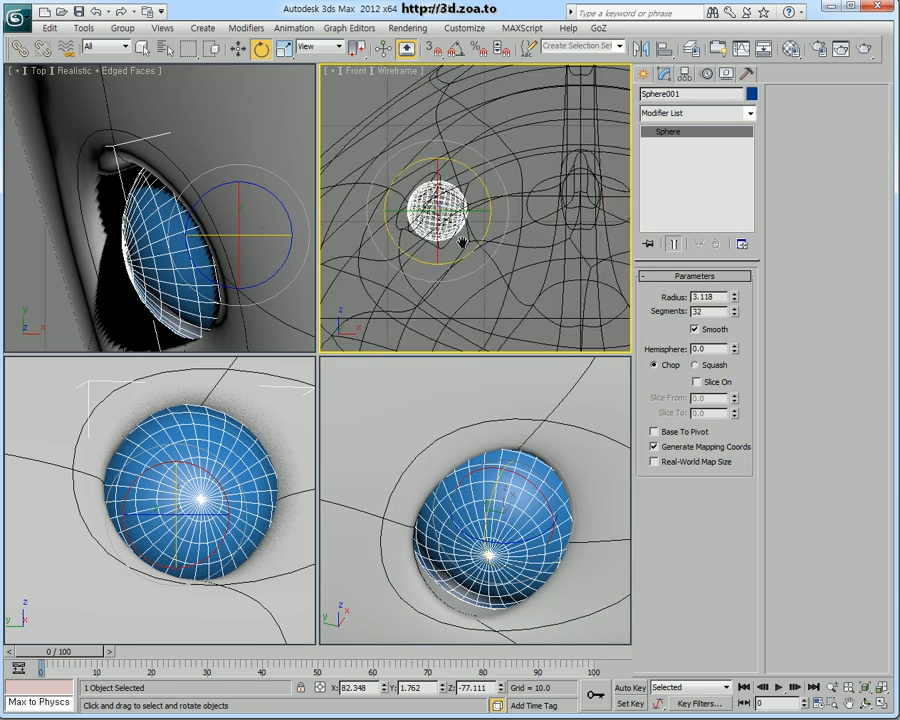
key("alt+w")
scroll(287, 412, "up", 4)
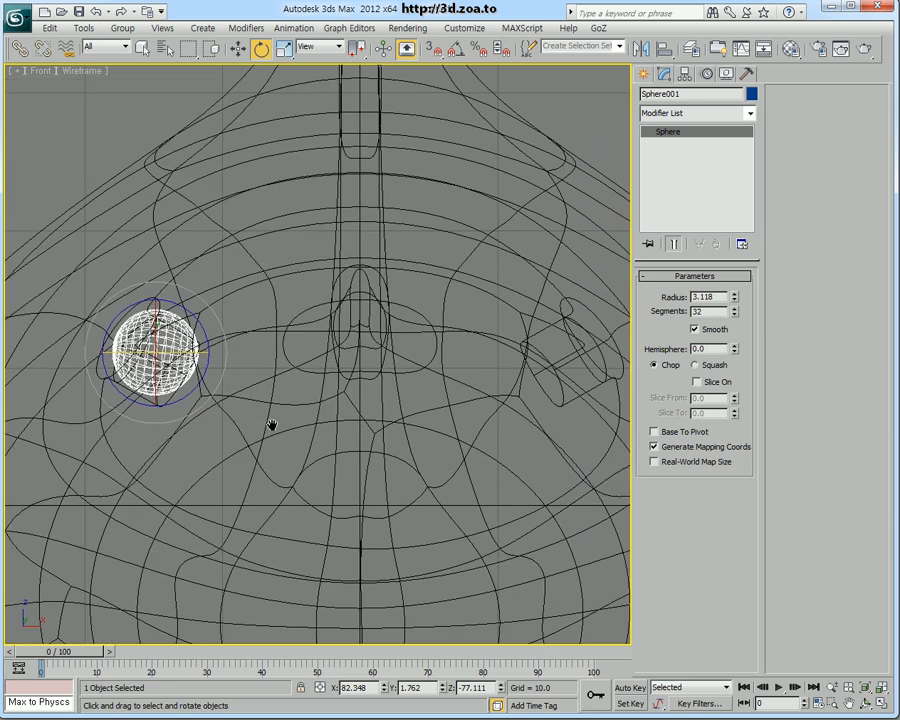
middle_click_drag(297, 404, 289, 409)
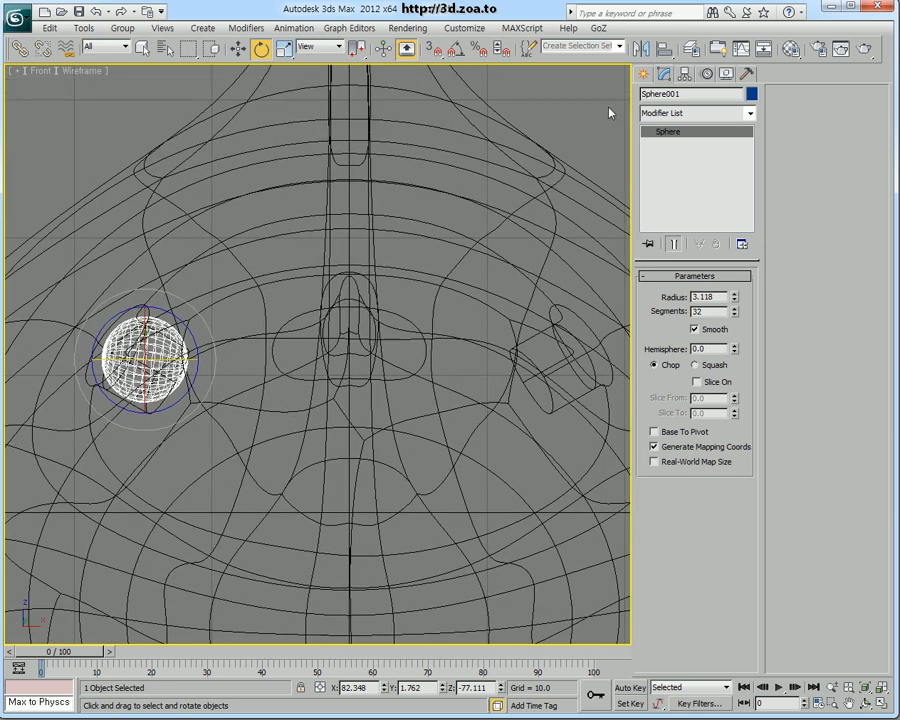
left_click(640, 50)
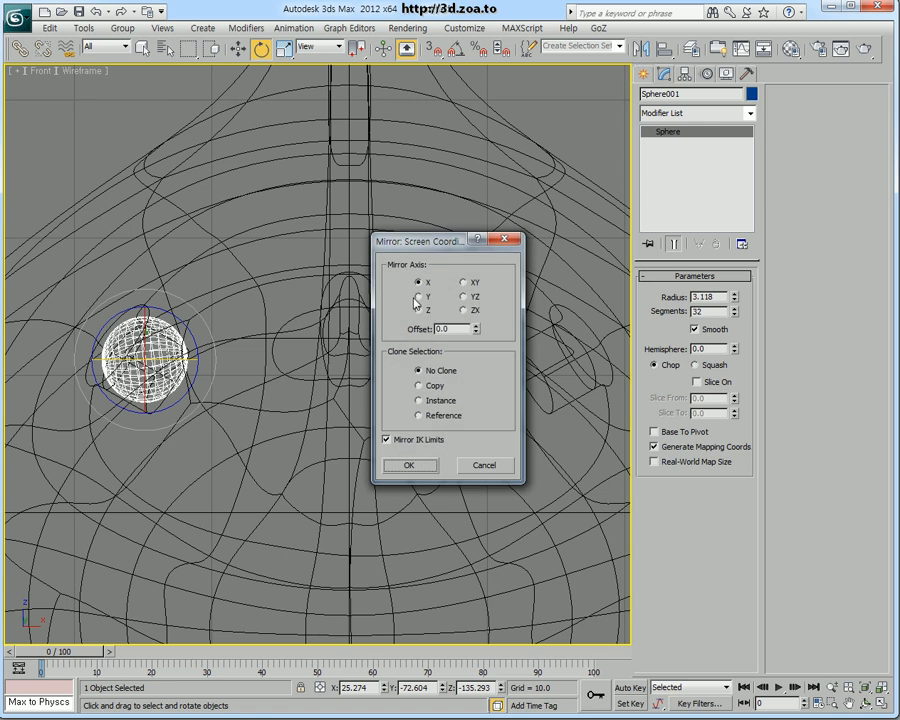
left_click(420, 401)
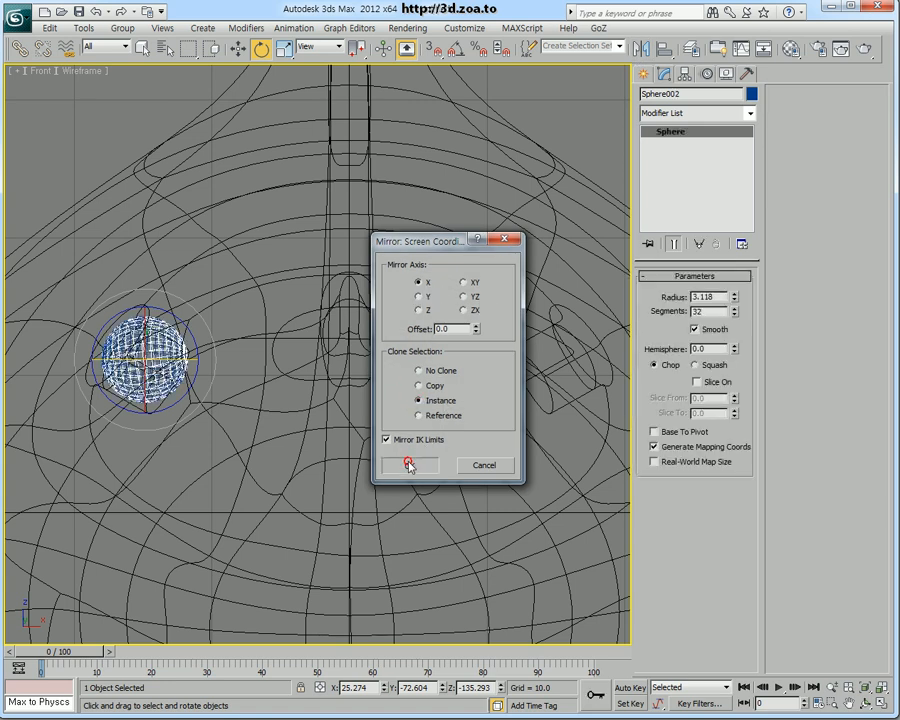
left_click(409, 467)
key("w")
left_click_drag(200, 357, 590, 371)
Select the shark body and examine the whole smoothed model with its eyeballs in the orthographic view
scroll(440, 455, "down", 5)
key("alt+w")
scroll(492, 466, "down", 8)
key("alt+w")
middle_click_drag(491, 477, 400, 365, "alt")
scroll(258, 346, "down", 4)
left_click(255, 345)
middle_click_drag(255, 345, 223, 407, "alt")
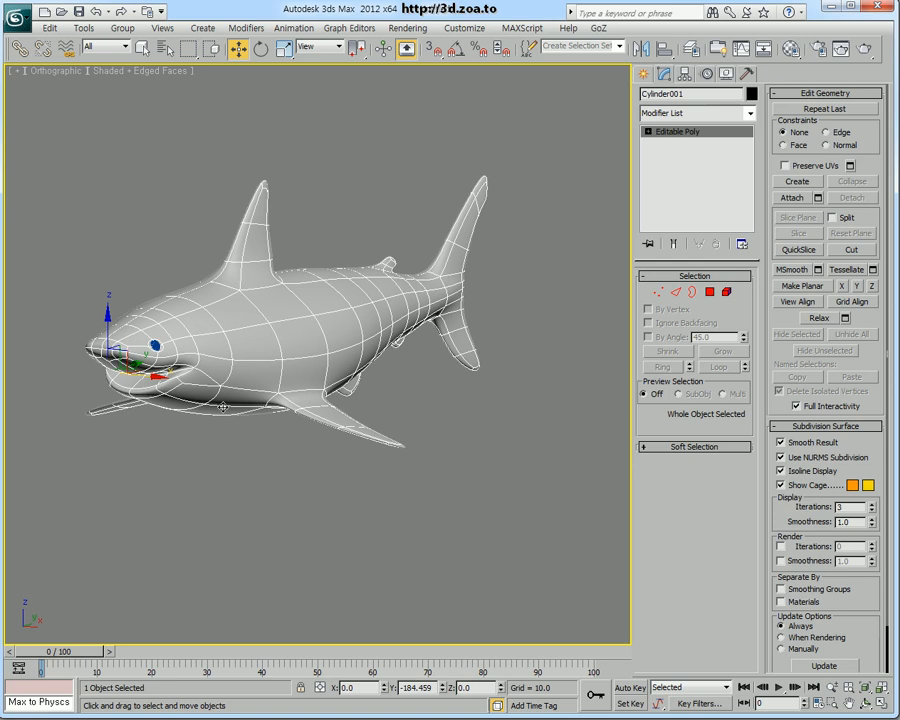
scroll(223, 407, "up", 10)
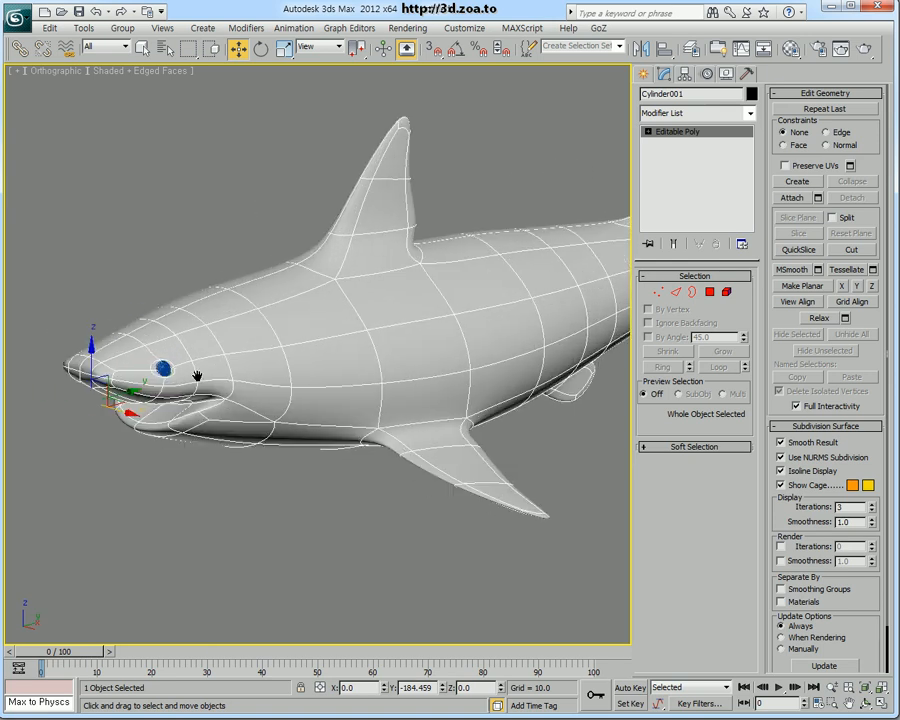
Select both eyeballs and lower them slightly together to fit the sockets
left_click(123, 375)
middle_click_drag(128, 374, 274, 381, "alt")
left_click(99, 397, "ctrl")
middle_click_drag(100, 397, 388, 332)
scroll(145, 395, "up", 2)
scroll(382, 360, "up", 6)
key("z")
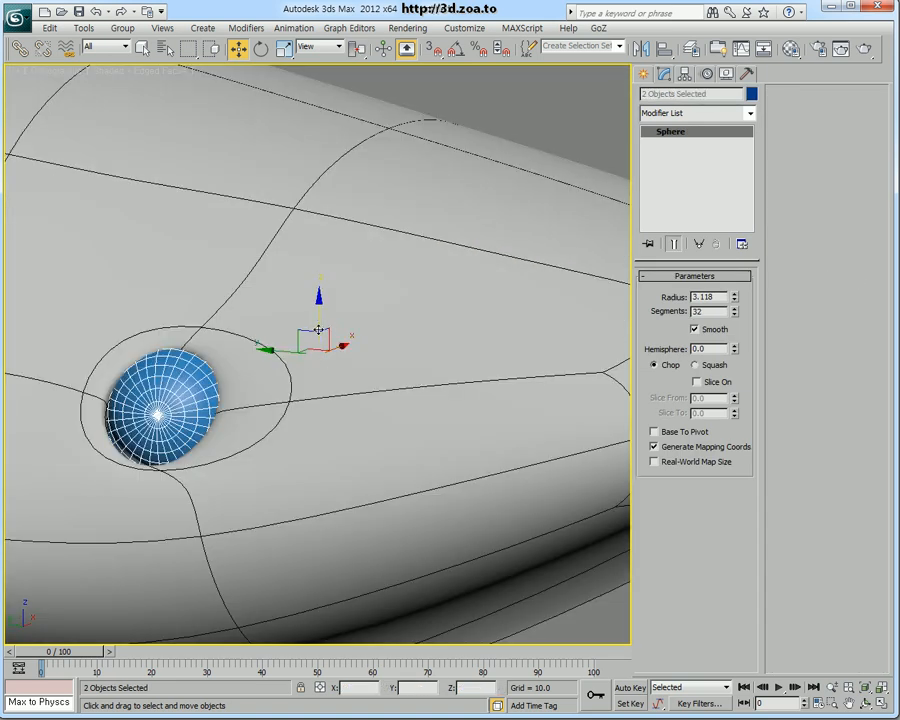
left_click_drag(320, 312, 318, 316)
middle_click_drag(318, 317, 314, 374, "alt")
scroll(273, 386, "down", 3)
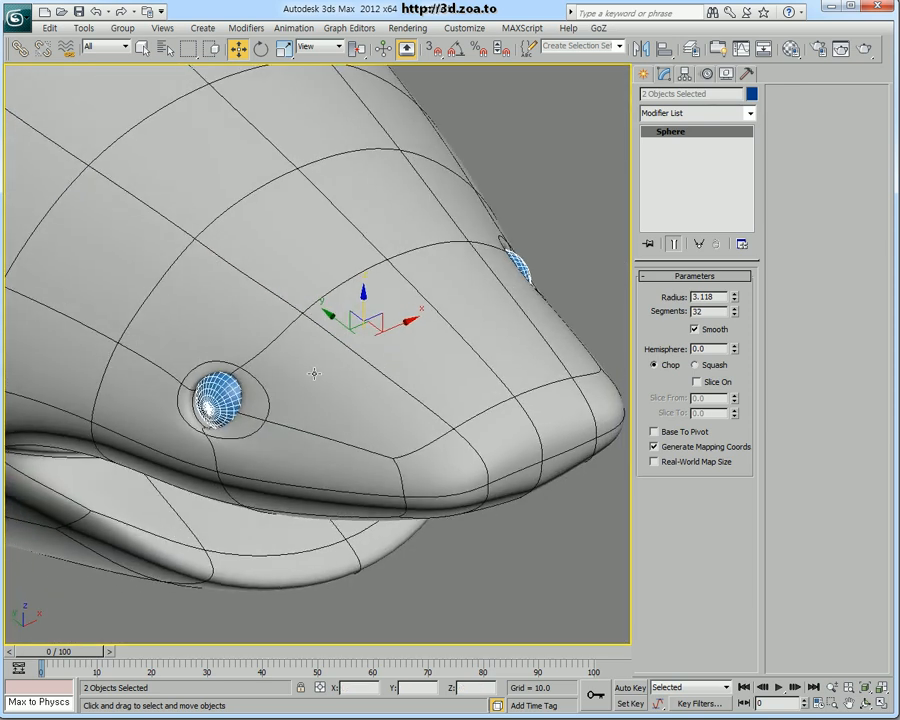
Open the Material Editor, choose the second sample slot and set its diffuse colour to black
key("m")
left_click_drag(714, 85, 634, 79)
left_click(632, 138)
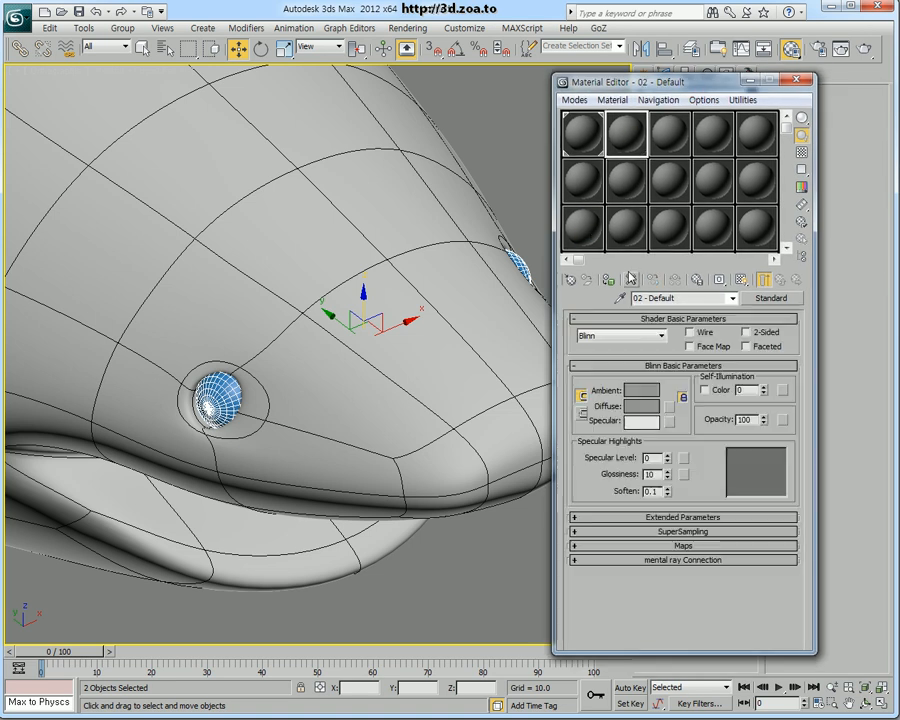
left_click(636, 407)
left_click_drag(183, 127, 188, 78)
left_click(287, 184)
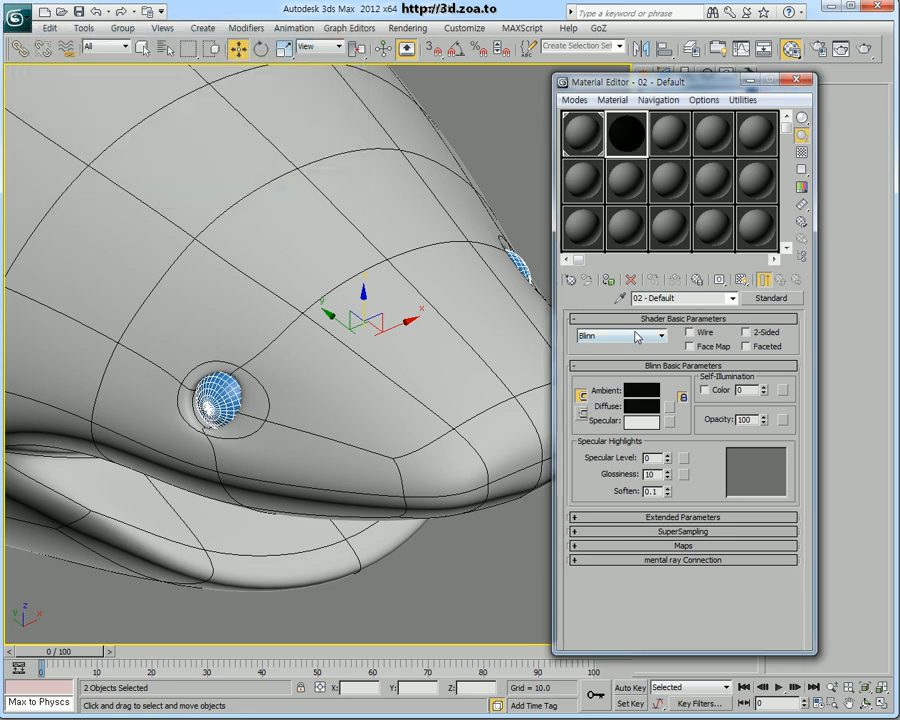
Set the black material's specular level to 98 and glossiness to 40, and assign it to both eyeballs
left_click_drag(684, 82, 657, 75)
left_click_drag(641, 453, 637, 379)
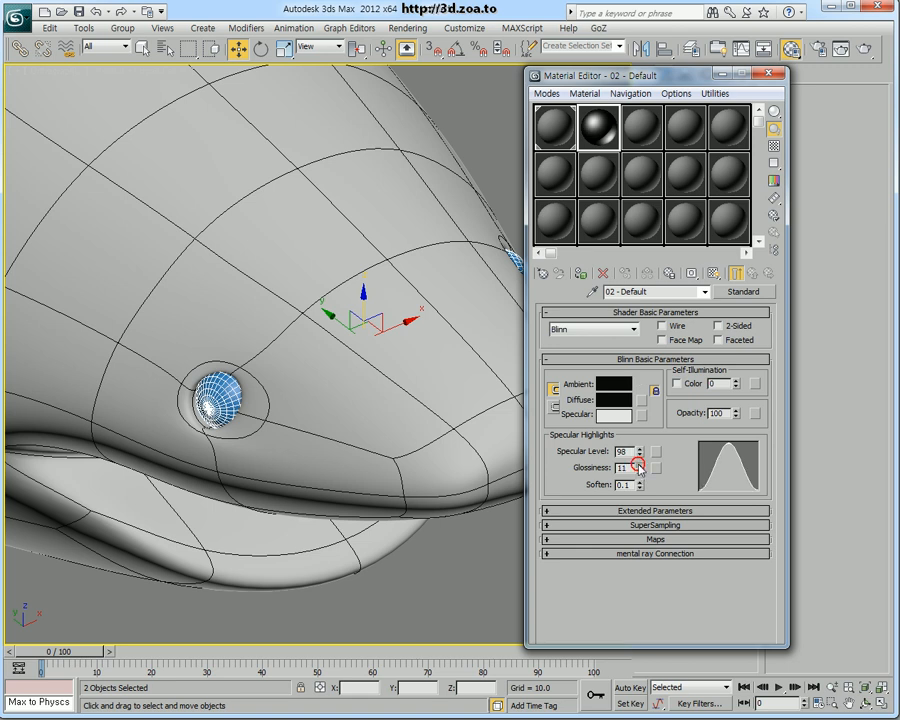
left_click_drag(638, 466, 638, 437)
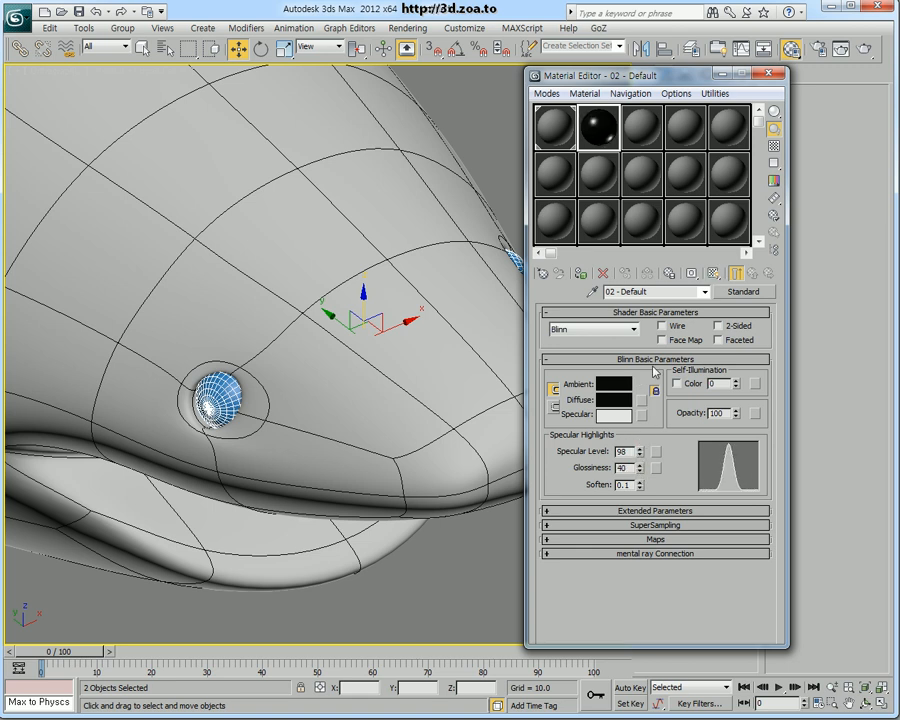
left_click(581, 274)
Select the shark body and change the unused material in the second row's first sample slot to the Top/Bottom type
middle_click_drag(231, 400, 222, 269)
scroll(319, 382, "down", 2)
left_click(269, 334)
scroll(269, 334, "down", 4)
middle_click_drag(223, 367, 316, 425, "alt")
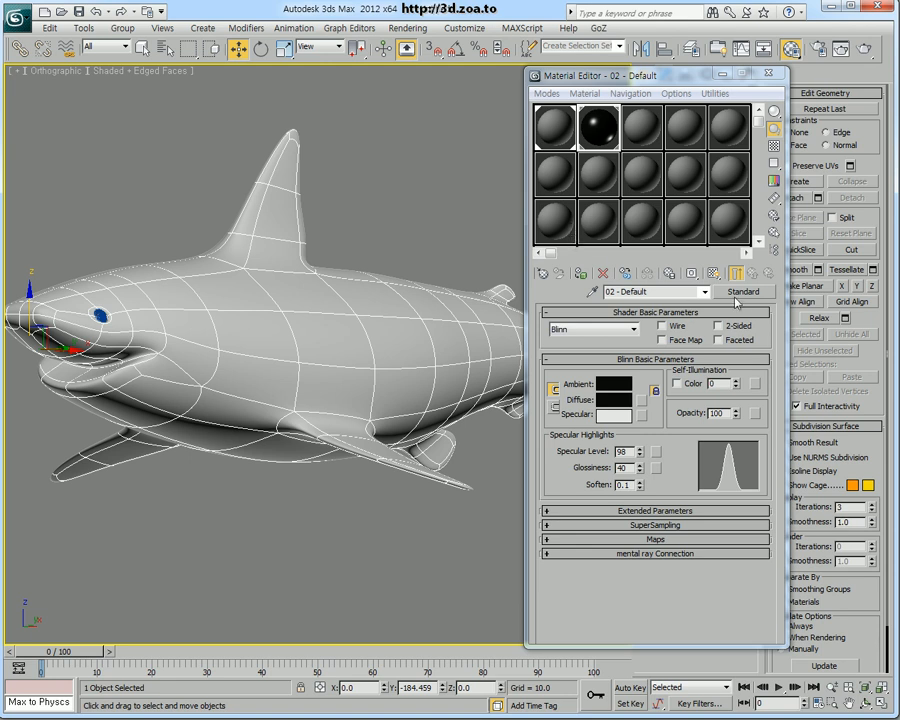
left_click(555, 181)
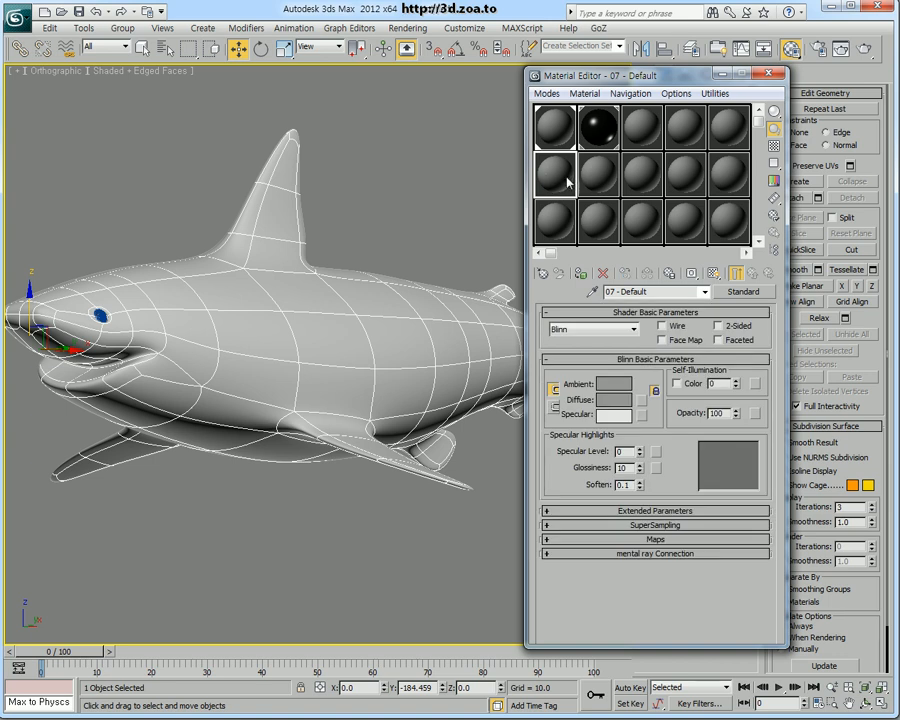
left_click(741, 293)
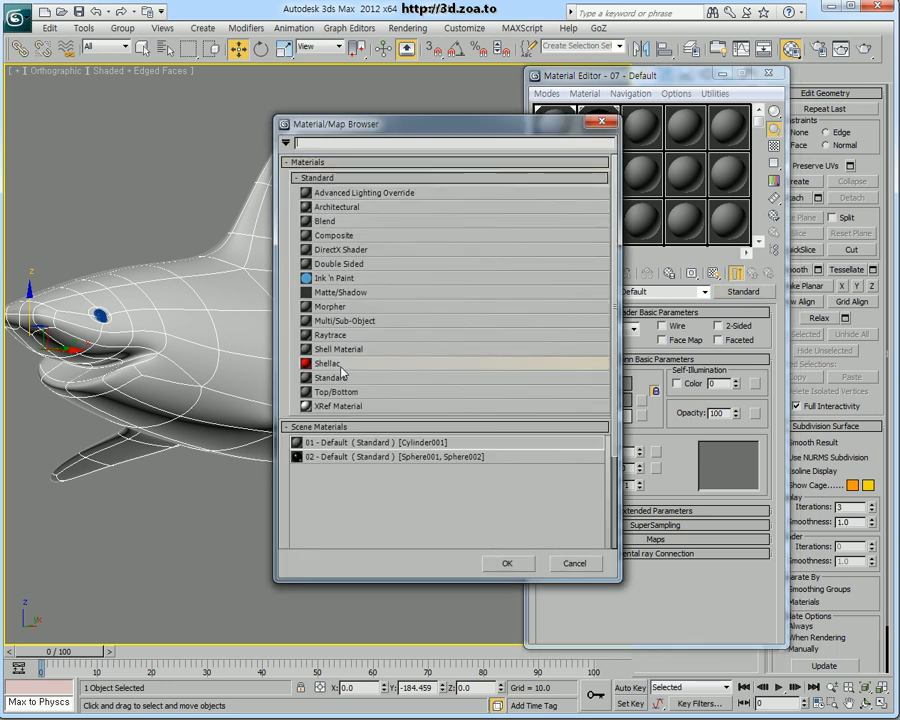
left_click(335, 393)
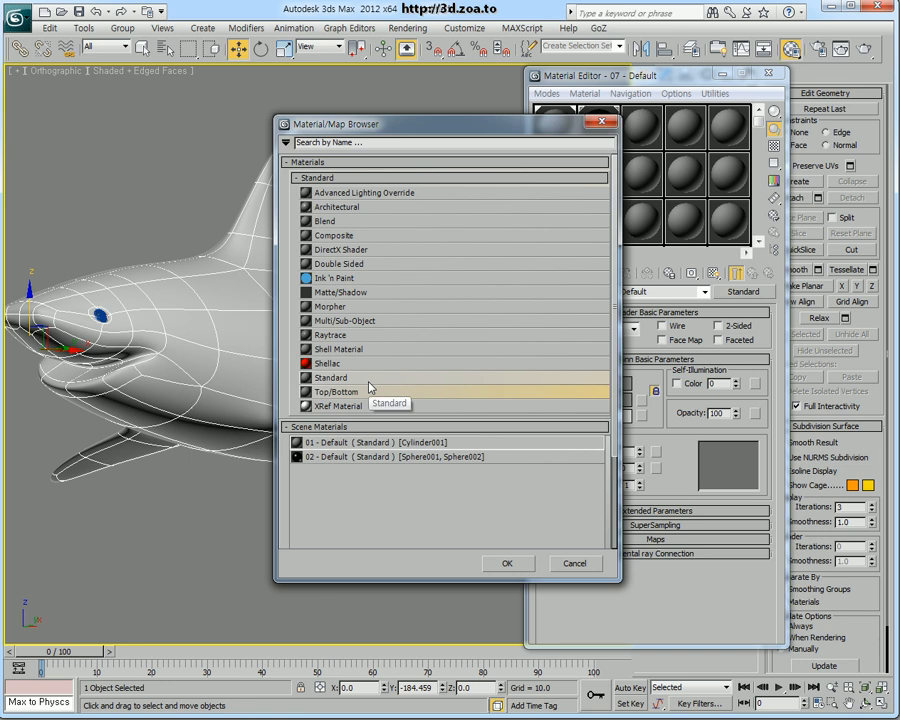
left_click(499, 565)
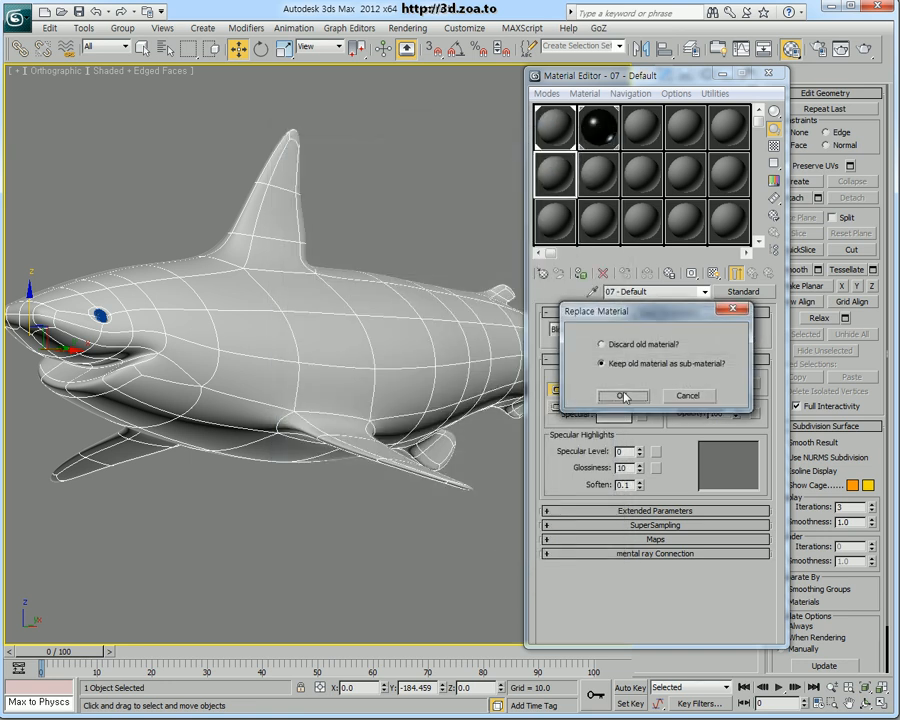
left_click_drag(641, 323, 464, 215)
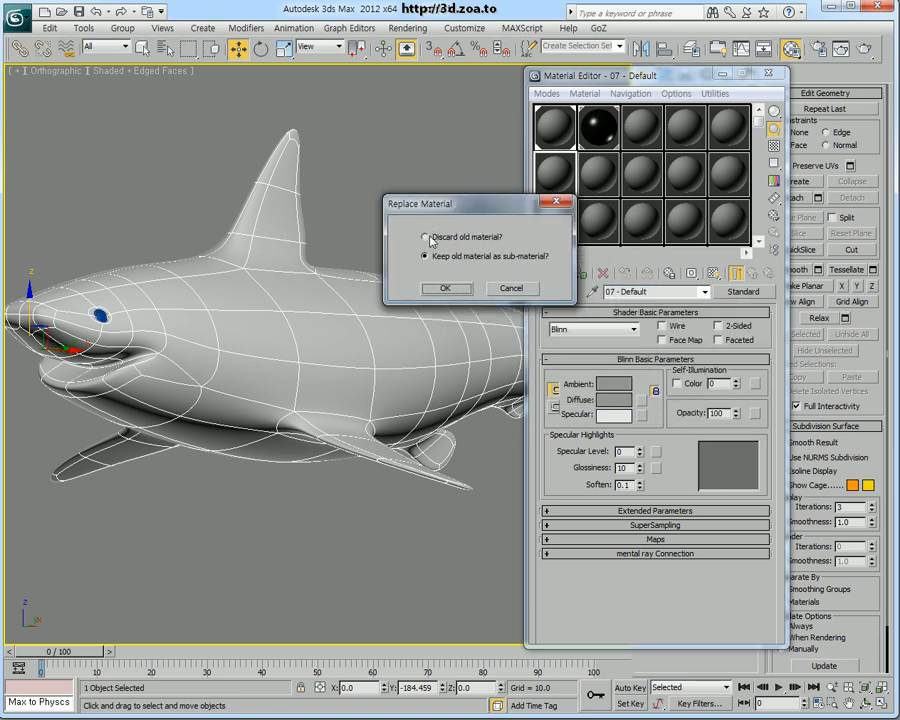
left_click(446, 288)
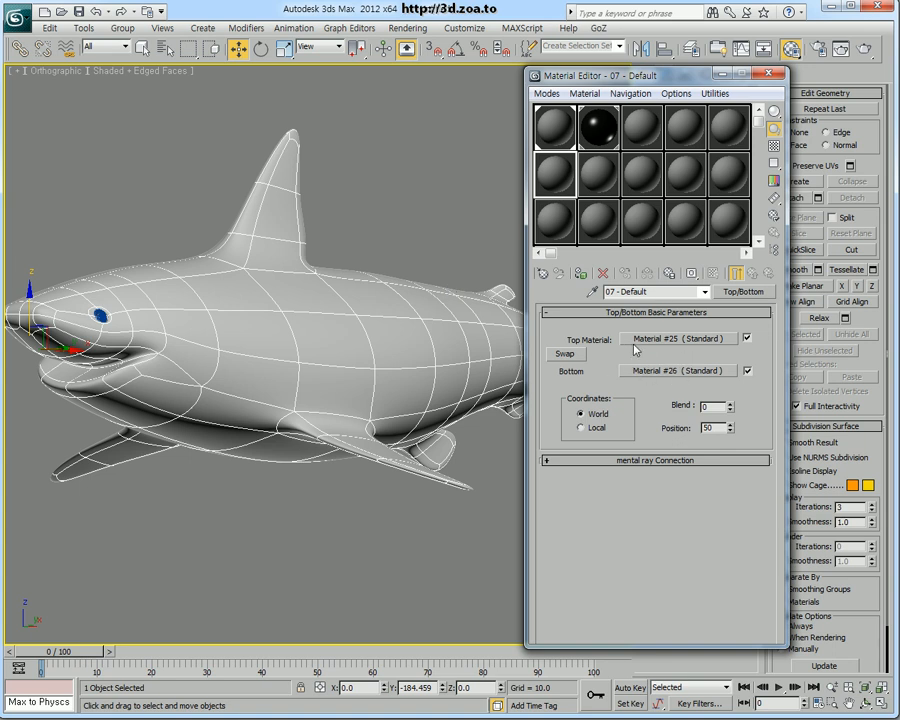
Set the top sub-material's diffuse colour to dark blue with RGB 34, 54, 92
left_click(673, 340)
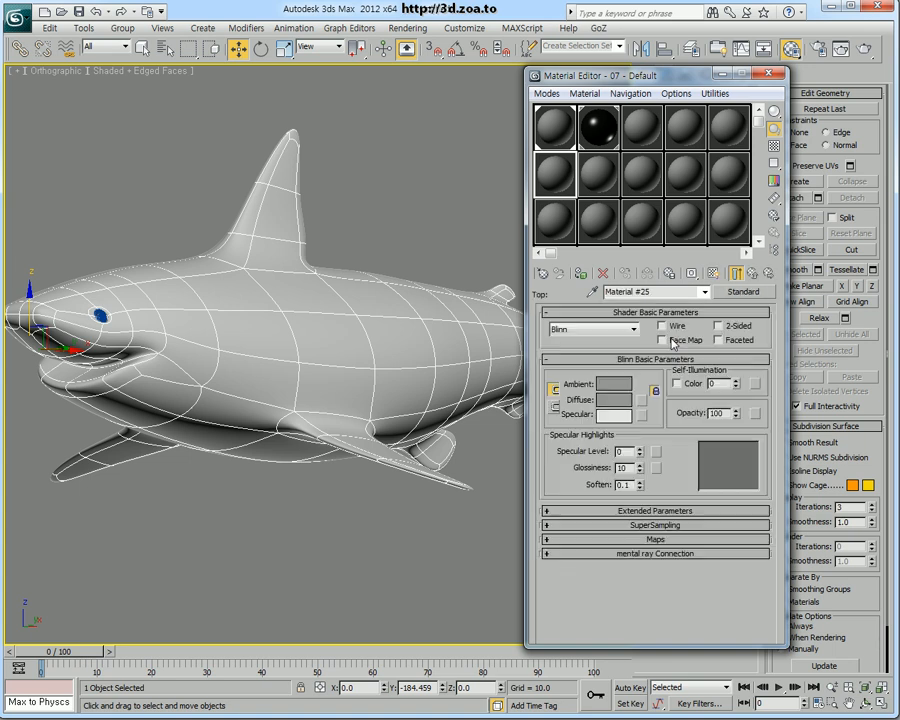
left_click(622, 400)
left_click_drag(107, 113, 113, 147)
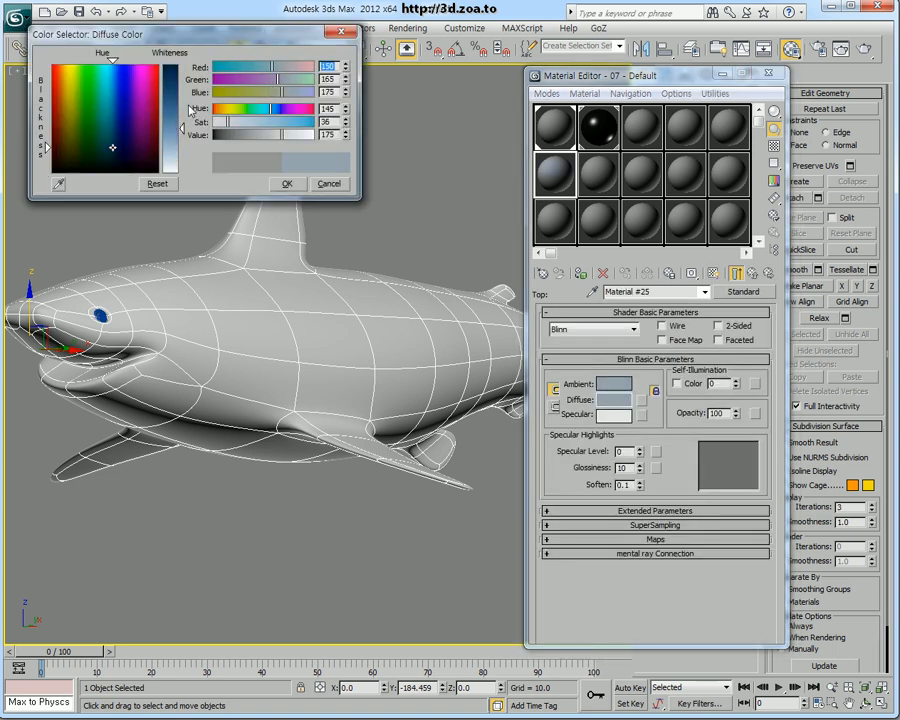
left_click_drag(177, 127, 179, 84)
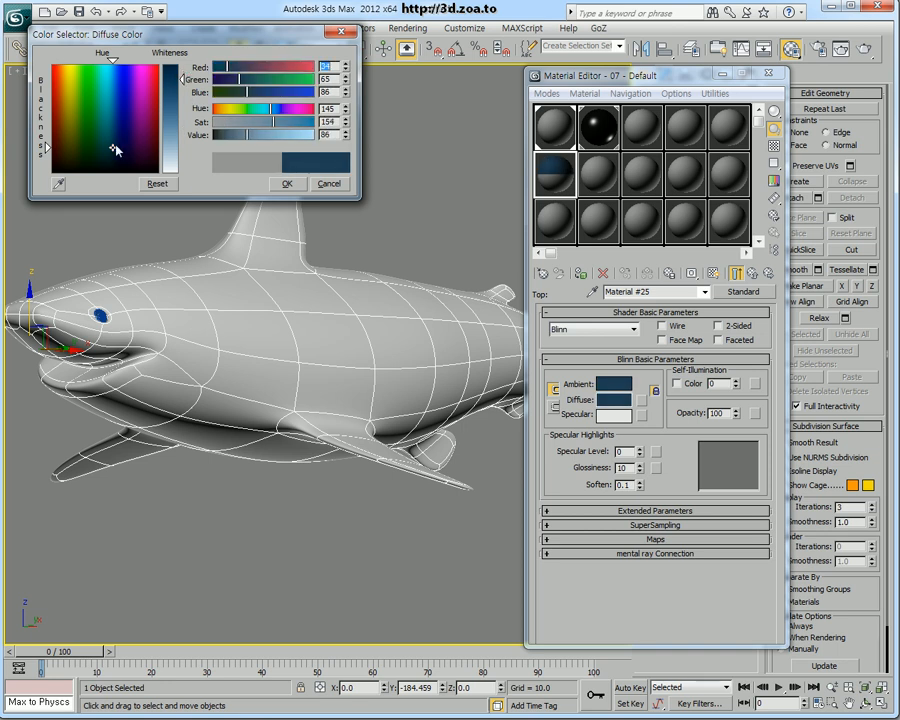
left_click_drag(118, 150, 117, 145)
left_click(282, 181)
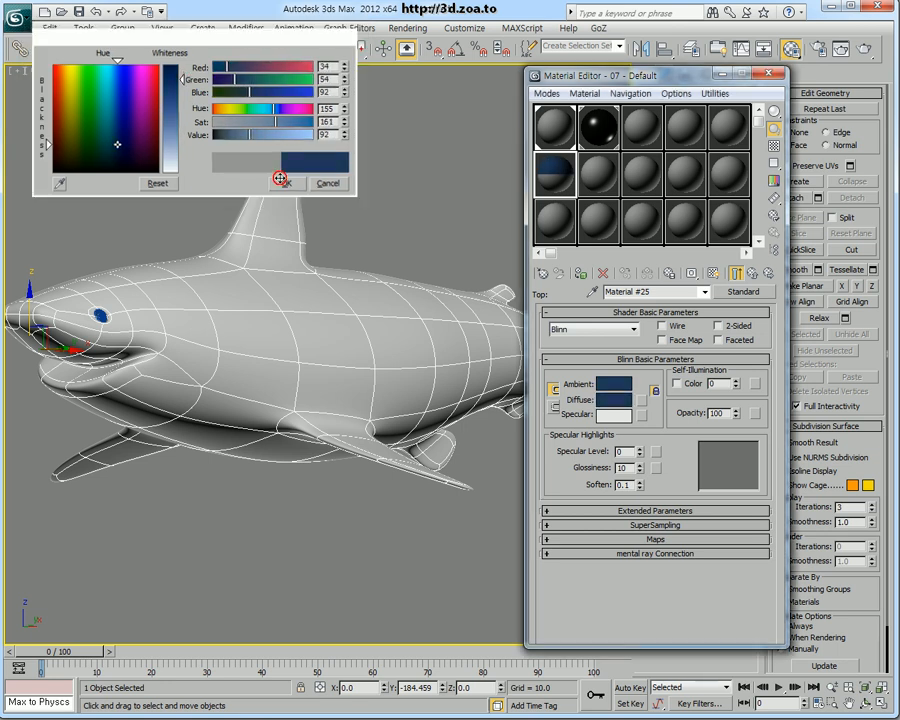
Give the top sub-material a specular level of 38 and a glossiness of 27
left_click_drag(640, 451, 640, 415)
left_click_drag(640, 470, 638, 461)
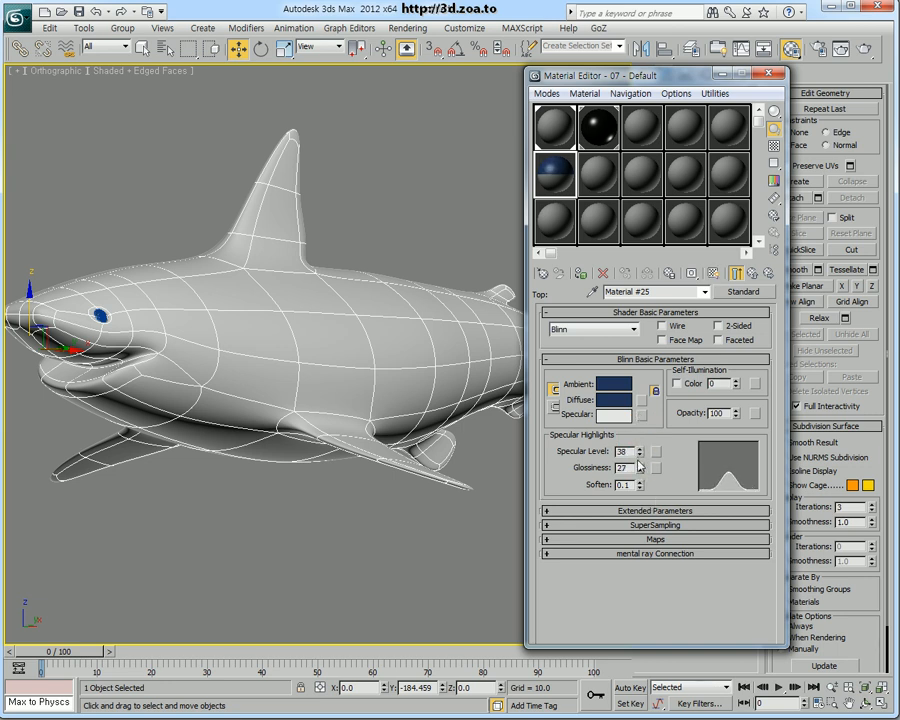
left_click(628, 451)
Switch to the bottom sub-material and set its diffuse colour to near-white with RGB 237, 237, 237
left_click(769, 283)
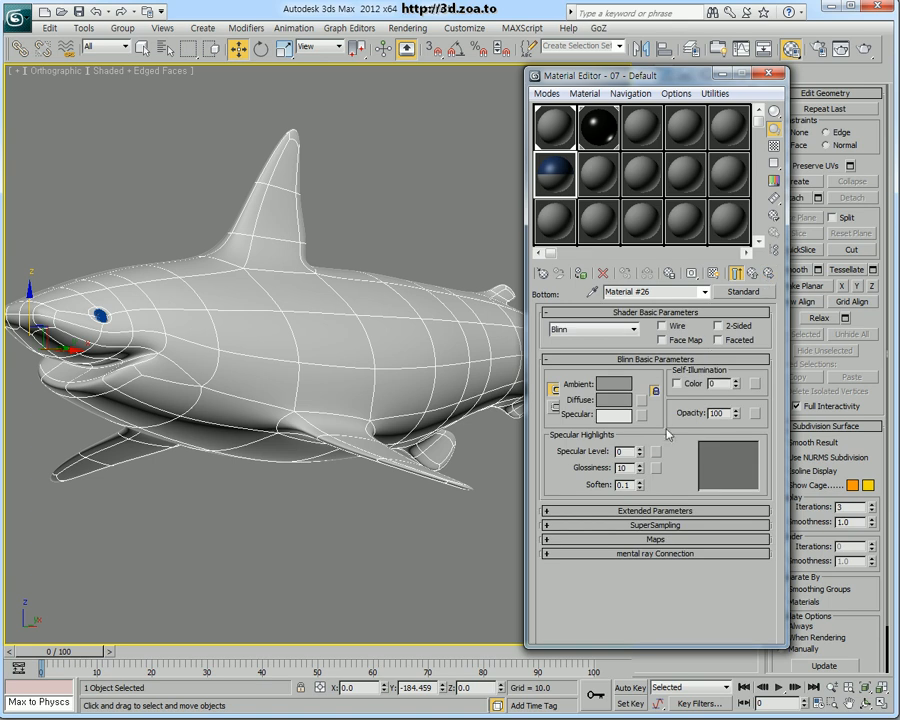
left_click(614, 401)
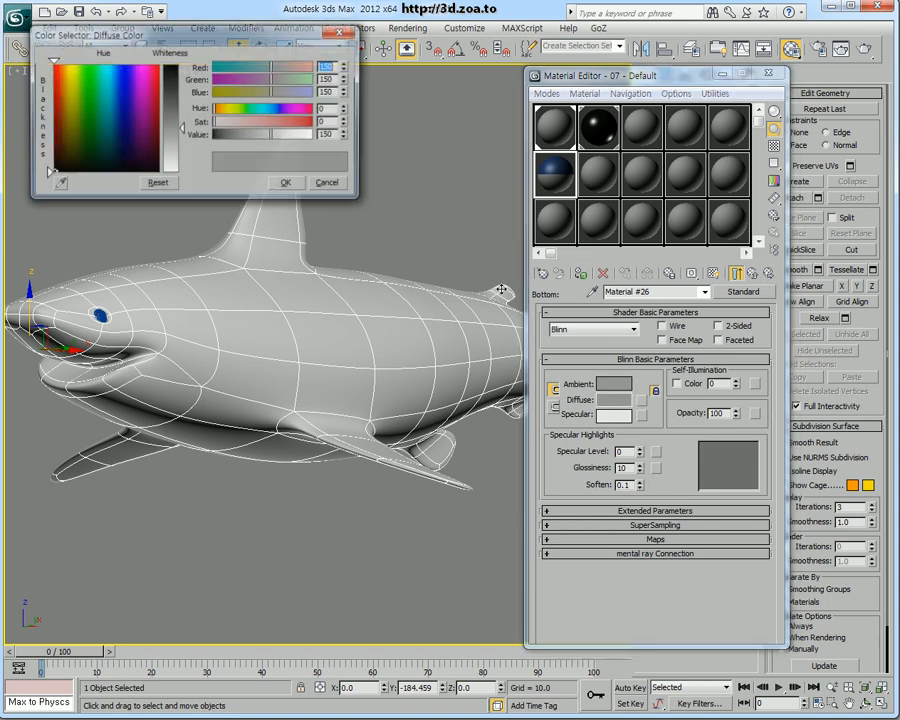
left_click(172, 168)
left_click(174, 169)
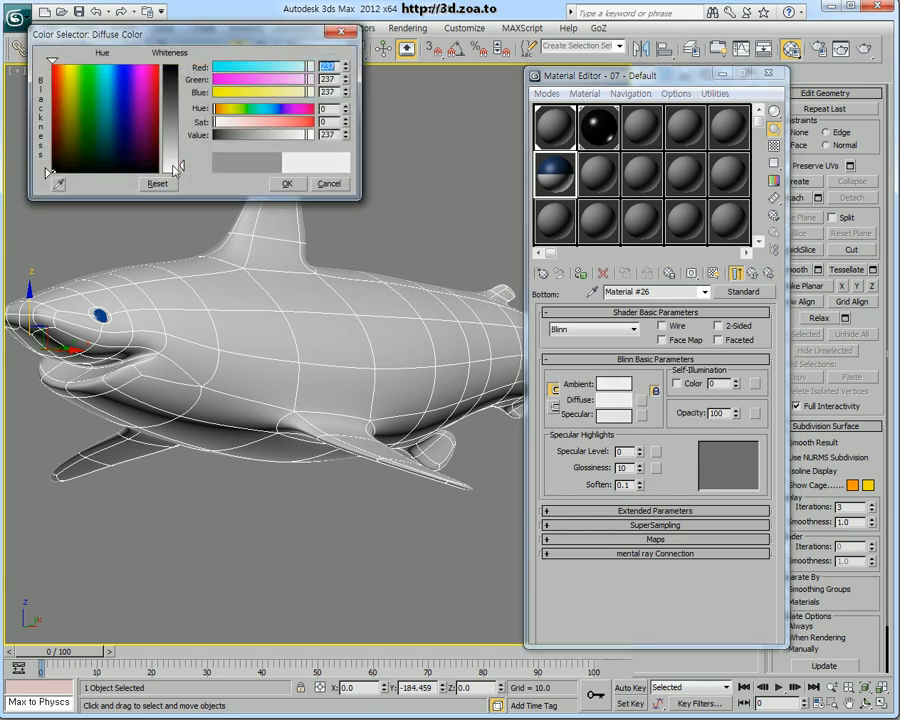
left_click(284, 184)
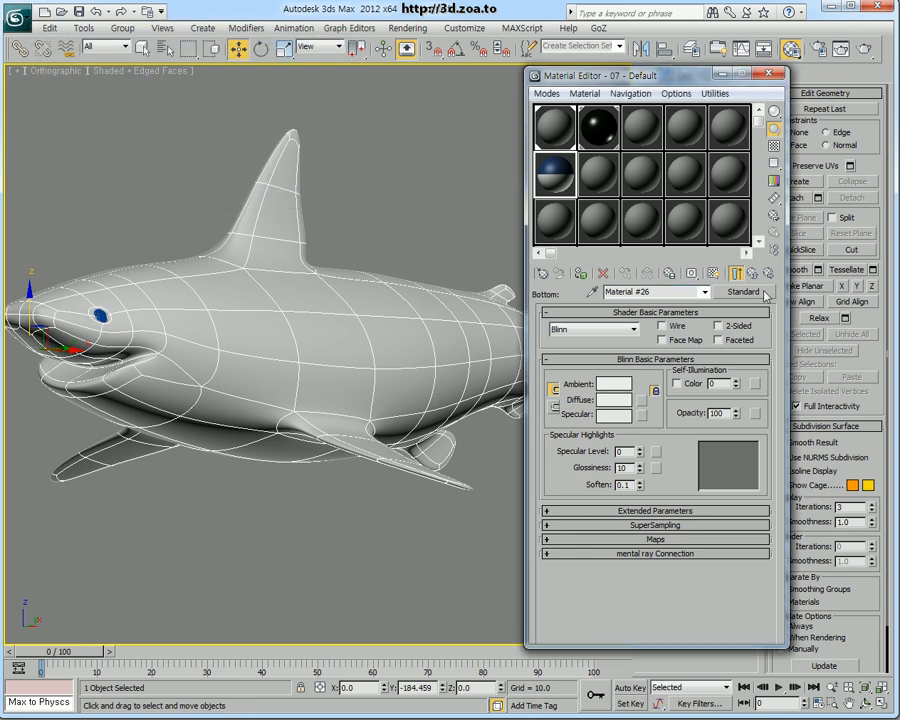
Match the bottom sub-material's specular level of 38 and glossiness of 27 to the top, and assign the material to the shark body
left_click(767, 276)
double_click(619, 452)
left_click(767, 273)
double_click(622, 452)
key("Tab")
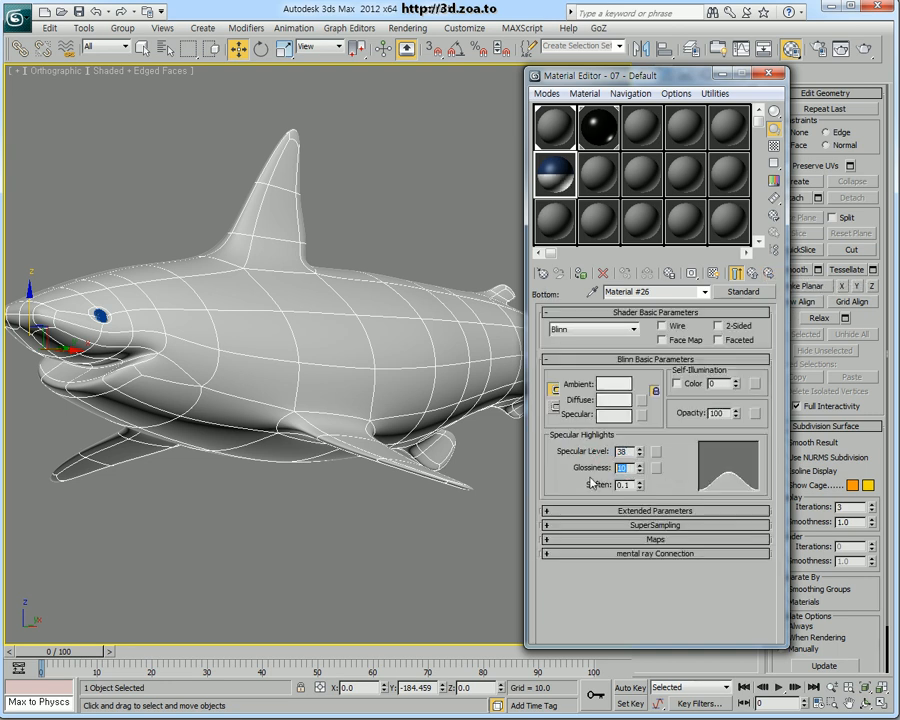
type("27")
key("Return")
left_click(580, 275)
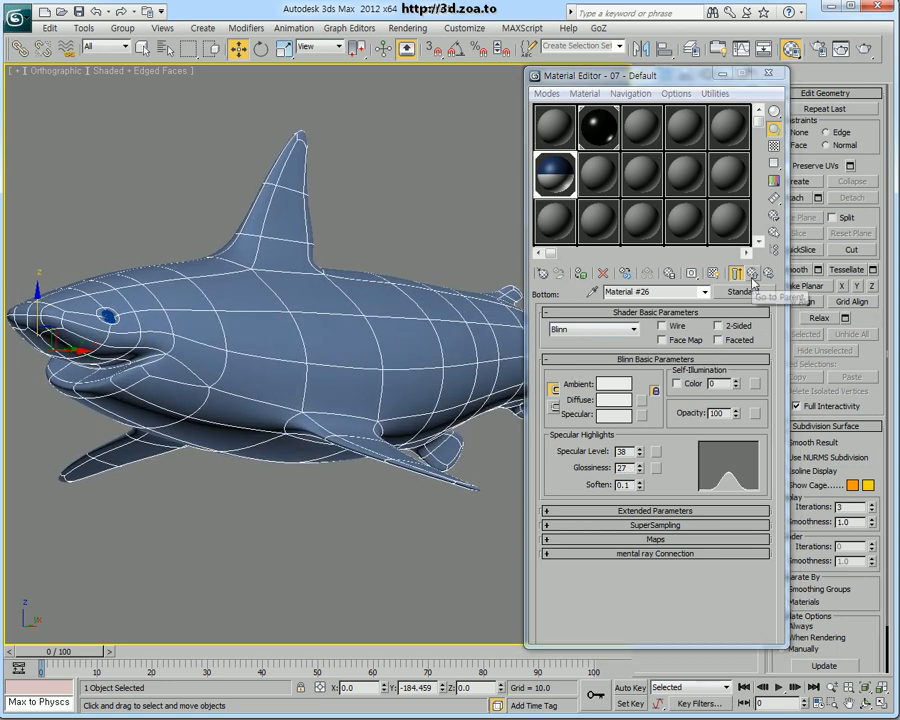
Set the Top/Bottom material's blend to 21 and render the shark in the orthographic view
left_click(752, 276)
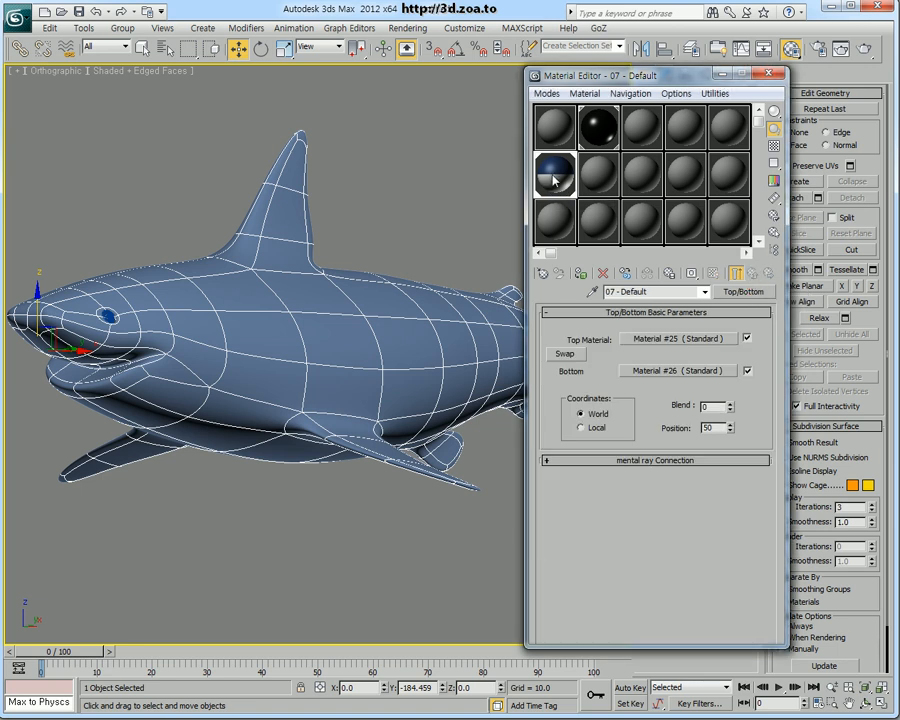
left_click_drag(730, 407, 731, 393)
middle_click_drag(369, 383, 399, 384)
left_click_drag(681, 76, 749, 94)
left_click(865, 48)
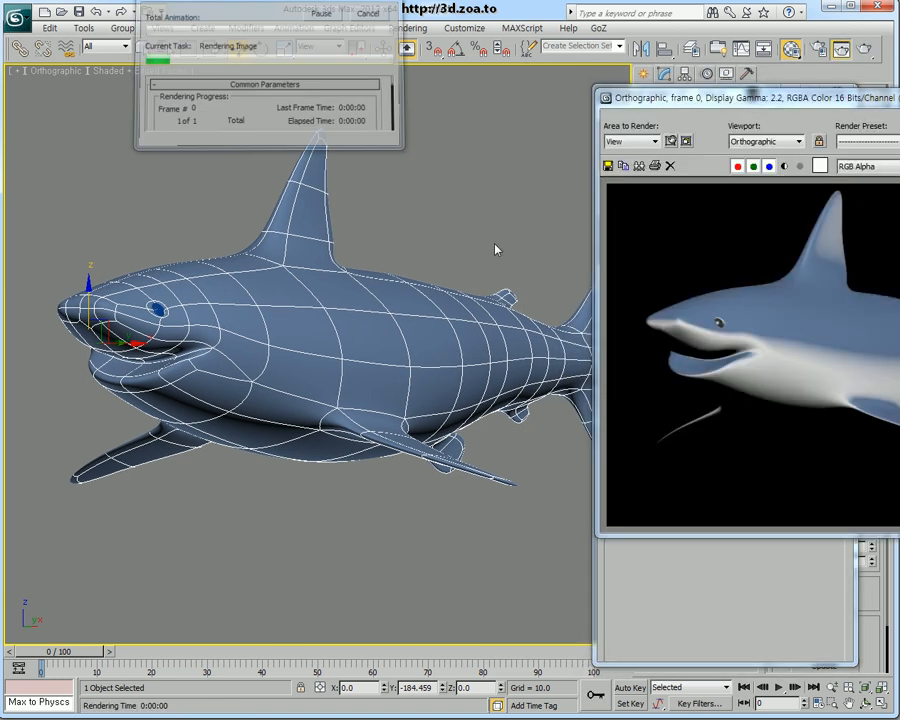
left_click_drag(869, 108, 324, 130)
Render the shark from a raised angle to check the transition between its blue back and white belly
middle_click_drag(540, 425, 544, 460, "alt")
left_click(521, 120)
middle_click_drag(356, 358, 384, 420, "alt")
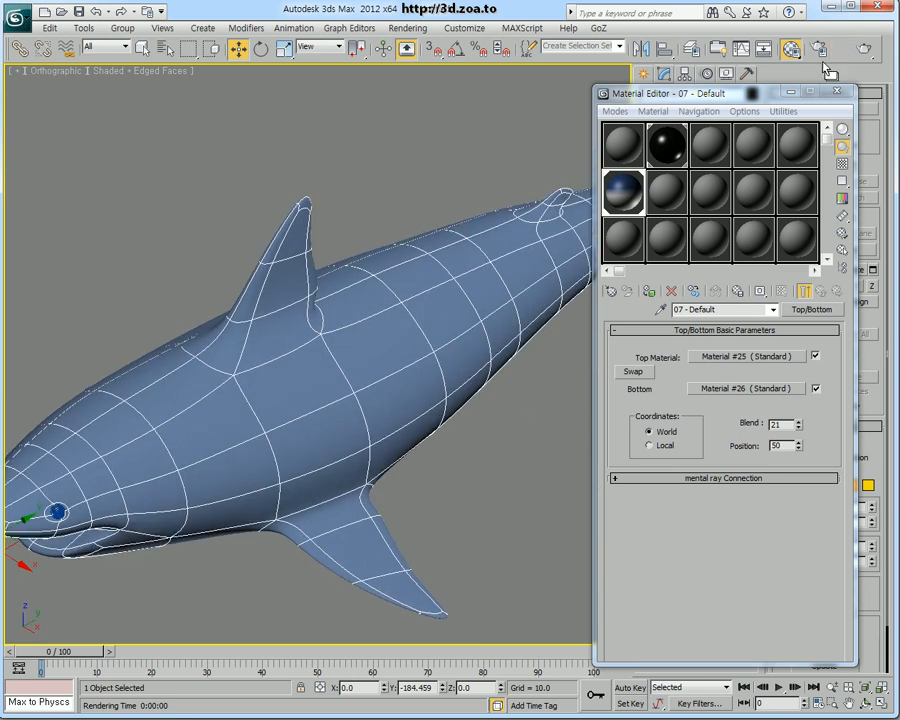
left_click(862, 54)
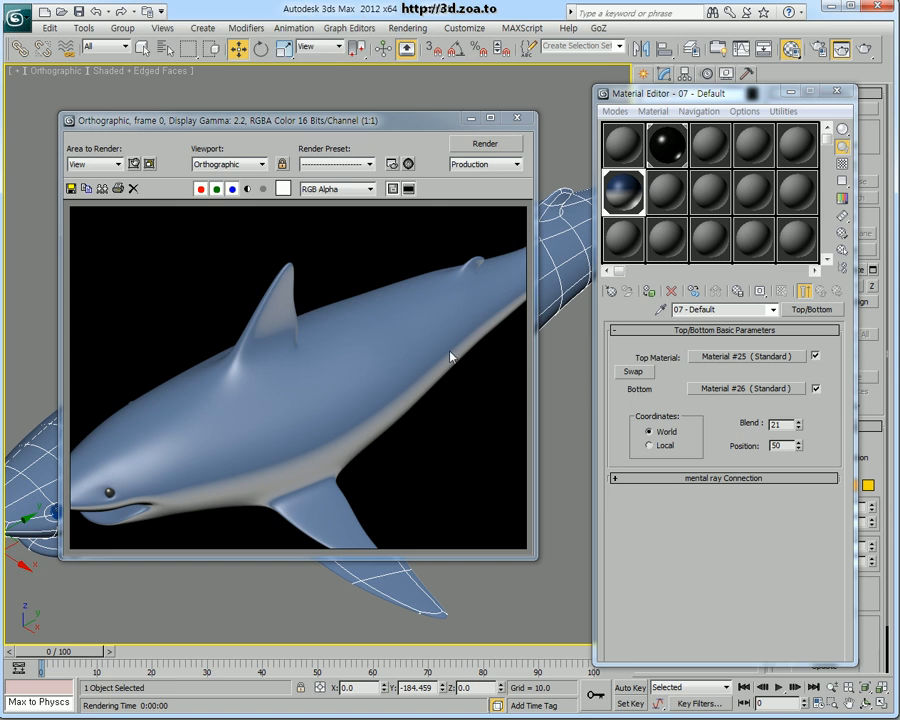
left_click(518, 119)
Lower the Top/Bottom material's position to 30 and render the shark from a low front angle
middle_click_drag(394, 336, 443, 363, "alt")
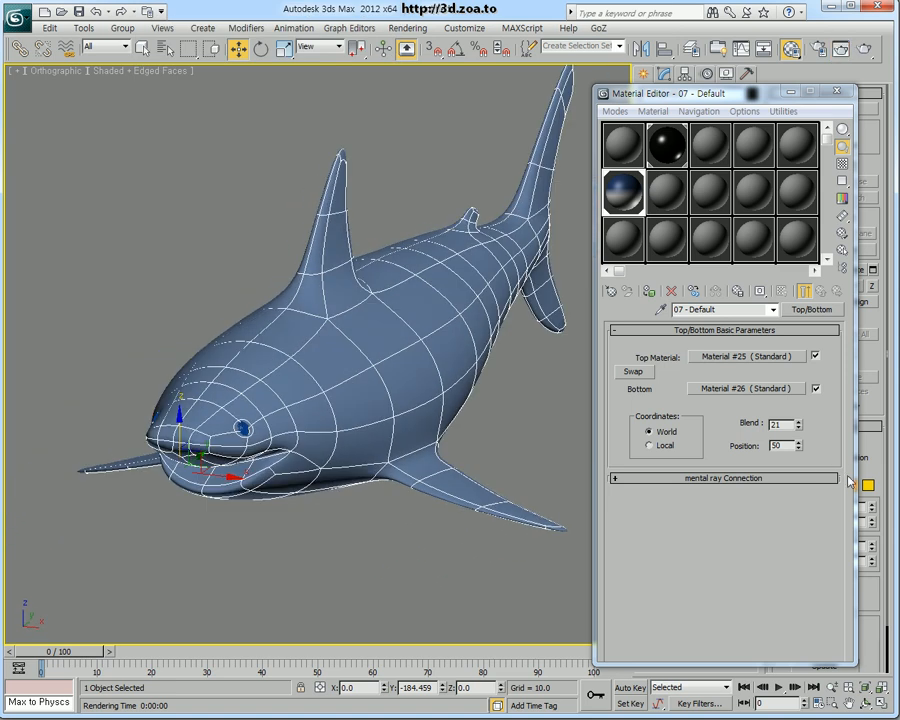
left_click_drag(798, 445, 798, 456)
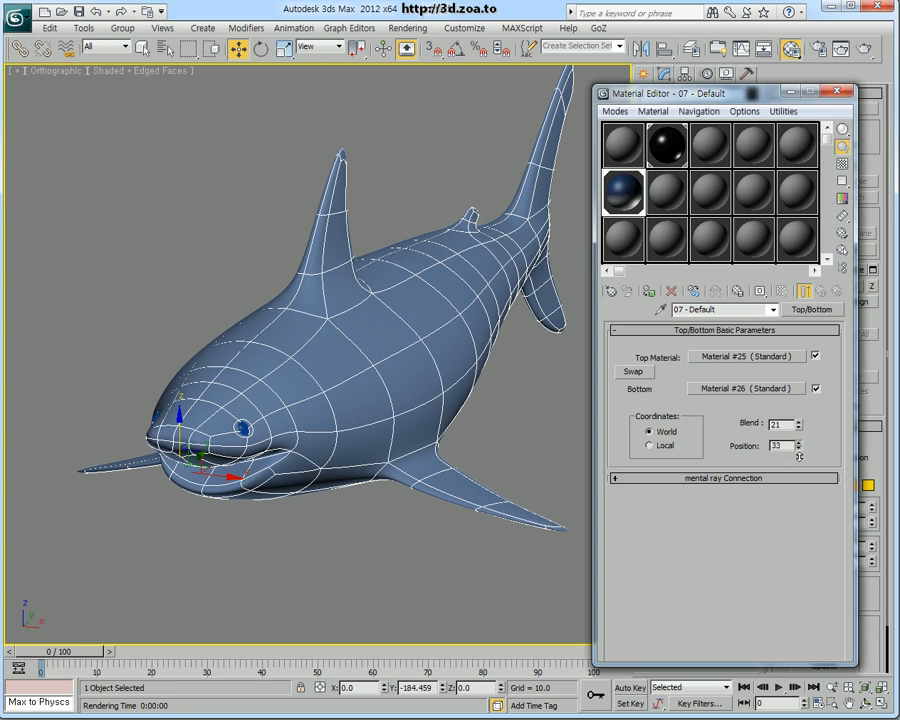
middle_click_drag(565, 445, 519, 441, "alt")
left_click(864, 48)
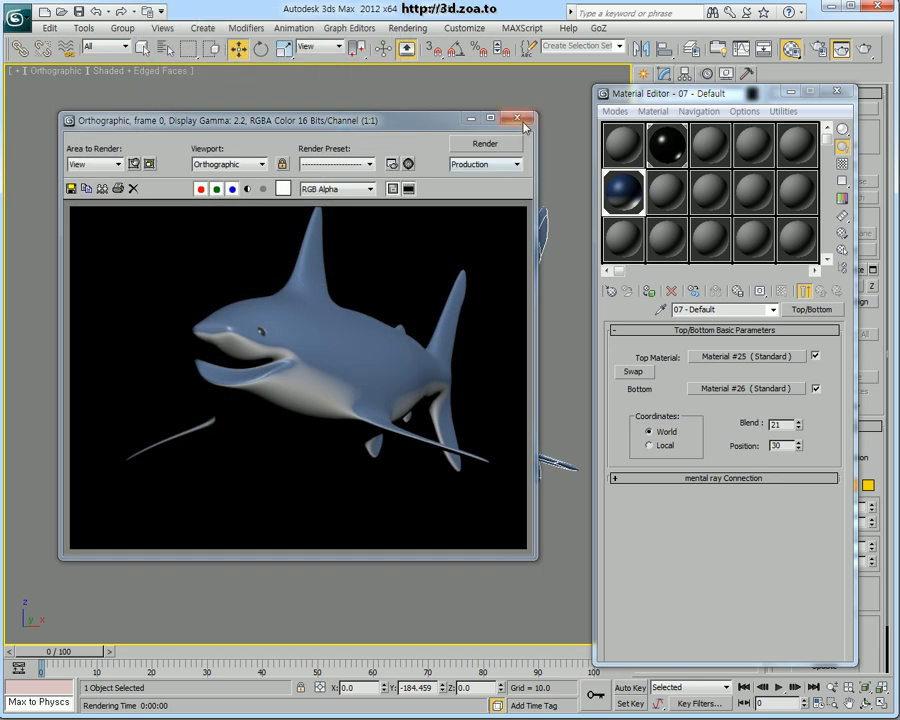
left_click(518, 118)
Render the shark from its opposite side and from below to check the colour boundary
middle_click_drag(269, 418, 320, 438, "alt")
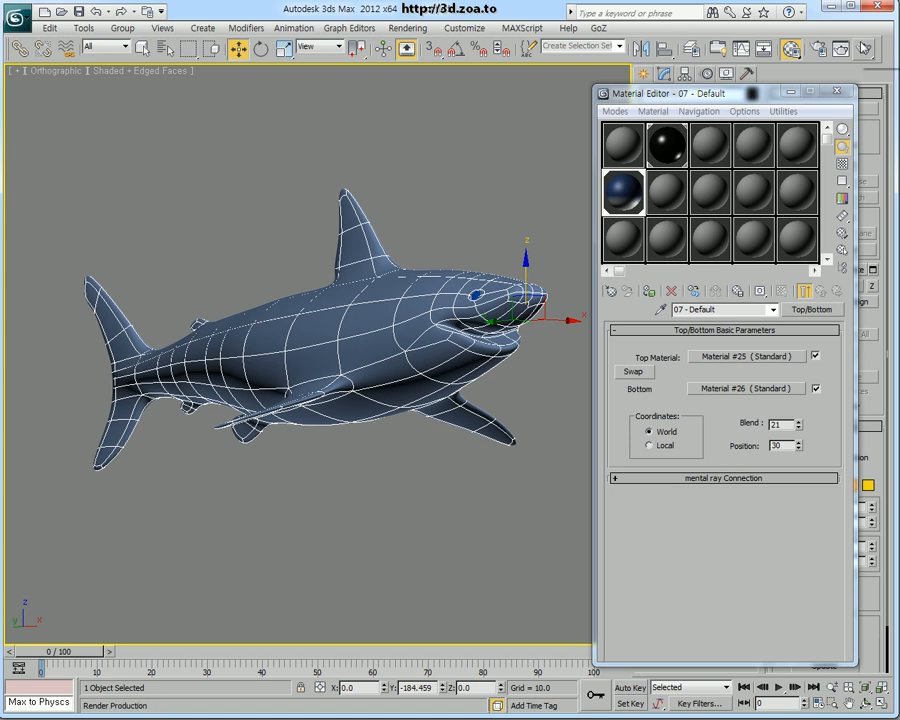
left_click(864, 48)
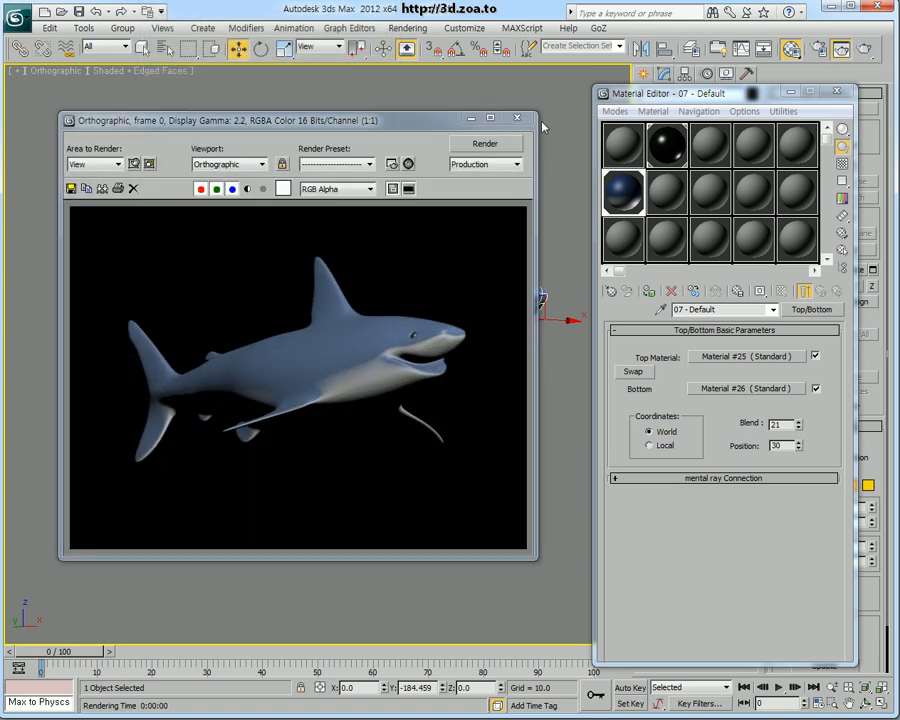
left_click(518, 118)
middle_click_drag(380, 360, 401, 375, "alt")
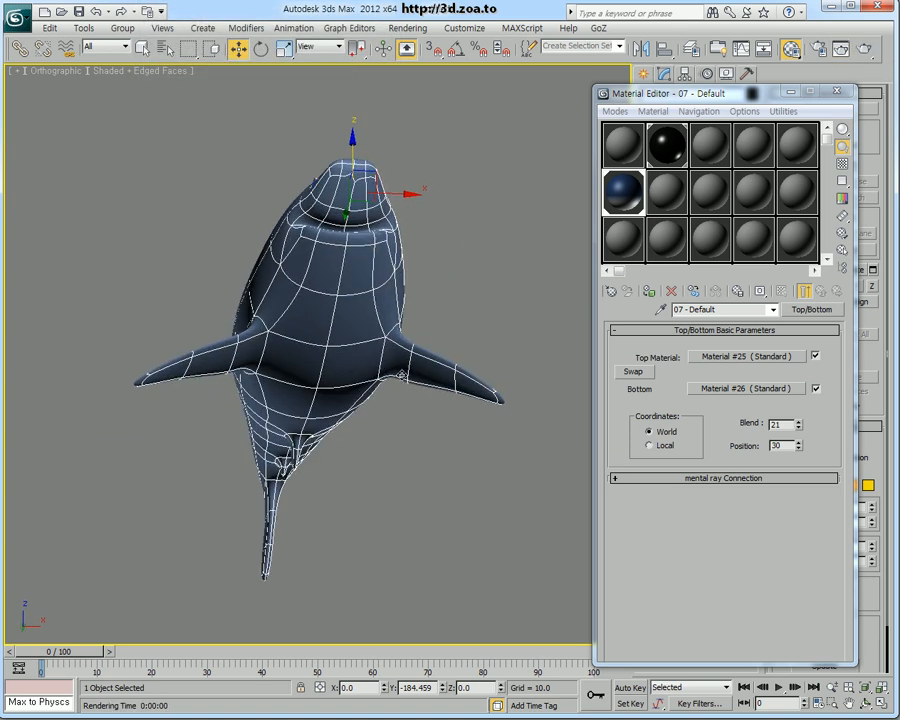
left_click(864, 48)
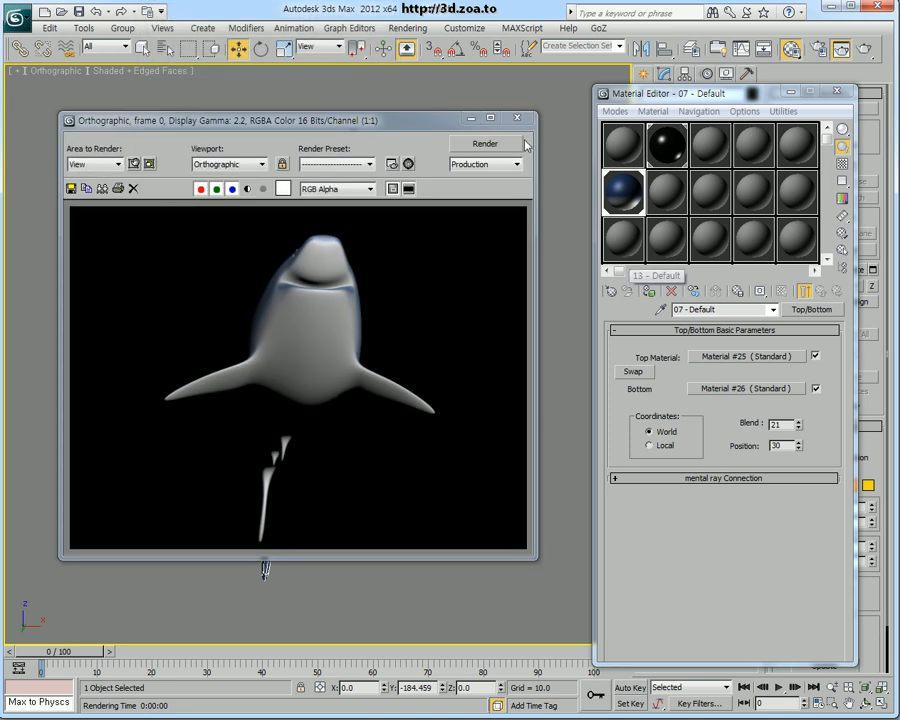
left_click(518, 118)
Render the shark from above and from a low three-quarter angle, closing the Material Editor before the second render
middle_click_drag(330, 470, 350, 605, "alt")
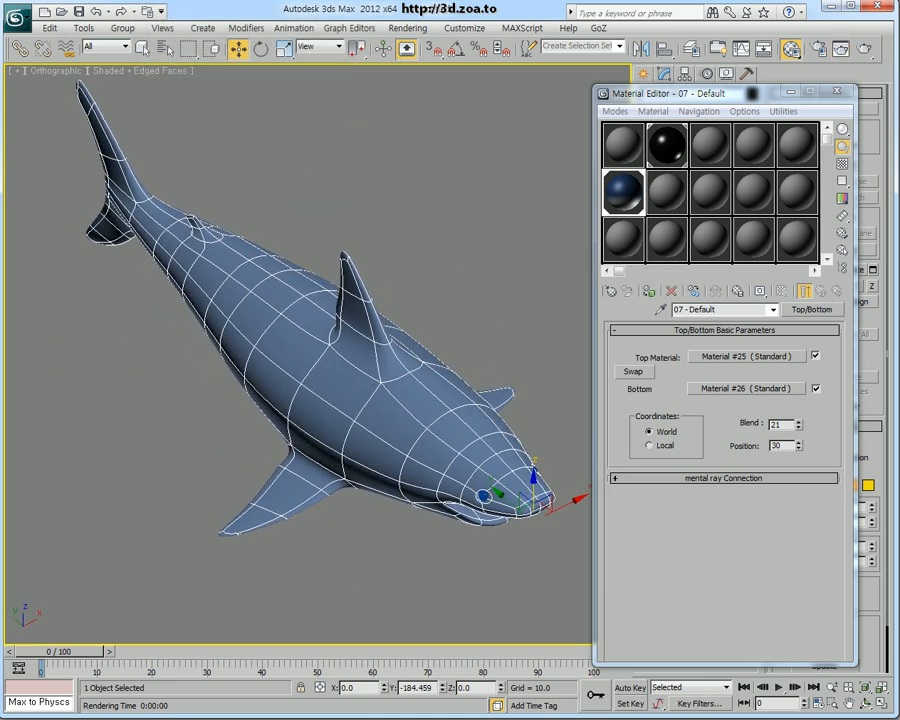
left_click(866, 49)
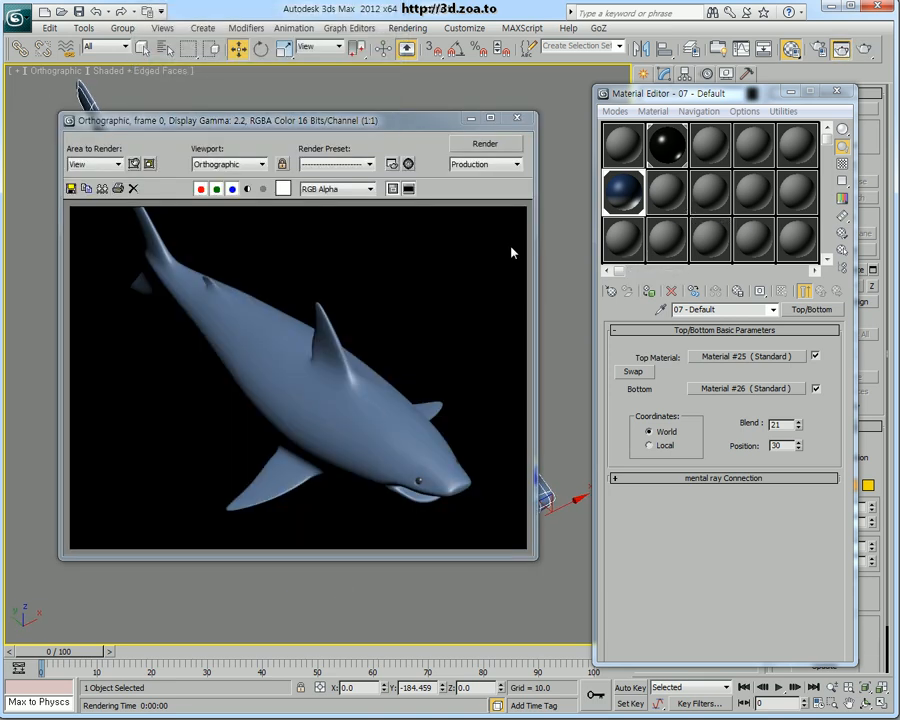
left_click(521, 121)
middle_click_drag(458, 409, 446, 328, "alt")
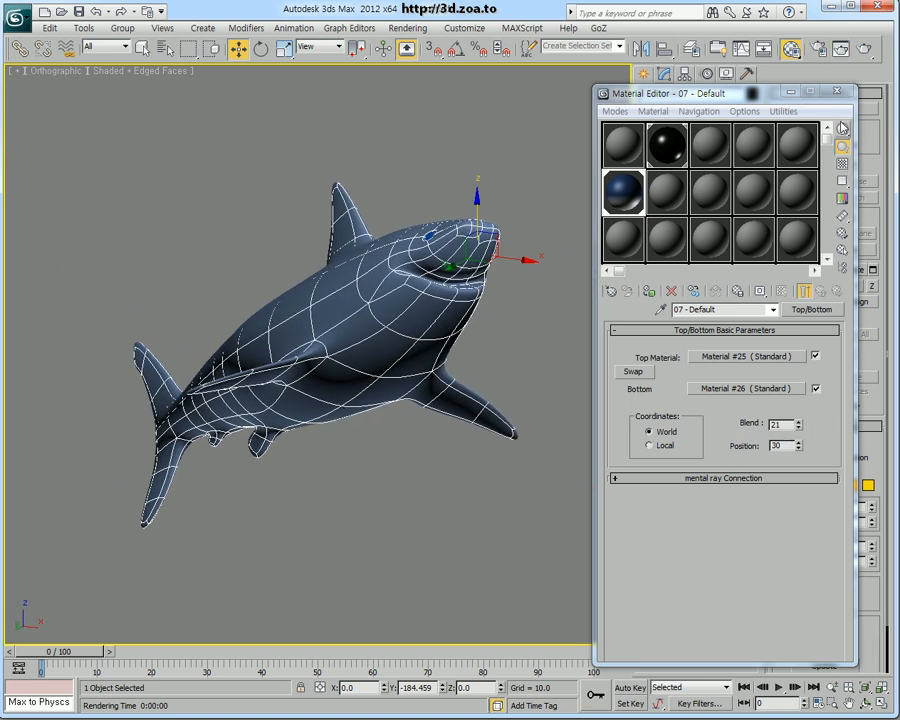
left_click(837, 91)
left_click(866, 49)
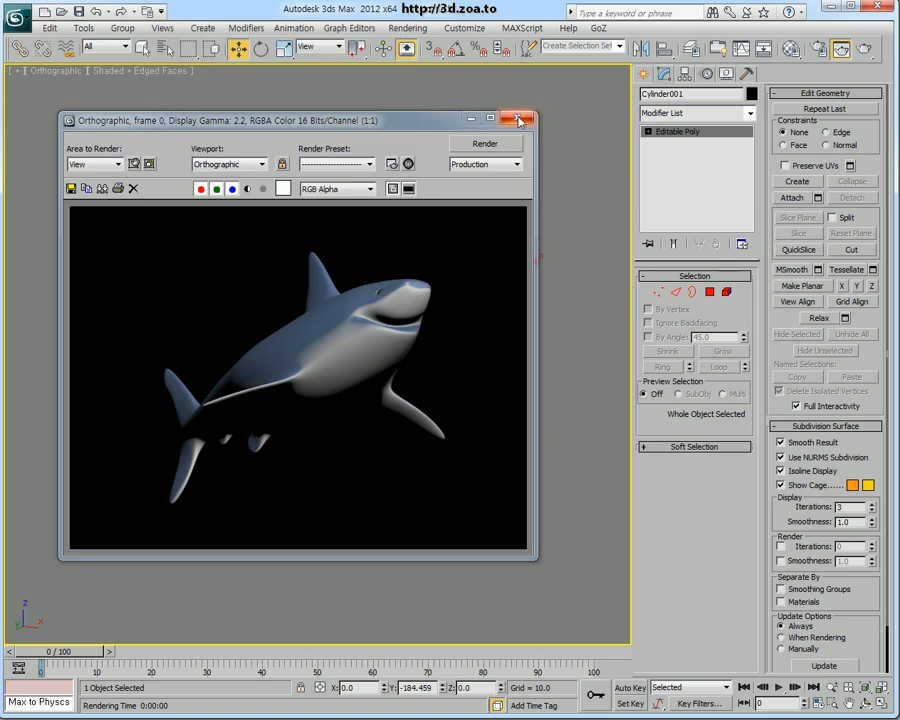
Set the Top/Bottom material's position to 22, render the shark again, and close the render and material windows
left_click(790, 48)
left_click(798, 448)
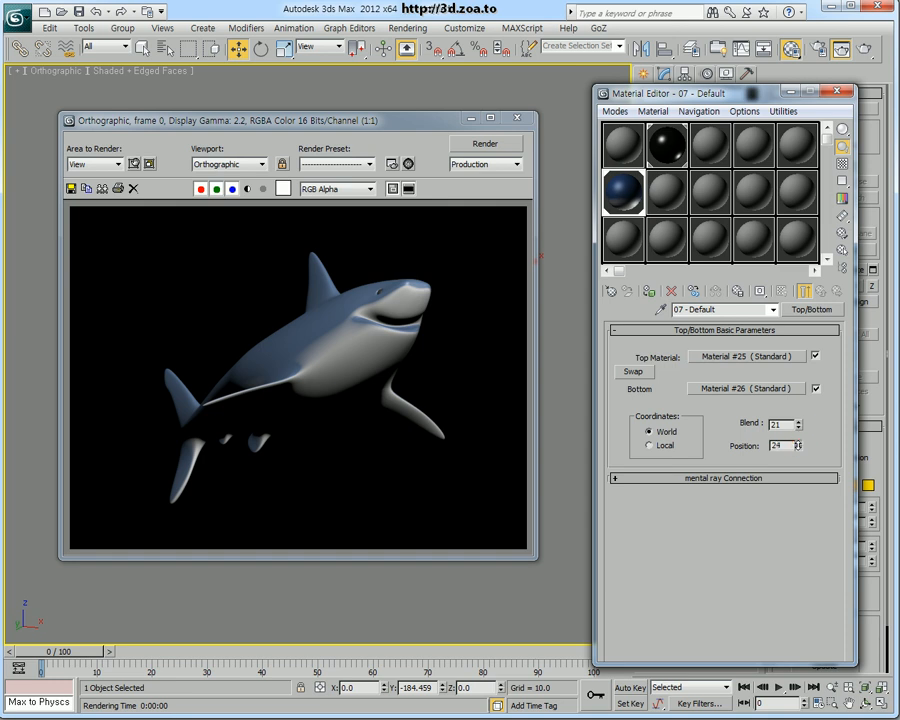
left_click(798, 449)
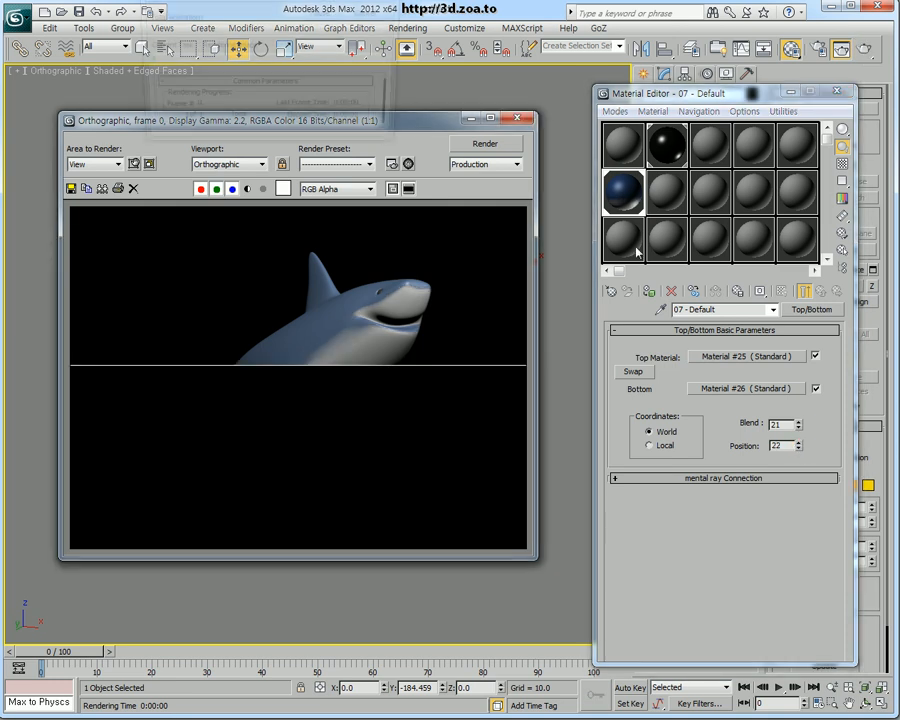
left_click(838, 91)
left_click(517, 118)
middle_click_drag(430, 390, 384, 410, "alt")
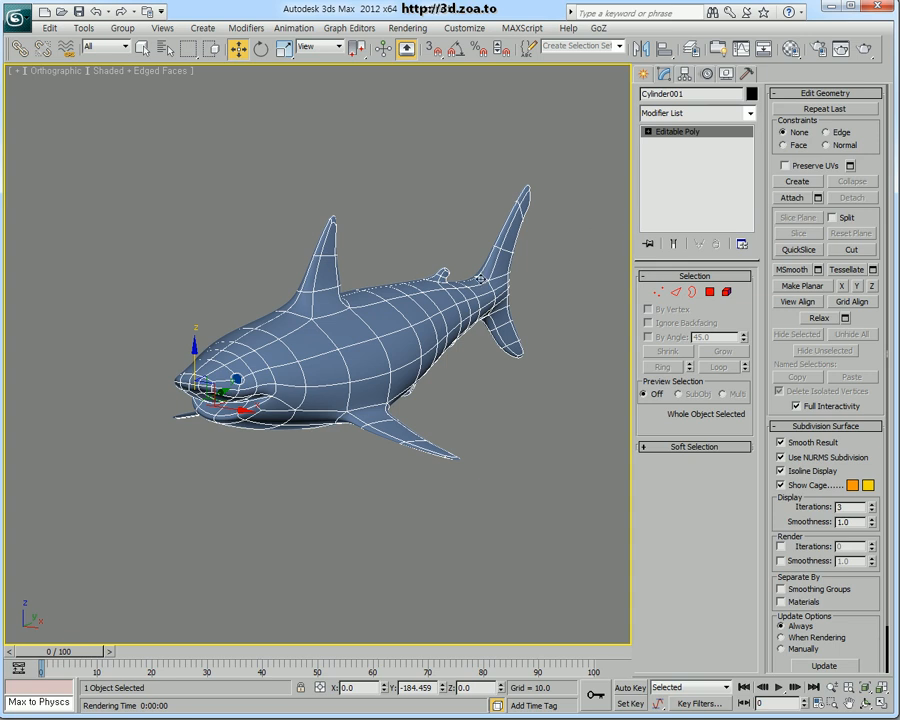
scroll(396, 376, "up", 2)
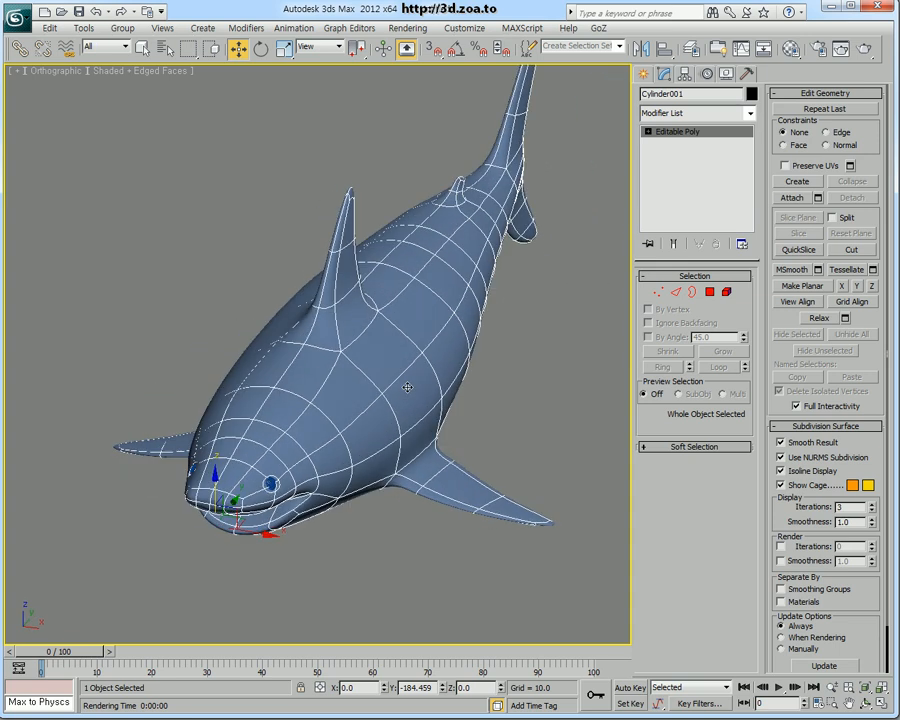